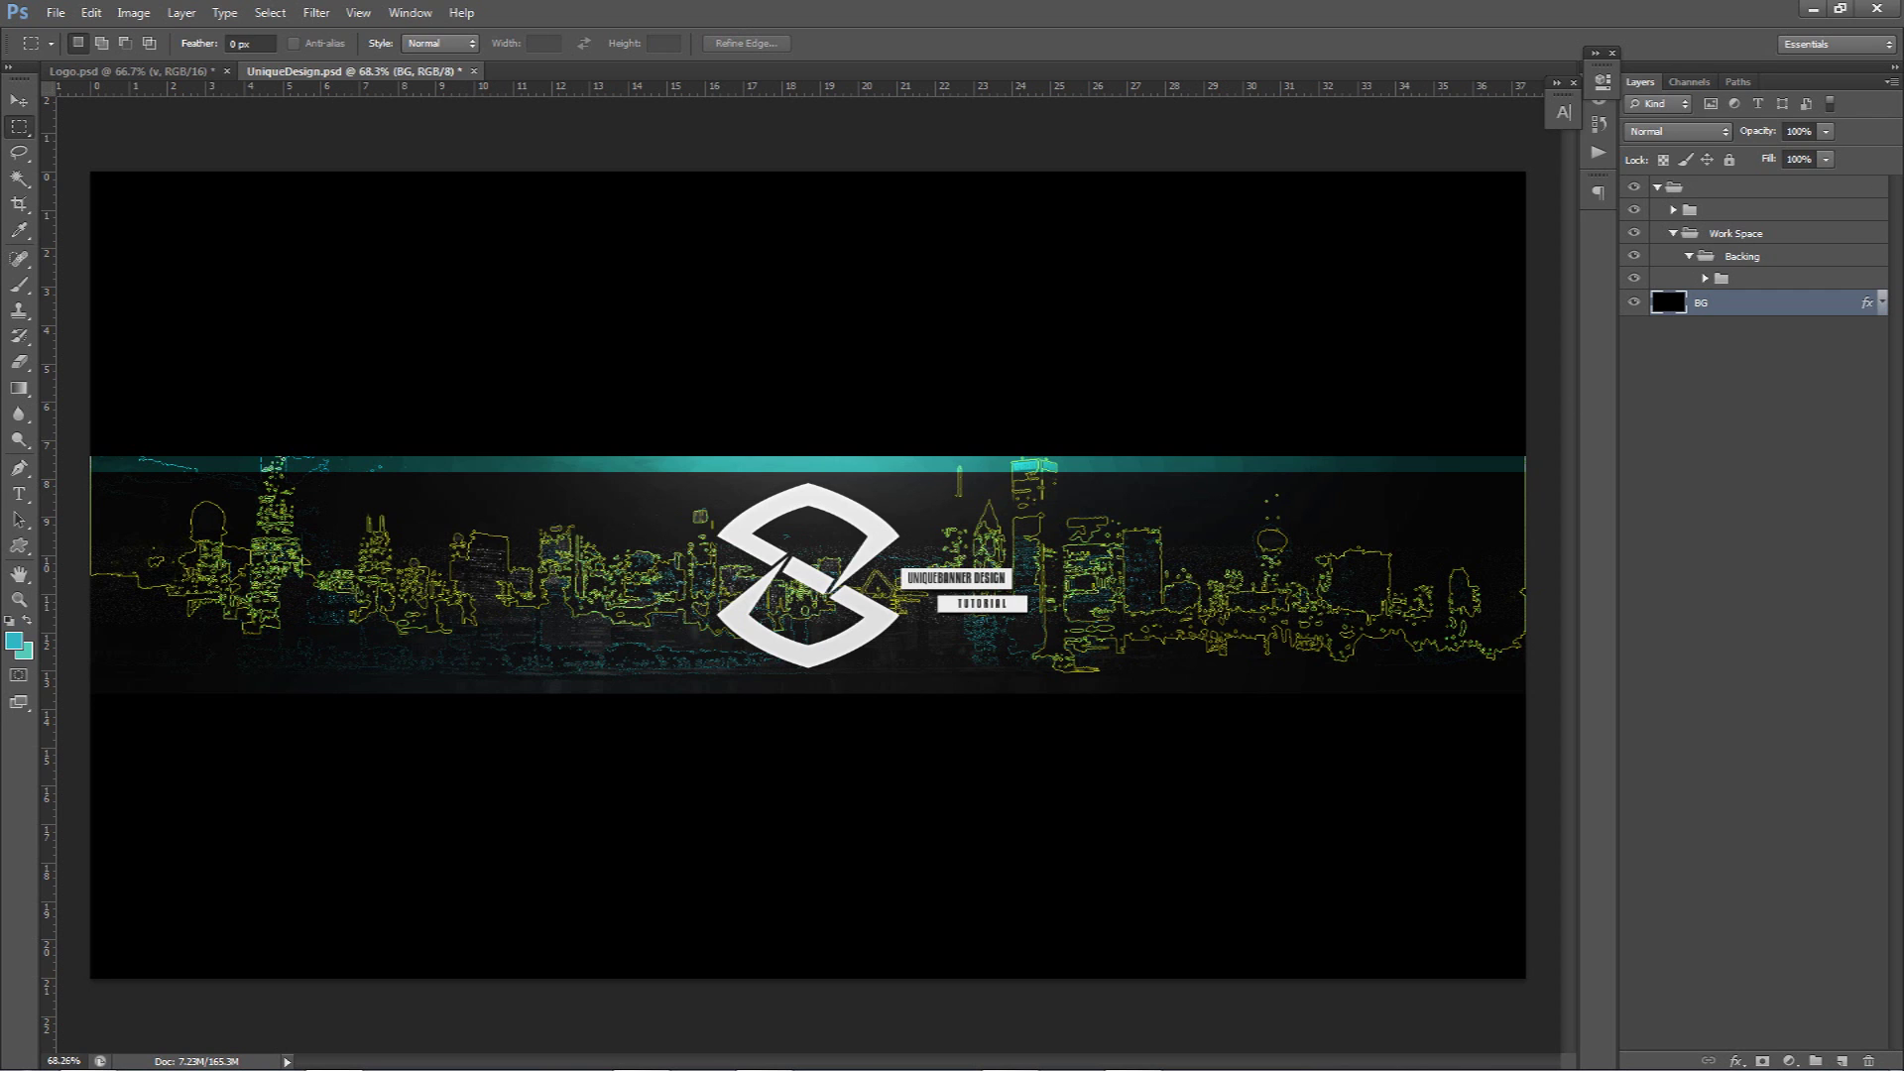
- Place the night city skyline photo on the banner and nudge it into position
drag(900, 588, 902, 589)
click(996, 43)
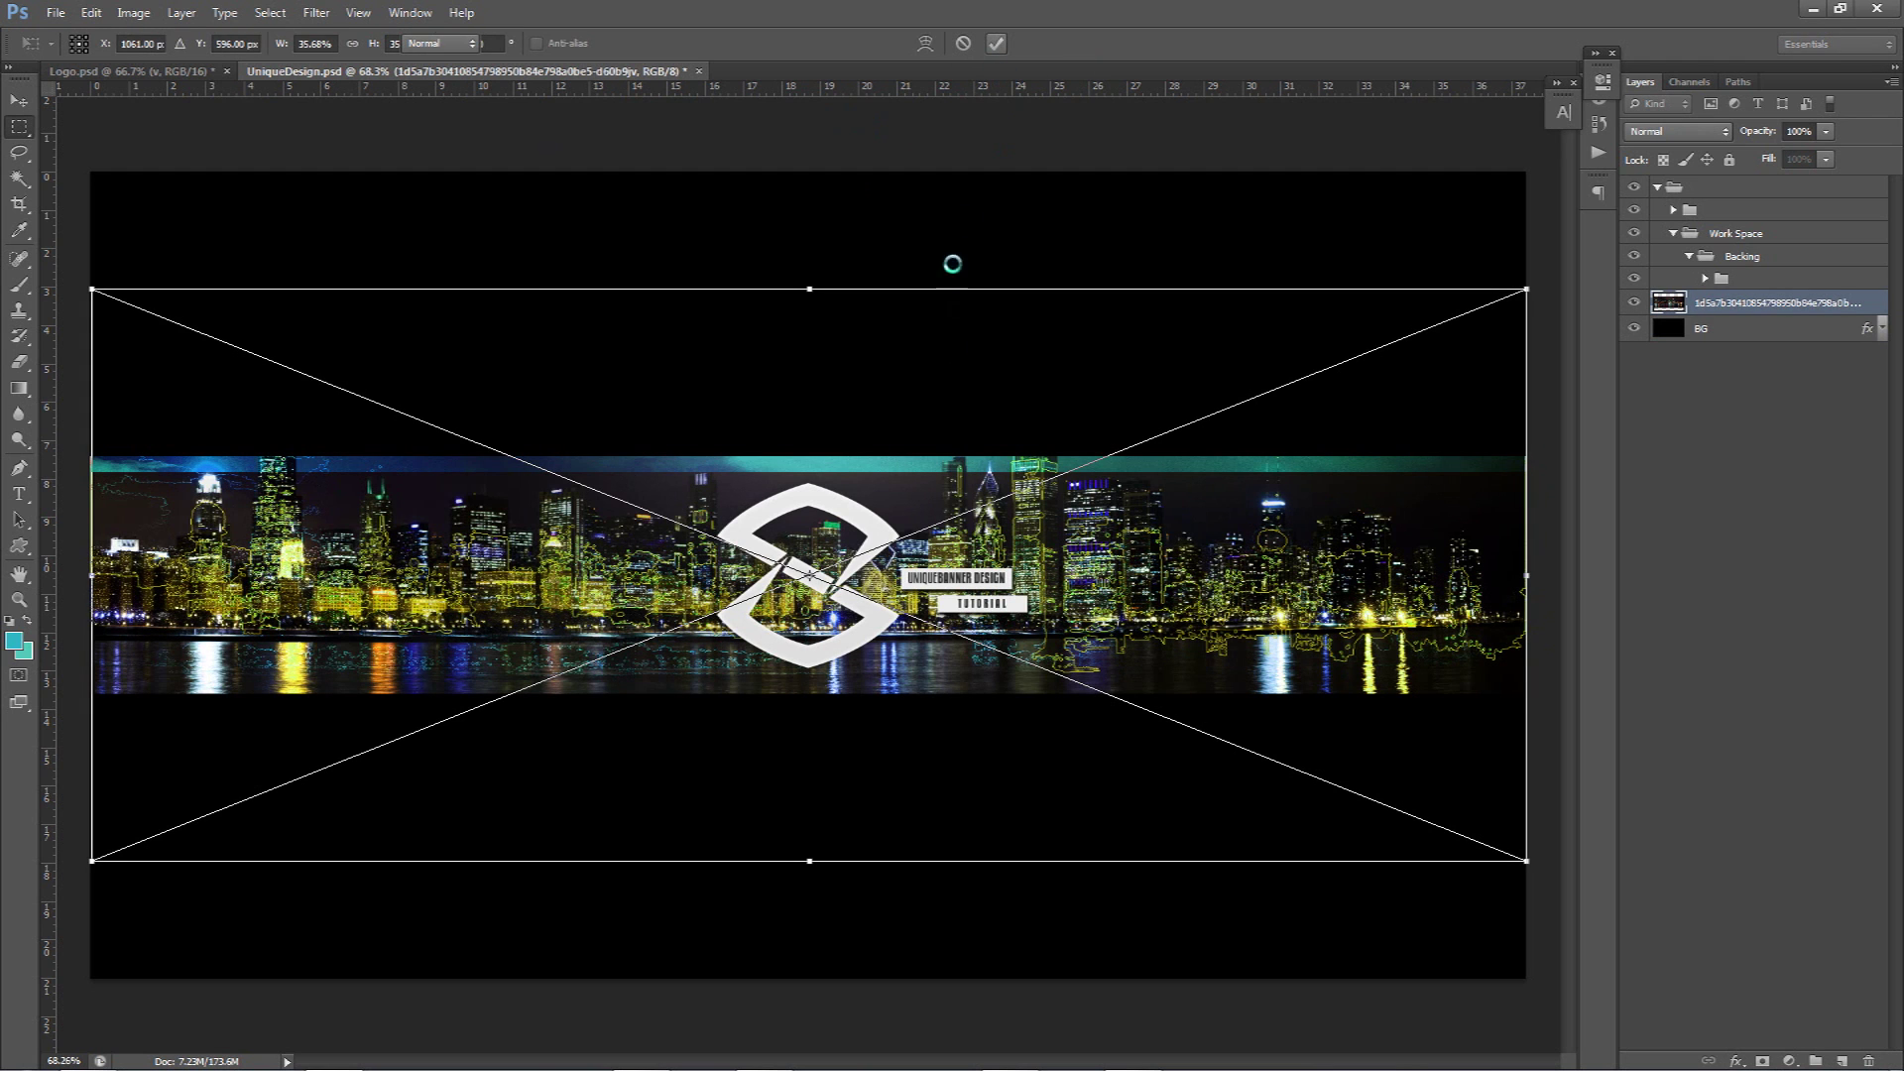
click(19, 100)
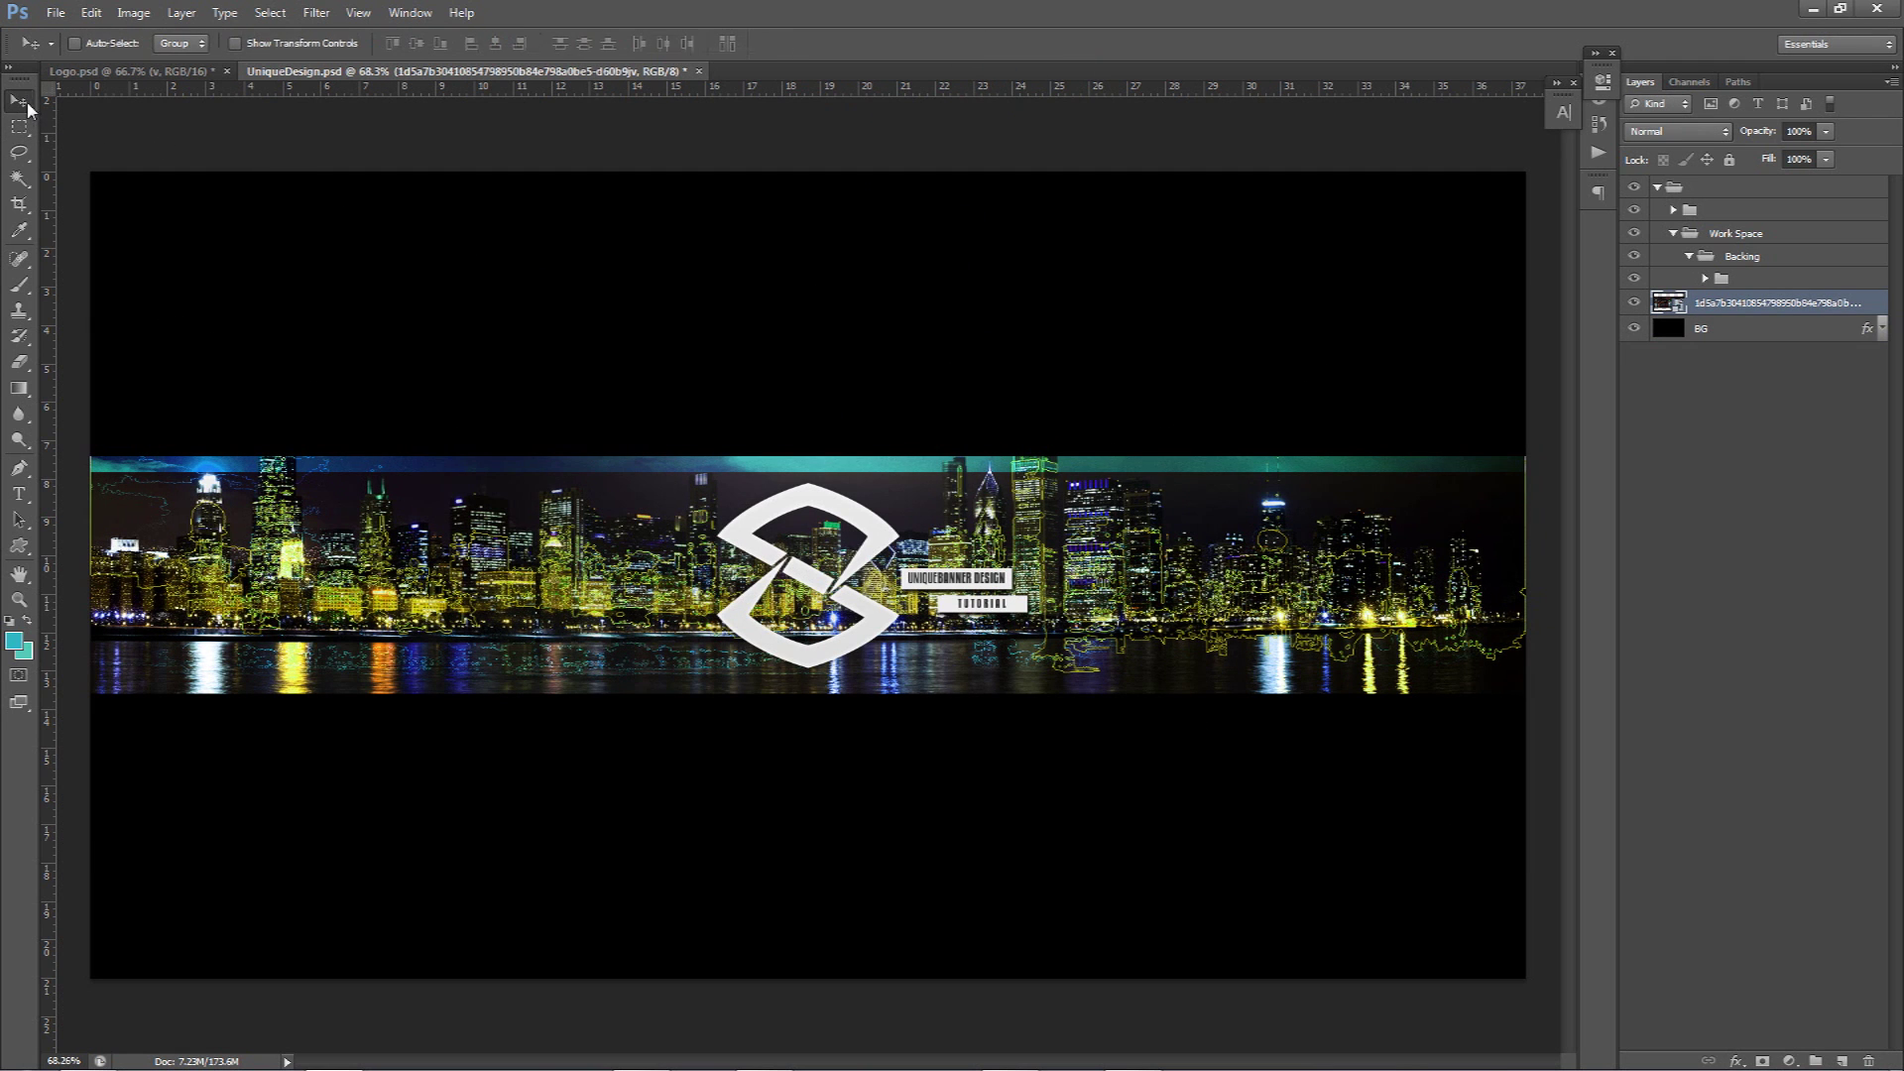
drag(1085, 535, 1097, 535)
- Hide the skyline photo layer and the existing banner artwork group
click(1634, 302)
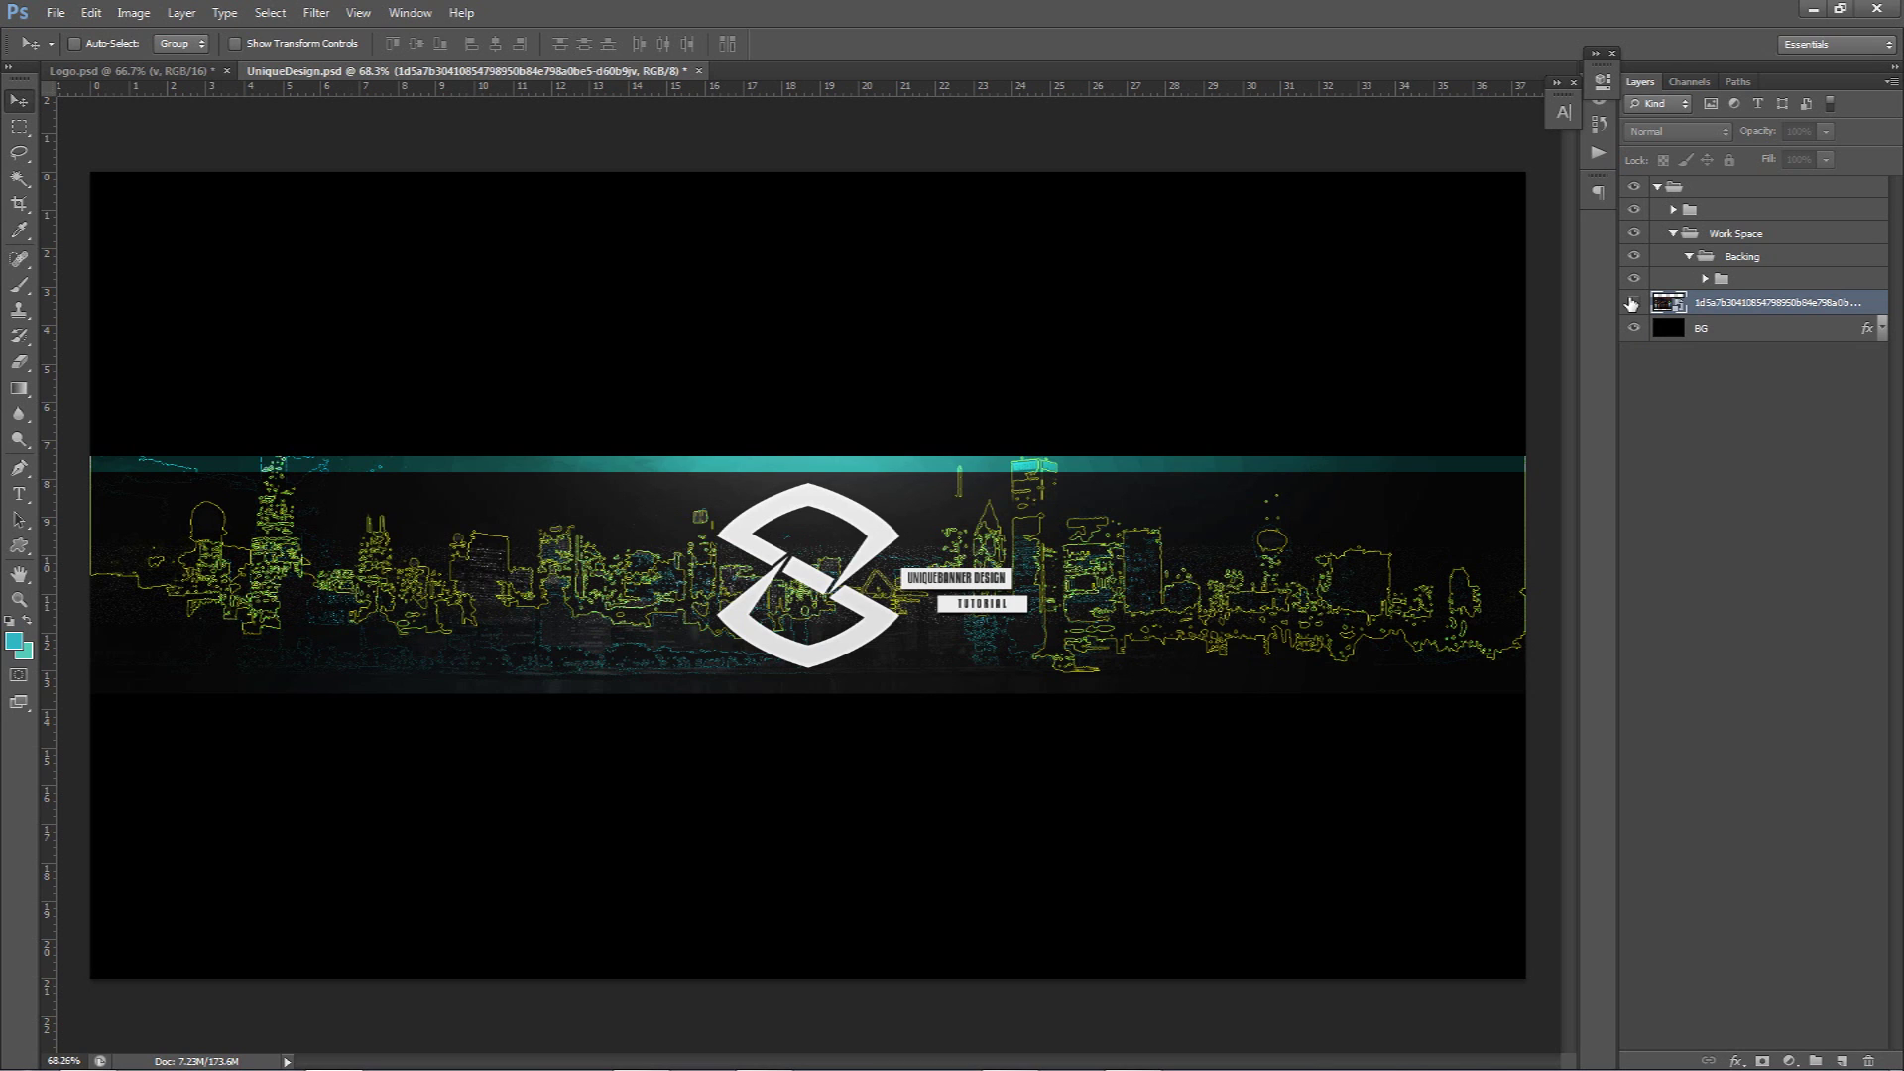
click(1631, 304)
click(99, 75)
click(473, 75)
click(1634, 280)
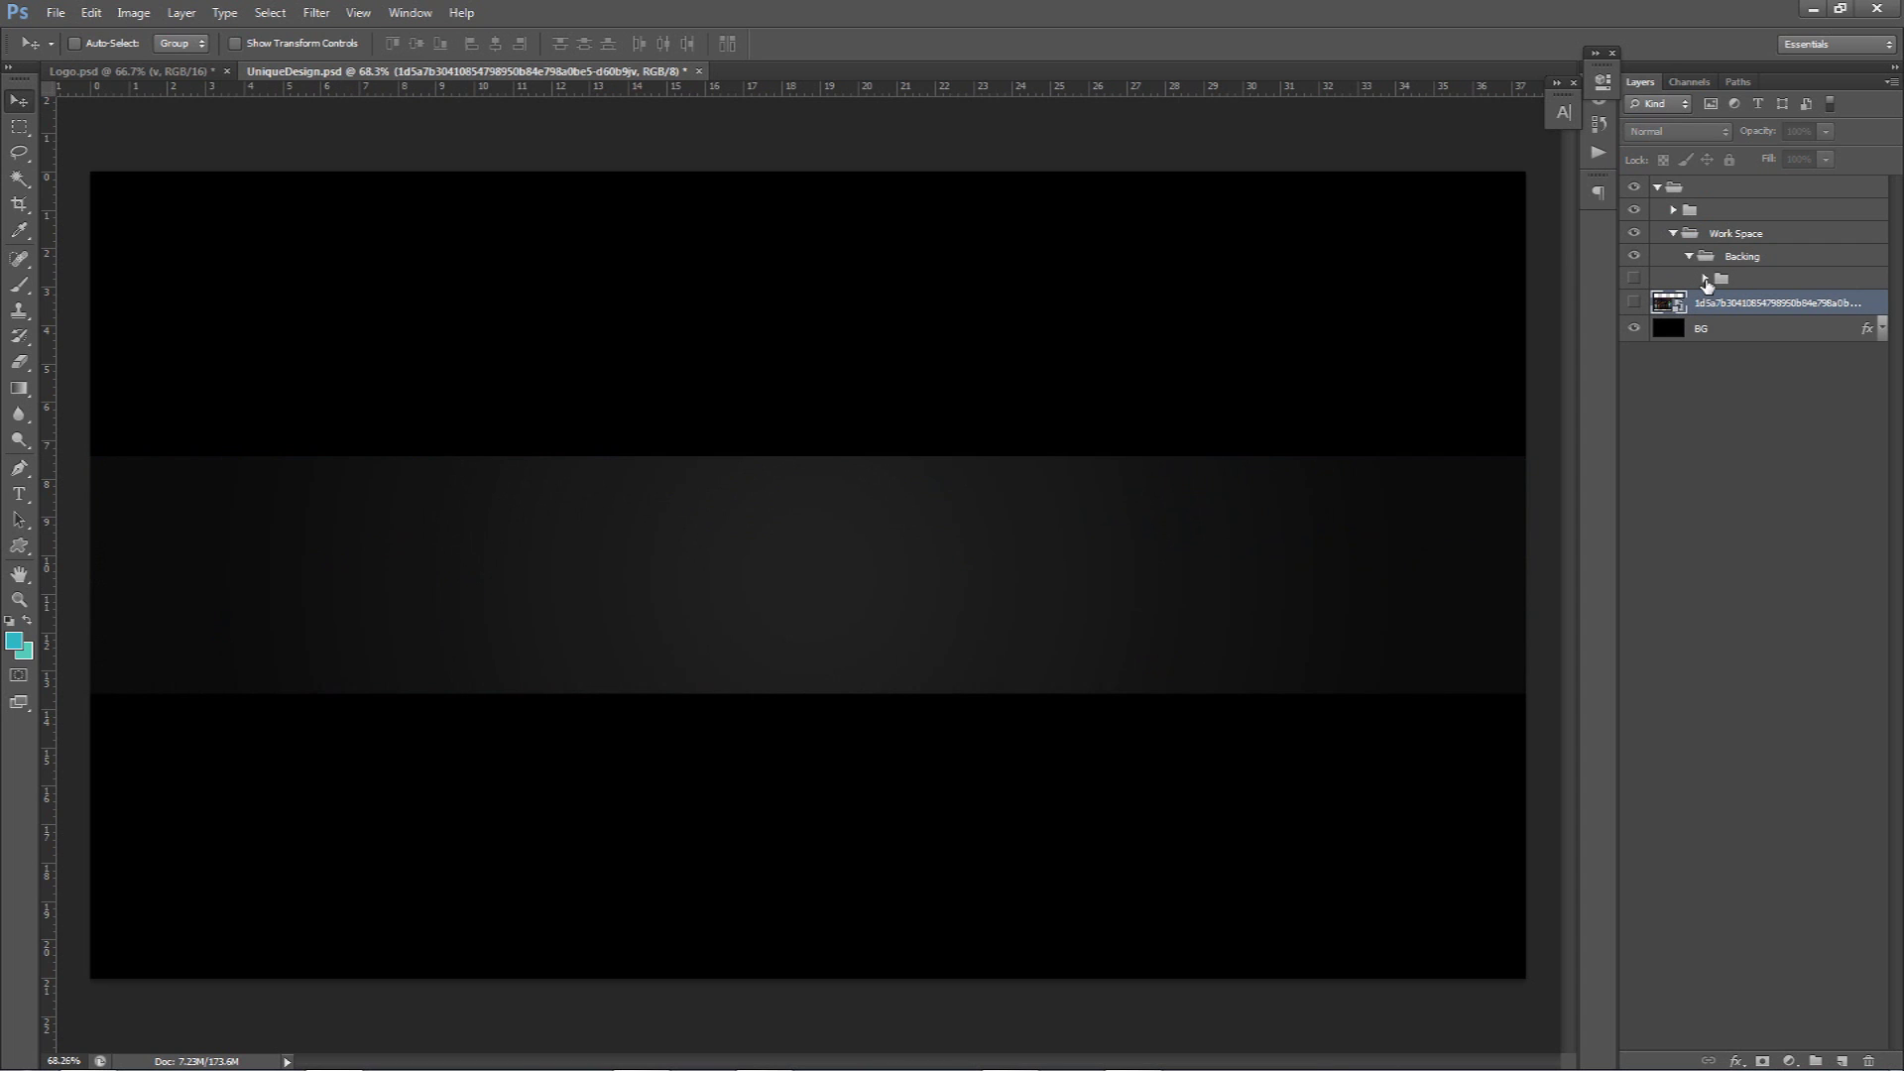
double_click(1724, 334)
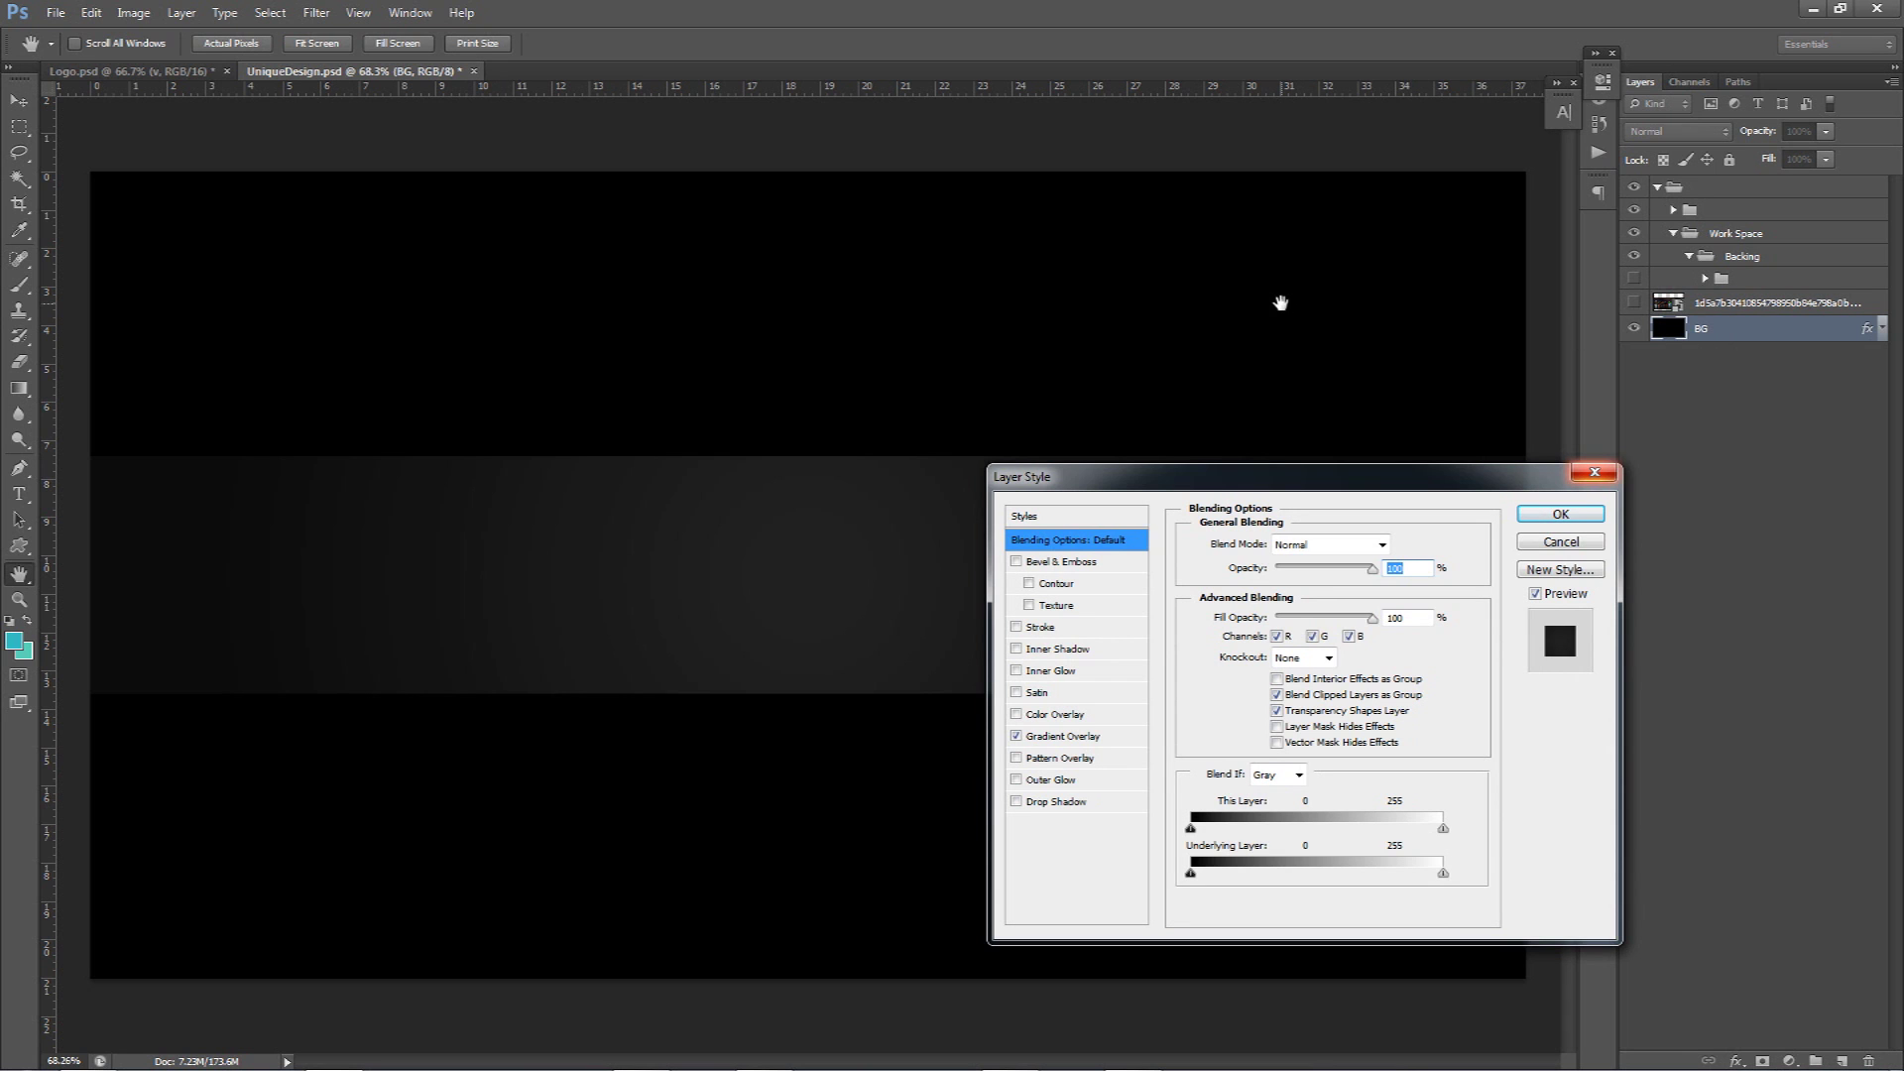
click(1560, 514)
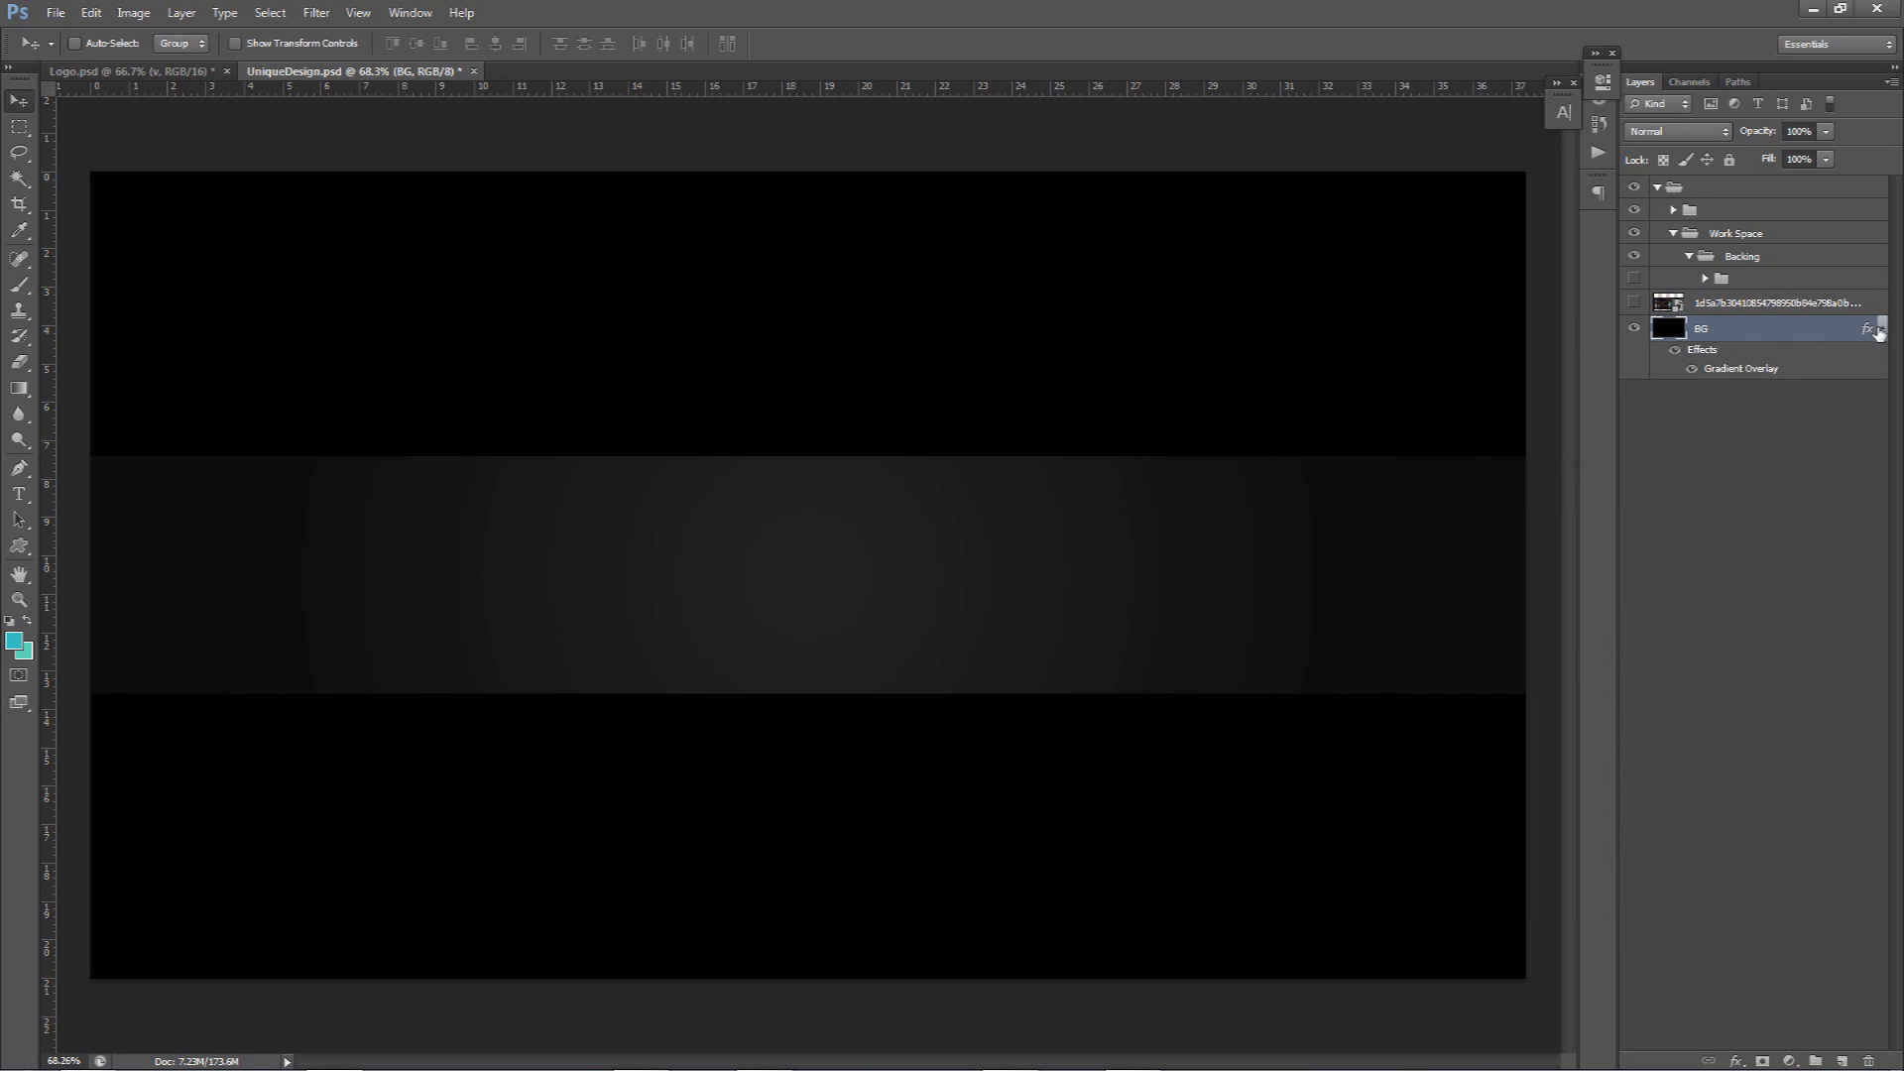
click(1676, 351)
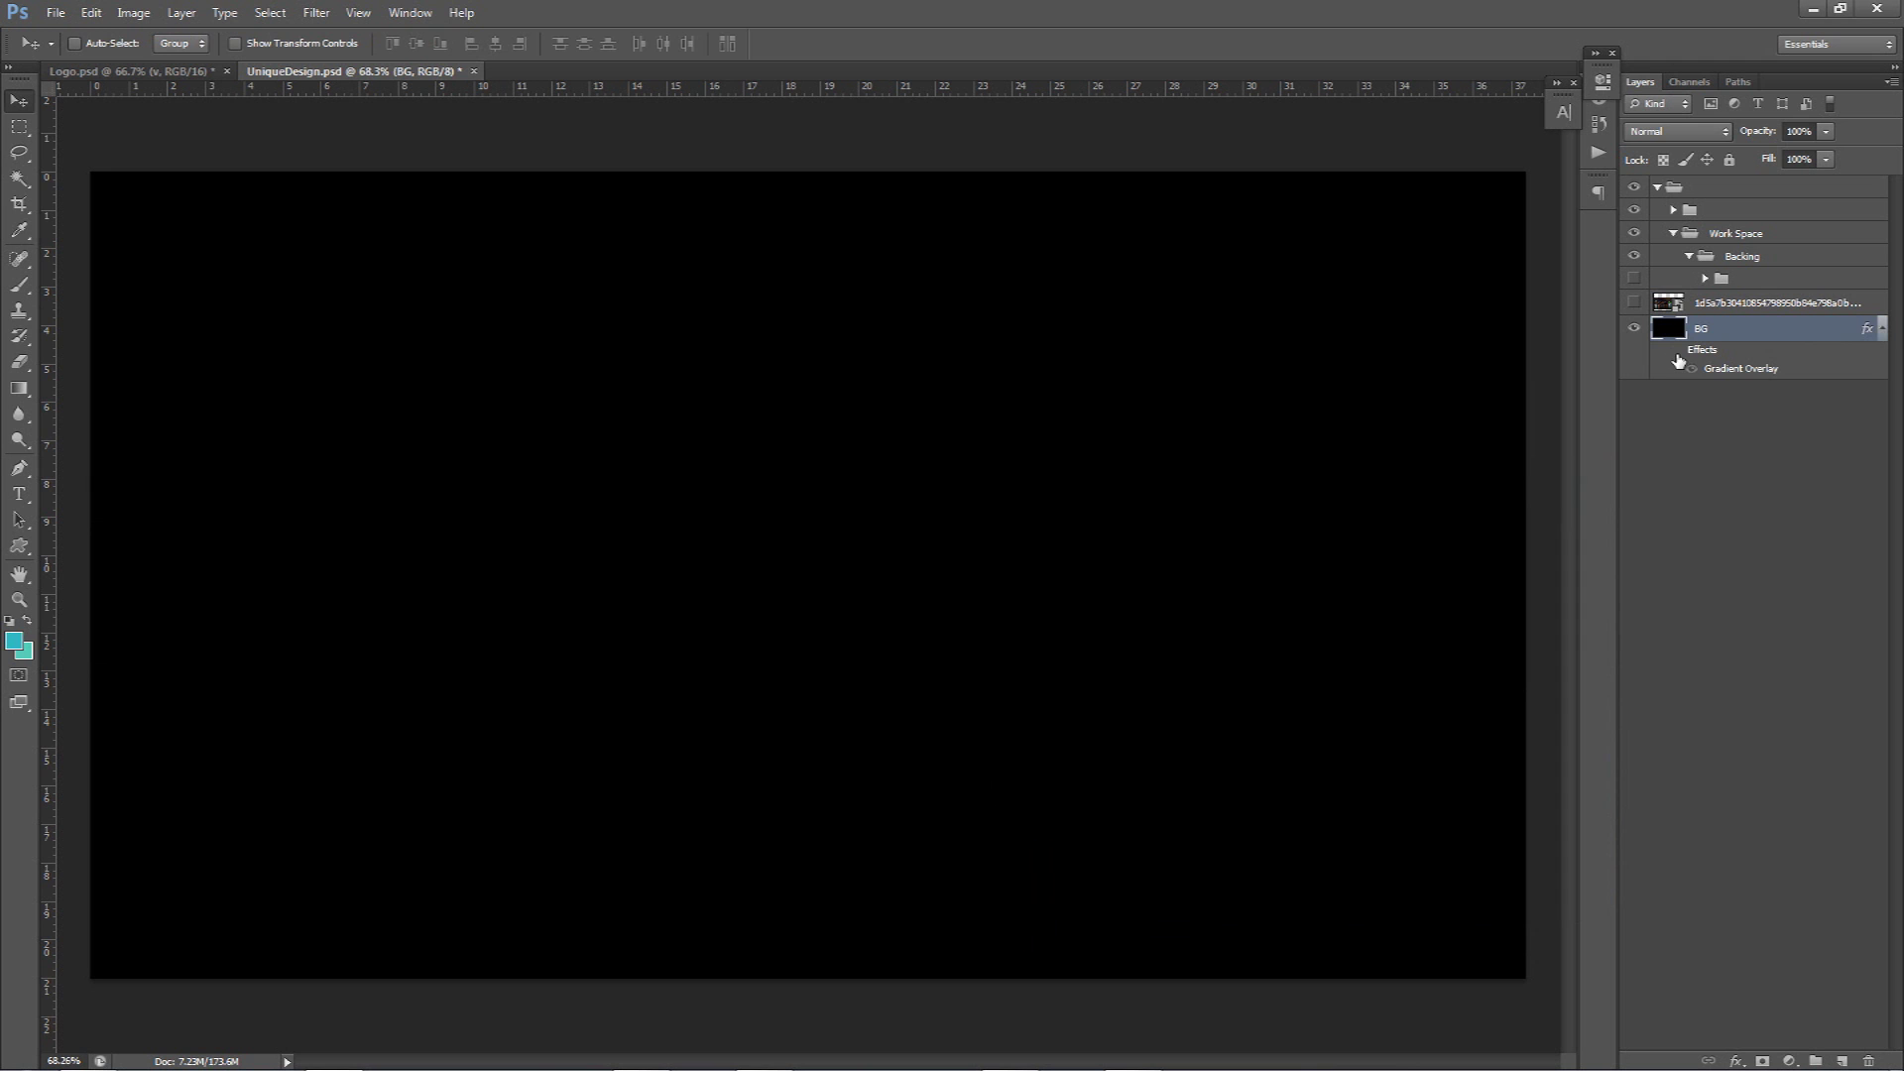
click(1675, 351)
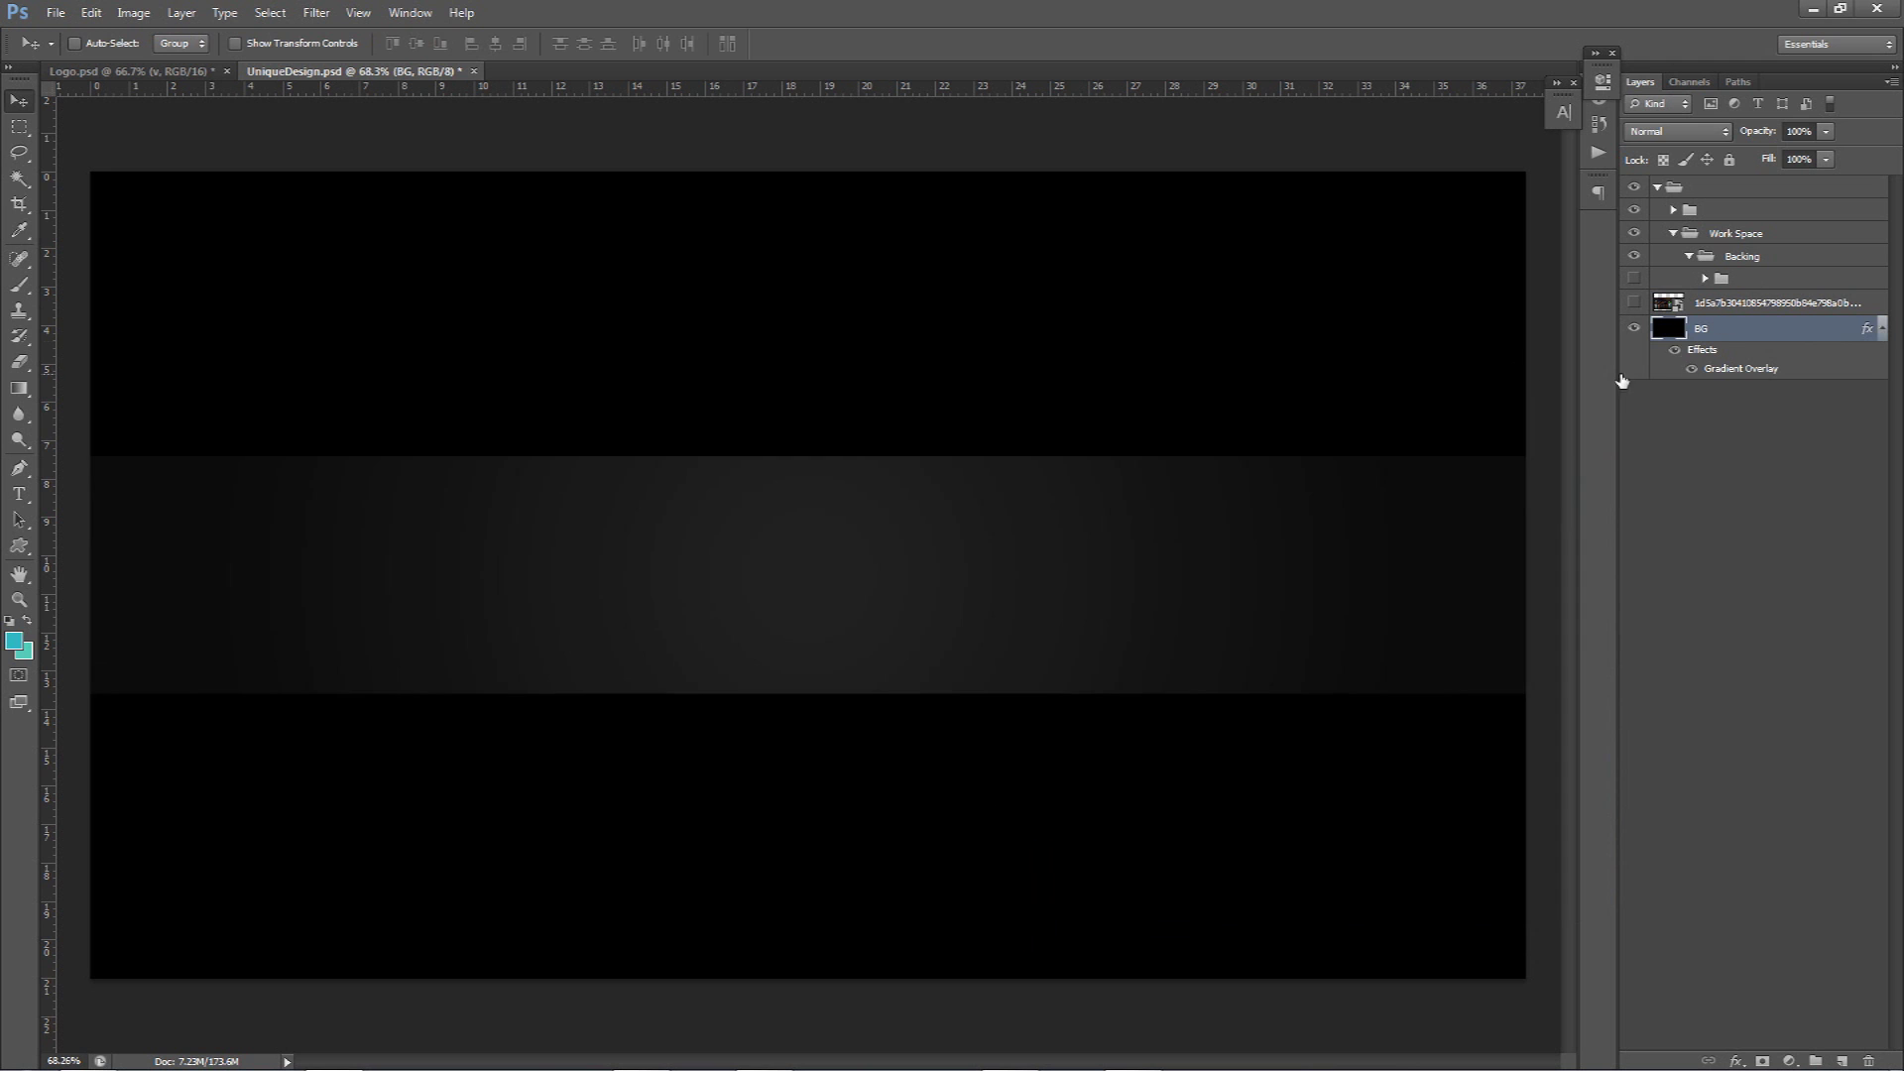
double_click(1732, 371)
click(1290, 582)
double_click(1132, 560)
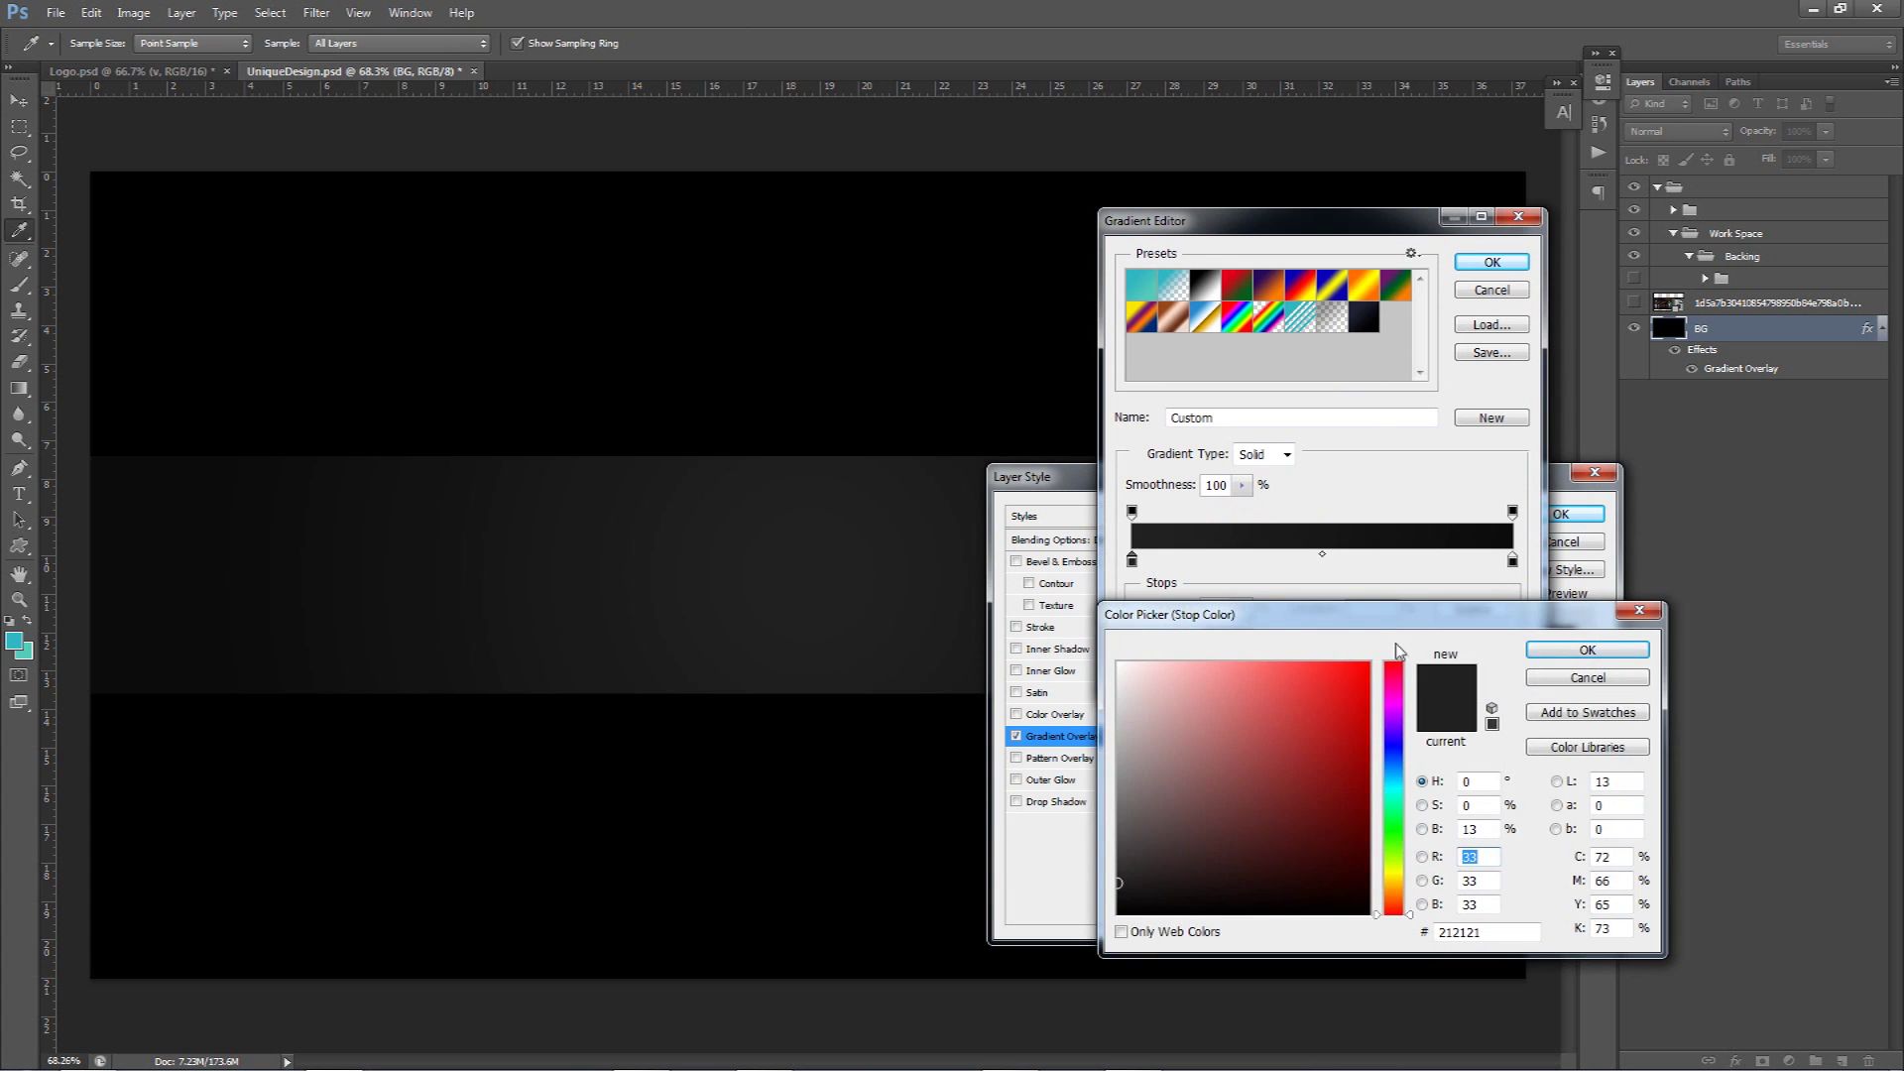
drag(1289, 614, 1032, 458)
double_click(1202, 777)
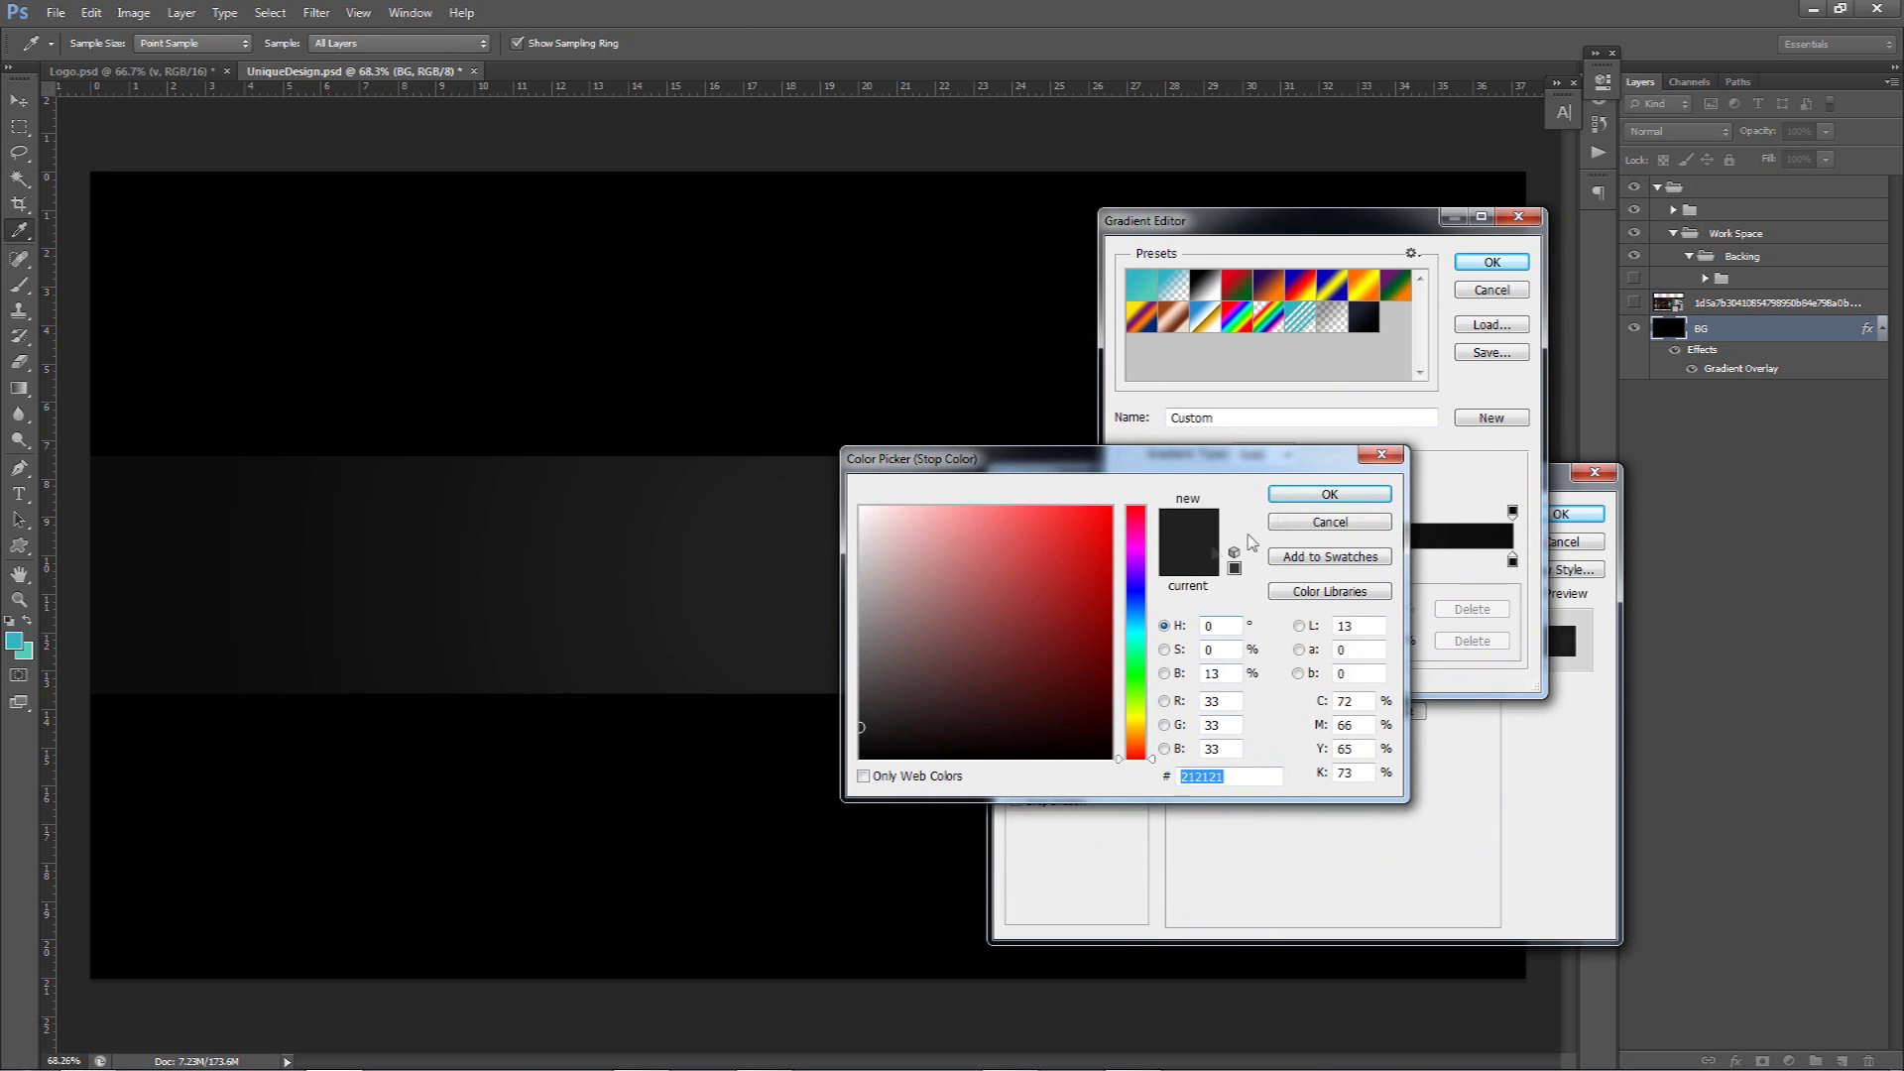
click(1377, 531)
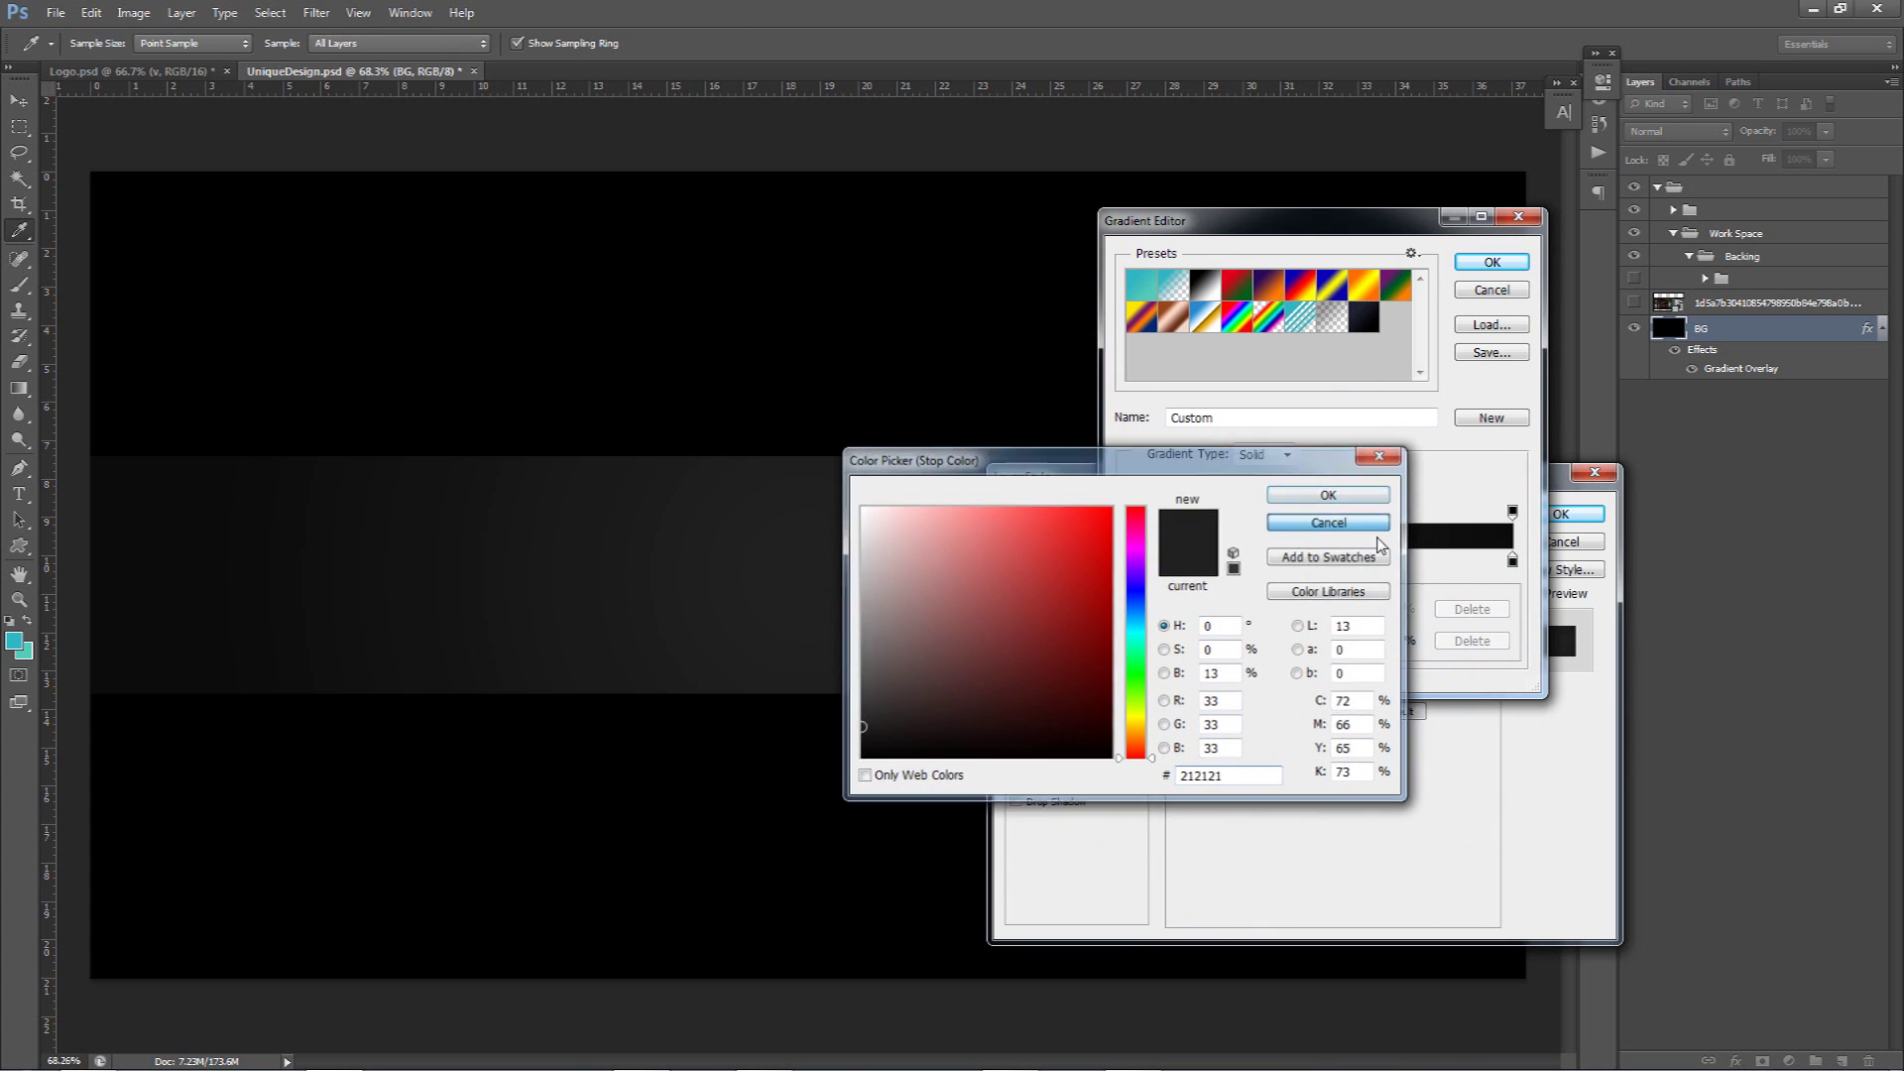
double_click(1513, 561)
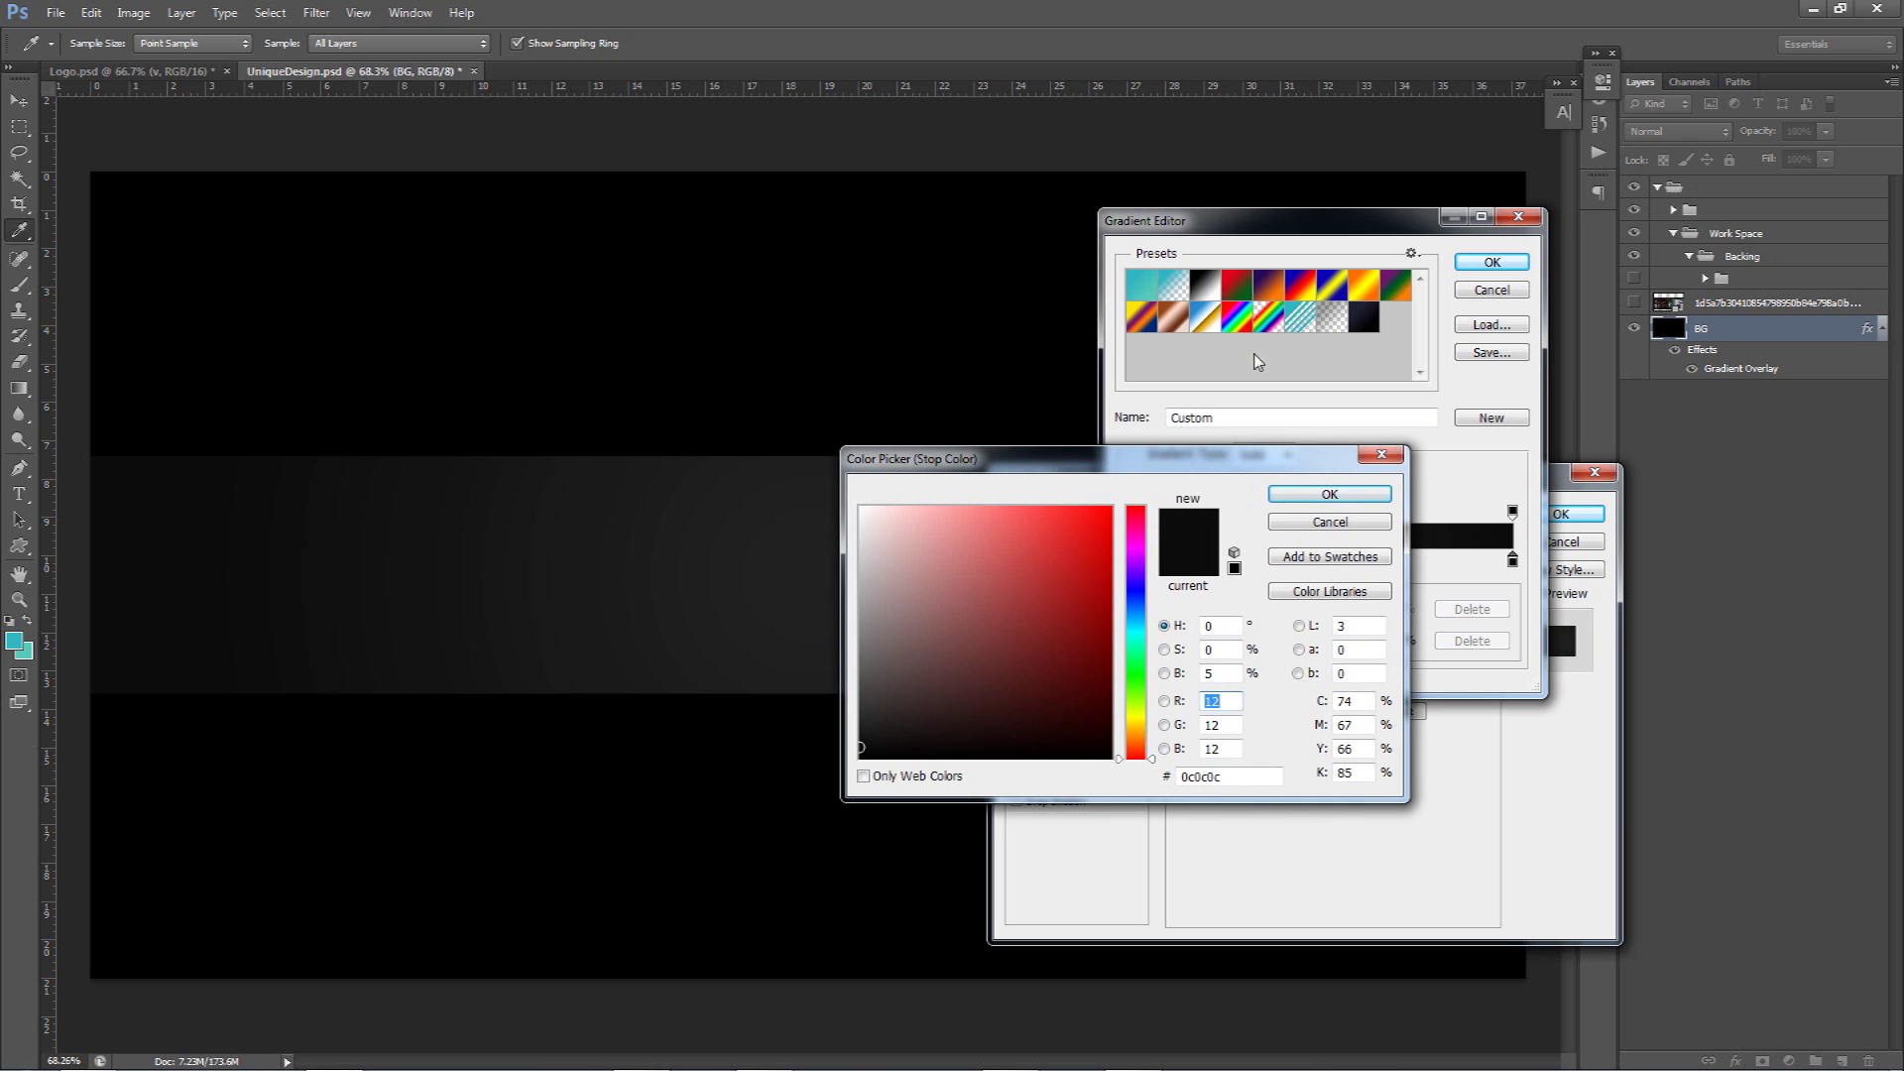
click(1330, 524)
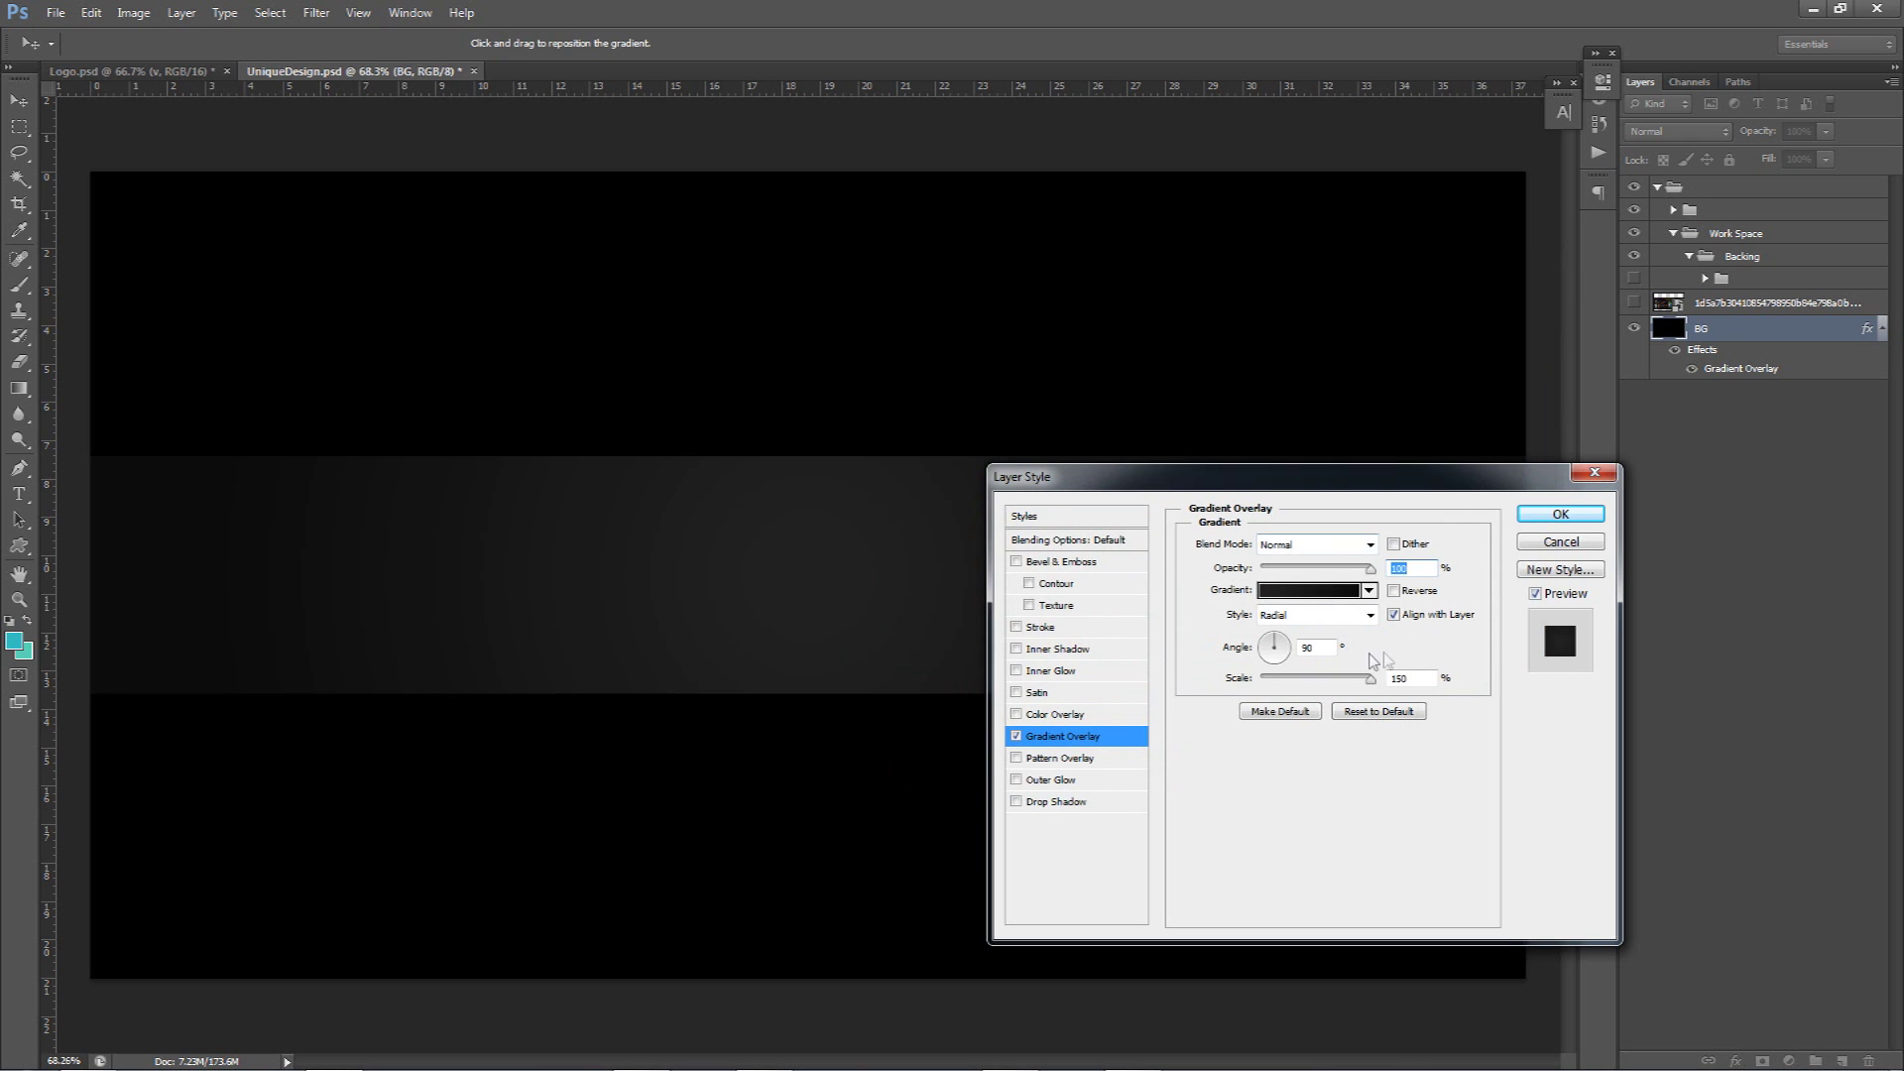
key(Tab)
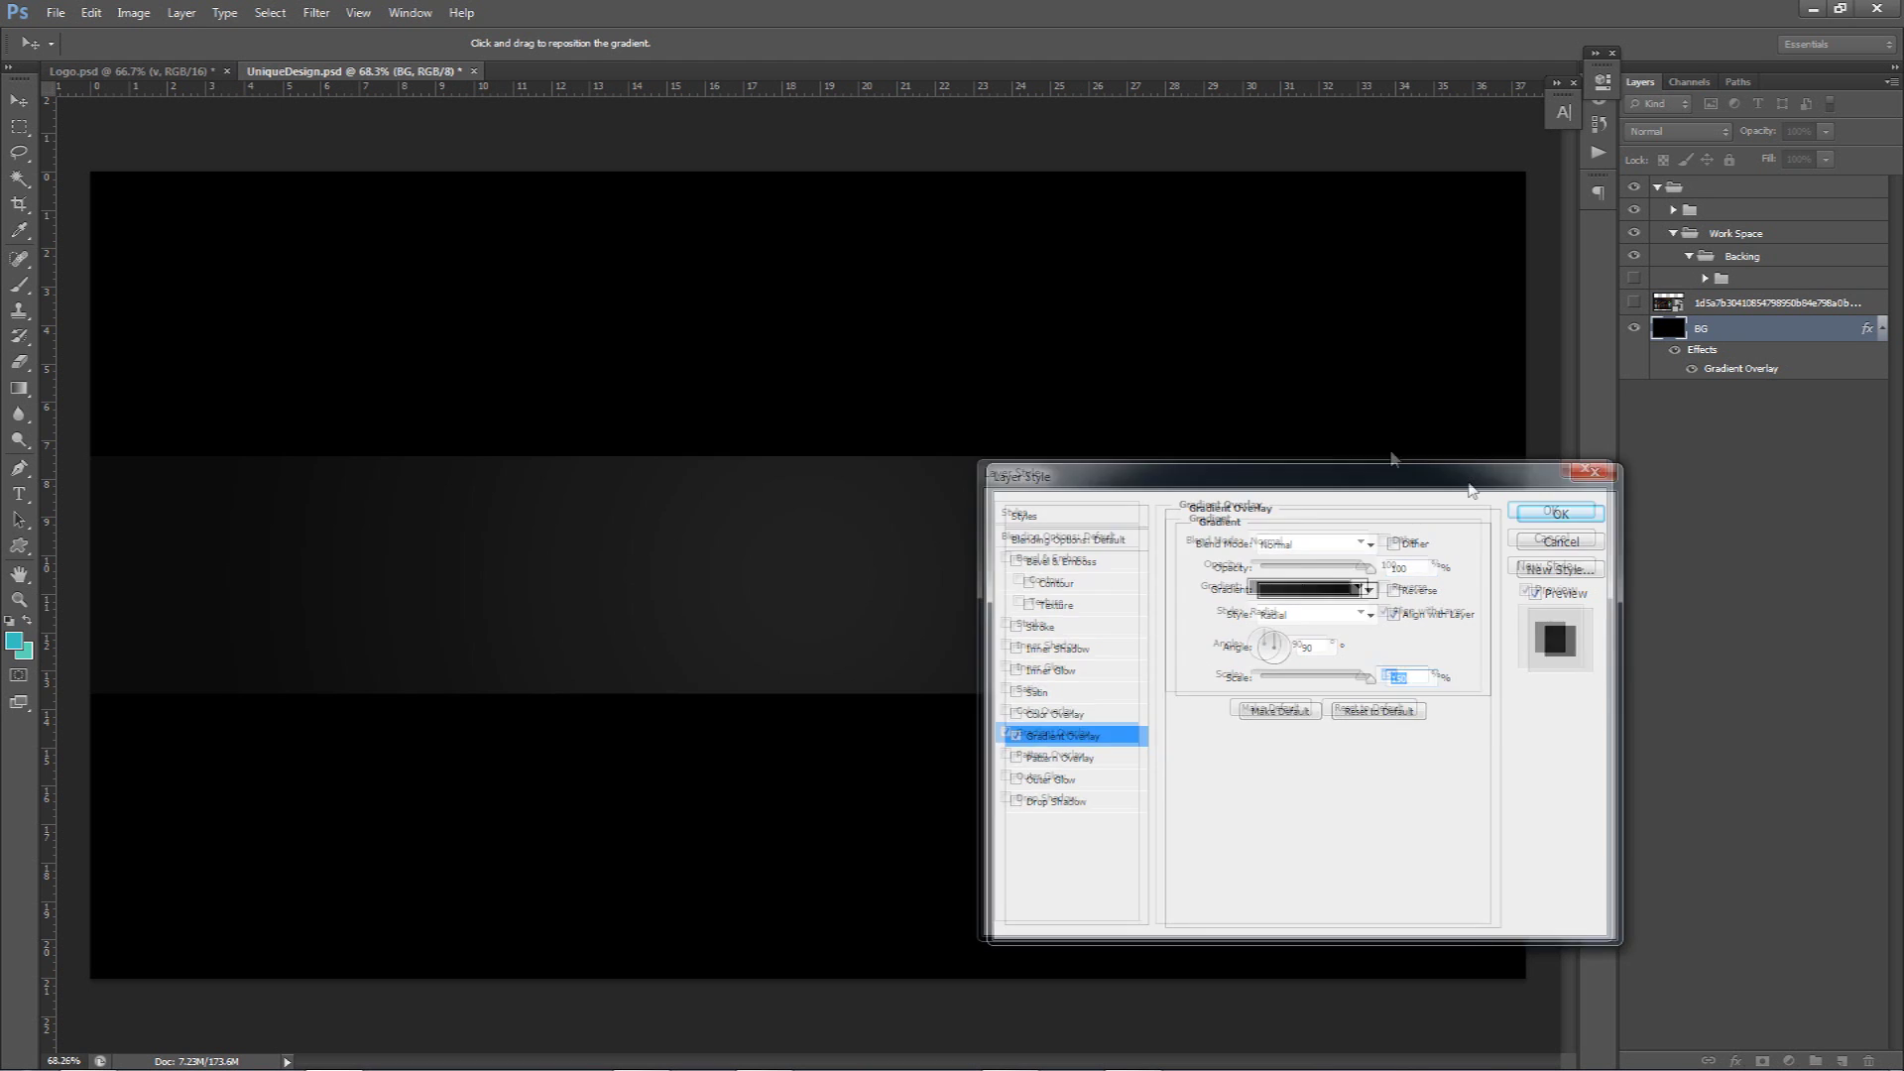
drag(1473, 490, 1058, 385)
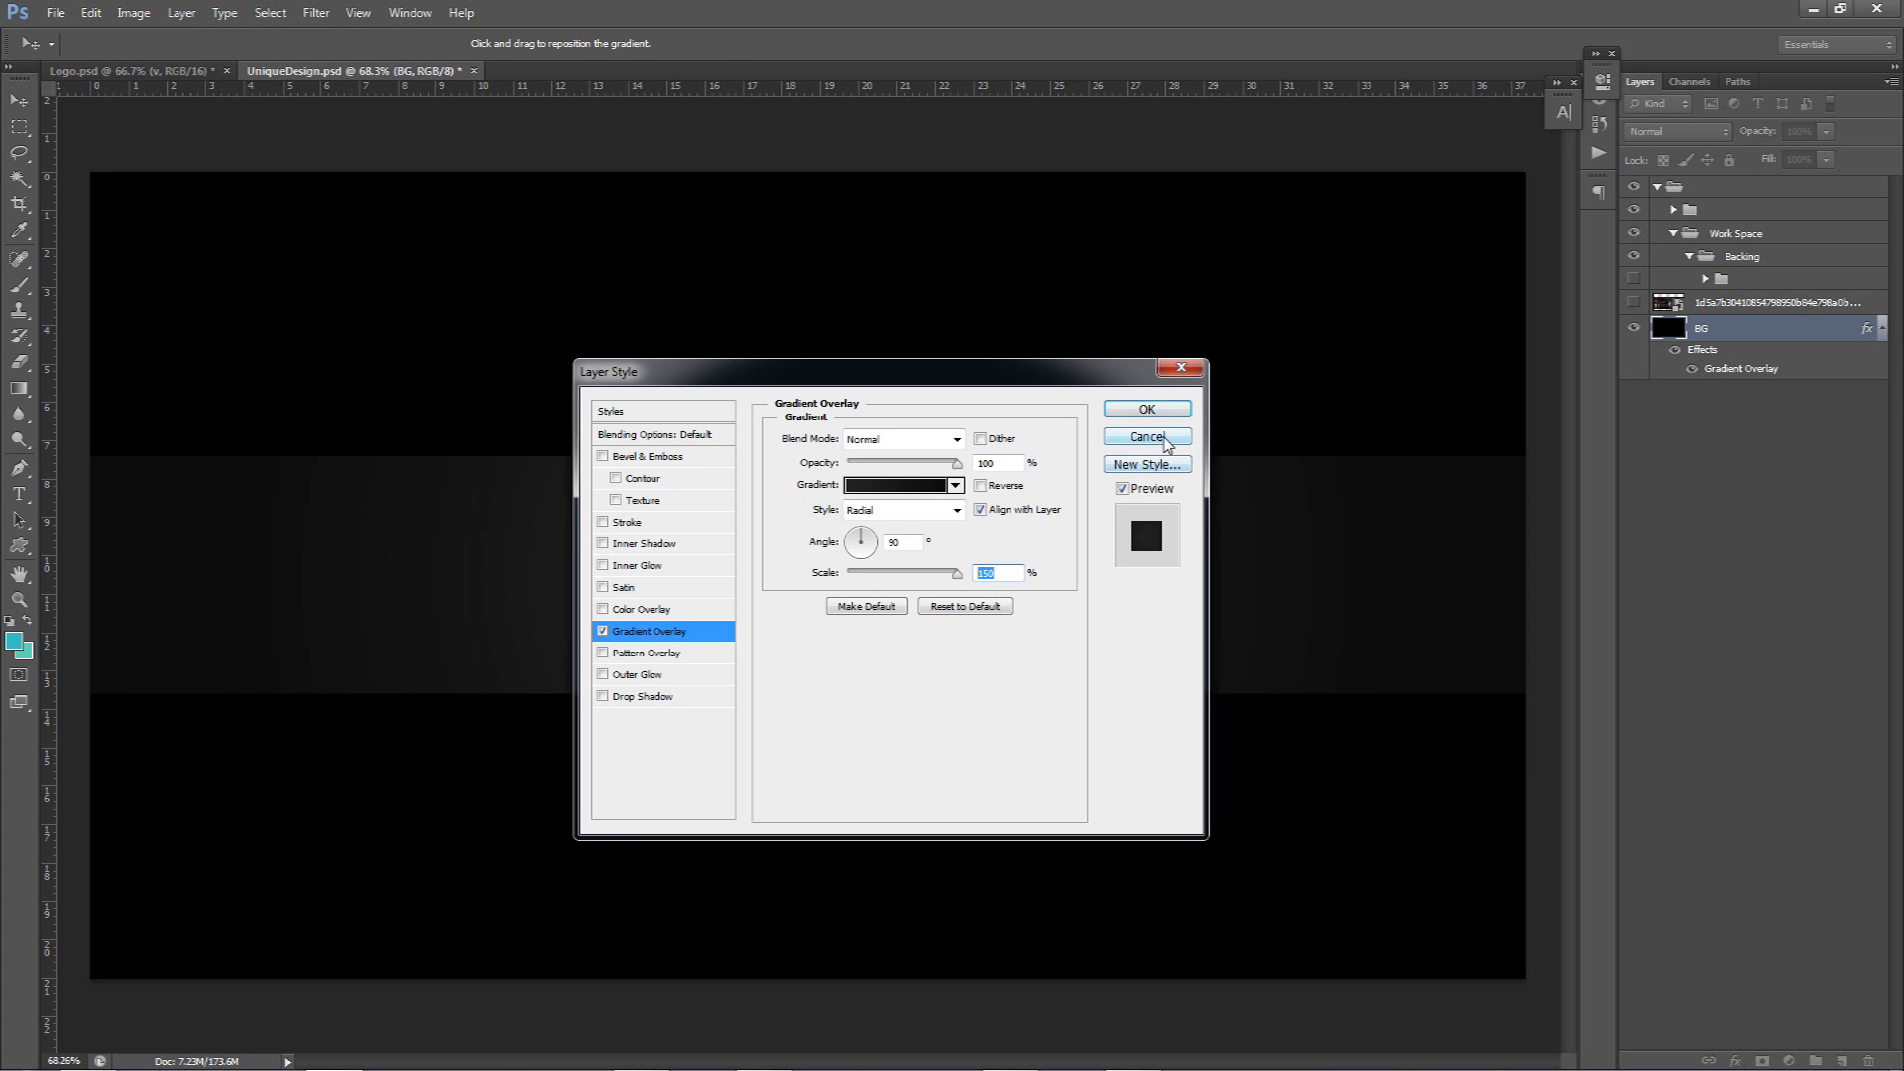
click(1162, 439)
click(1882, 328)
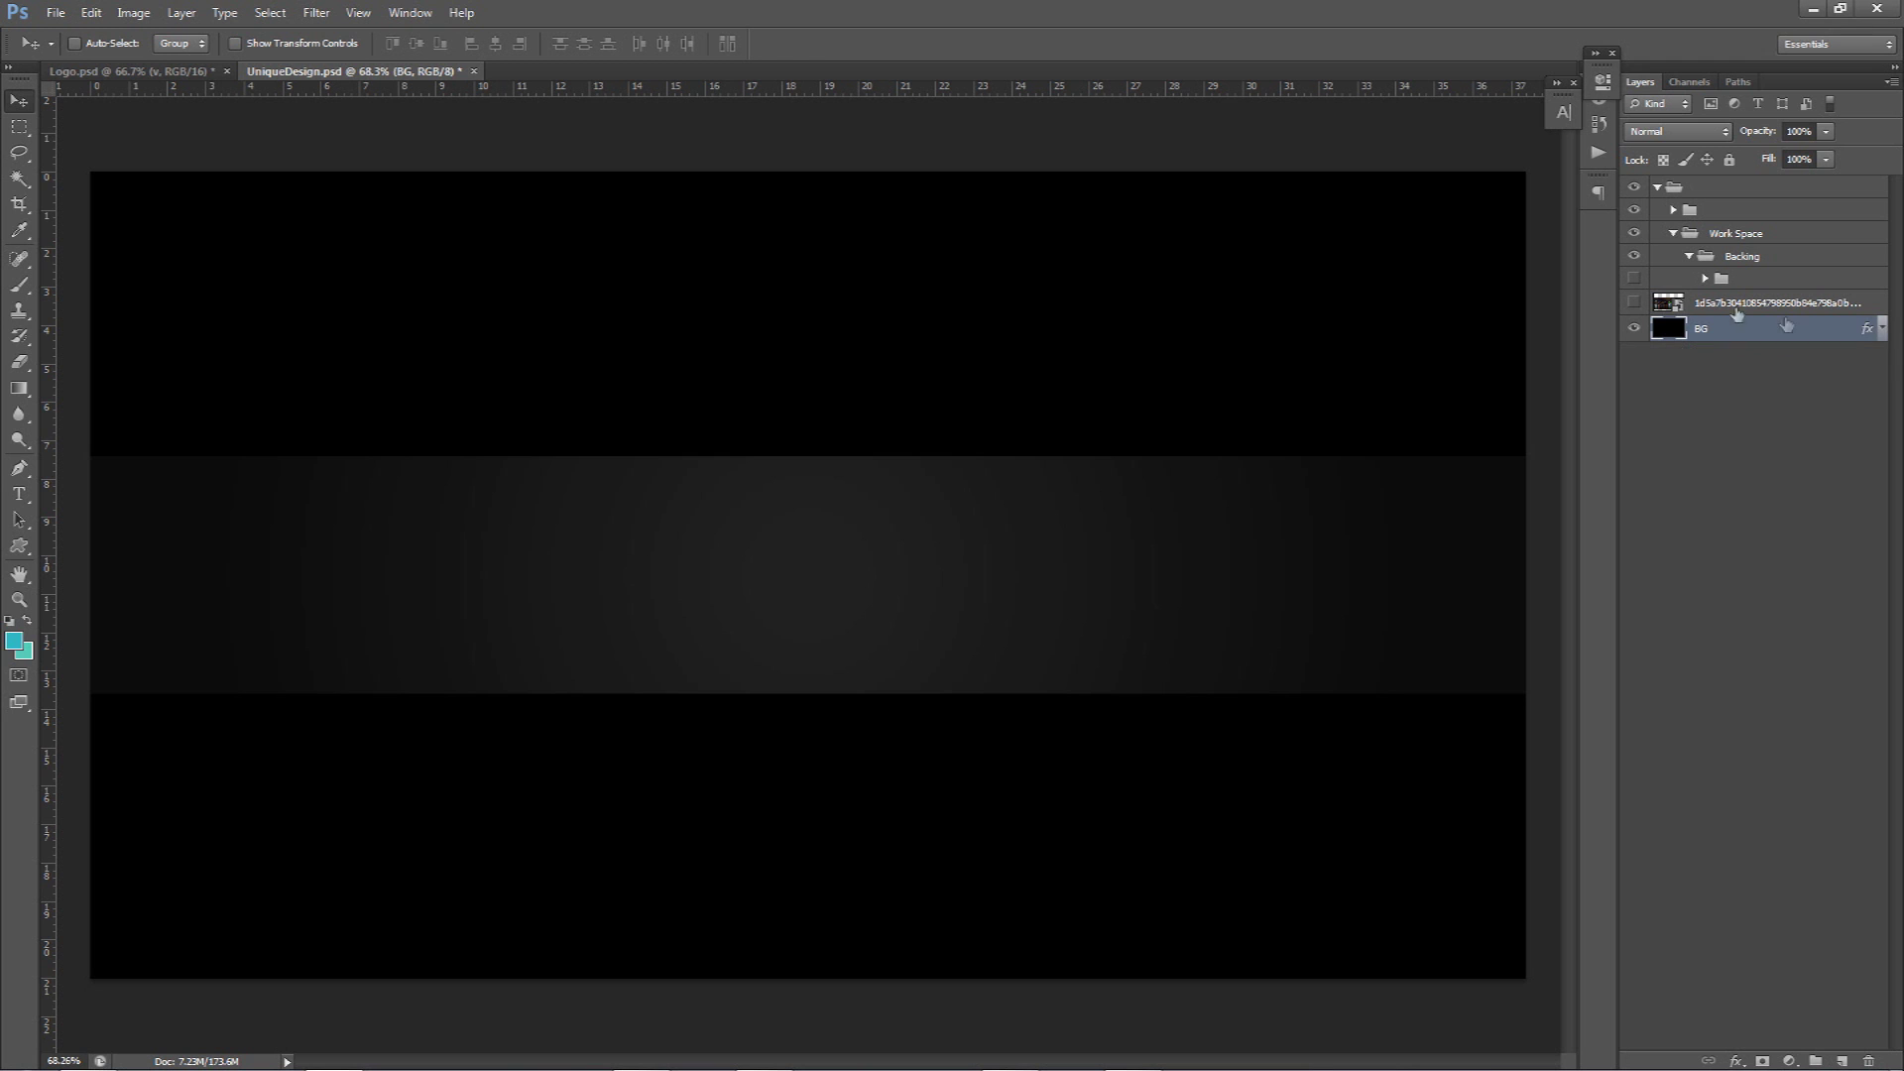
- Show and select the skyline layer again, undoing a trial upward move
click(1635, 302)
click(1688, 307)
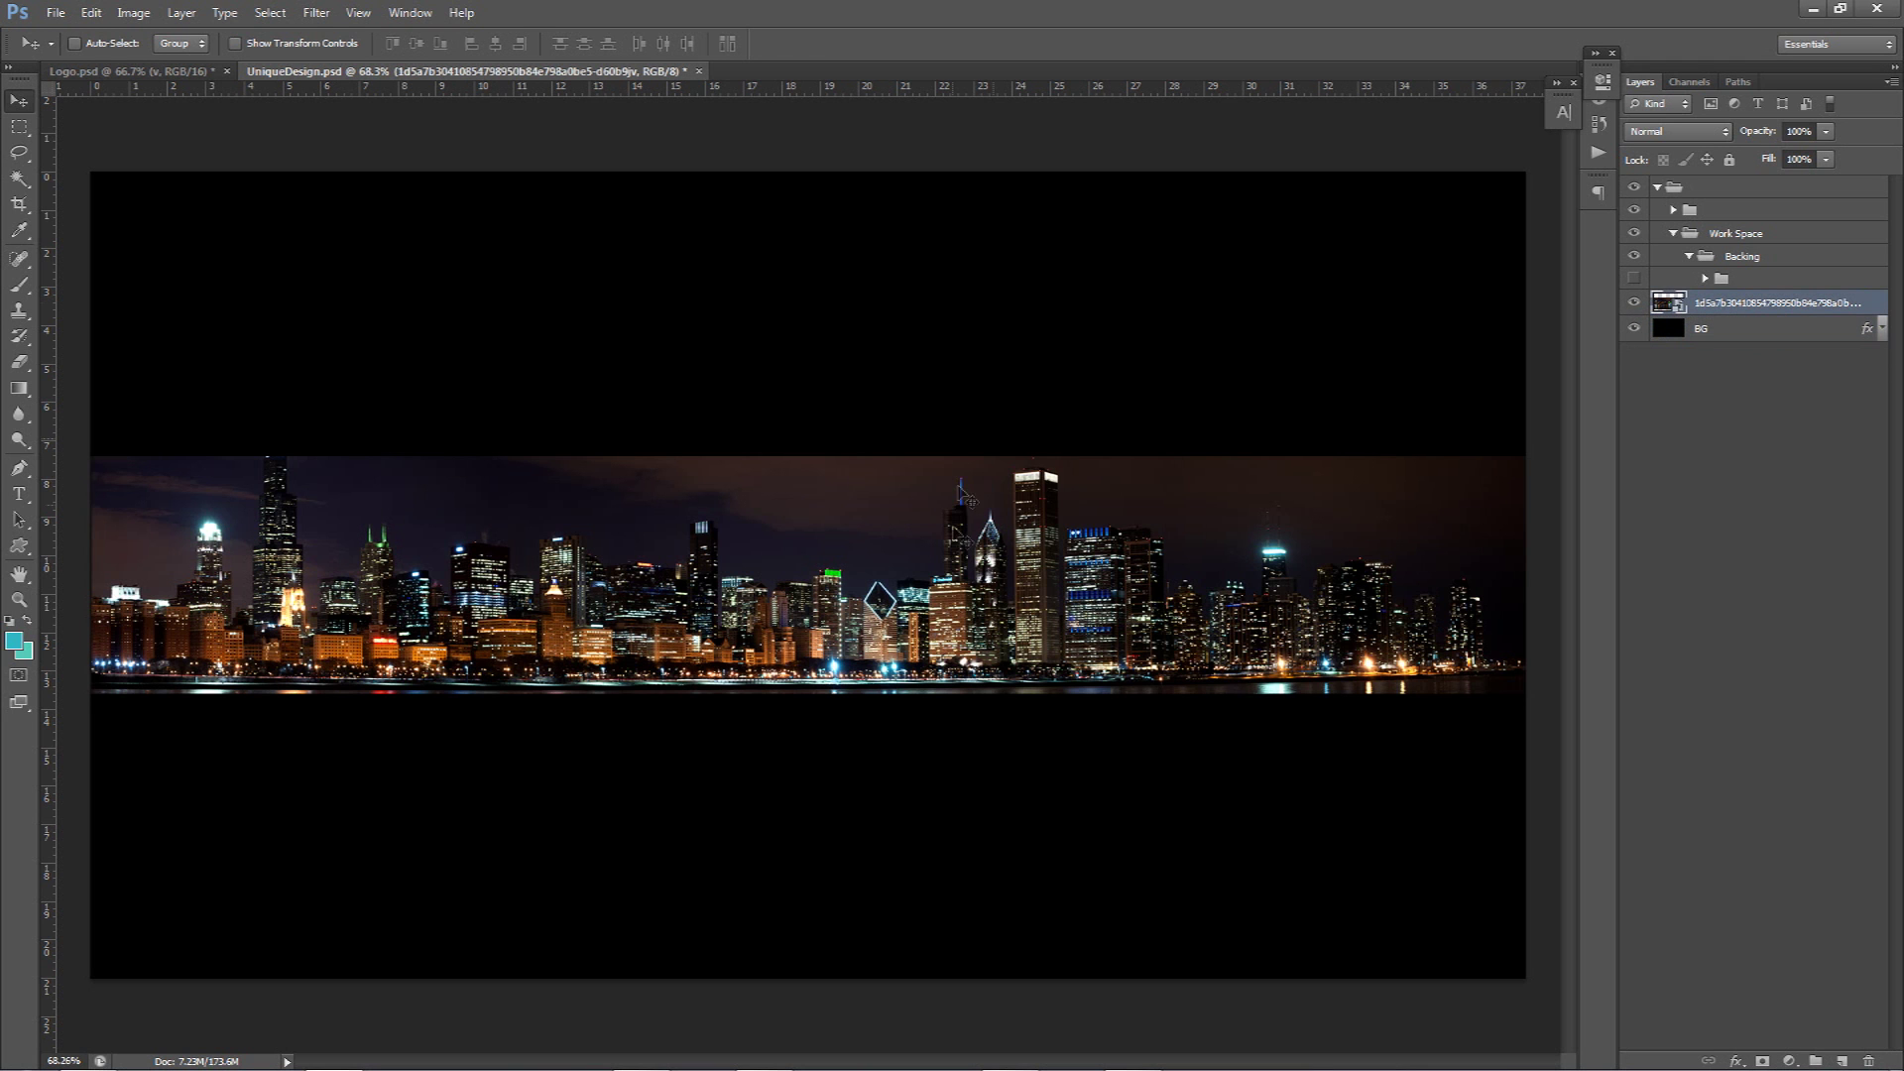
mouse_move(969, 563)
mouse_down()
mouse_move(987, 540)
mouse_move(969, 563)
mouse_up()
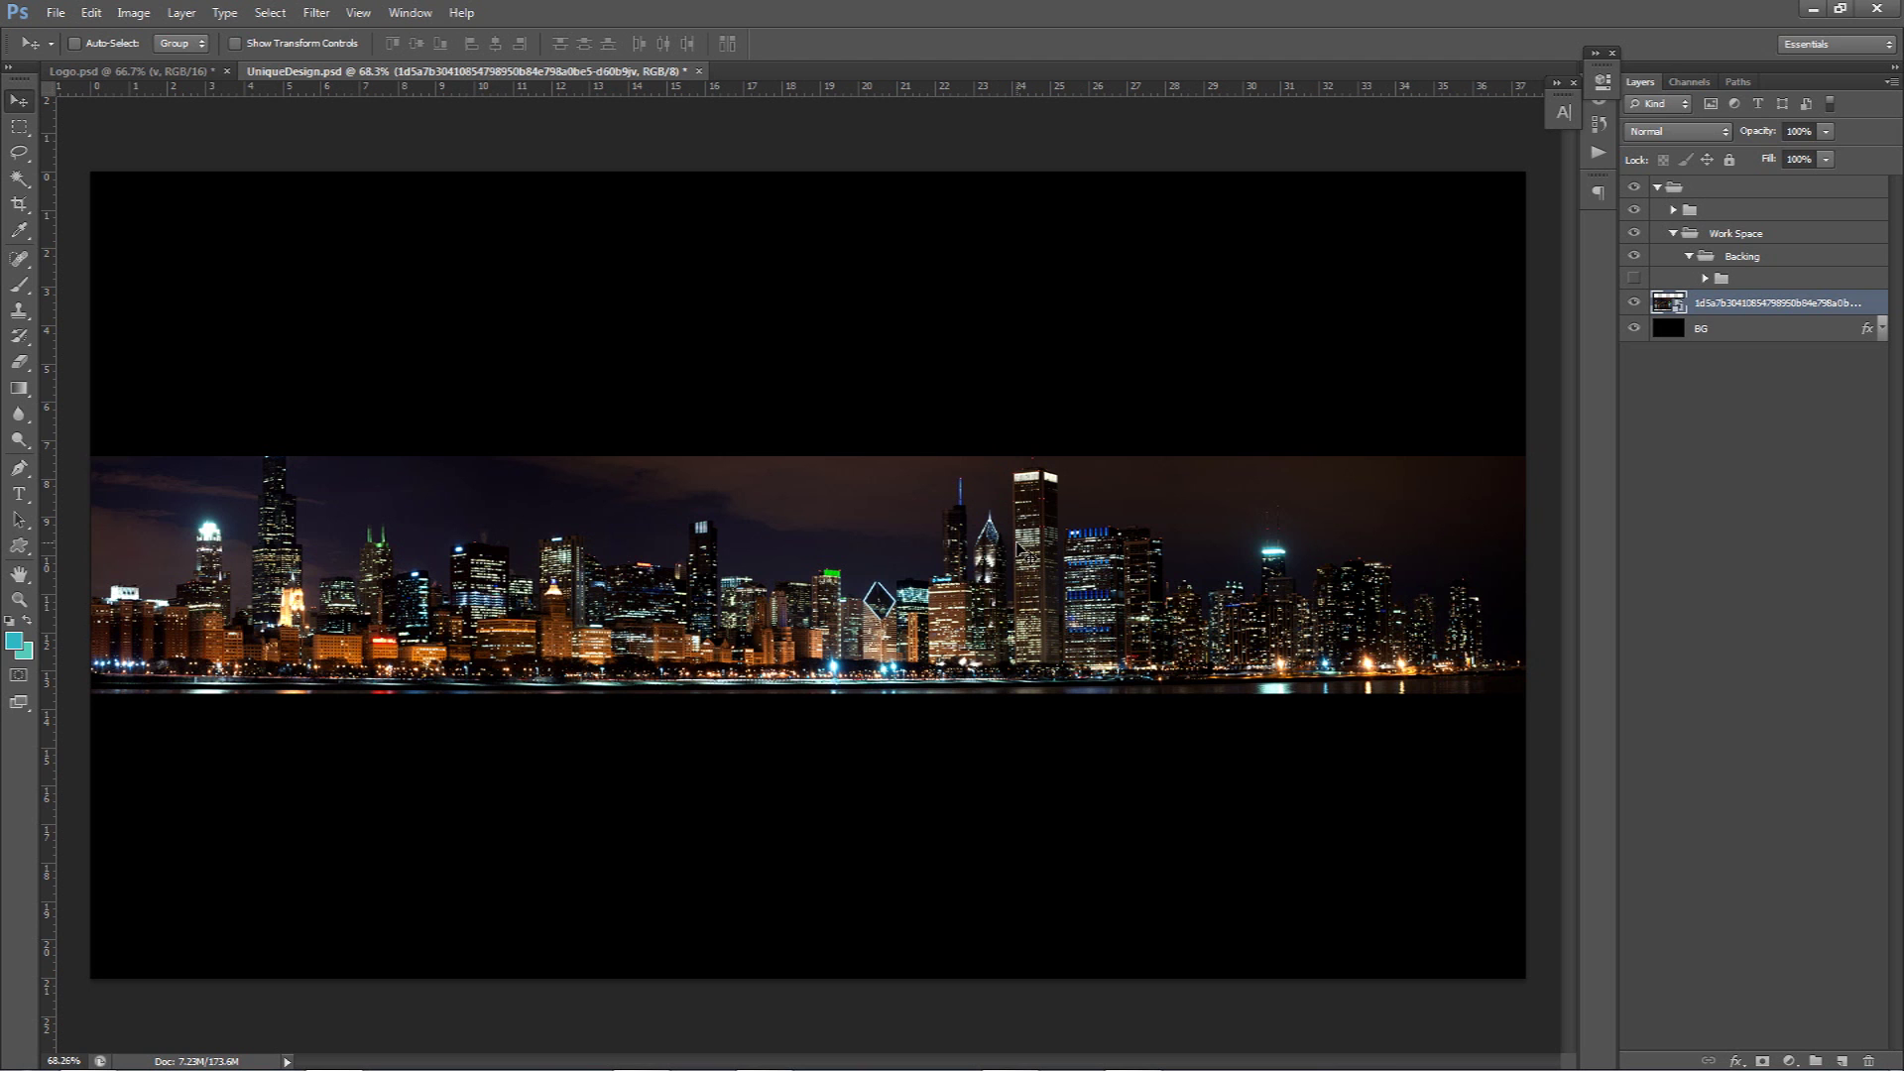
drag(1020, 549, 1002, 526)
key(ctrl+z)
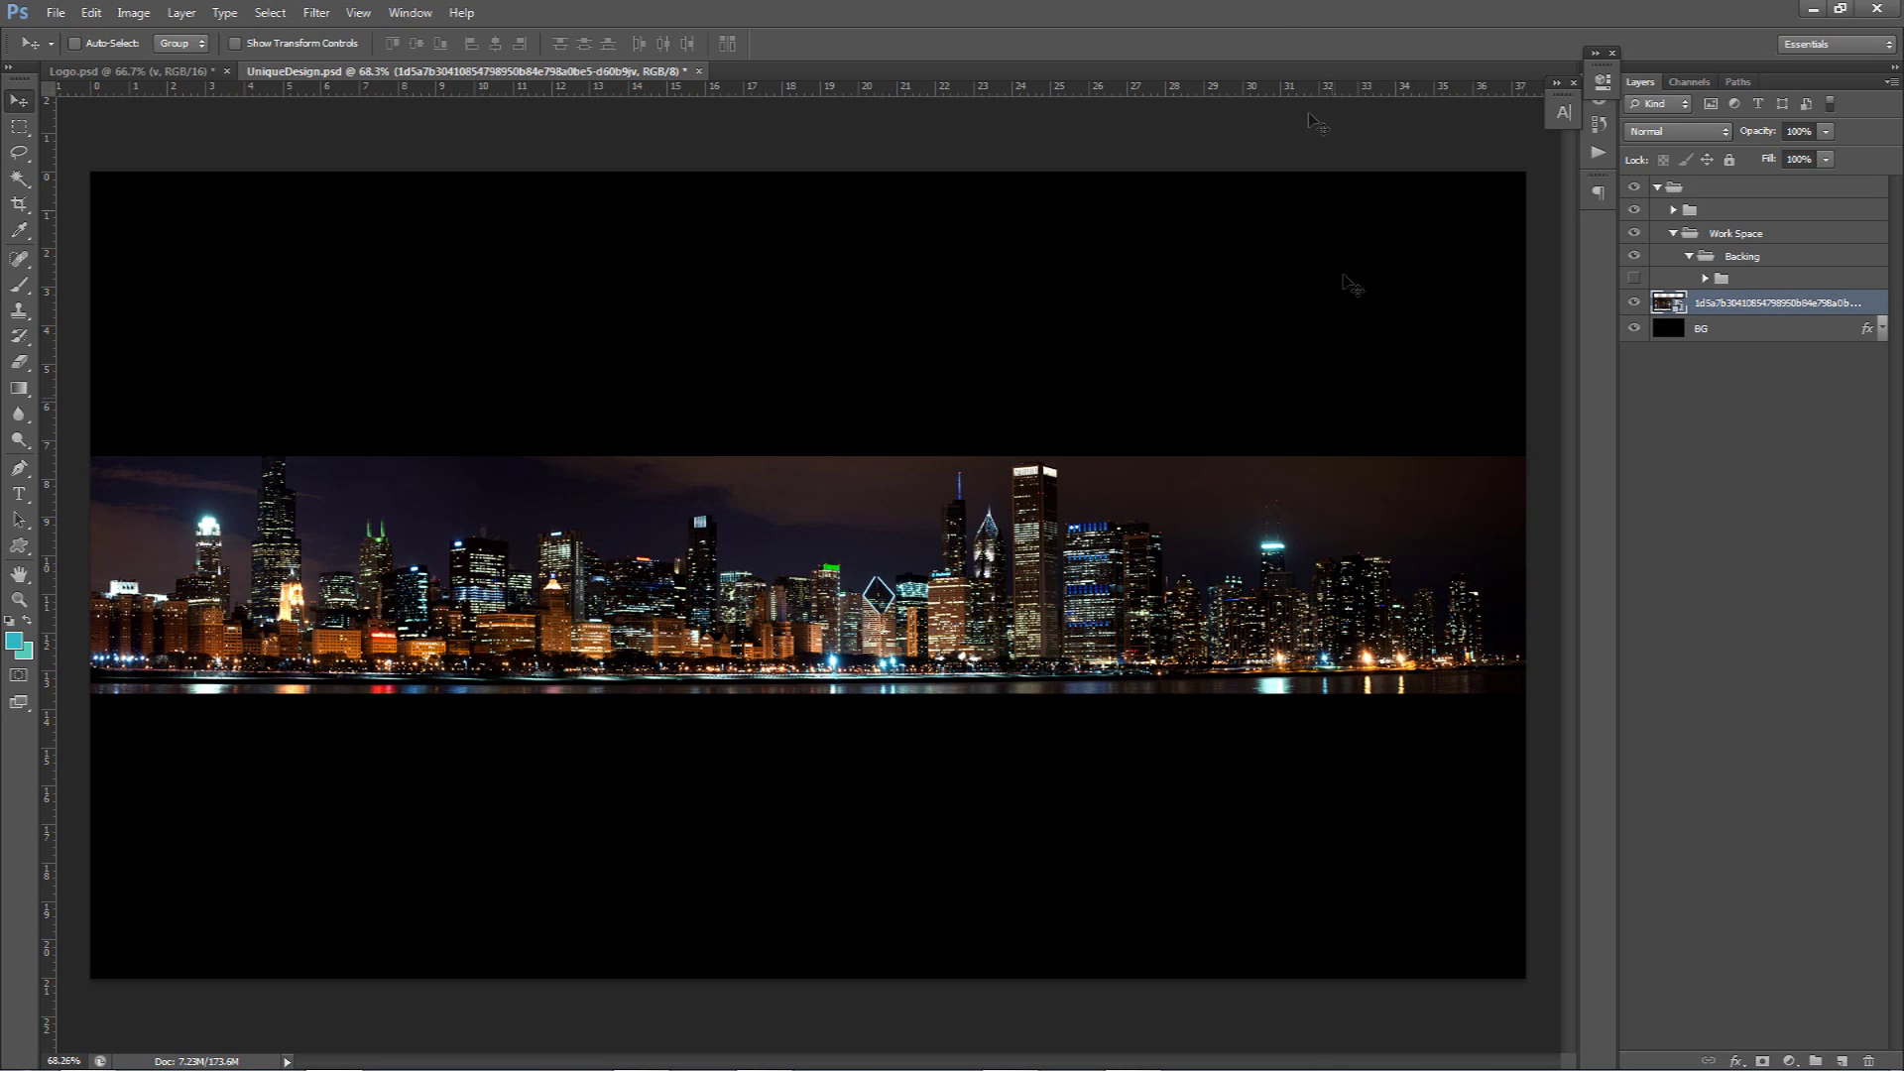
- Blend the skyline photo as Luminosity at 35% opacity
click(1667, 139)
click(1676, 640)
click(1803, 132)
text(35)
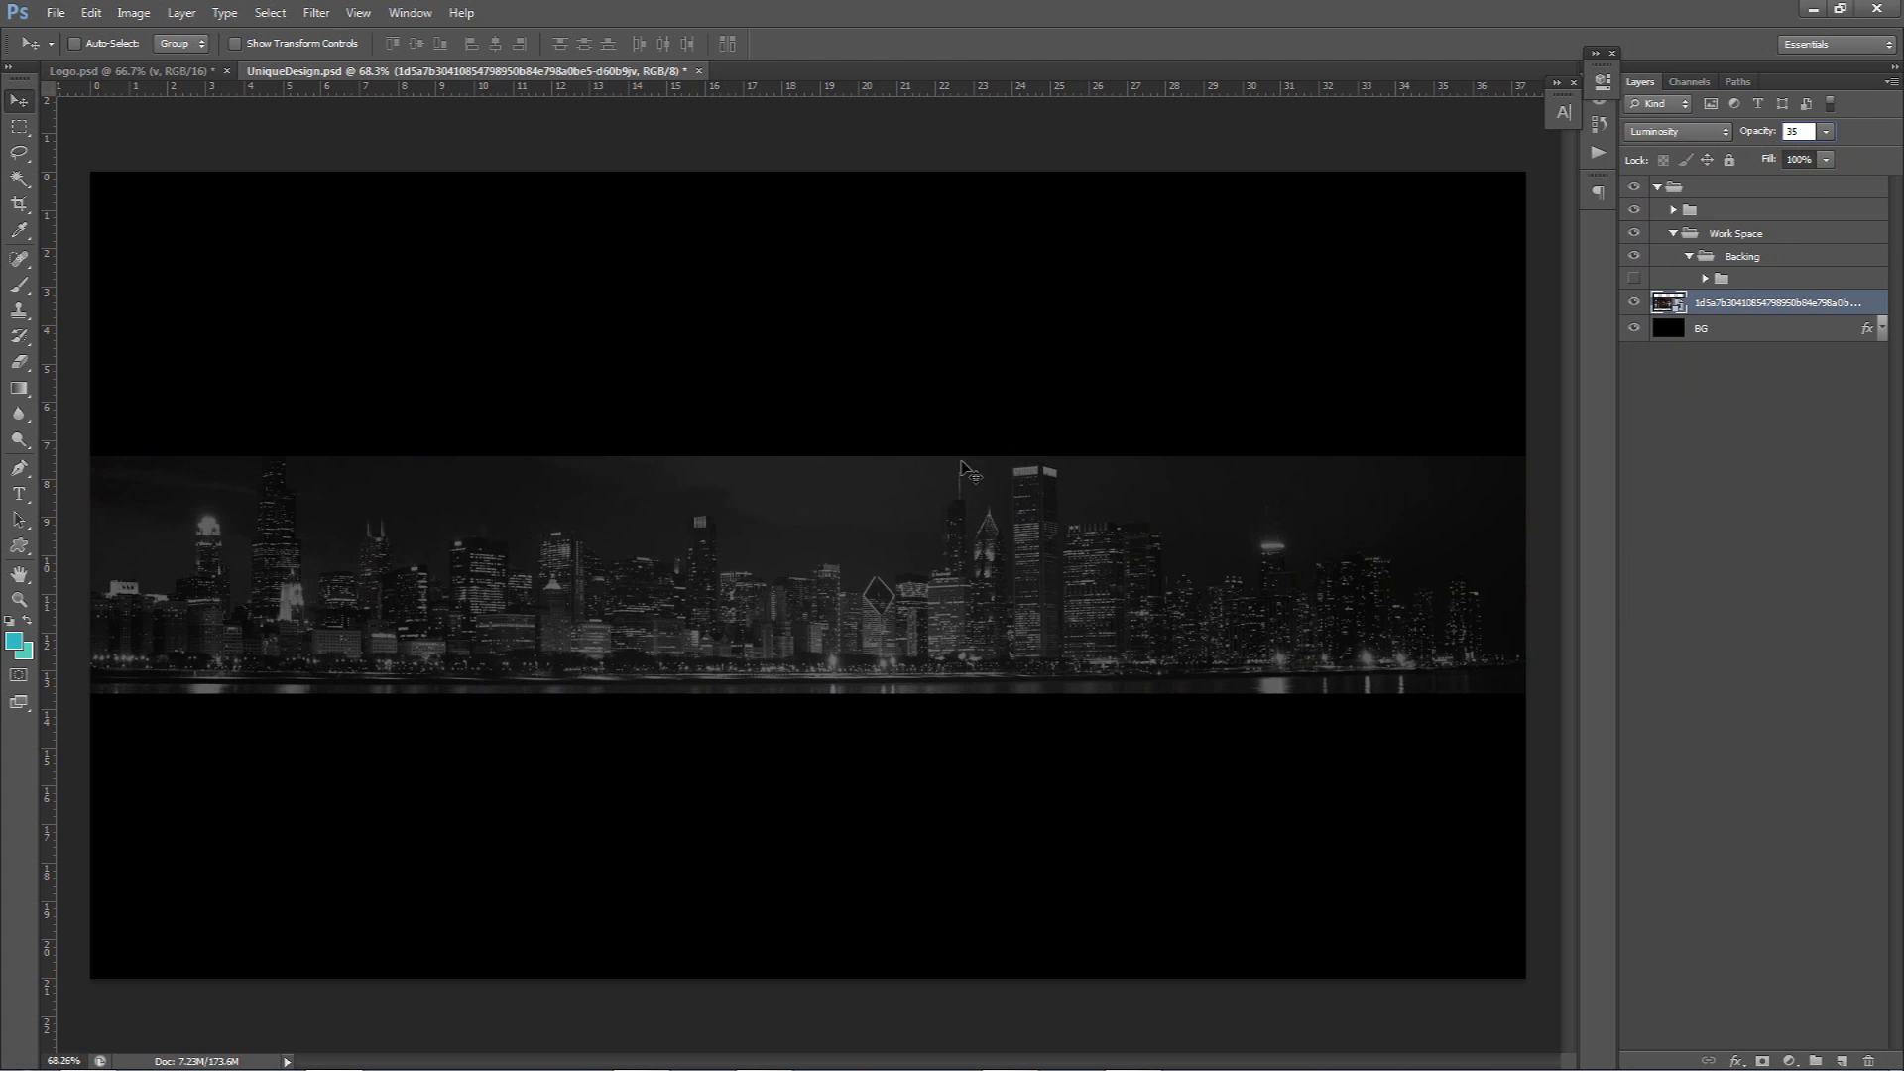
key(Return)
- Bring the logo in from the logo document and scale it down over the skyline's centre
click(108, 71)
drag(974, 520, 823, 504)
key(ctrl+t)
drag(1007, 364, 921, 478)
key(Return)
key(ctrl+semicolon)
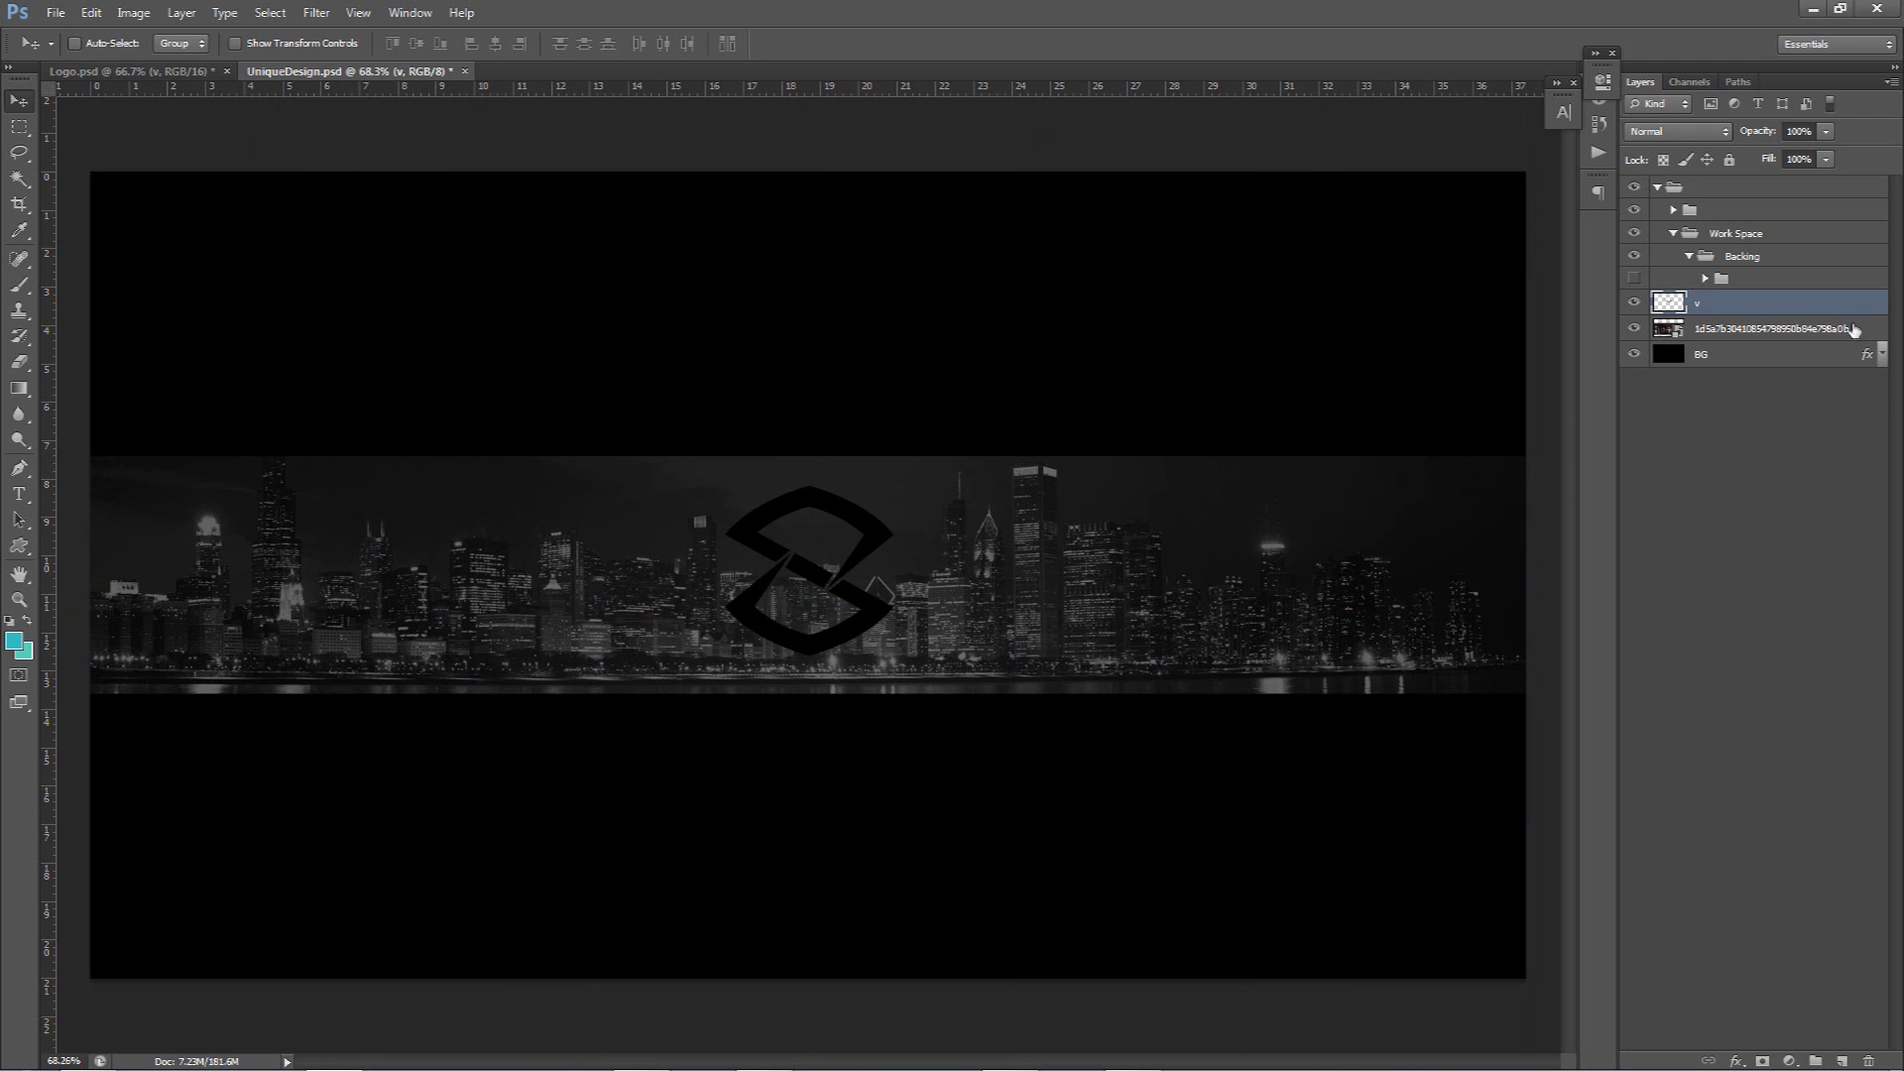
- Add horizontal layout guides, one placed at 7.00 cm
double_click(1843, 311)
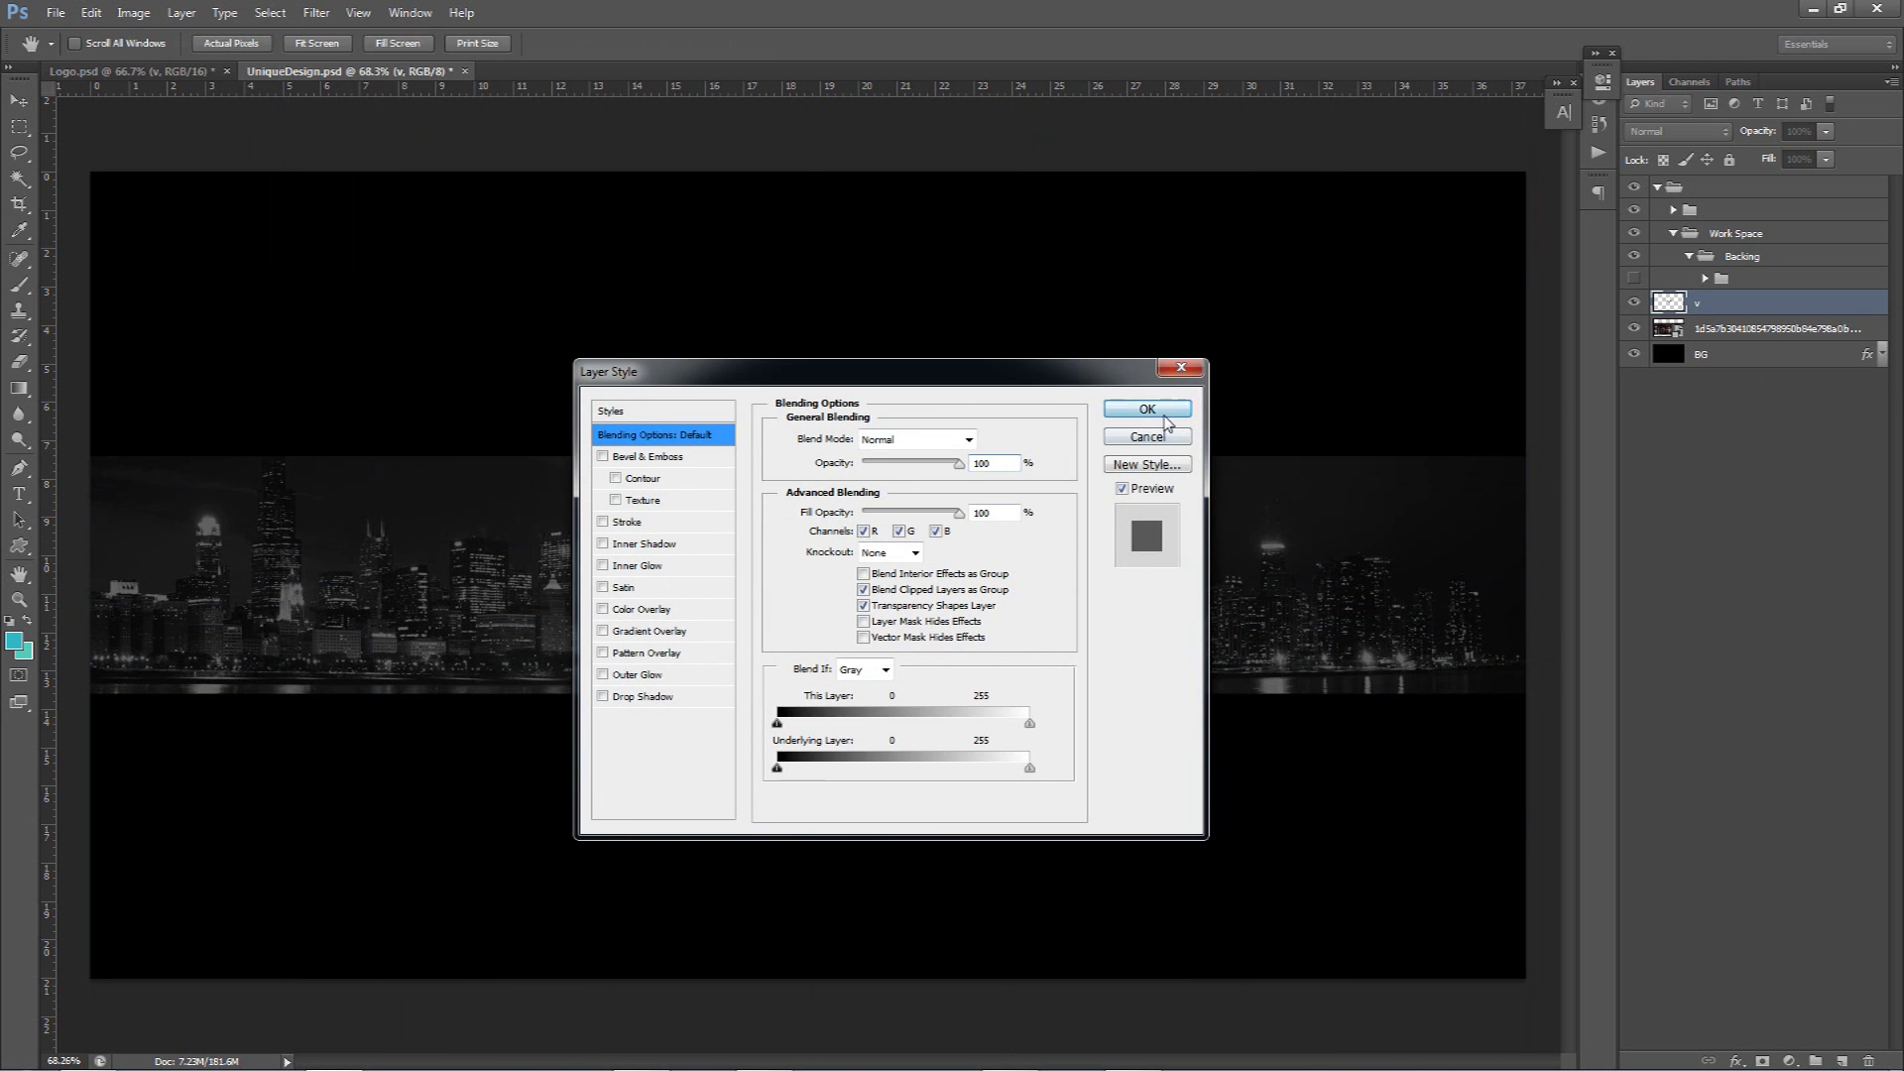
click(1173, 416)
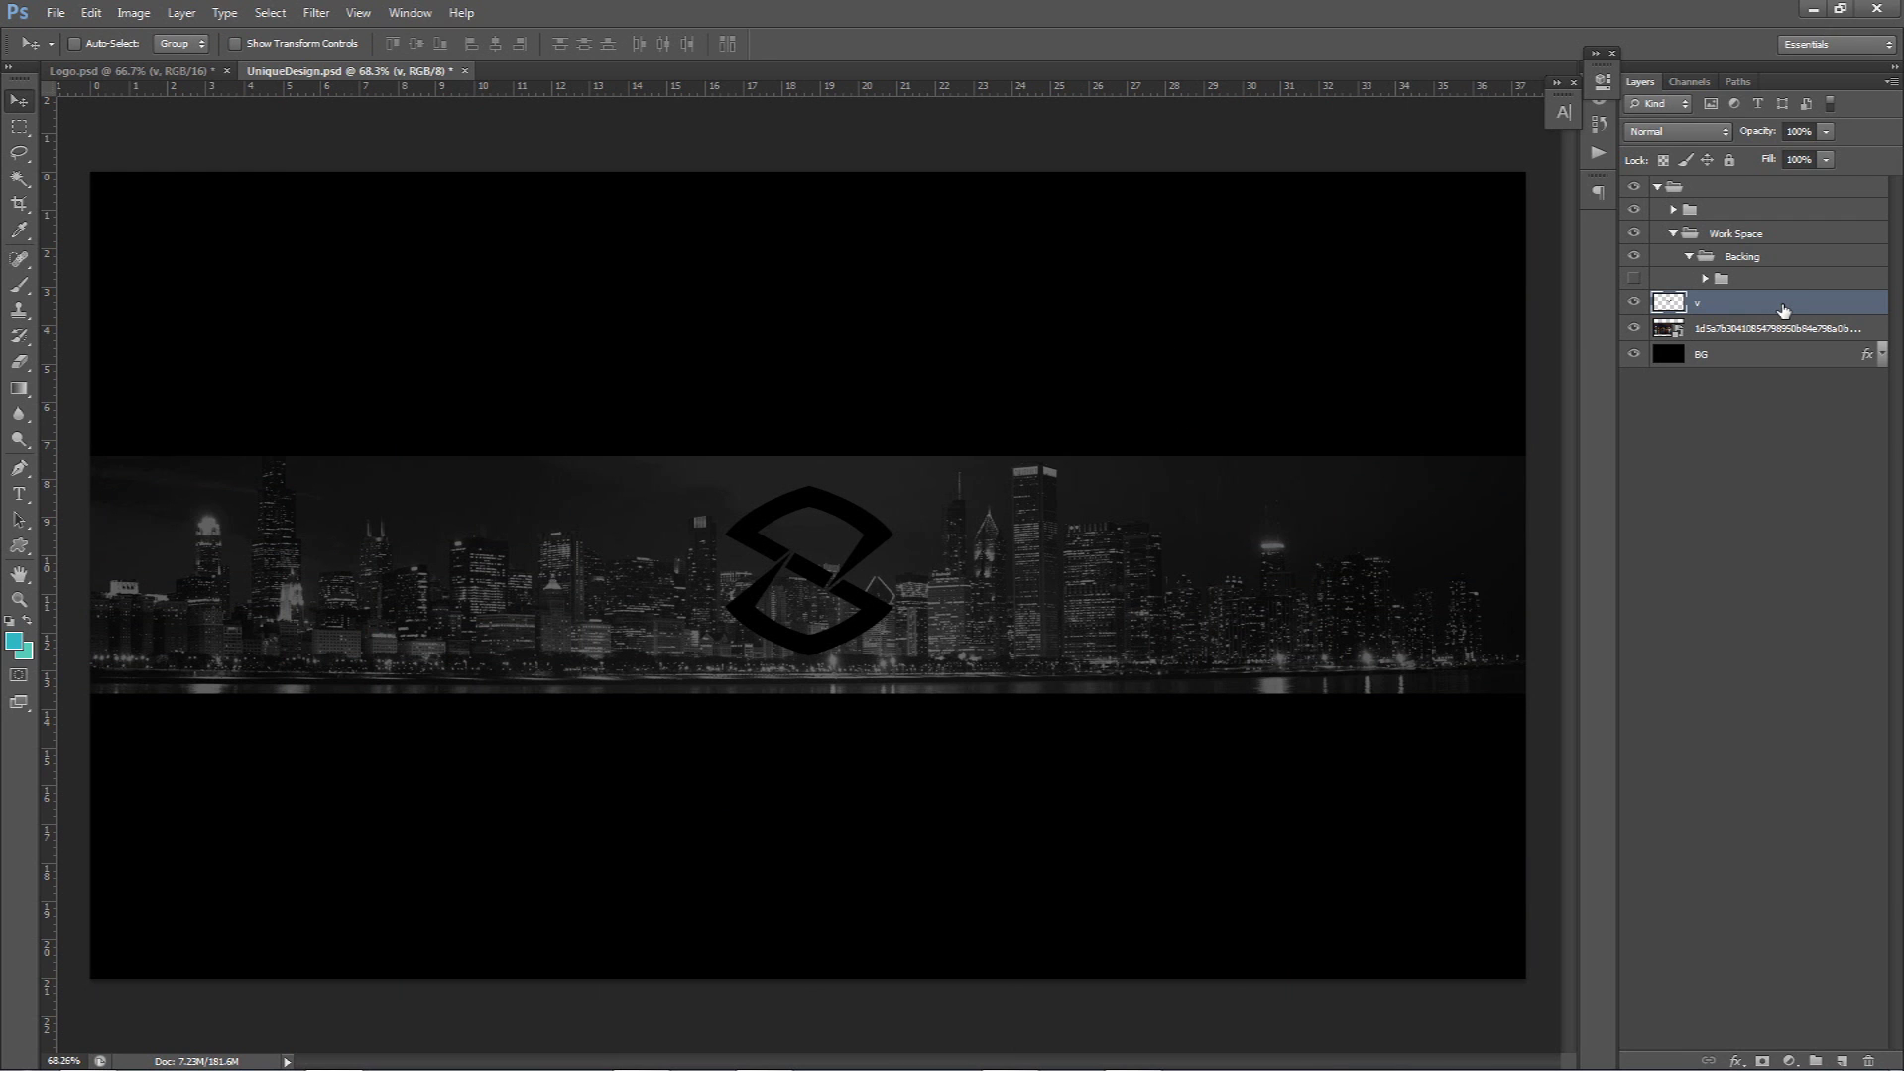
key(ctrl+semicolon)
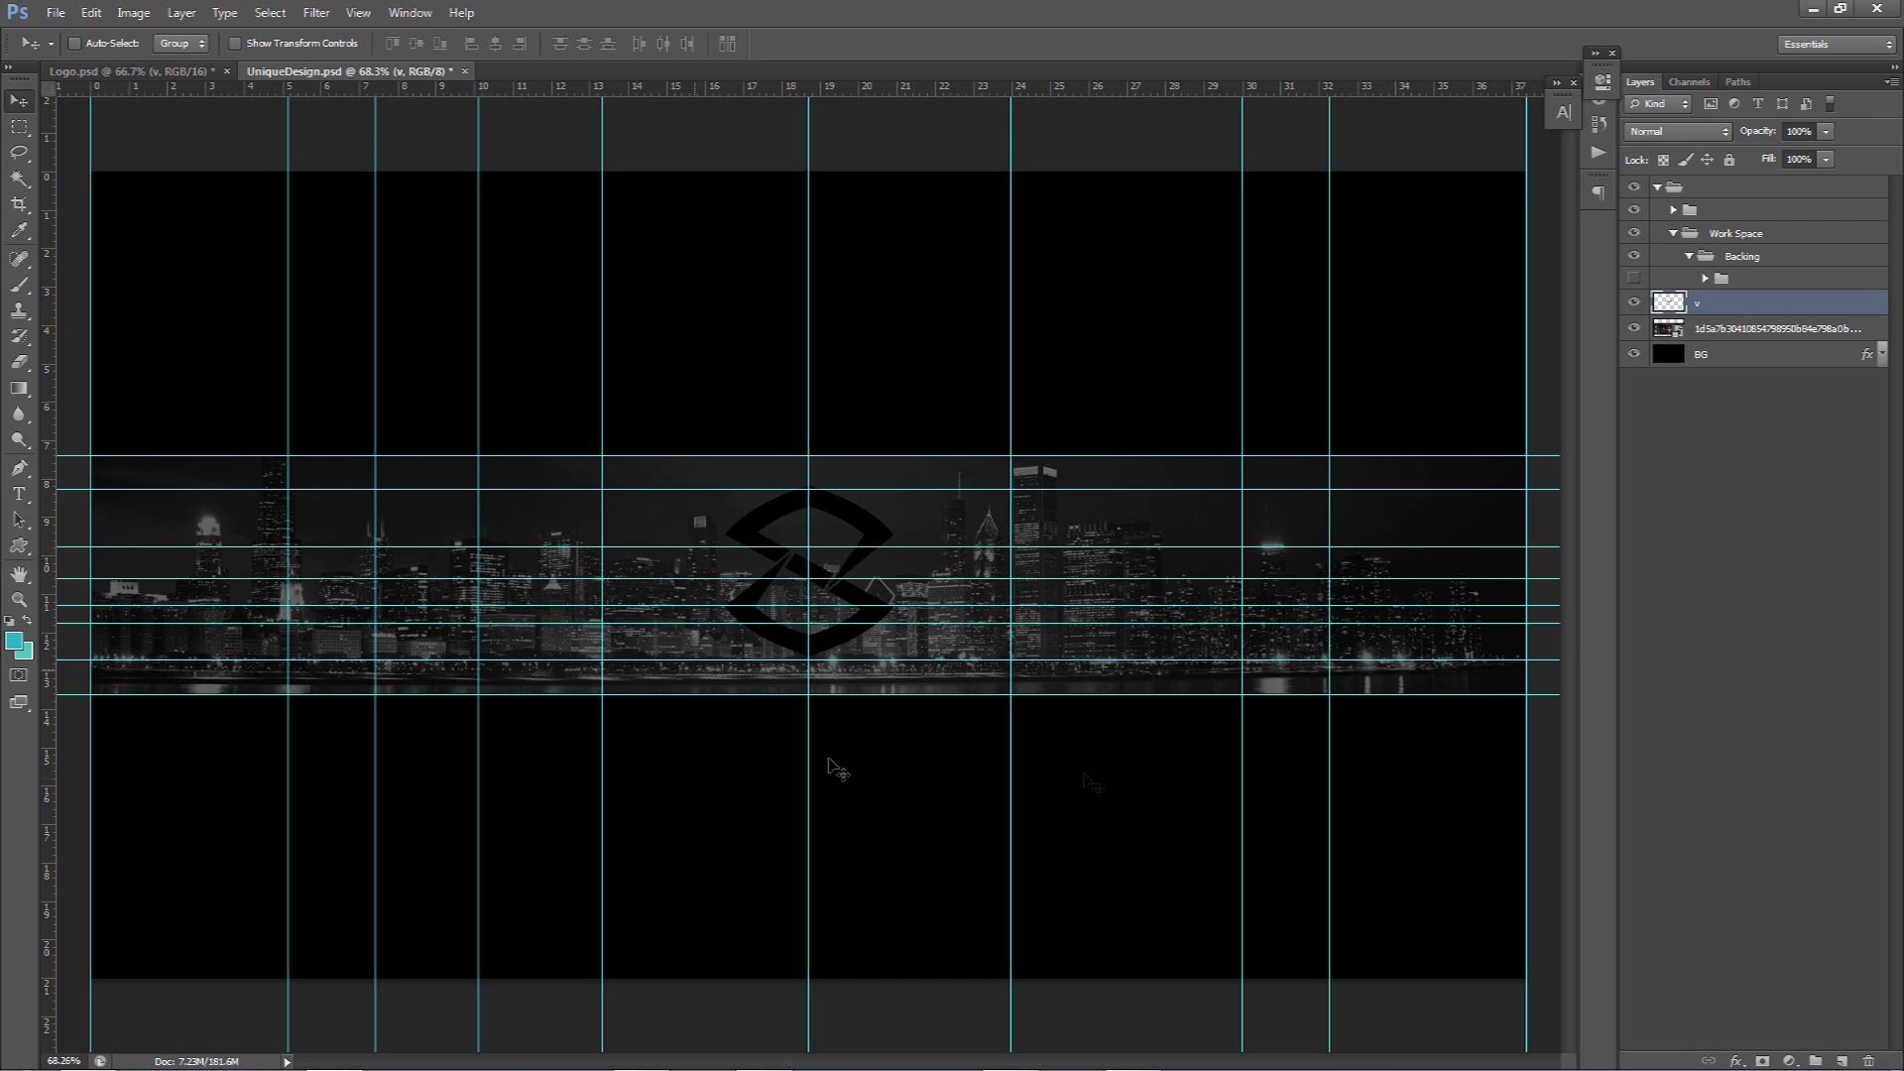
drag(1294, 603, 1254, 61)
drag(1384, 623, 1389, 607)
key(ctrl+semicolon)
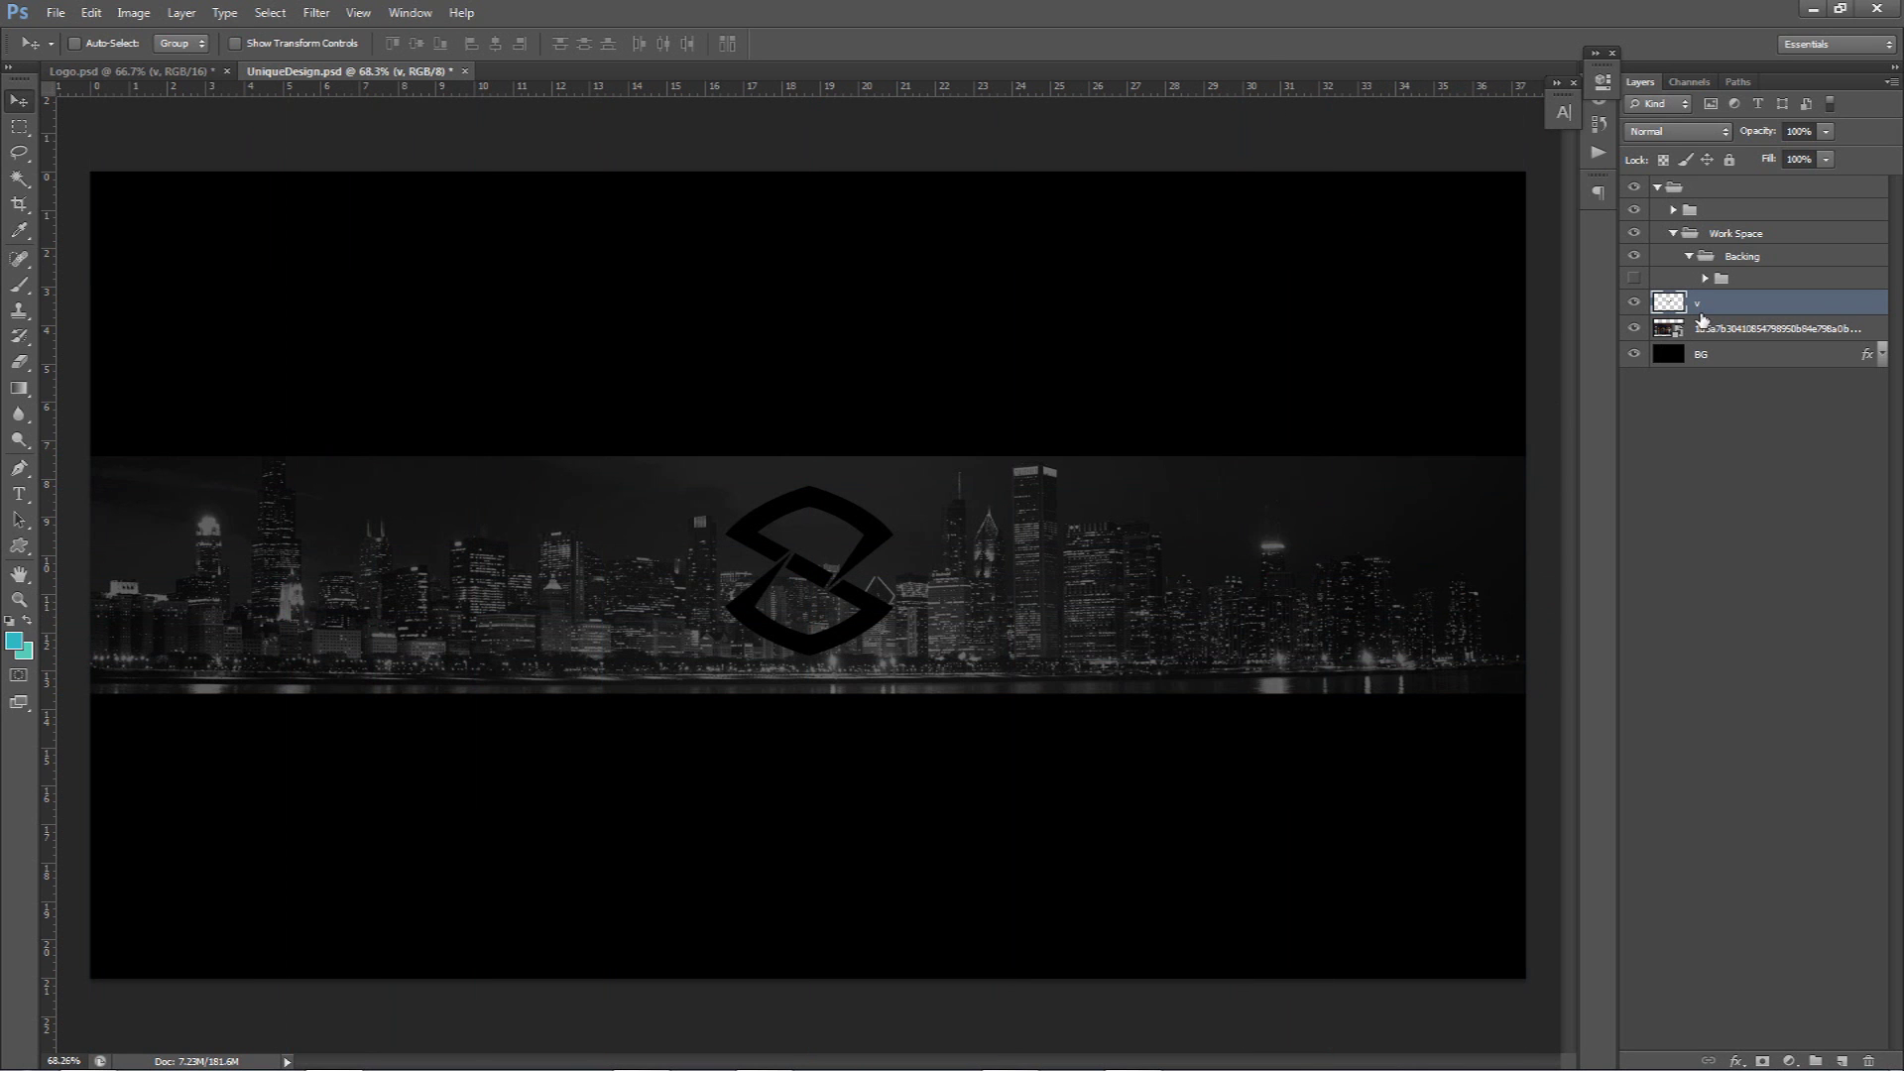
- Give the logo a light grey Color Overlay and rasterize its layer style
click(641, 609)
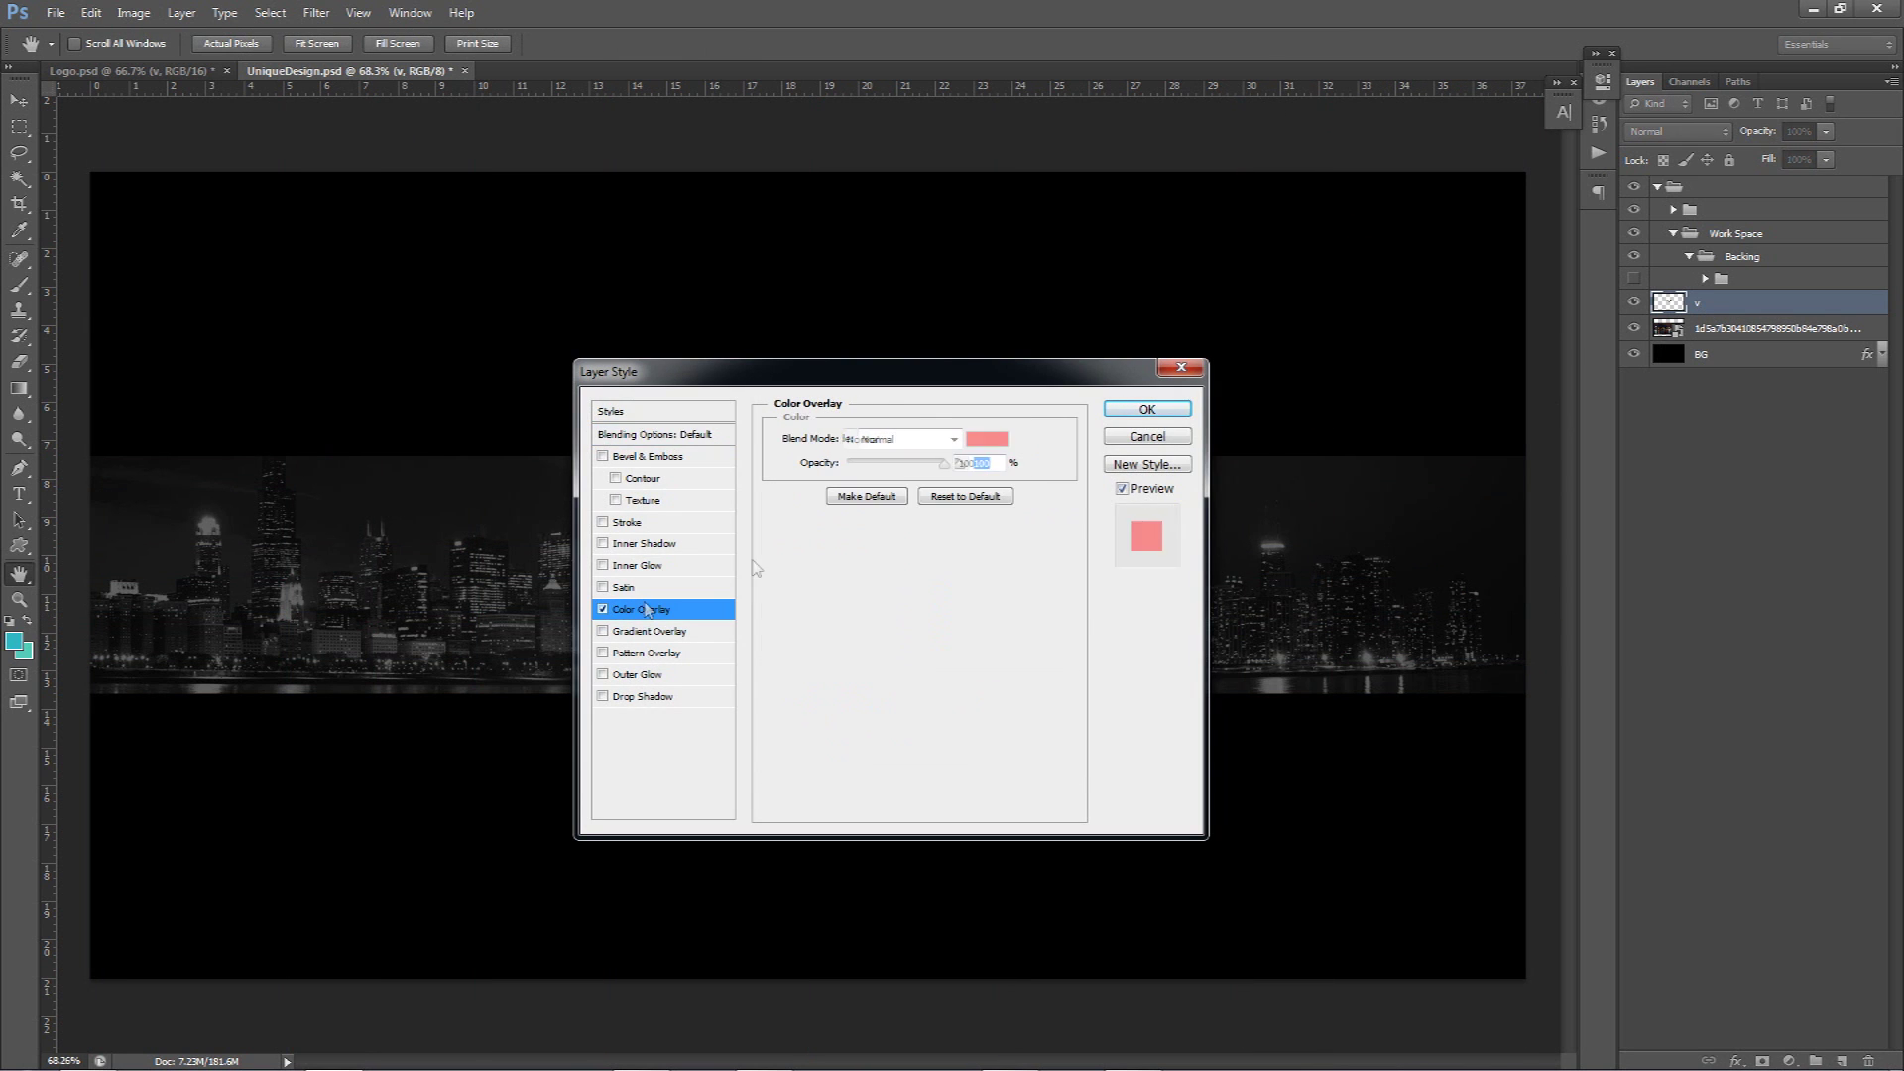
click(987, 438)
click(836, 568)
click(837, 535)
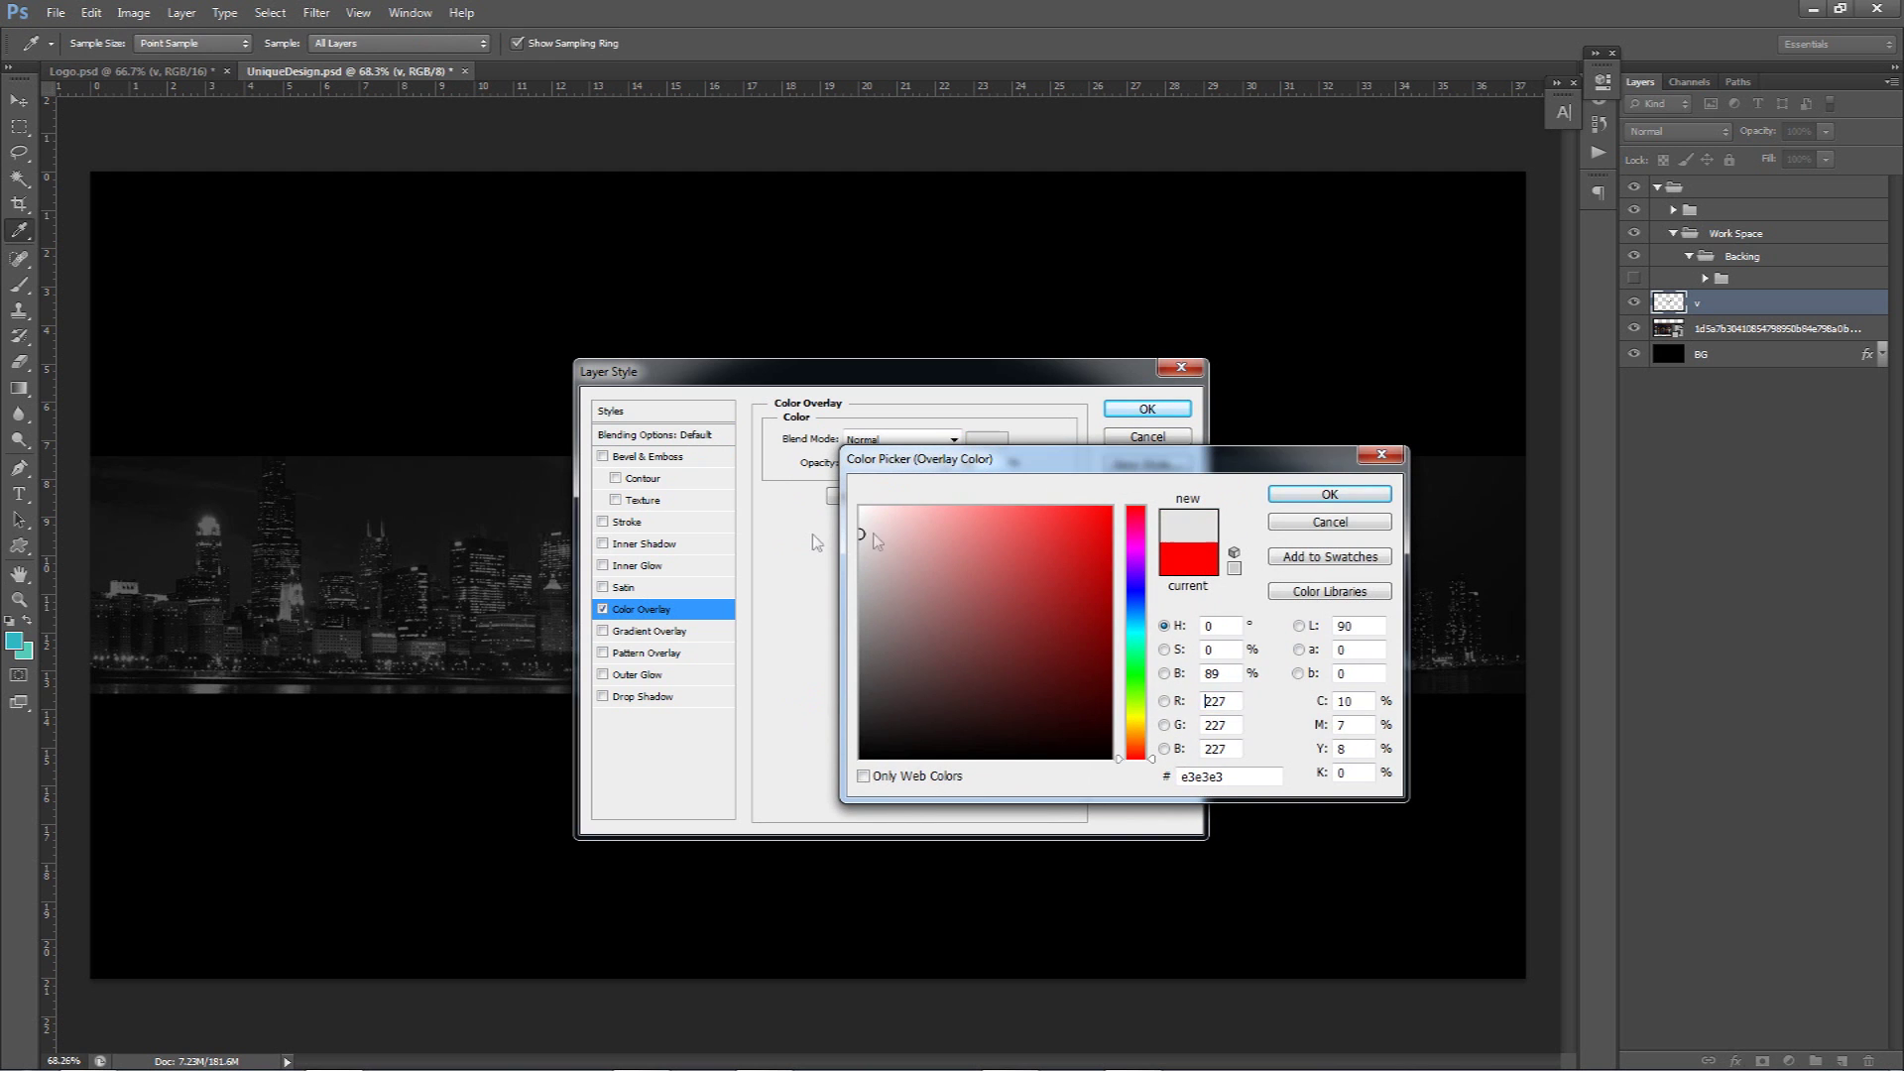
click(1328, 494)
click(1148, 409)
right_click(1691, 302)
click(1776, 462)
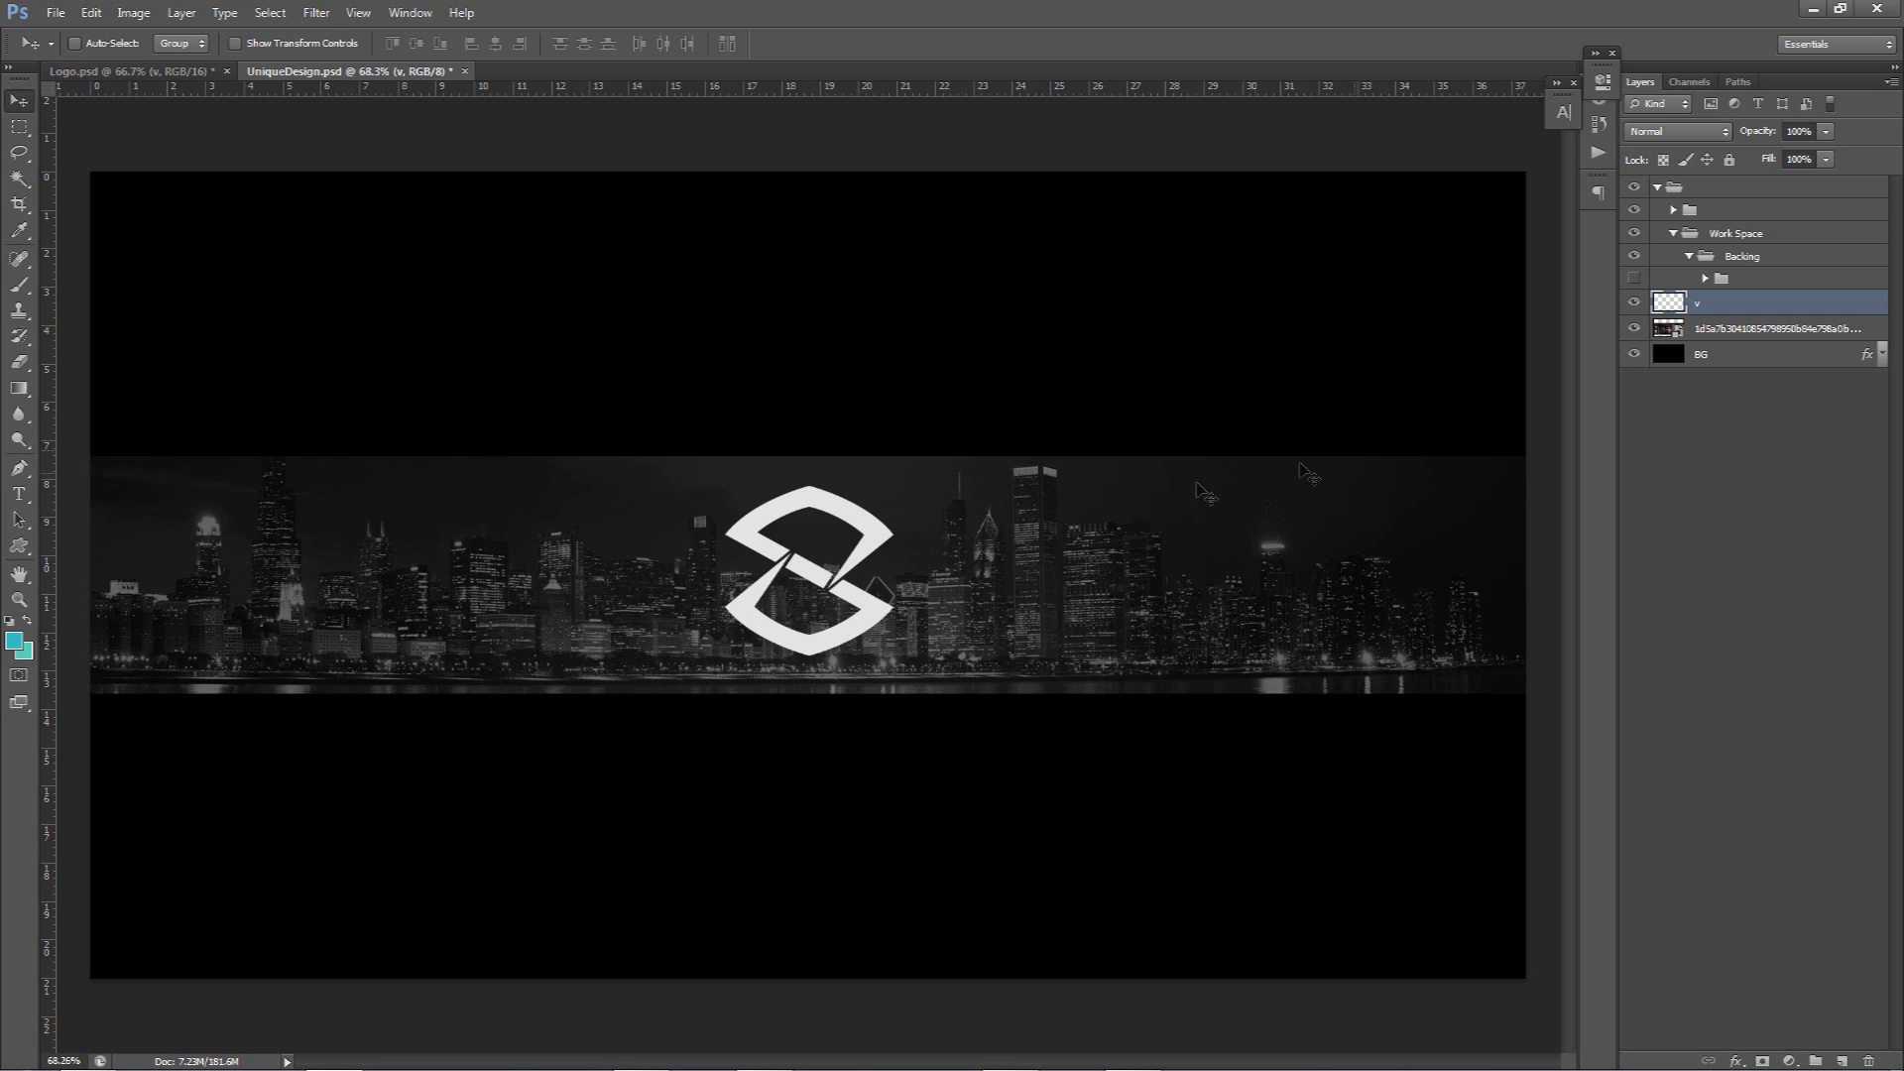
- Hide the logo and skyline layers and show the finished reference design group
click(1635, 303)
click(1635, 328)
click(1635, 278)
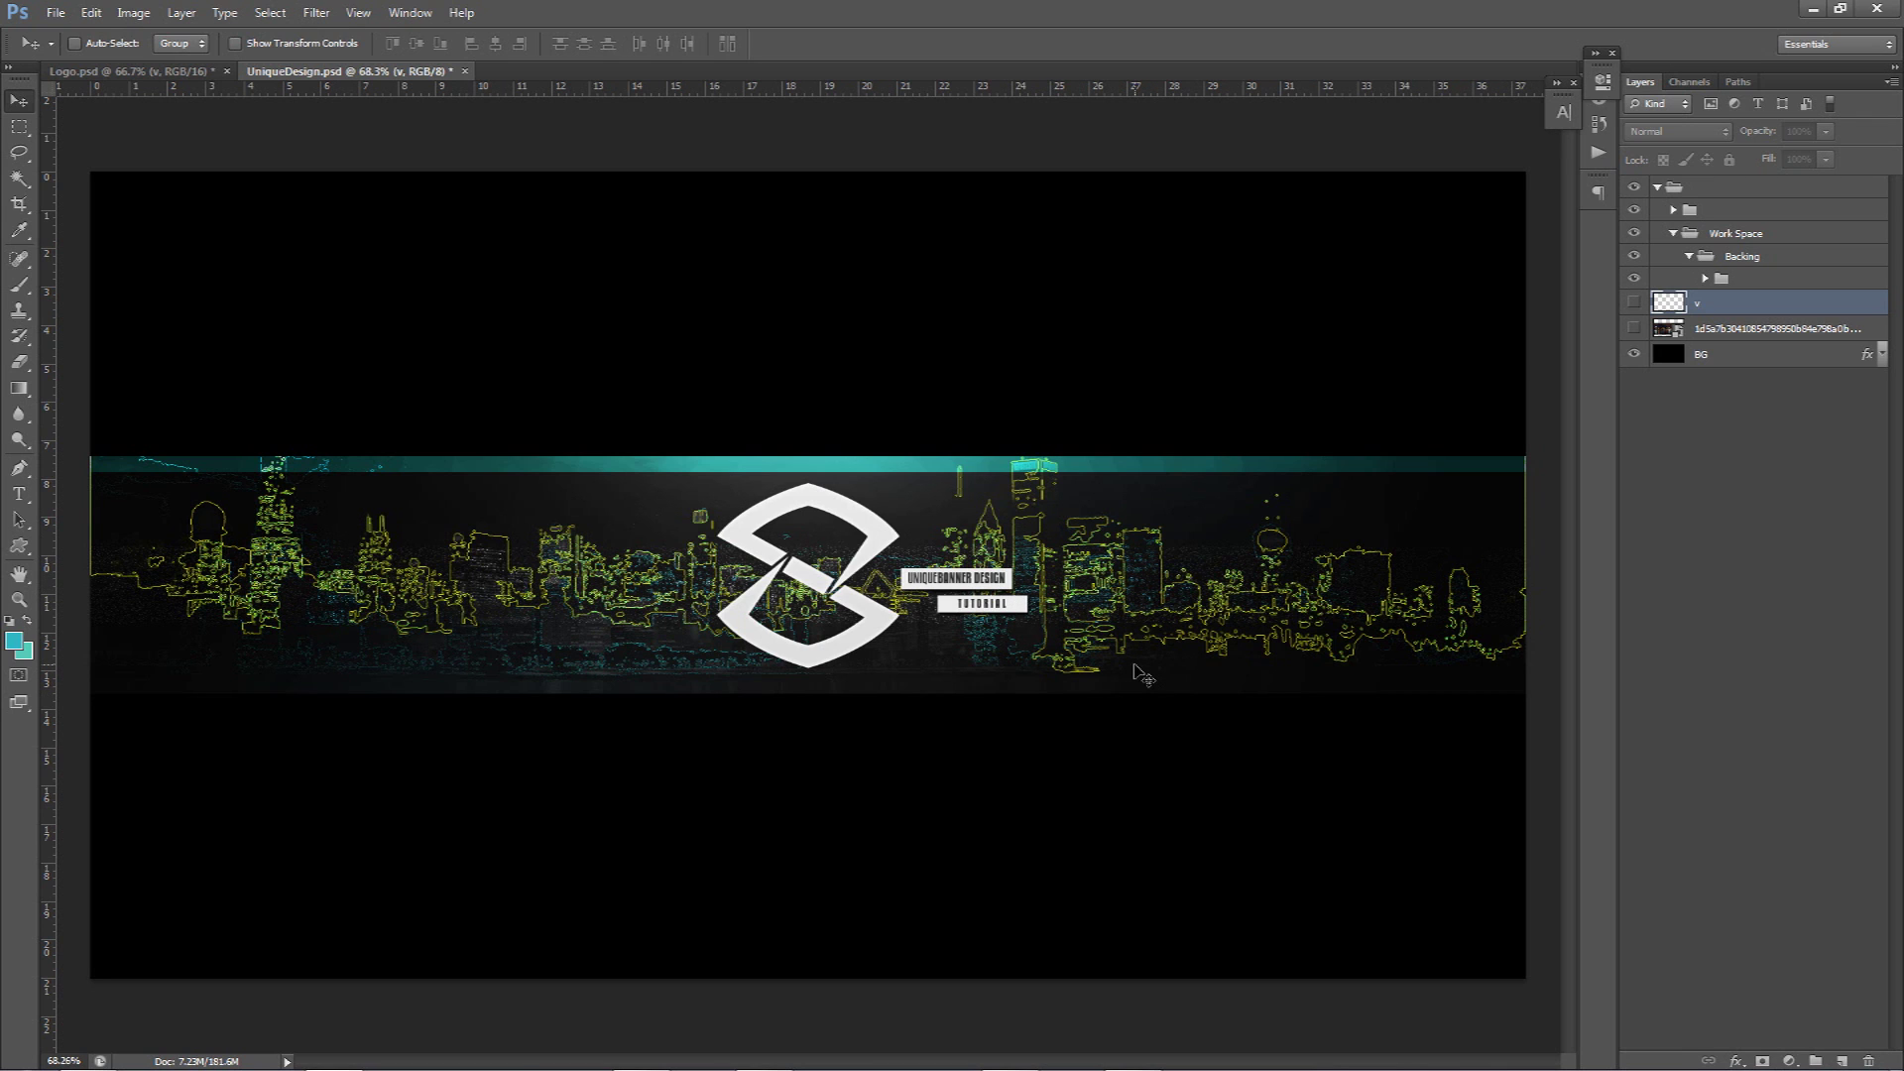
- Hide the reference group, show the logo and skyline, and add a new empty layer
click(1635, 279)
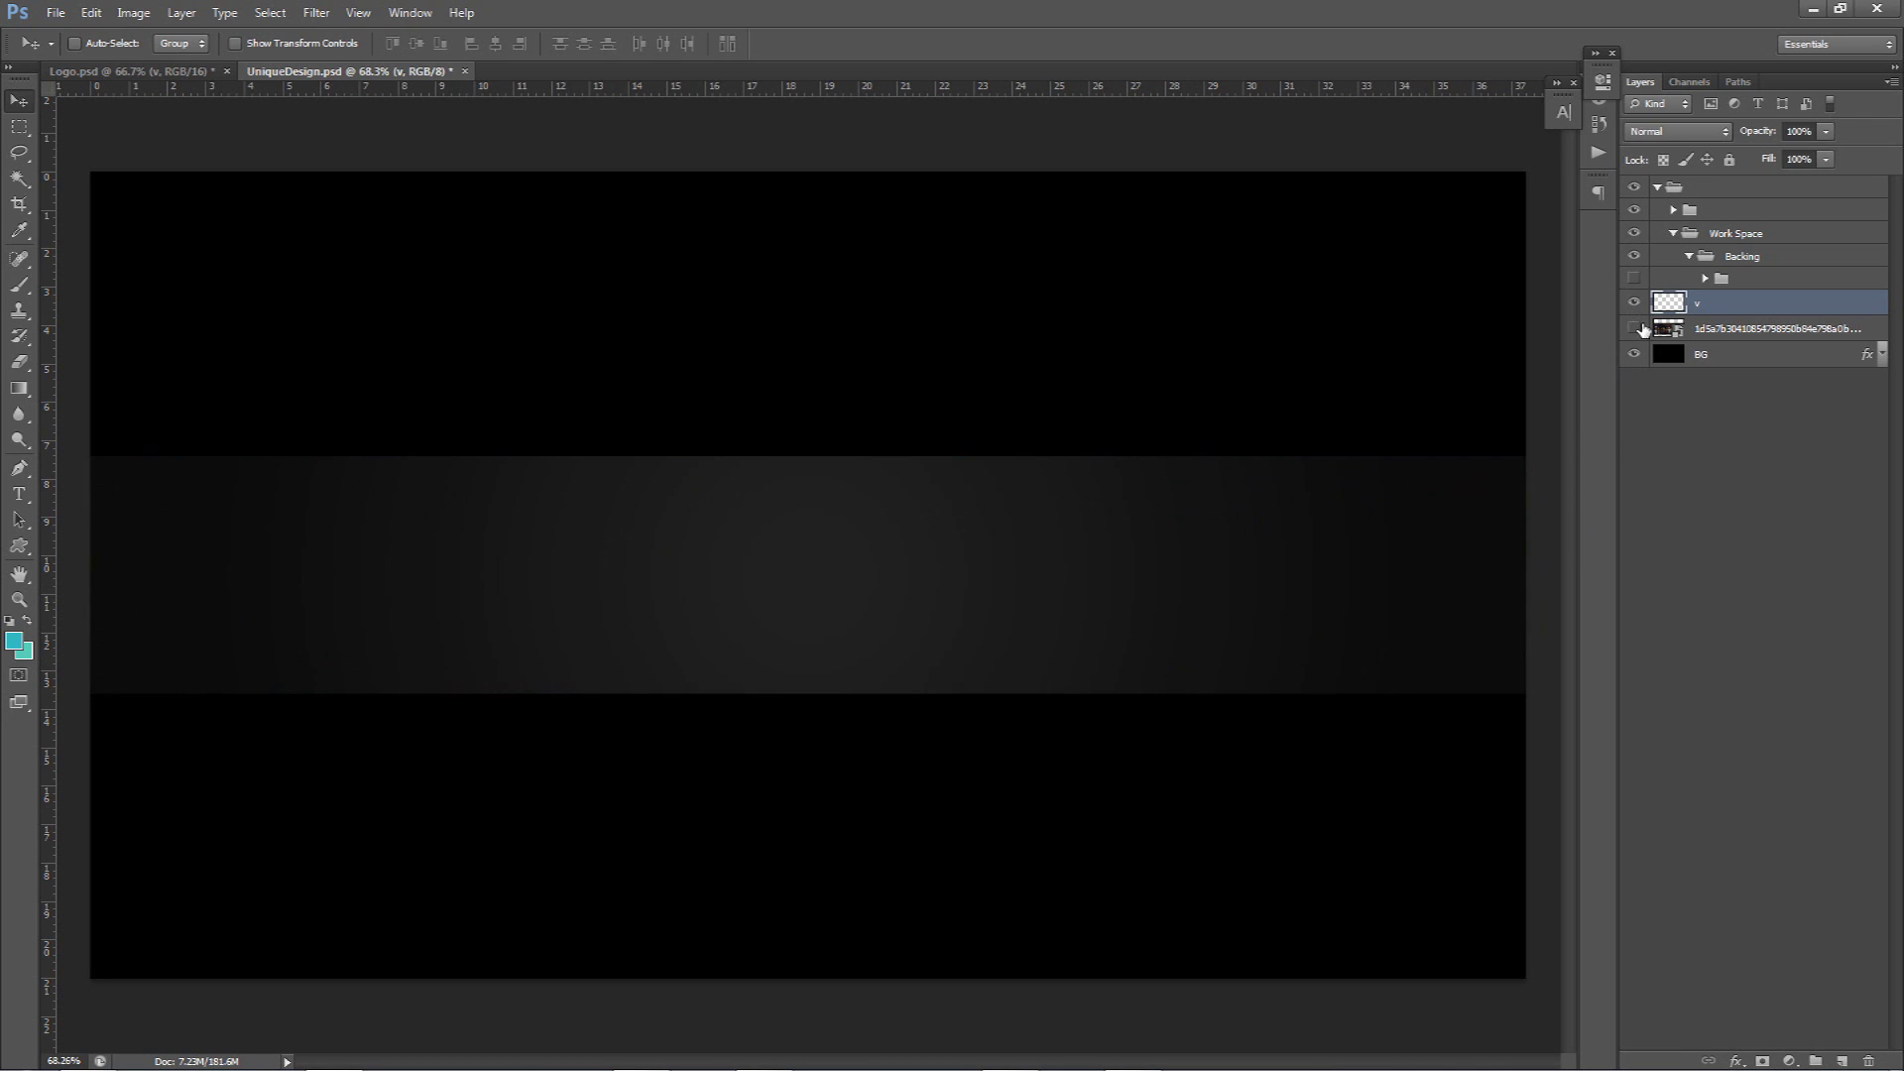
drag(1634, 301, 1635, 327)
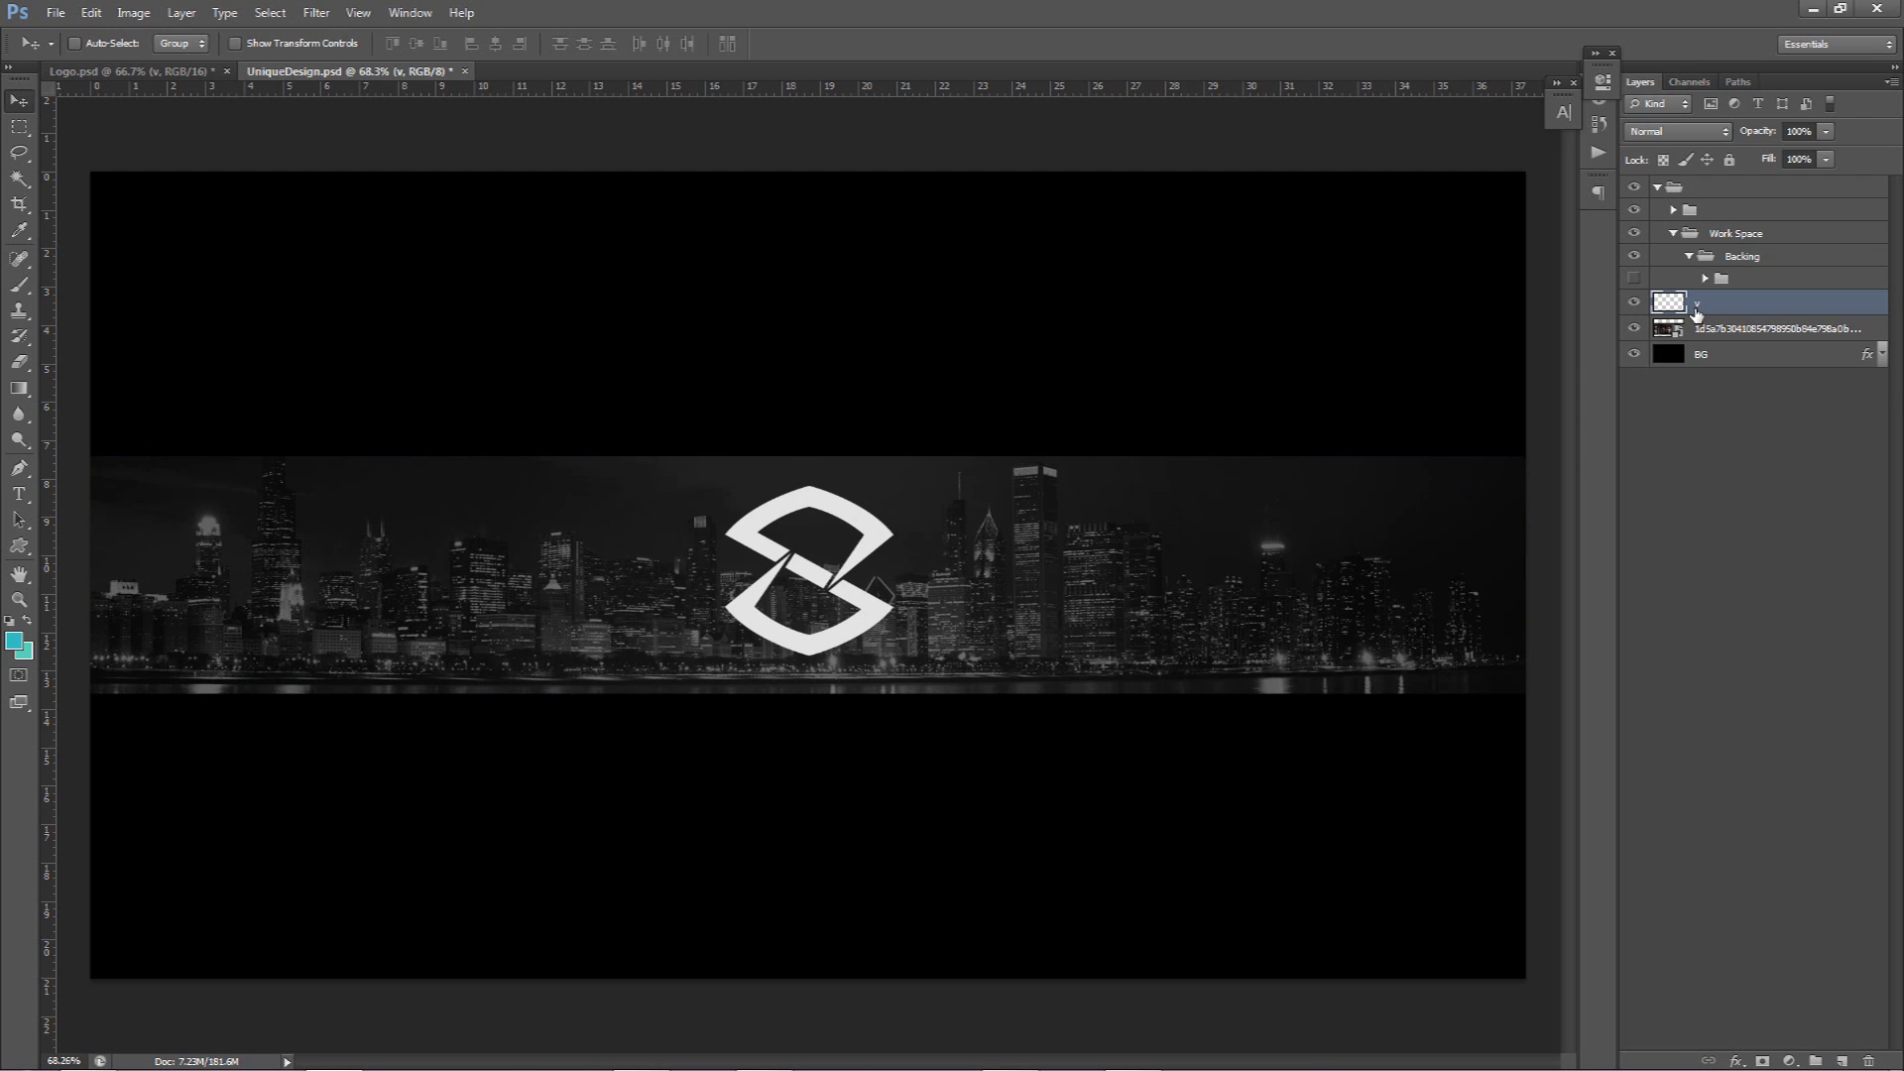
click(1841, 1060)
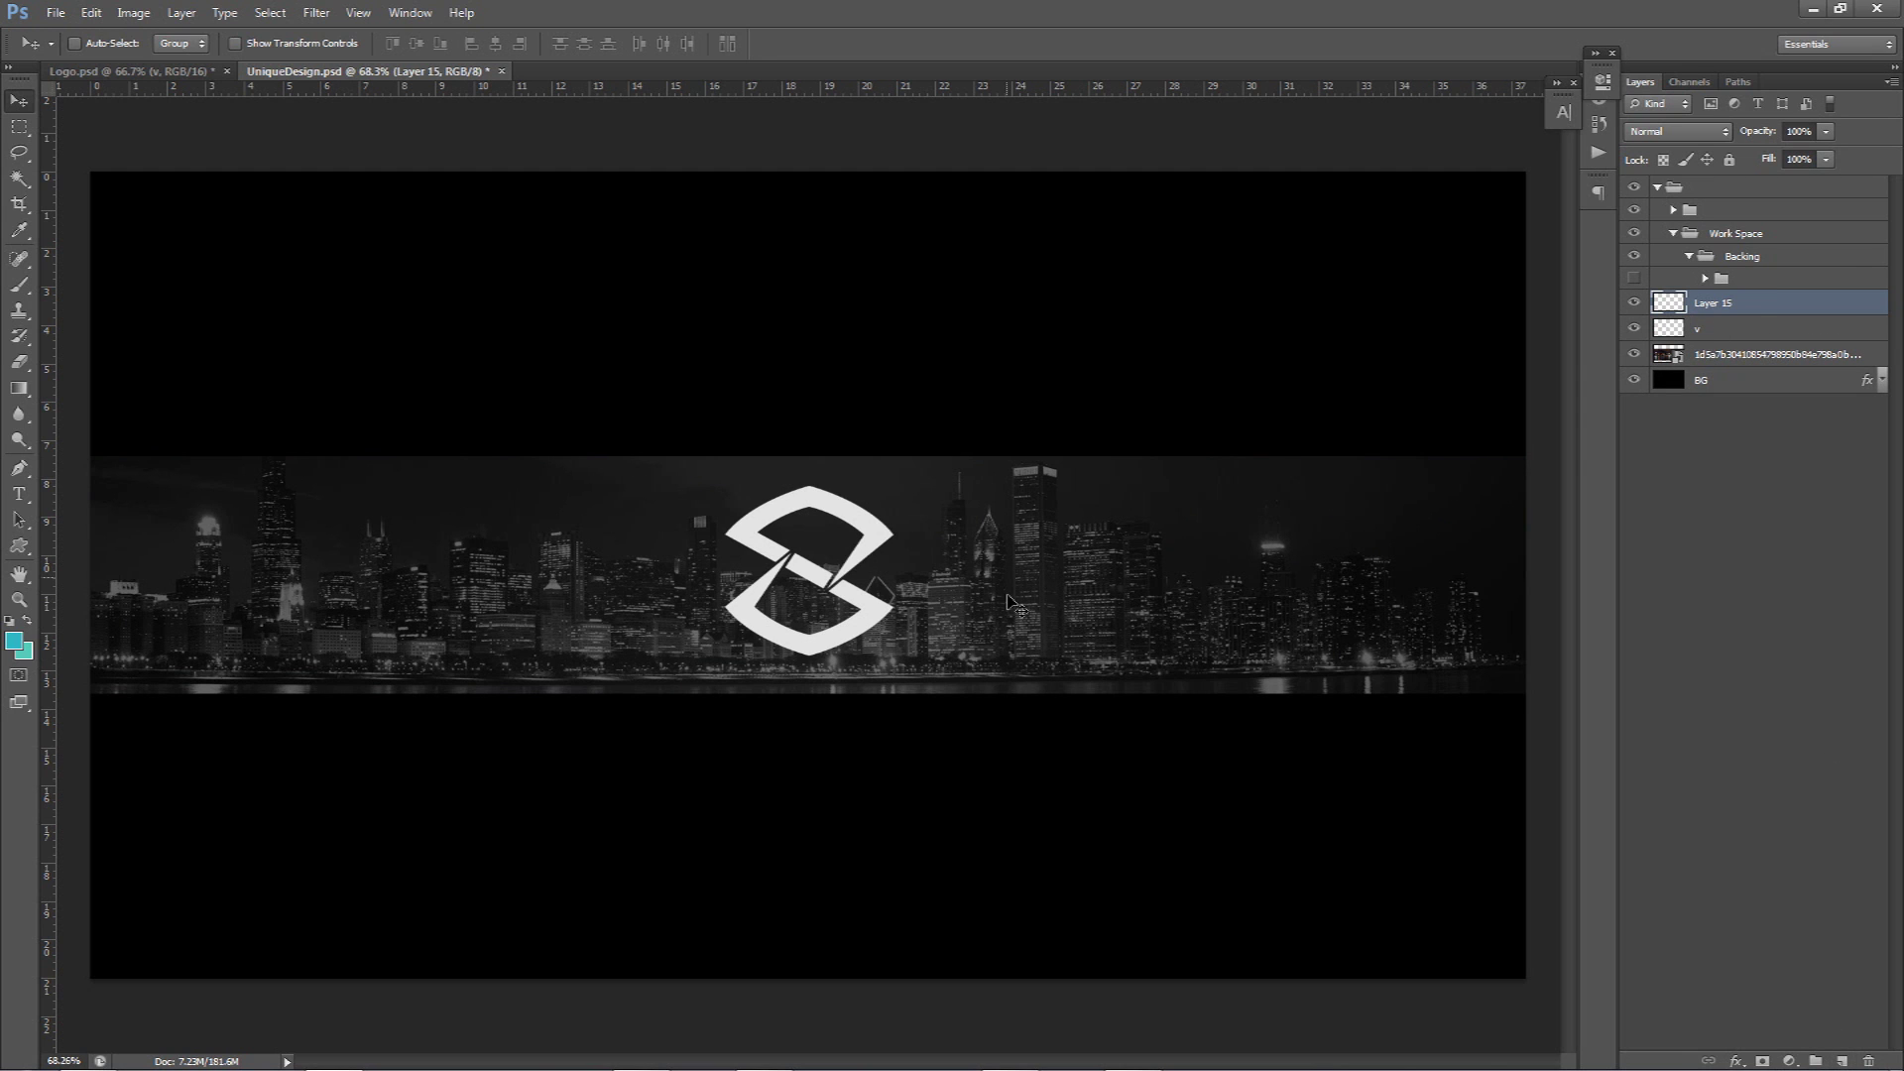
- Select a thin strip along the skyline band's top edge and fill it with teal 30b6c2
key(m)
key(ctrl+semicolon)
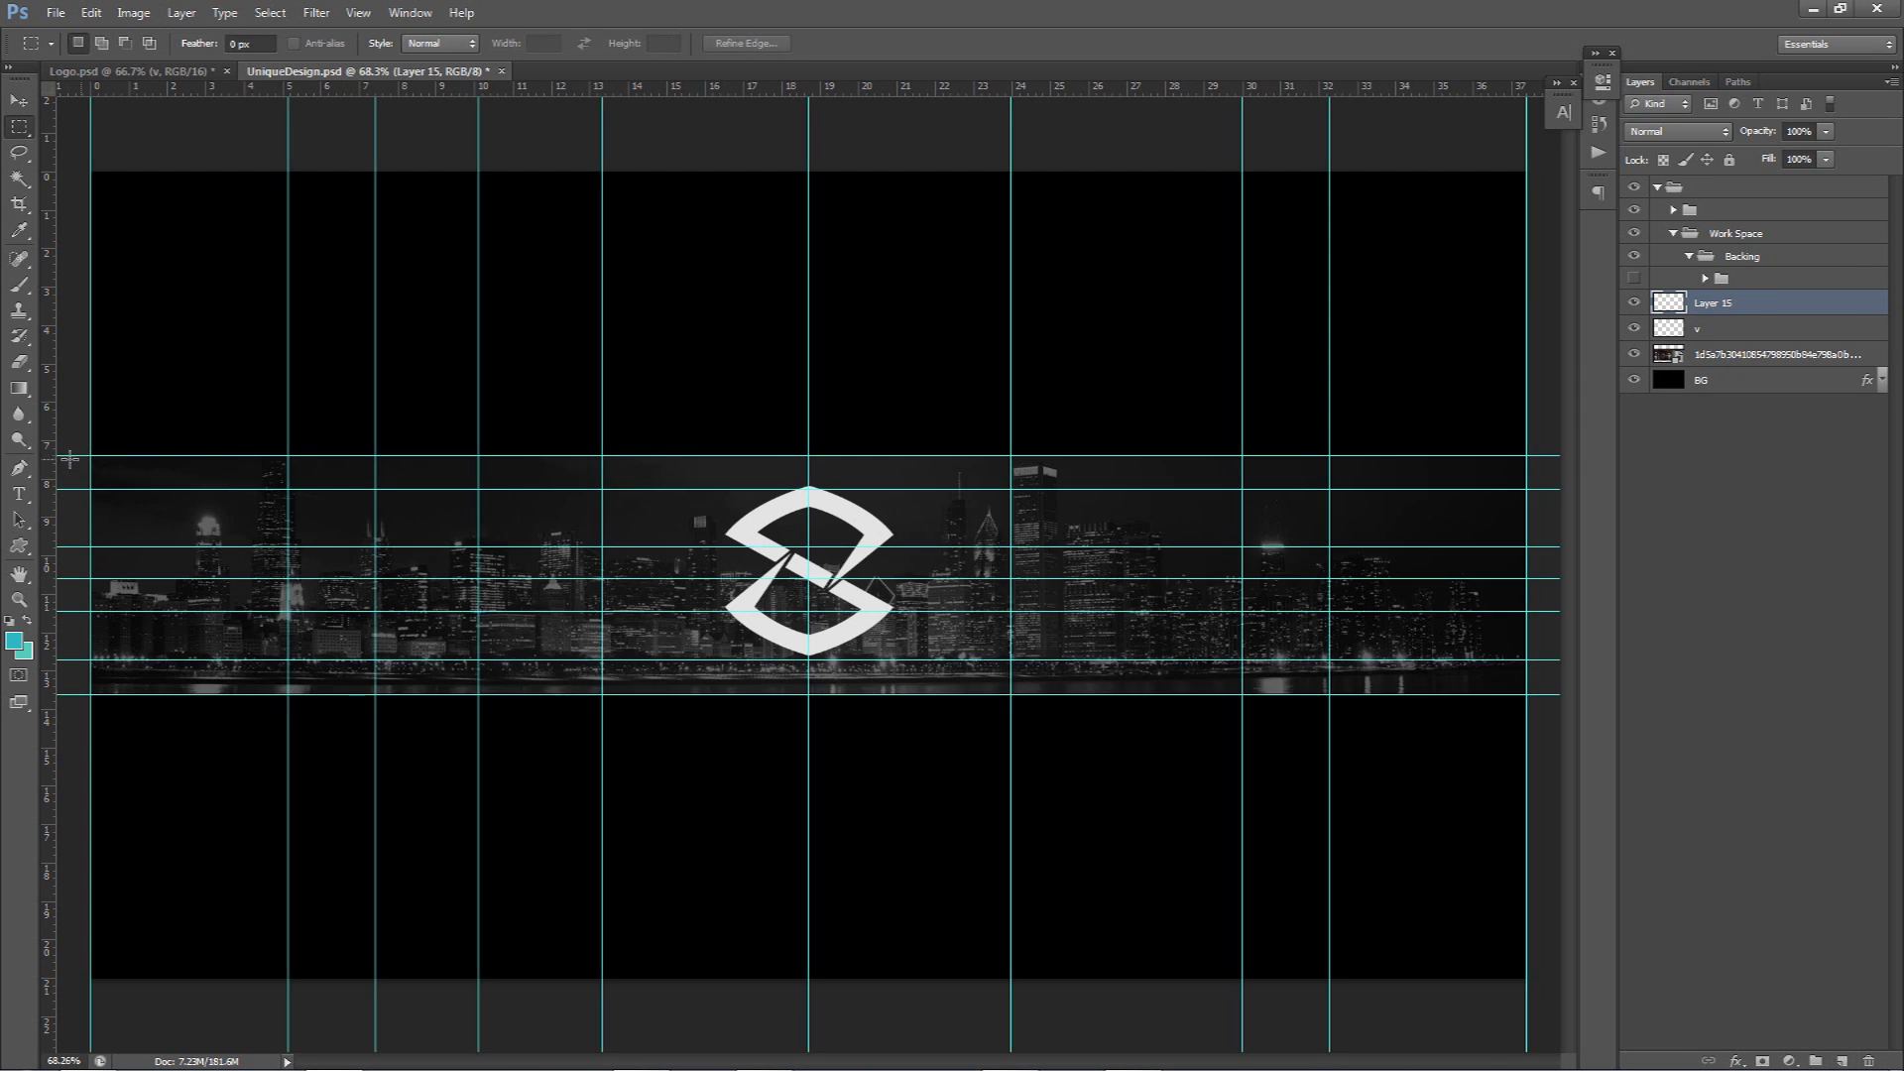
right_click(25, 132)
click(115, 130)
drag(822, 457, 1544, 475)
key(alt+BackSpace)
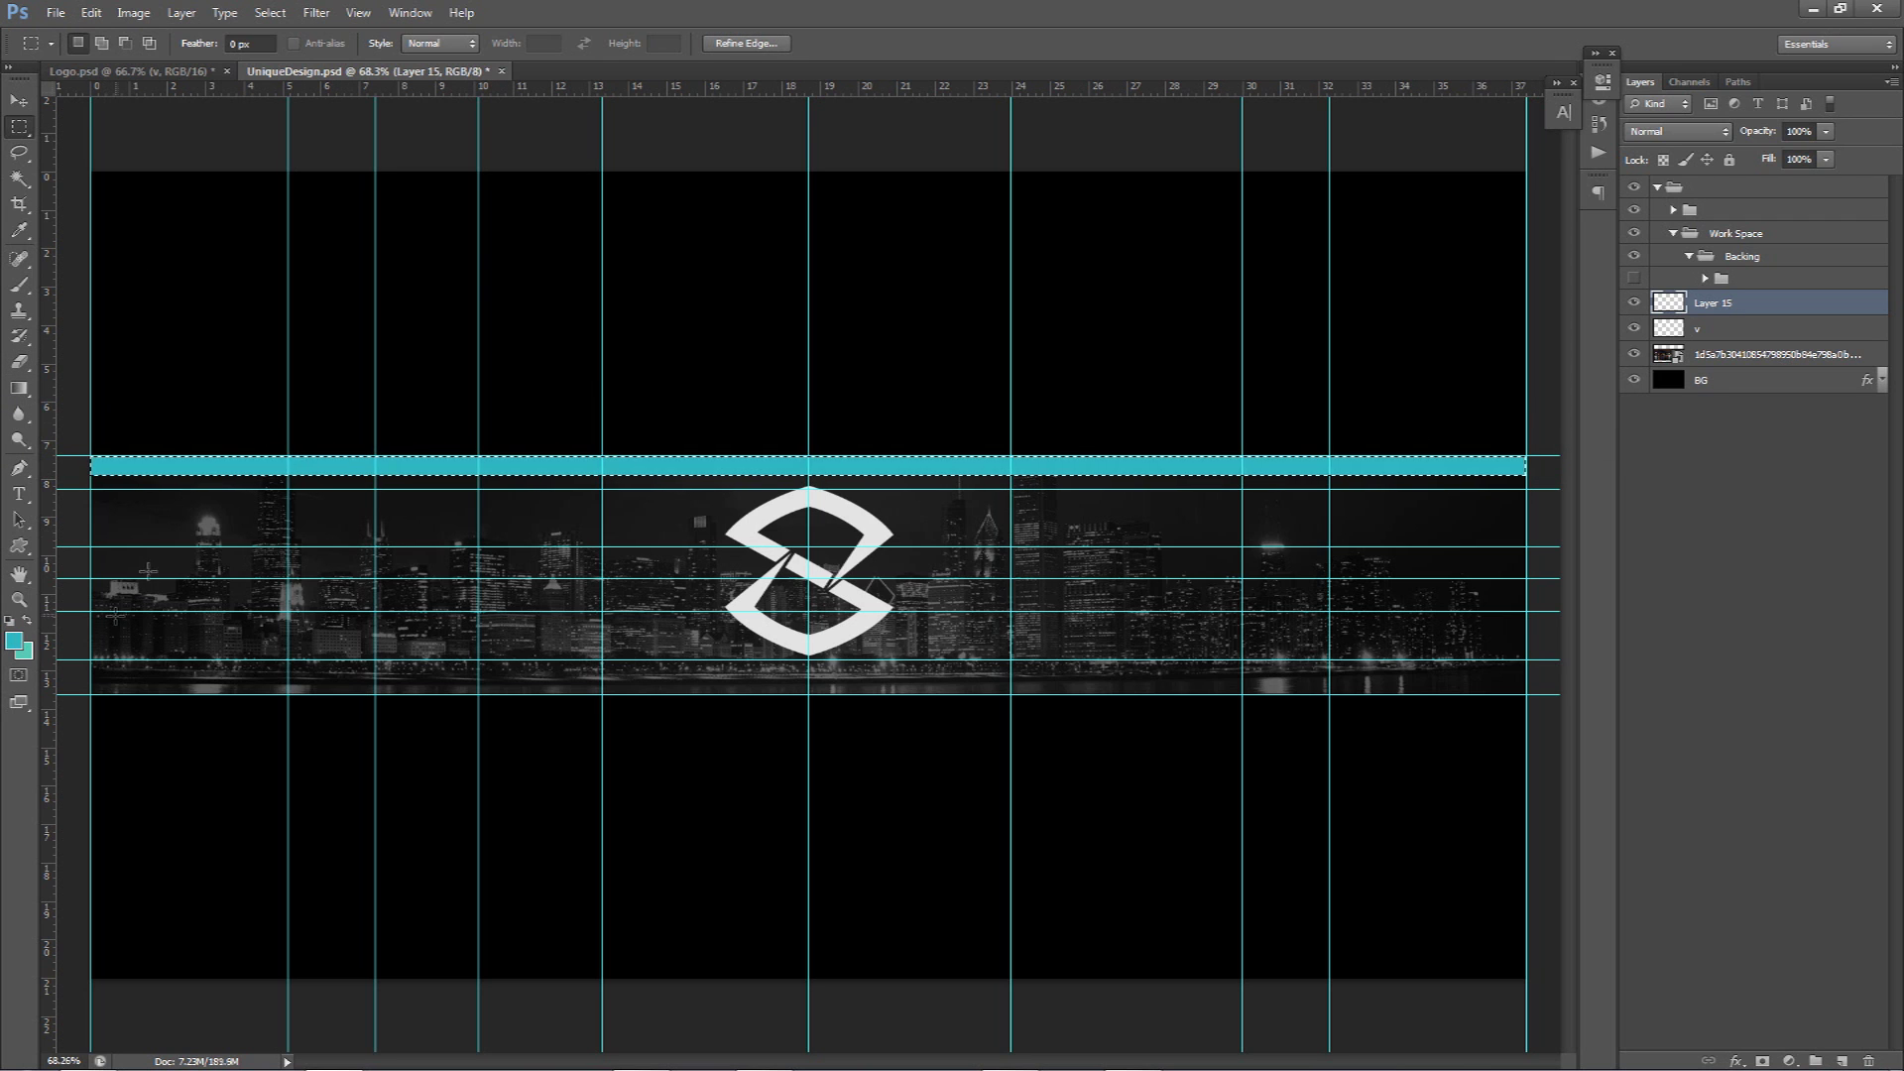
click(12, 641)
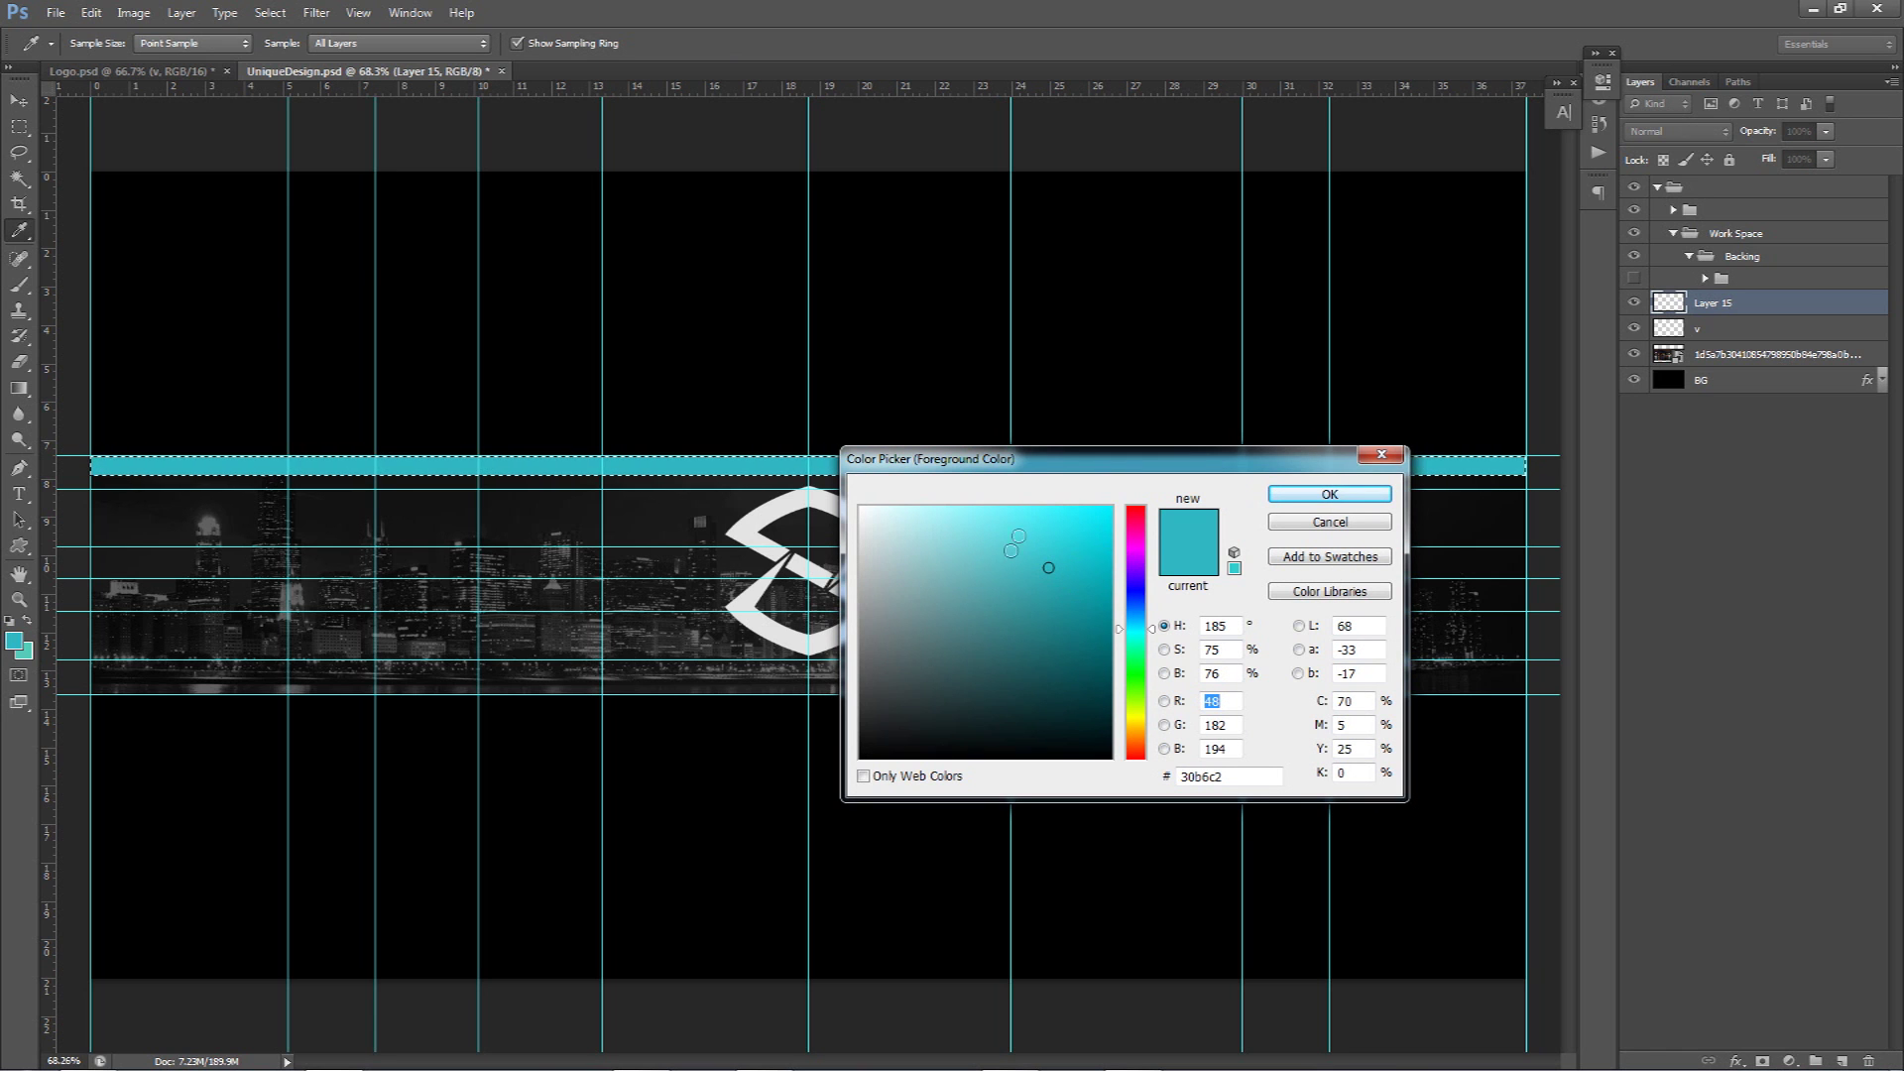
click(1330, 494)
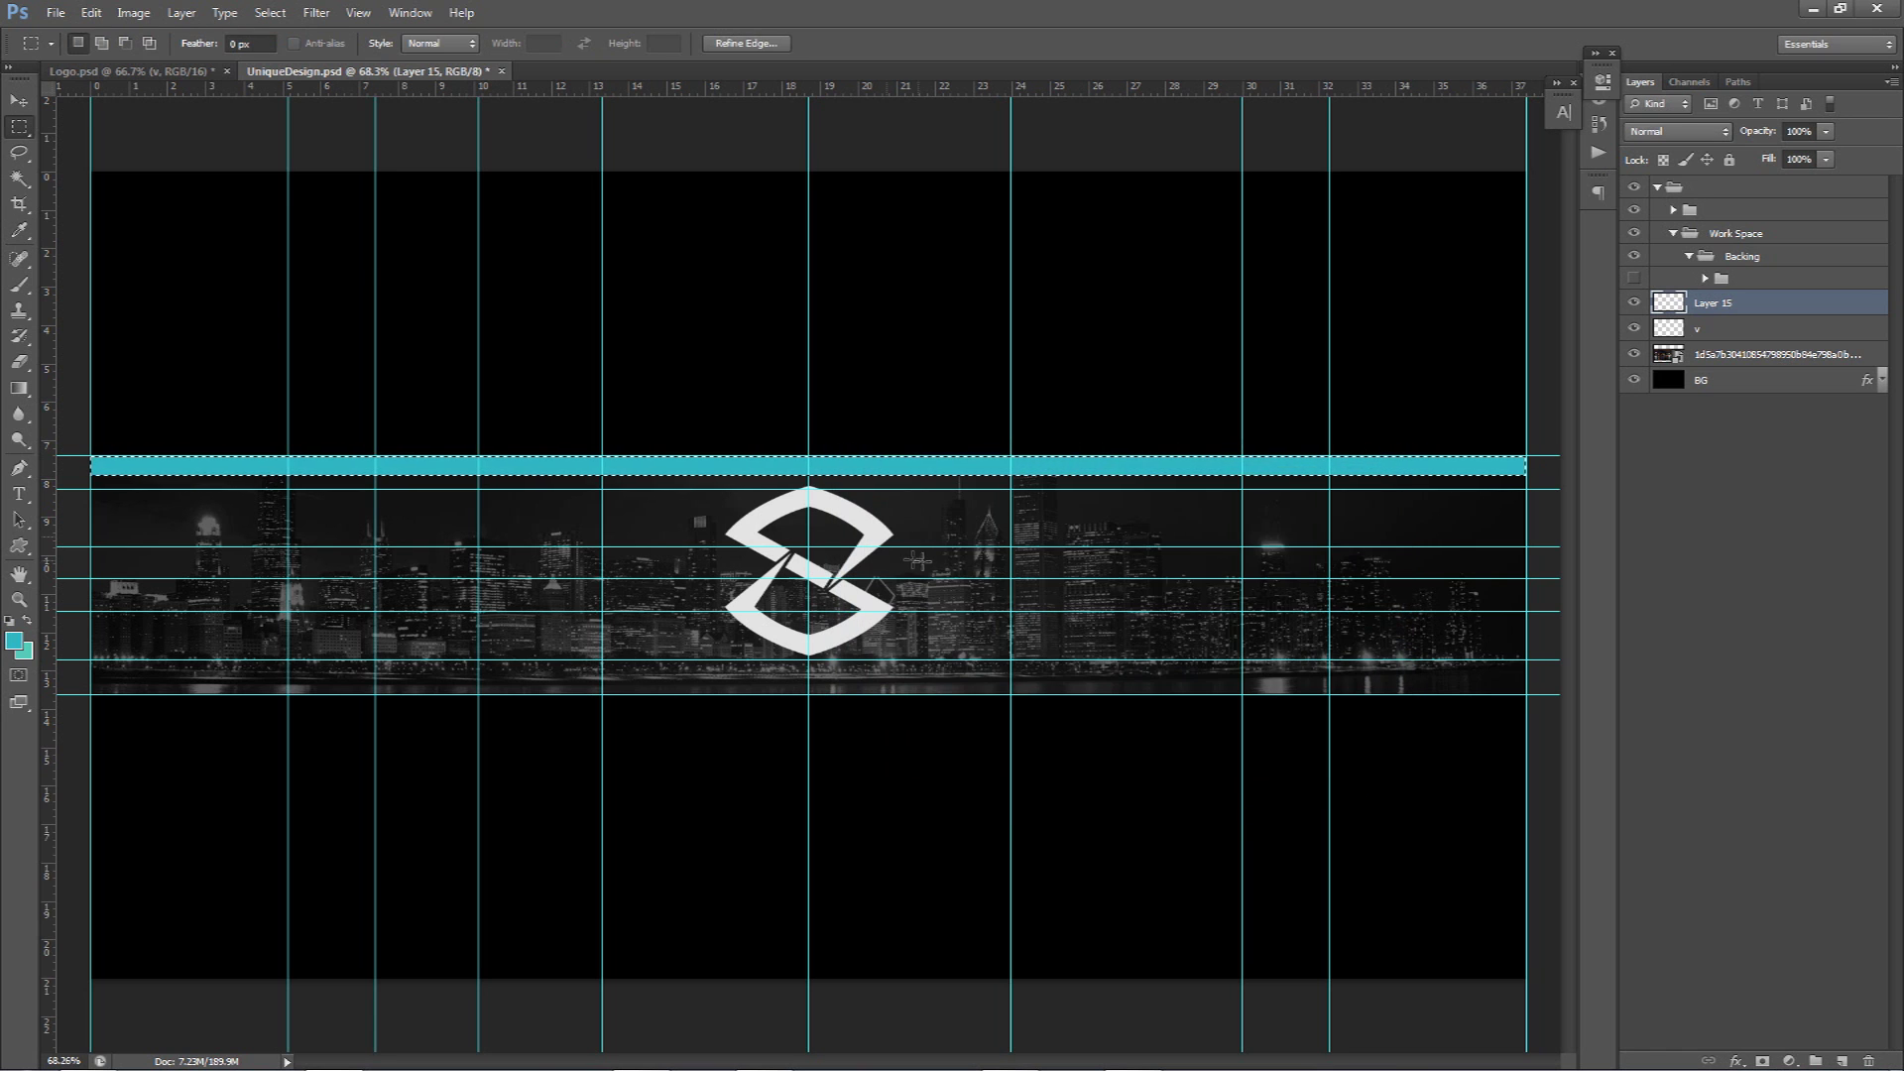
click(913, 499)
right_click(910, 496)
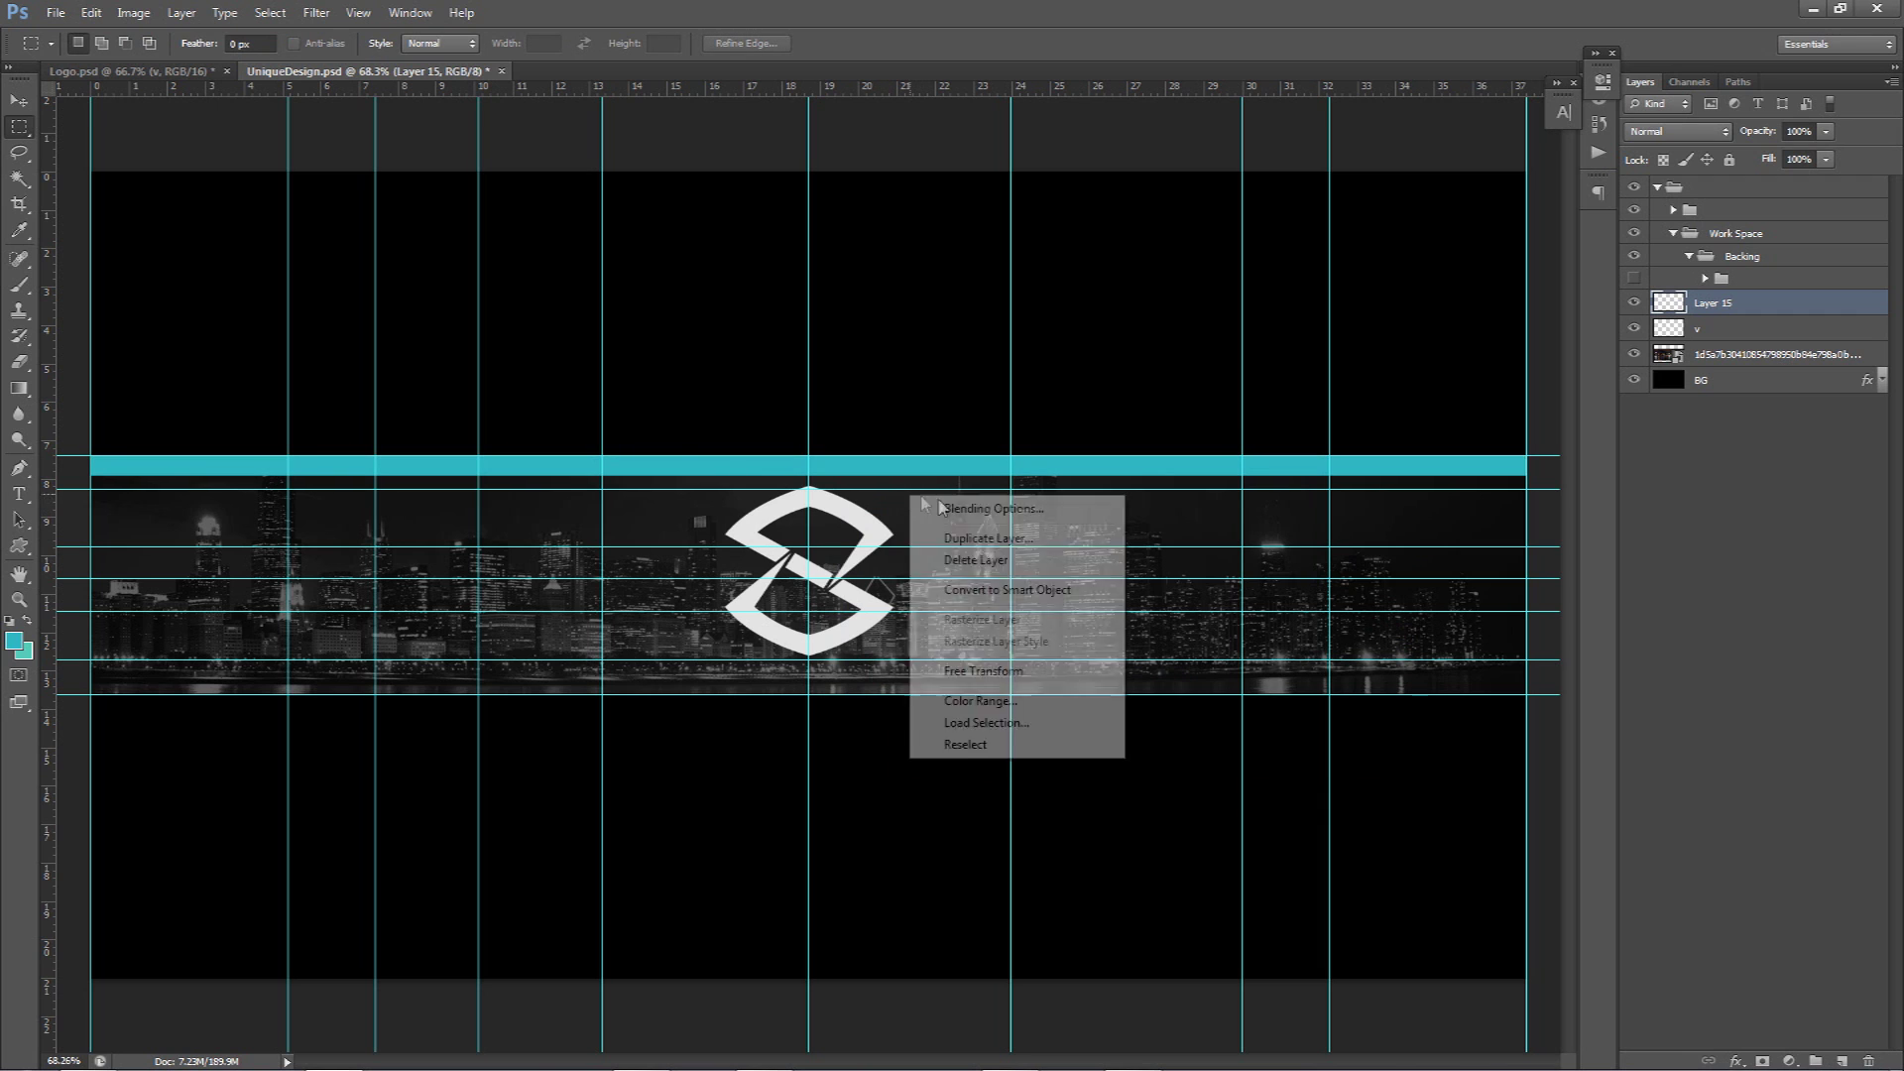
key(Escape)
key(ctrl+semicolon)
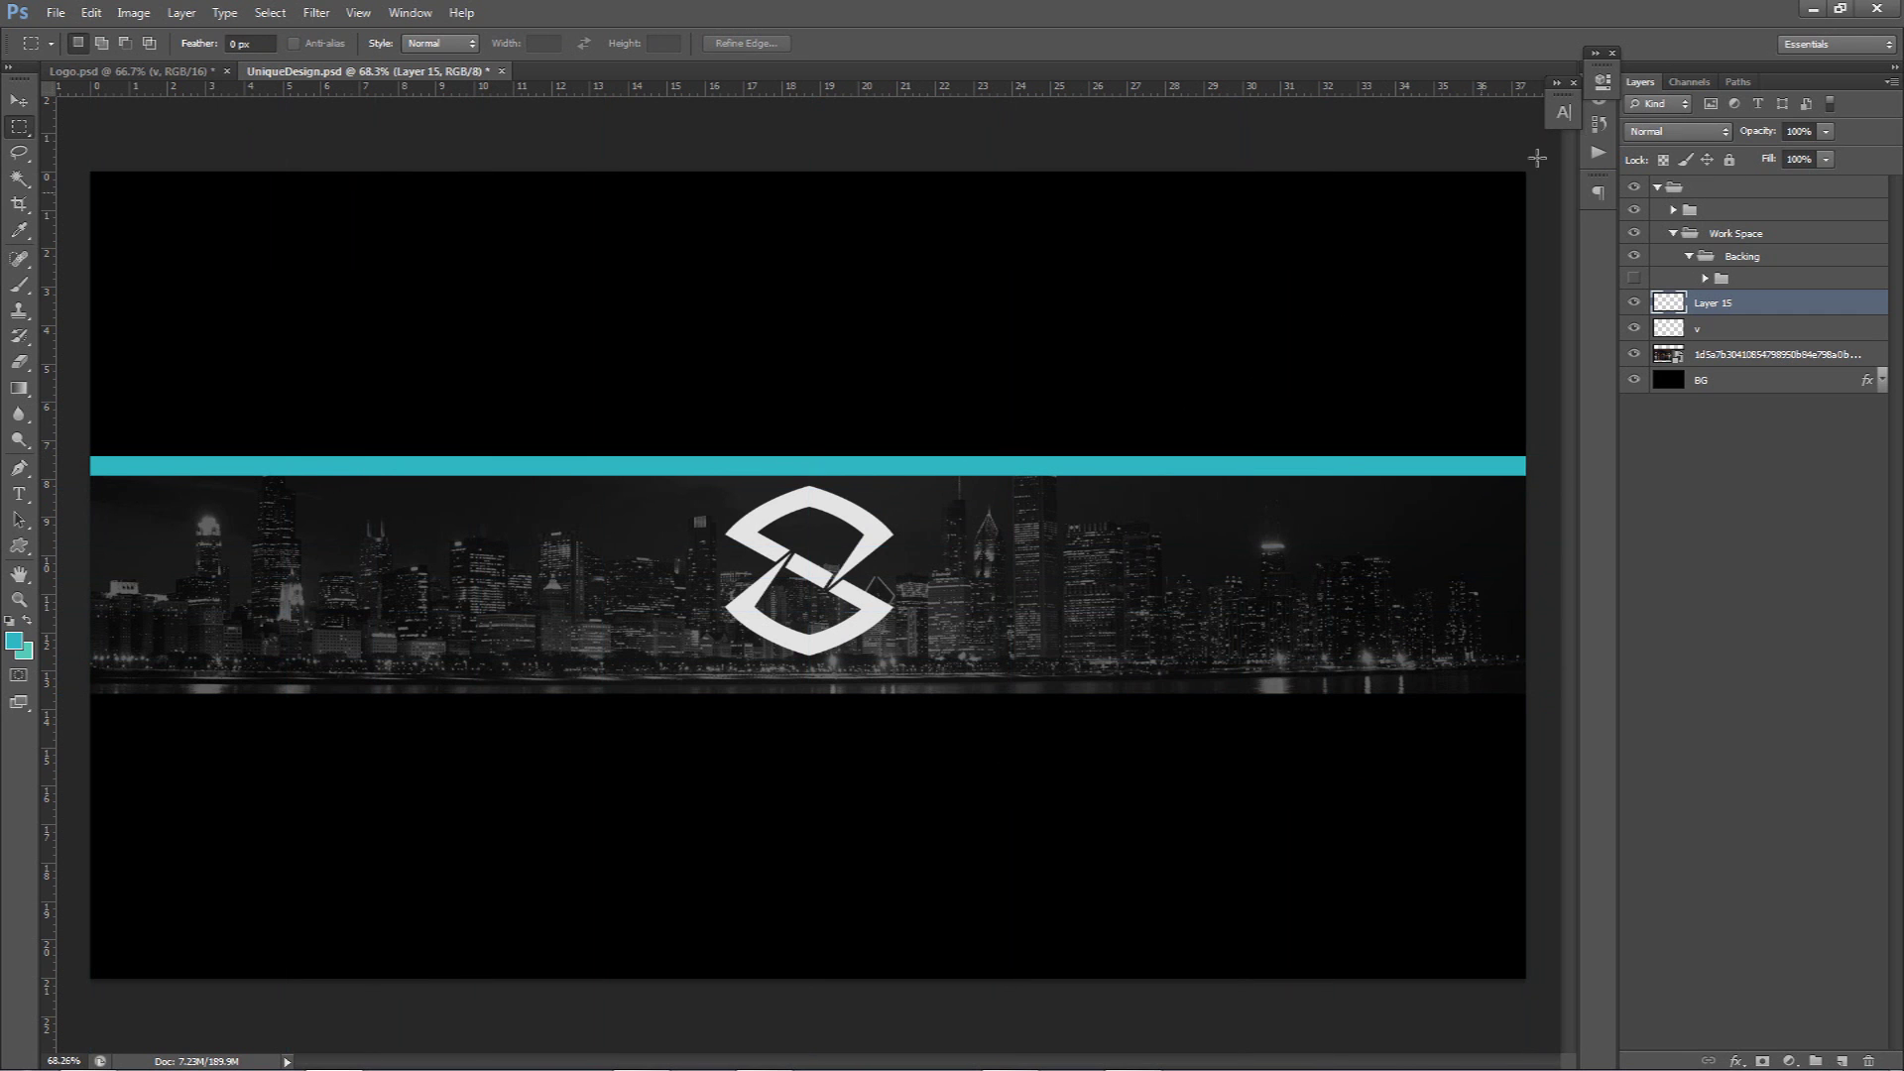
- Blend the teal stripe as Color Dodge and nudge the logo slightly down
click(1672, 140)
click(1686, 323)
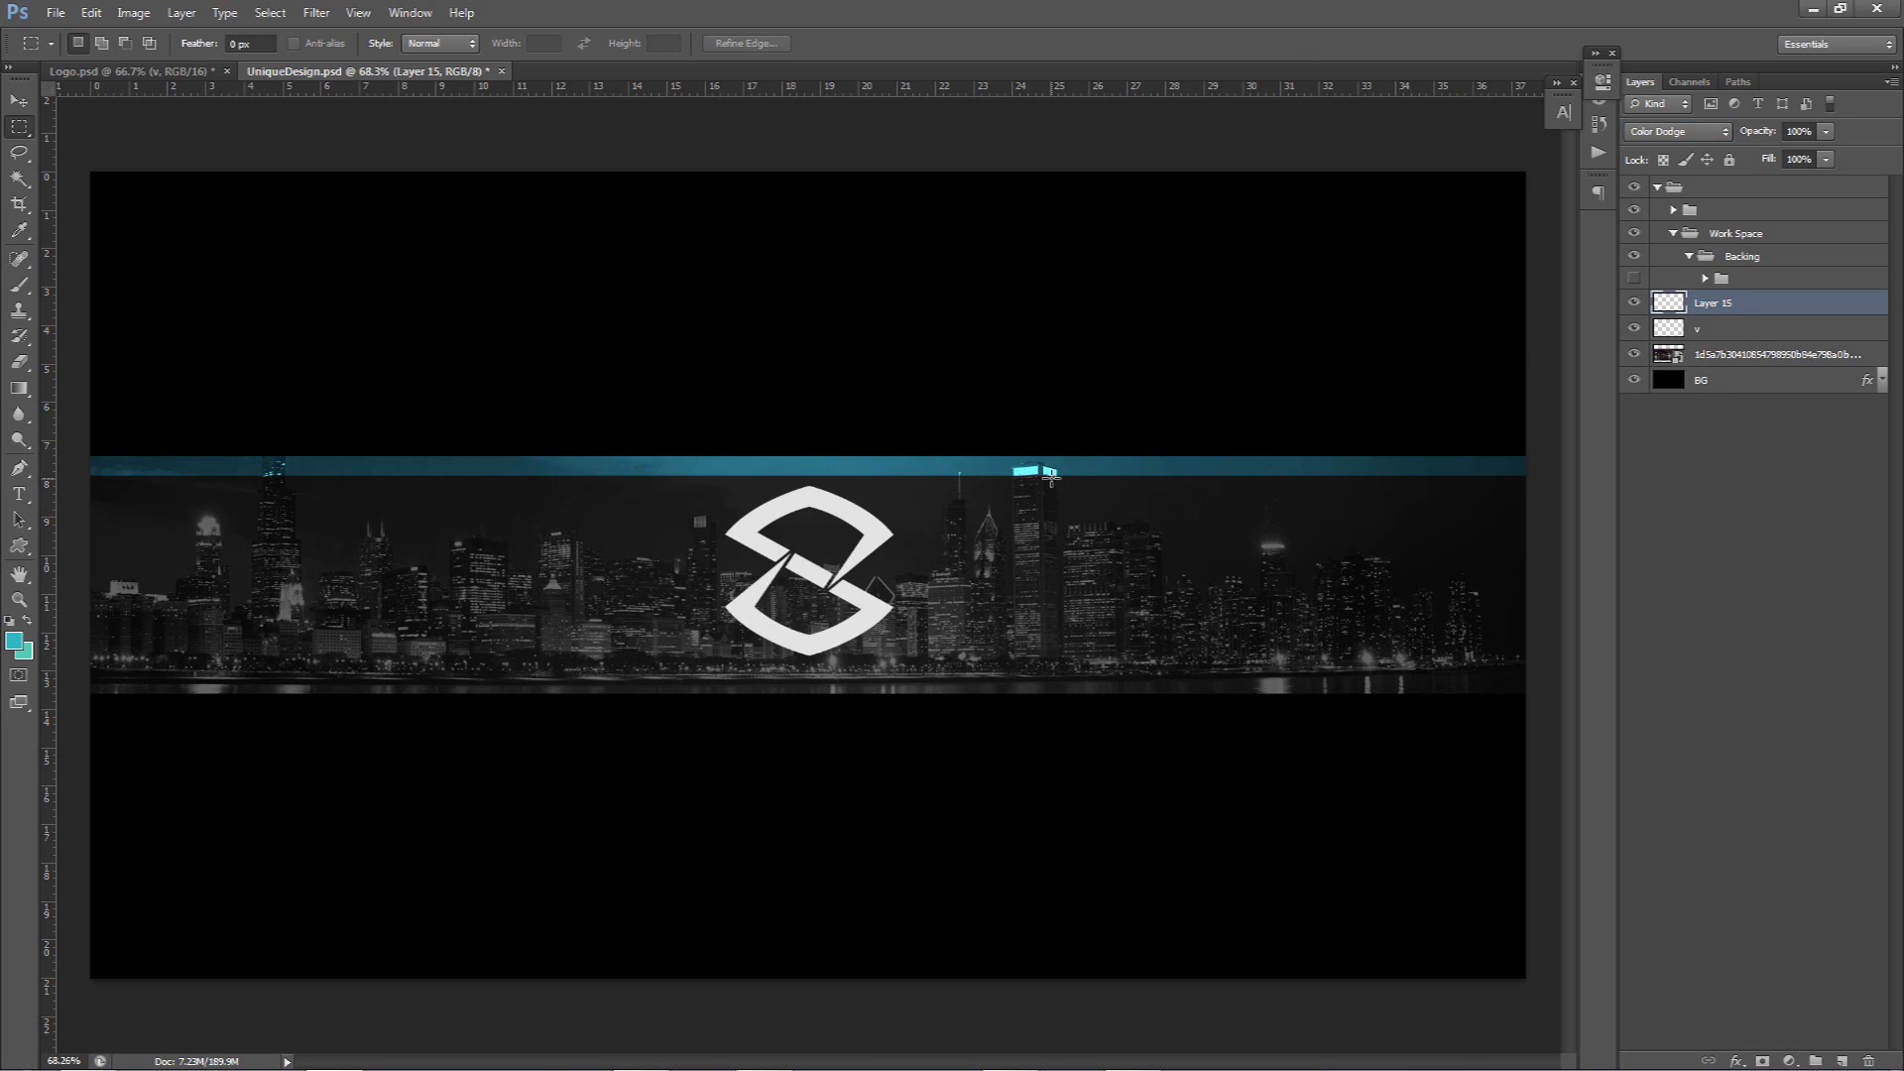
key(v)
drag(1091, 484, 1087, 666)
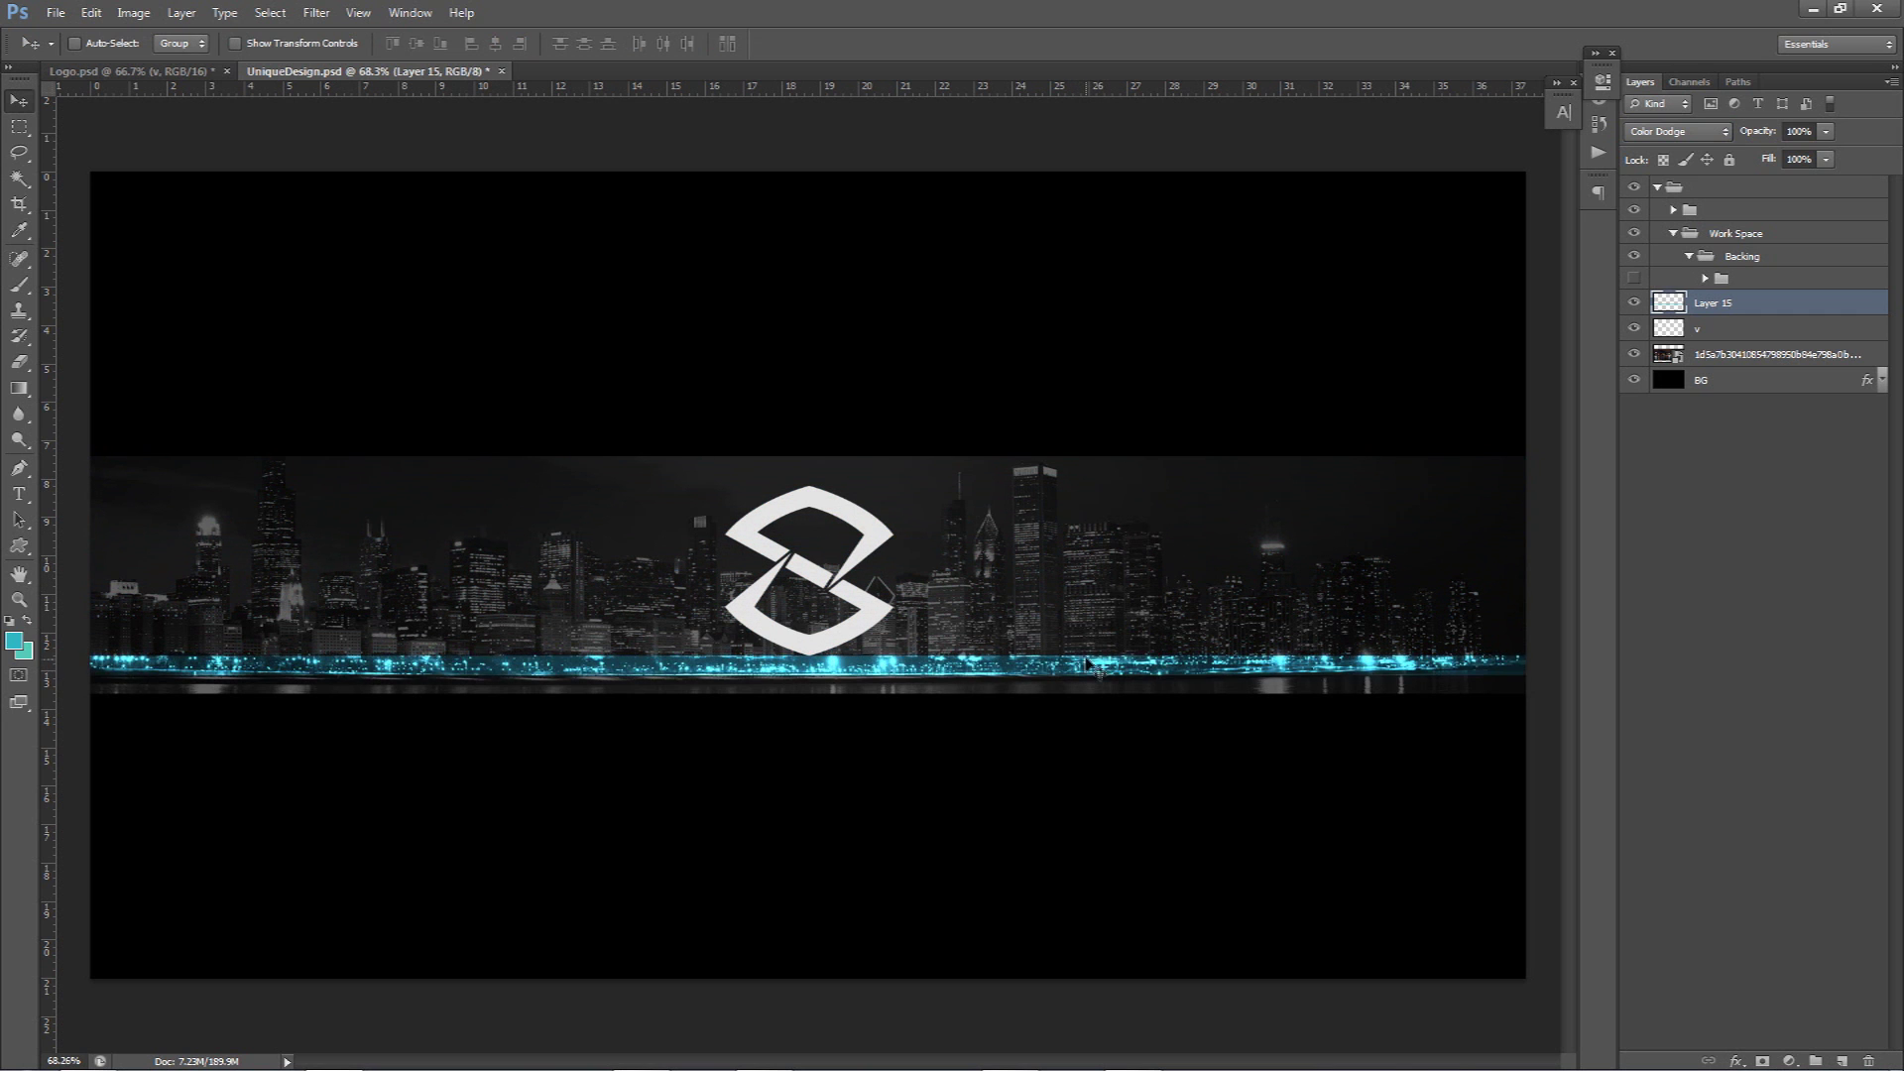
key(ctrl+z)
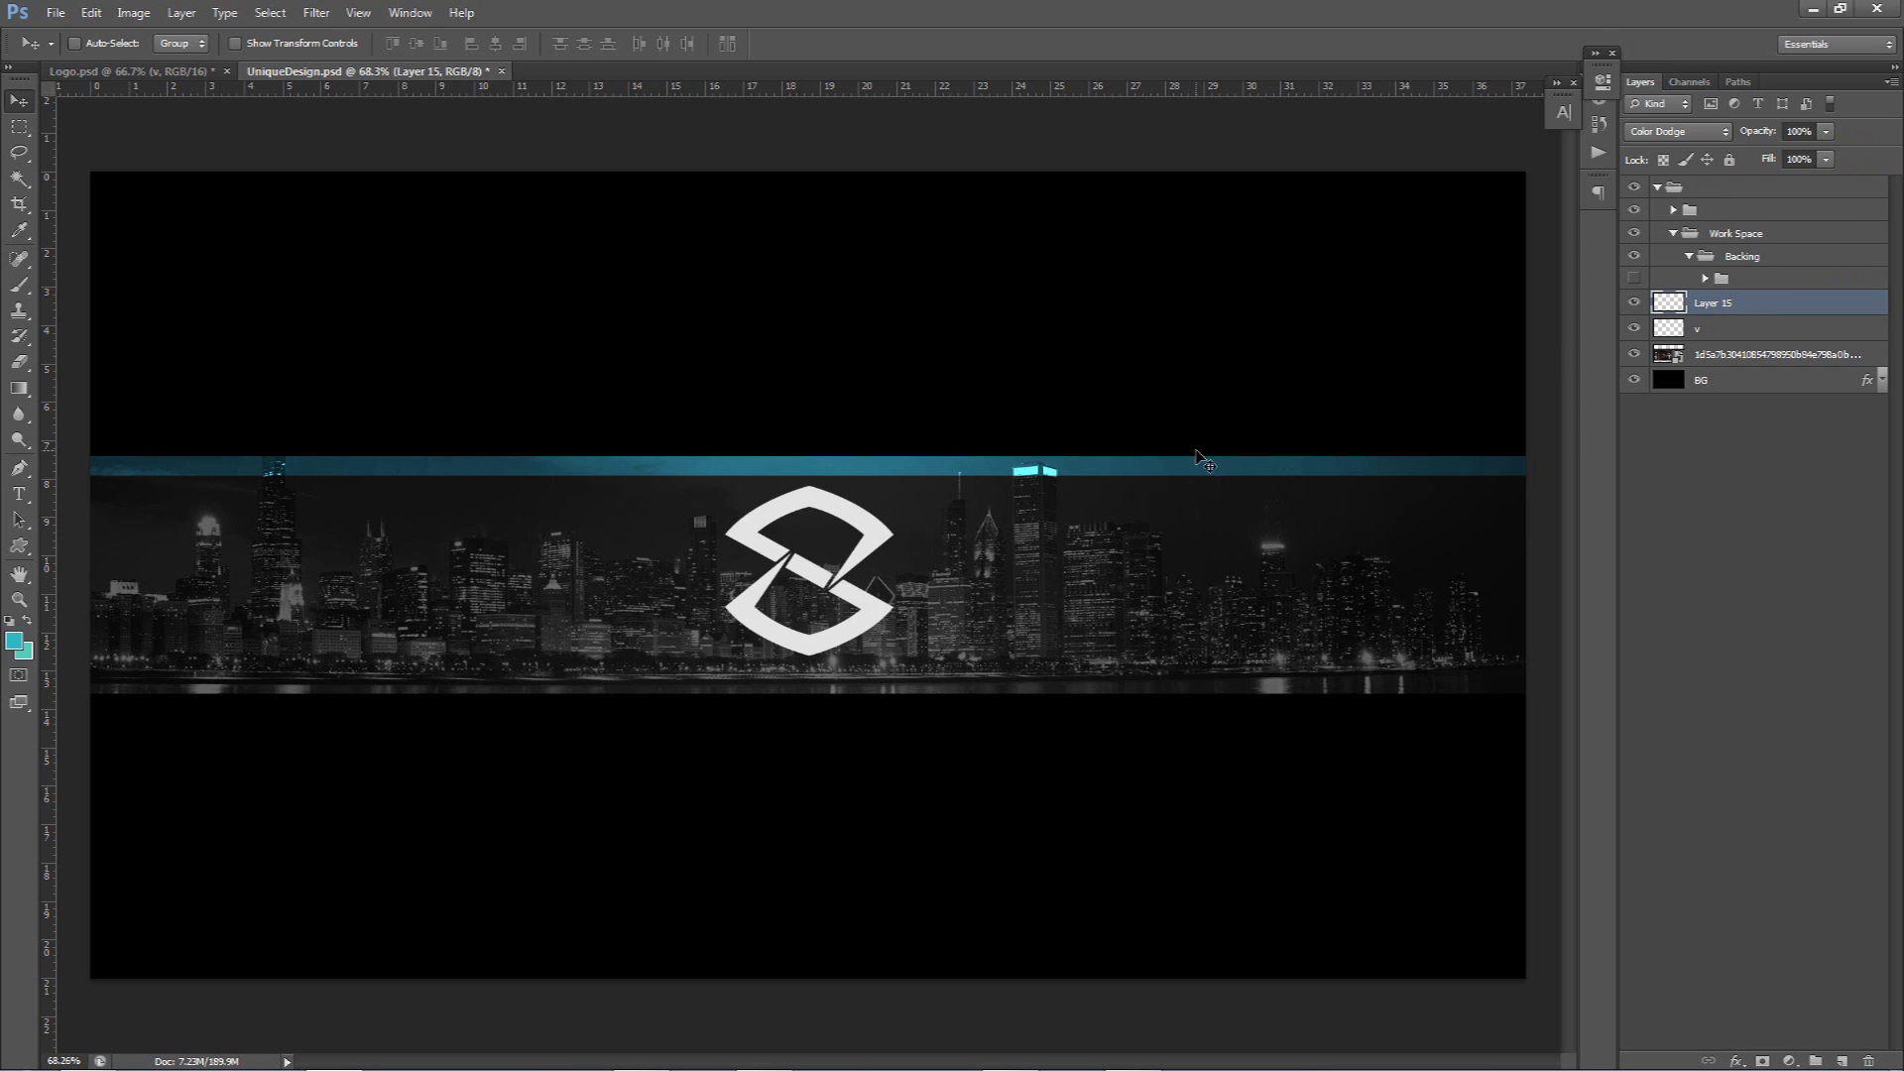
click(1718, 329)
drag(1250, 540, 1242, 565)
- Add a Brightness/Contrast adjustment (brightness -24, contrast 27) above Layer 15, plus empty Layer 16
click(1738, 305)
click(1791, 1060)
click(1771, 699)
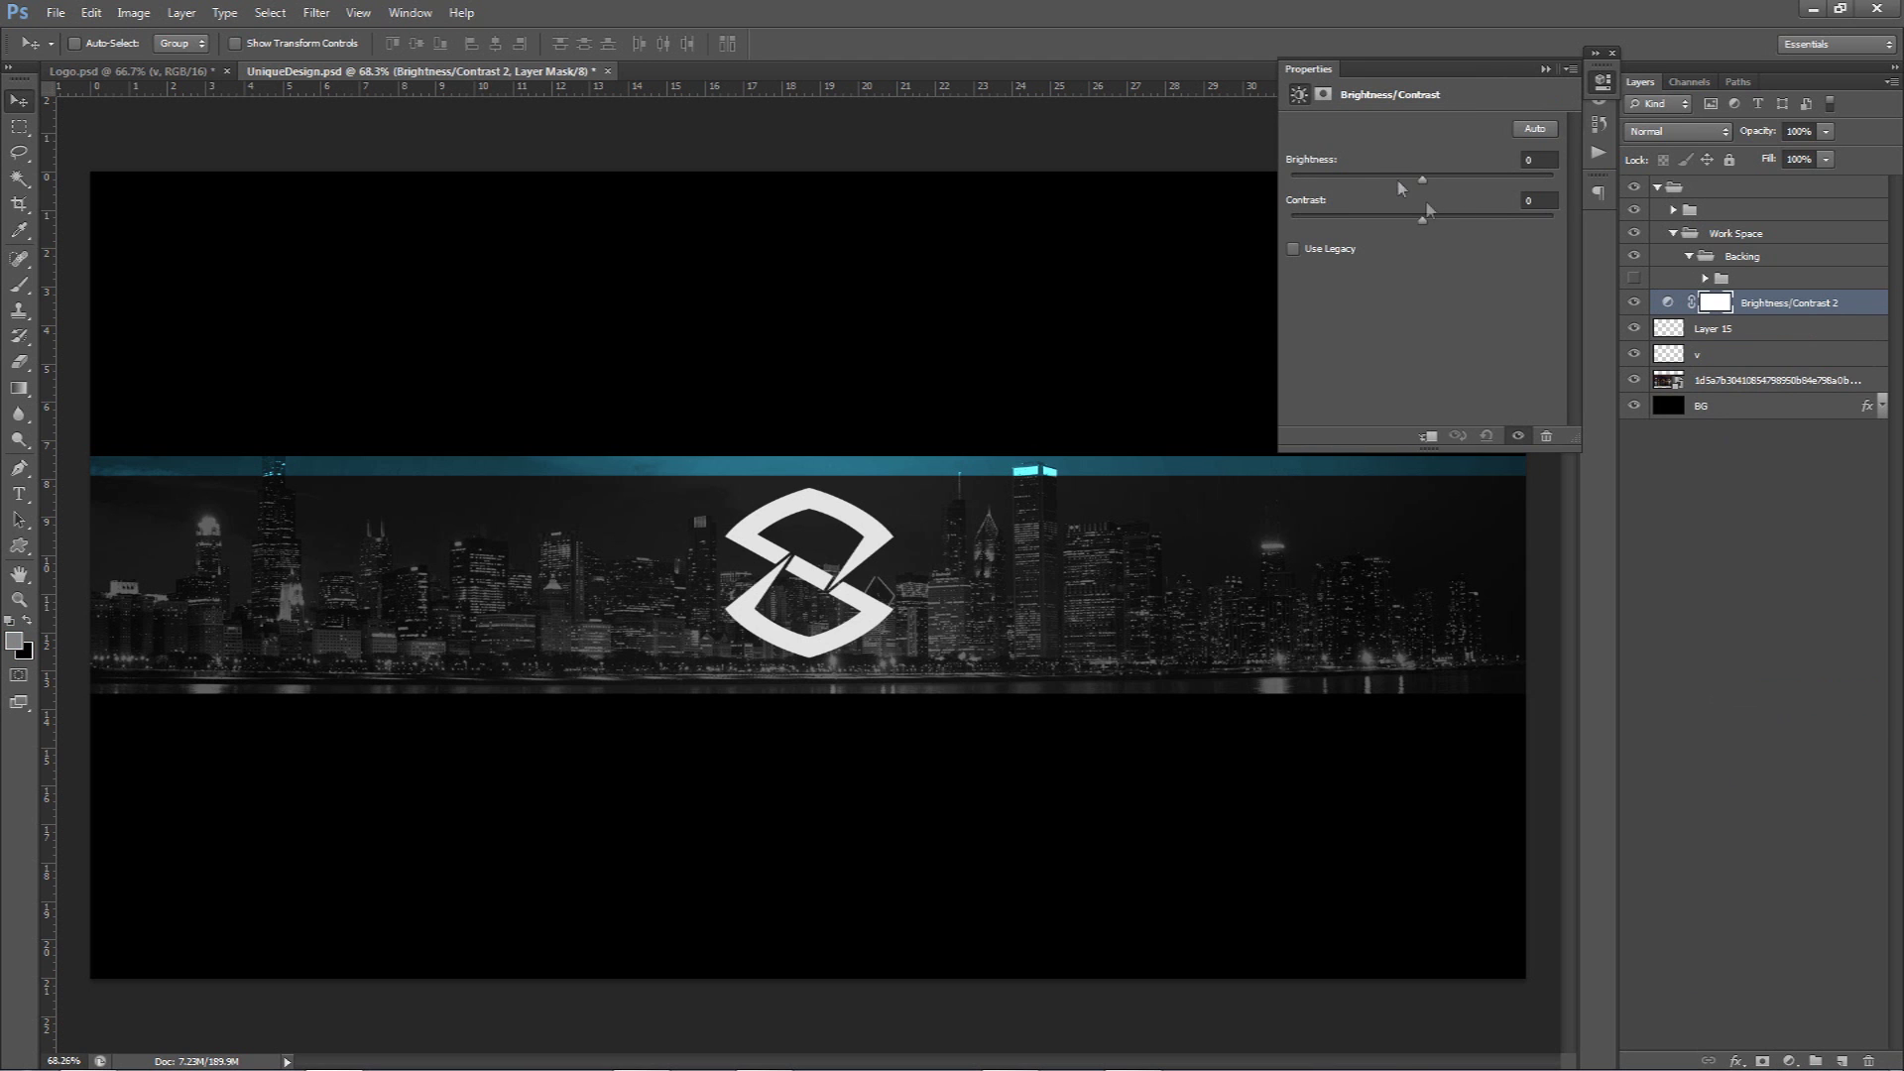
drag(1422, 219, 1486, 223)
drag(1378, 180, 1491, 216)
drag(1393, 179, 1404, 183)
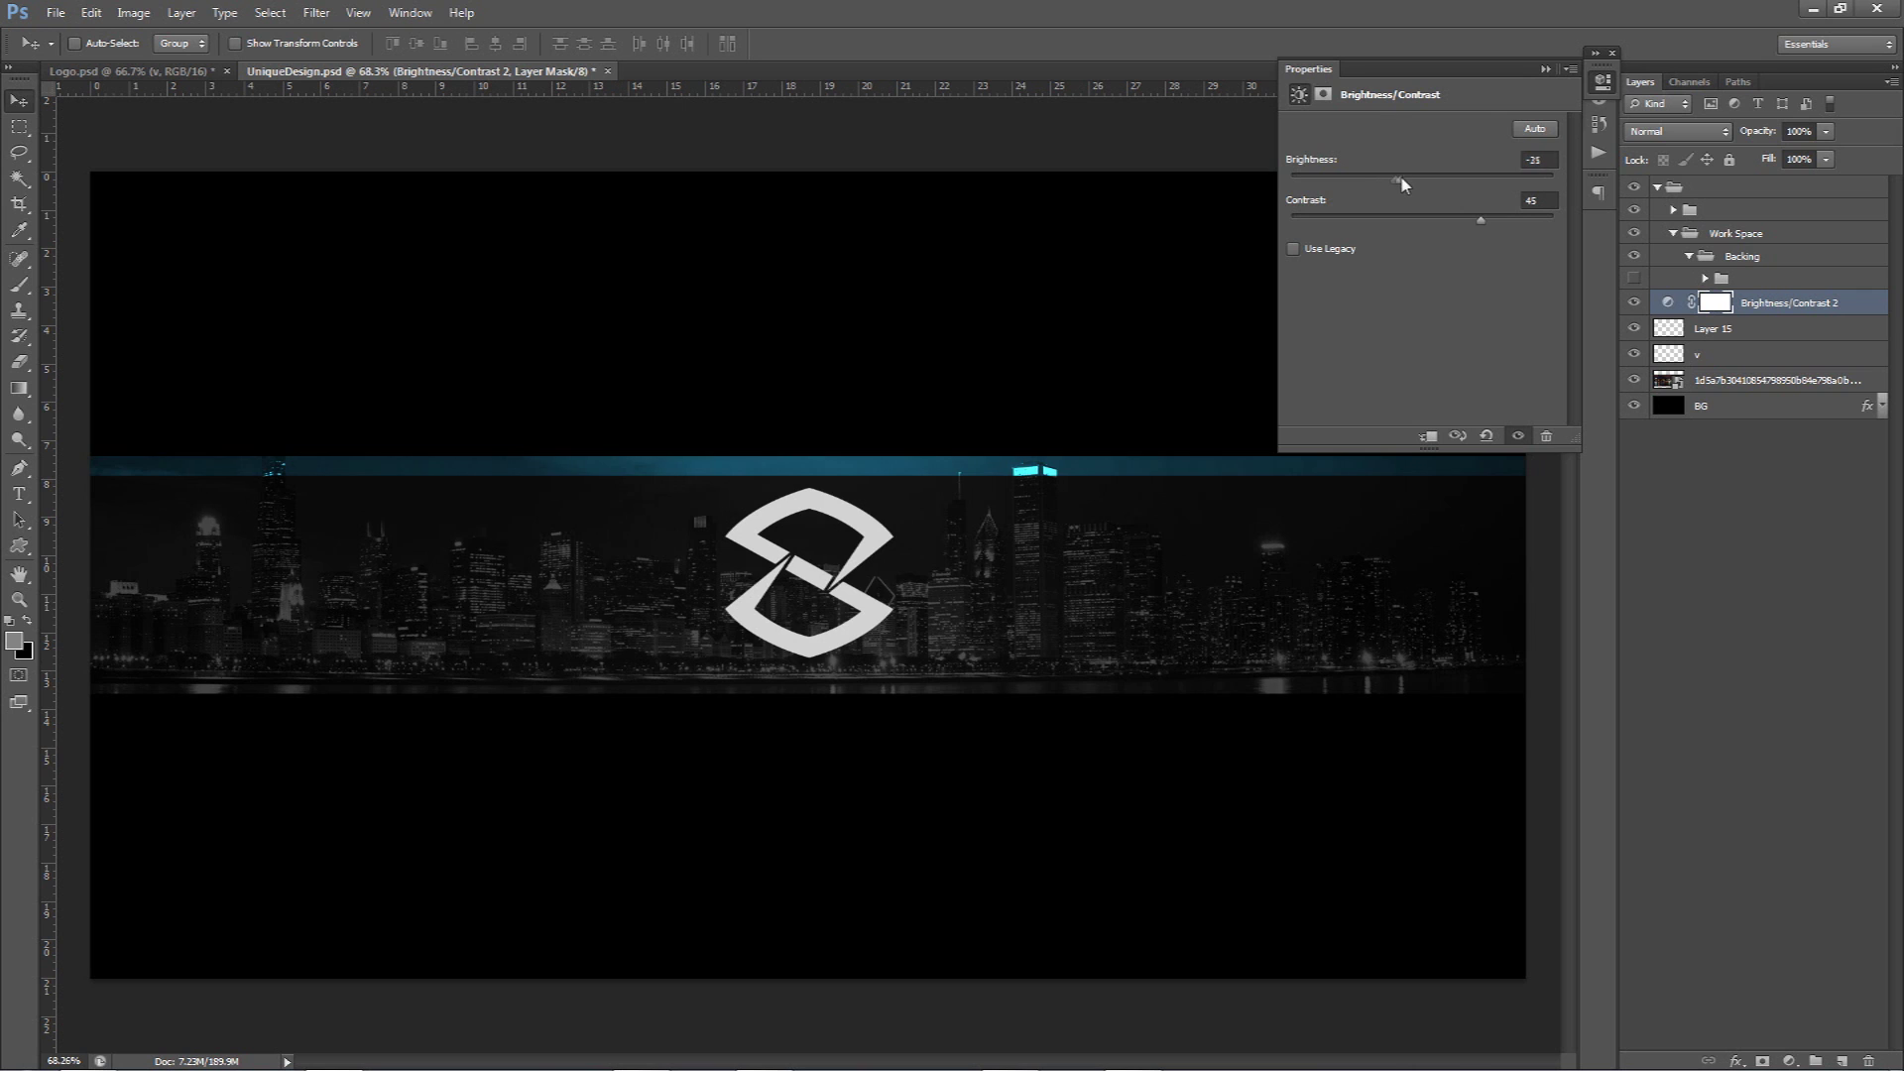
click(1603, 83)
click(1842, 1058)
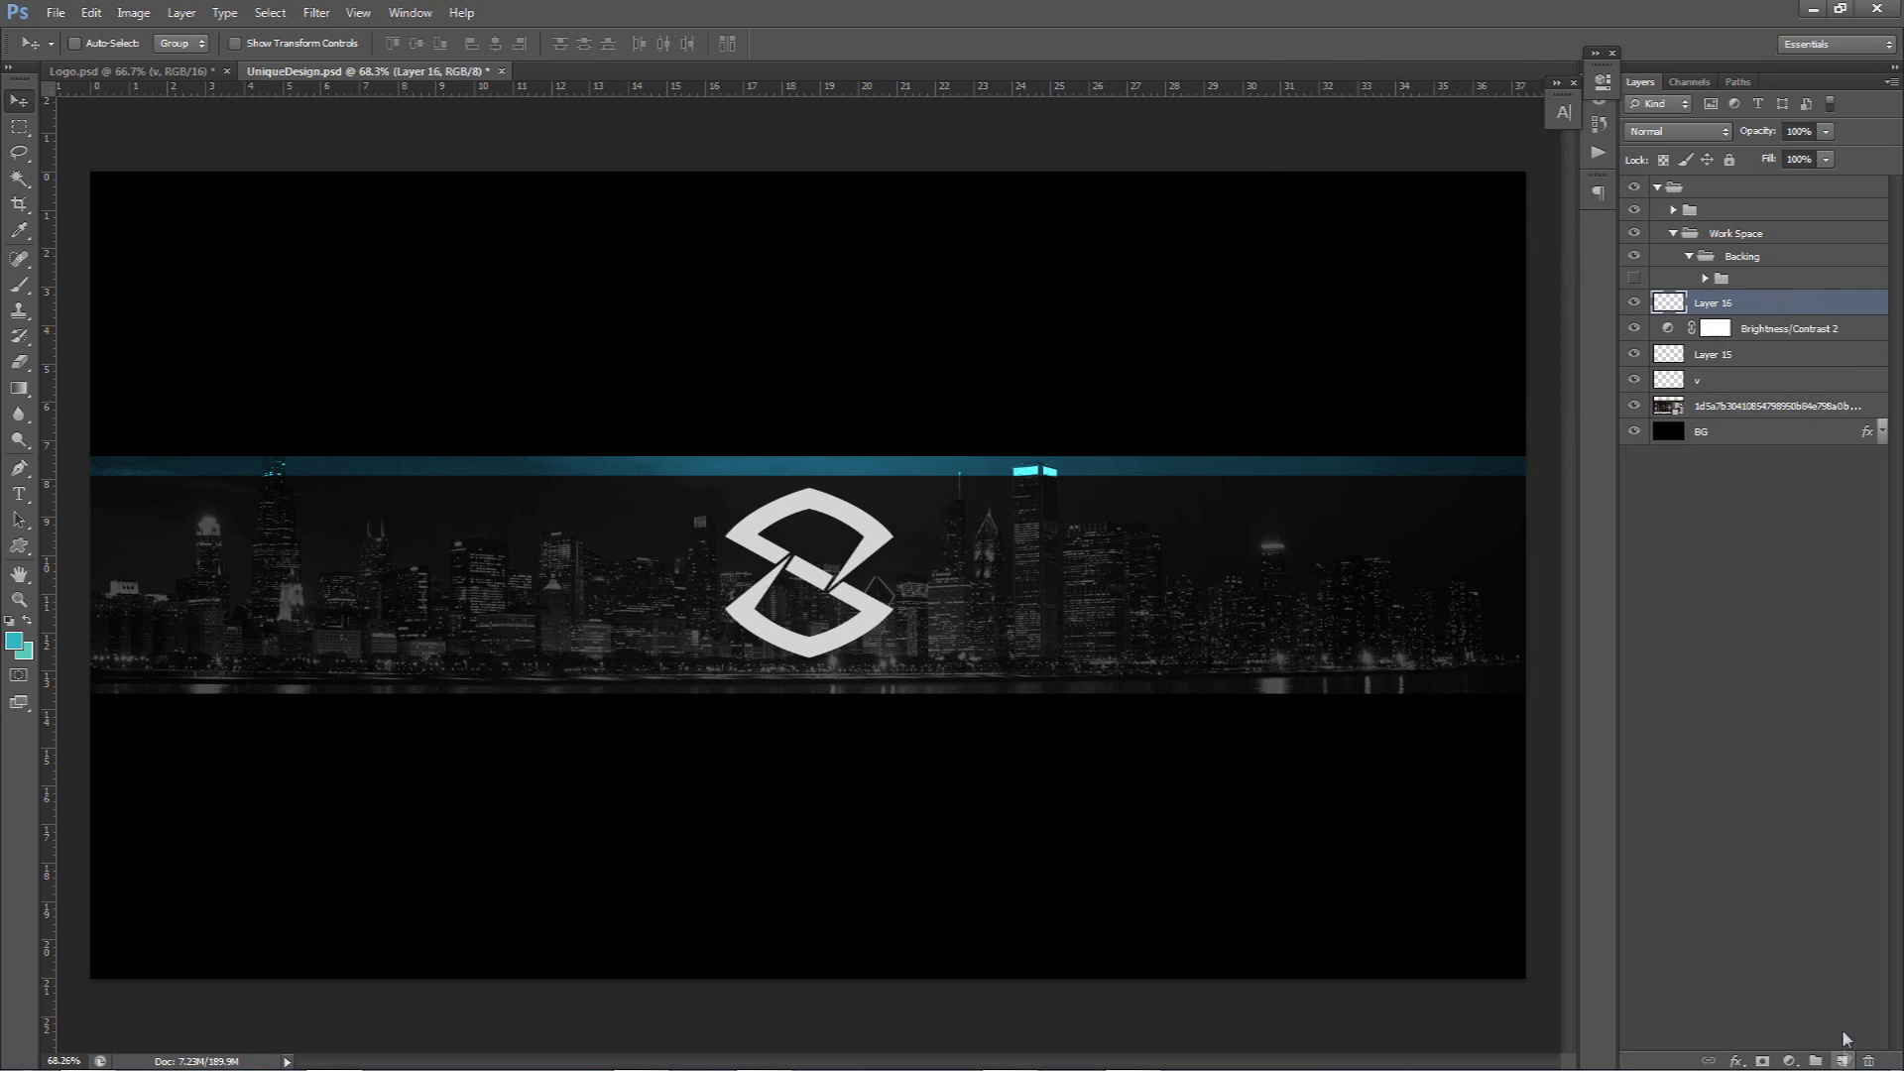
- Choose the Brush tool and set the foreground colour to pure white
key(b)
click(16, 639)
click(768, 508)
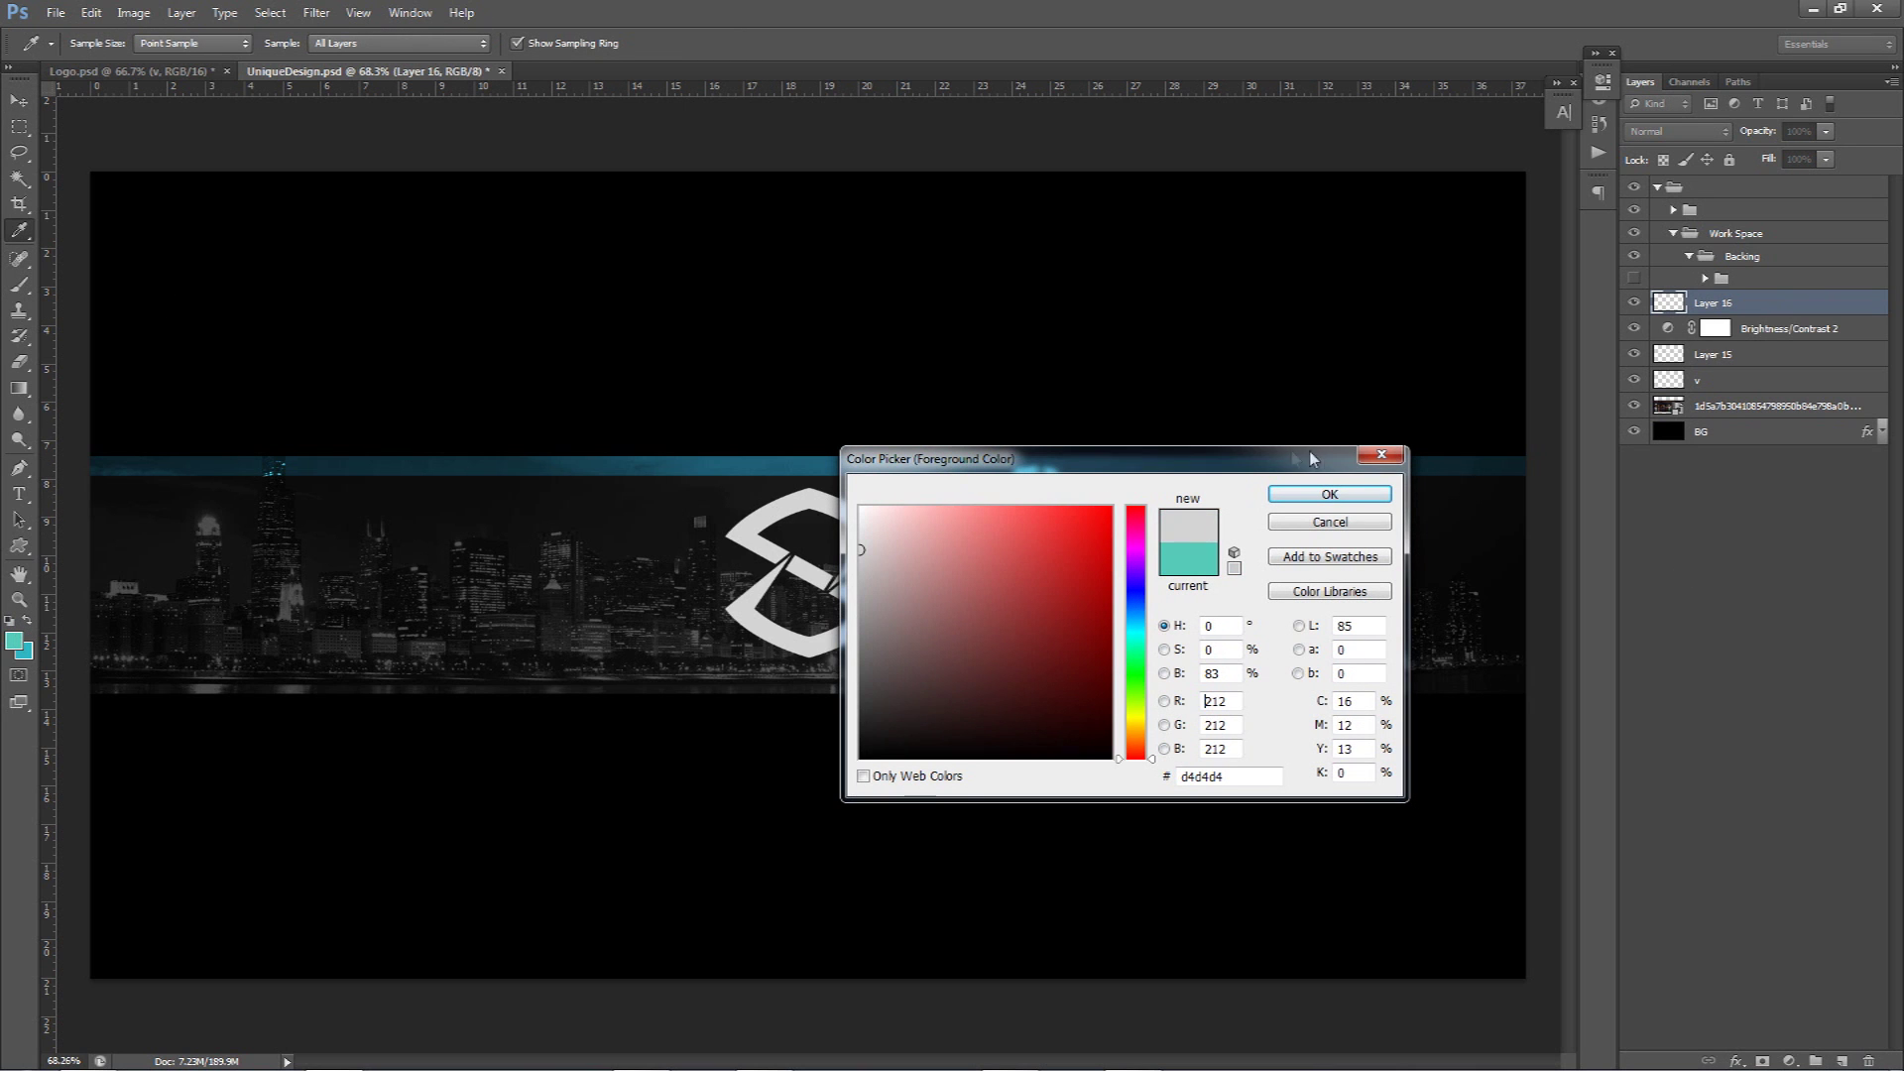
click(860, 507)
click(1330, 494)
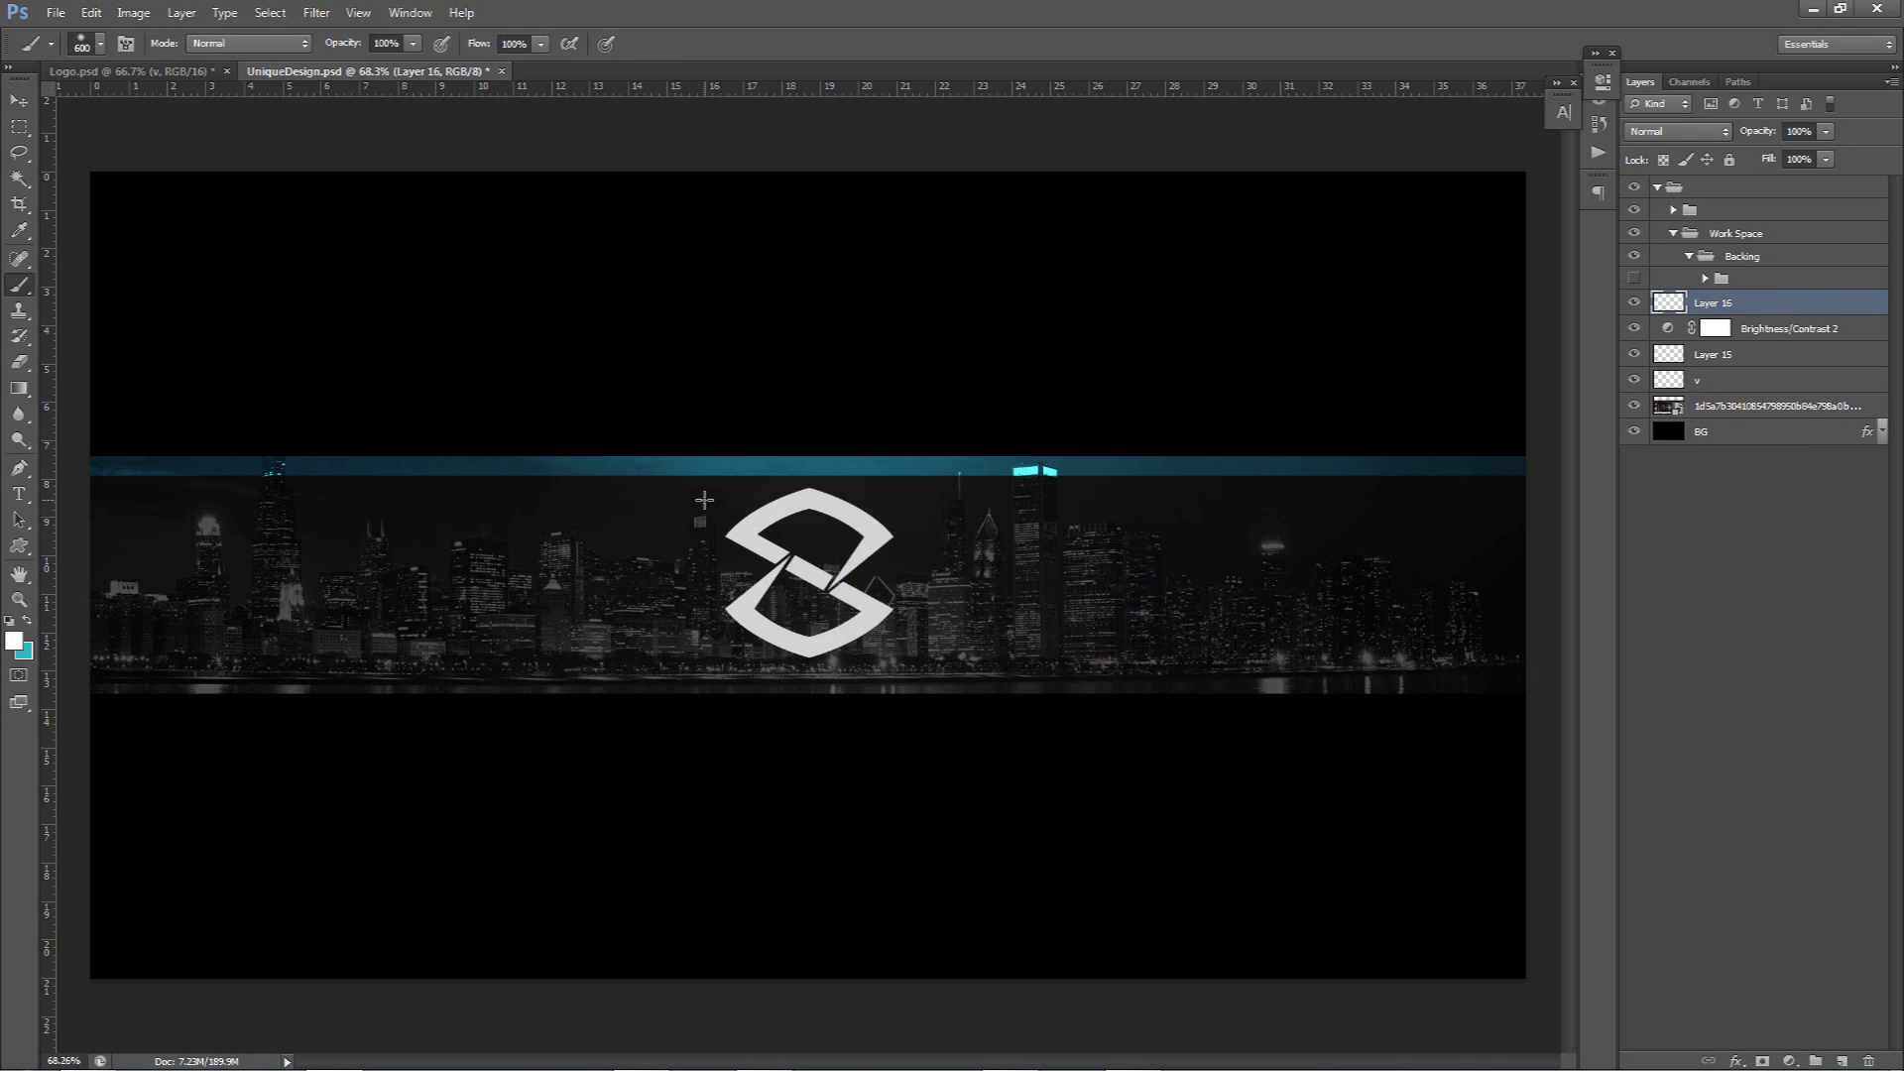
- Paint a soft white glow above the logo with a brush of about 969 px
mouse_move(659, 411)
mouse_down()
mouse_move(843, 416)
mouse_move(897, 212)
mouse_up()
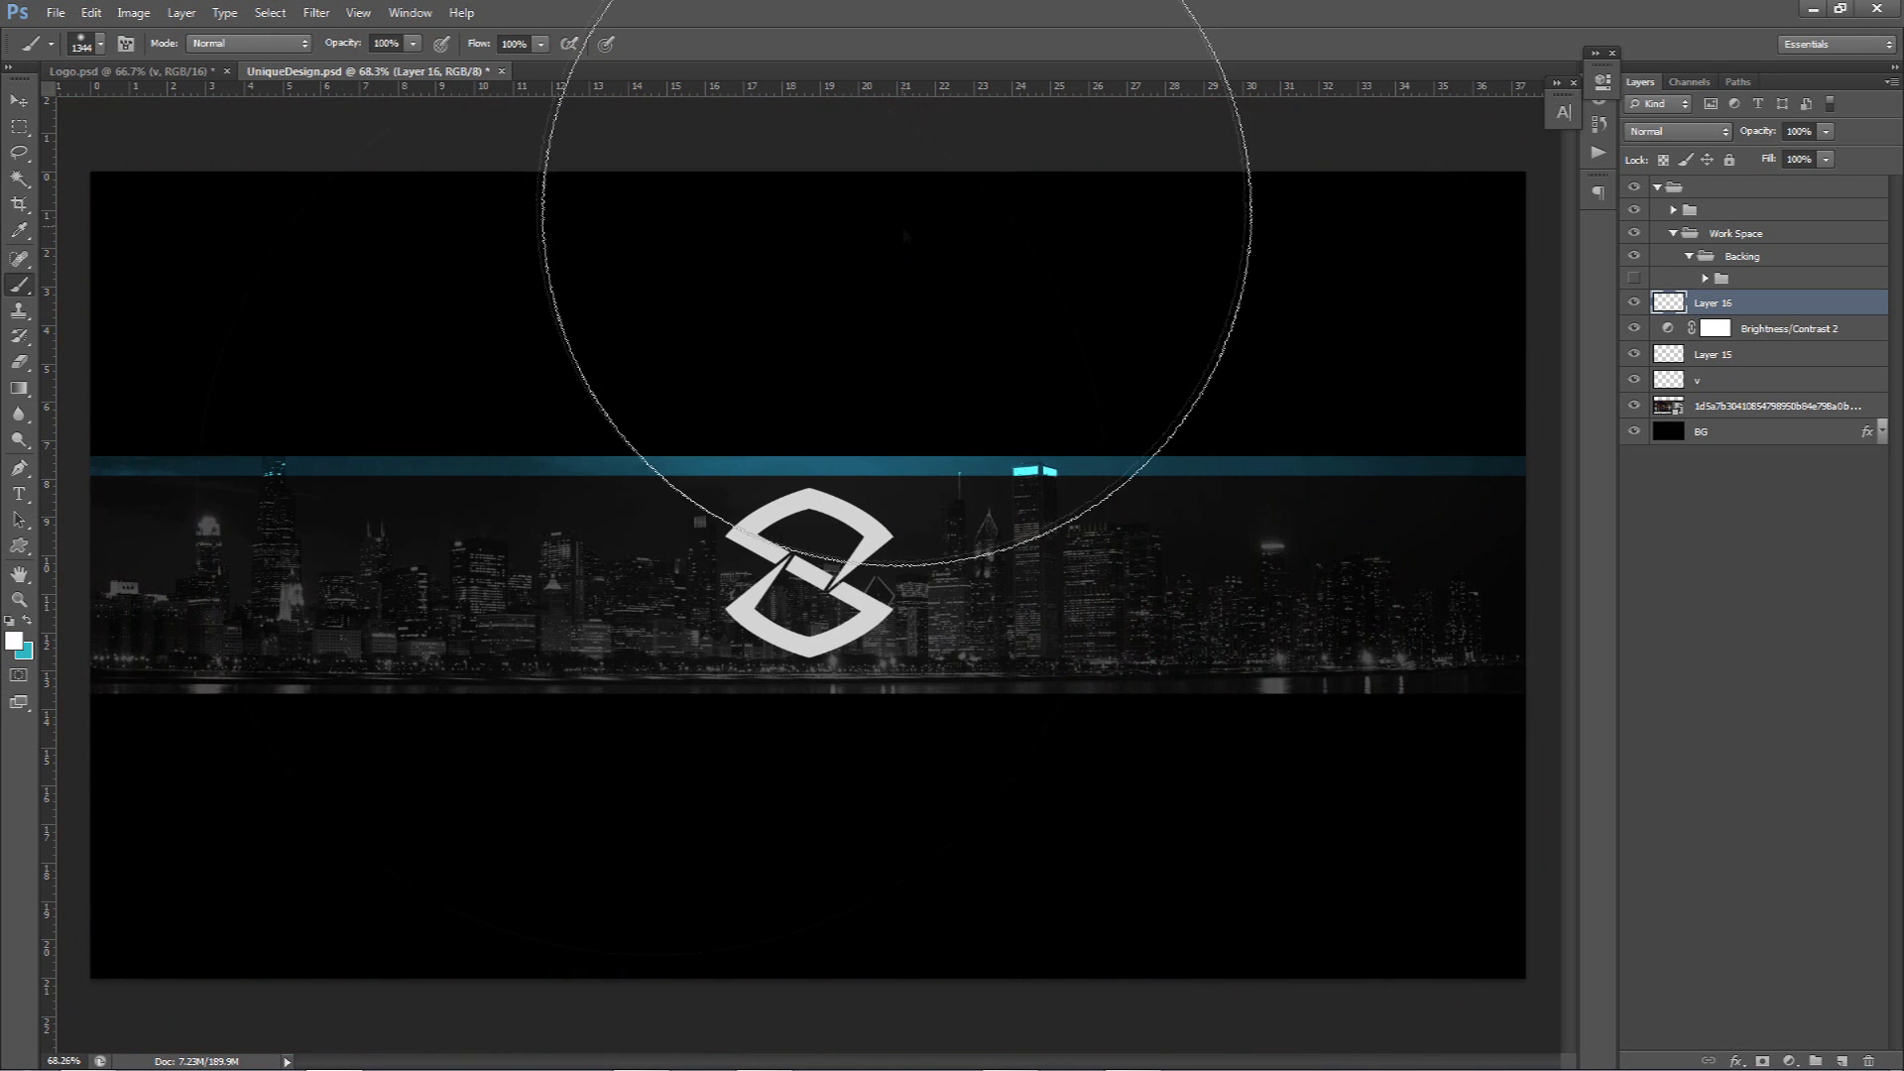
mouse_move(887, 367)
mouse_down()
mouse_move(1029, 348)
mouse_move(693, 374)
mouse_move(1046, 374)
mouse_move(690, 390)
mouse_move(867, 374)
mouse_move(1043, 392)
mouse_move(977, 169)
mouse_move(981, 735)
mouse_move(995, 510)
mouse_move(932, 193)
mouse_up()
mouse_move(821, 446)
mouse_down()
mouse_move(603, 472)
mouse_move(842, 365)
mouse_move(810, 203)
mouse_up()
click(810, 203)
key(ctrl+z)
click(818, 198)
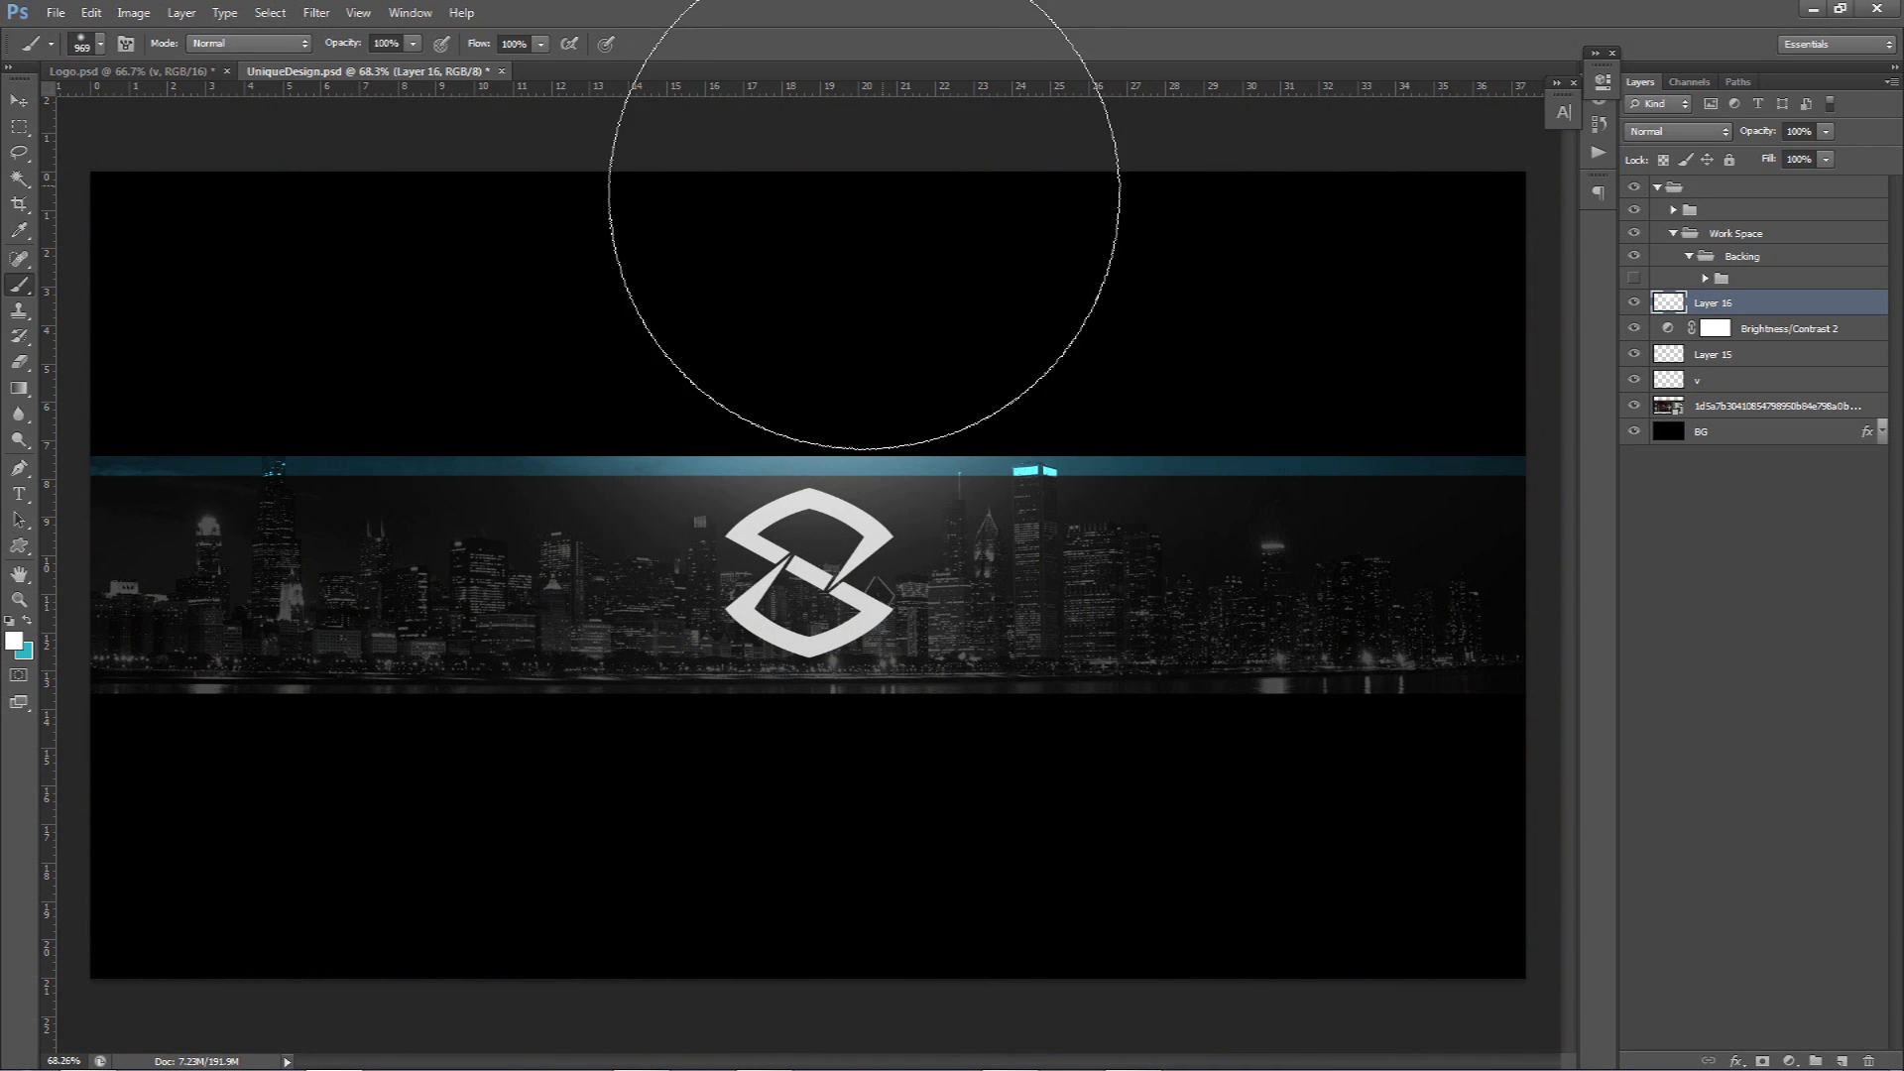
key(ctrl+z)
key(ctrl+z)
key(v)
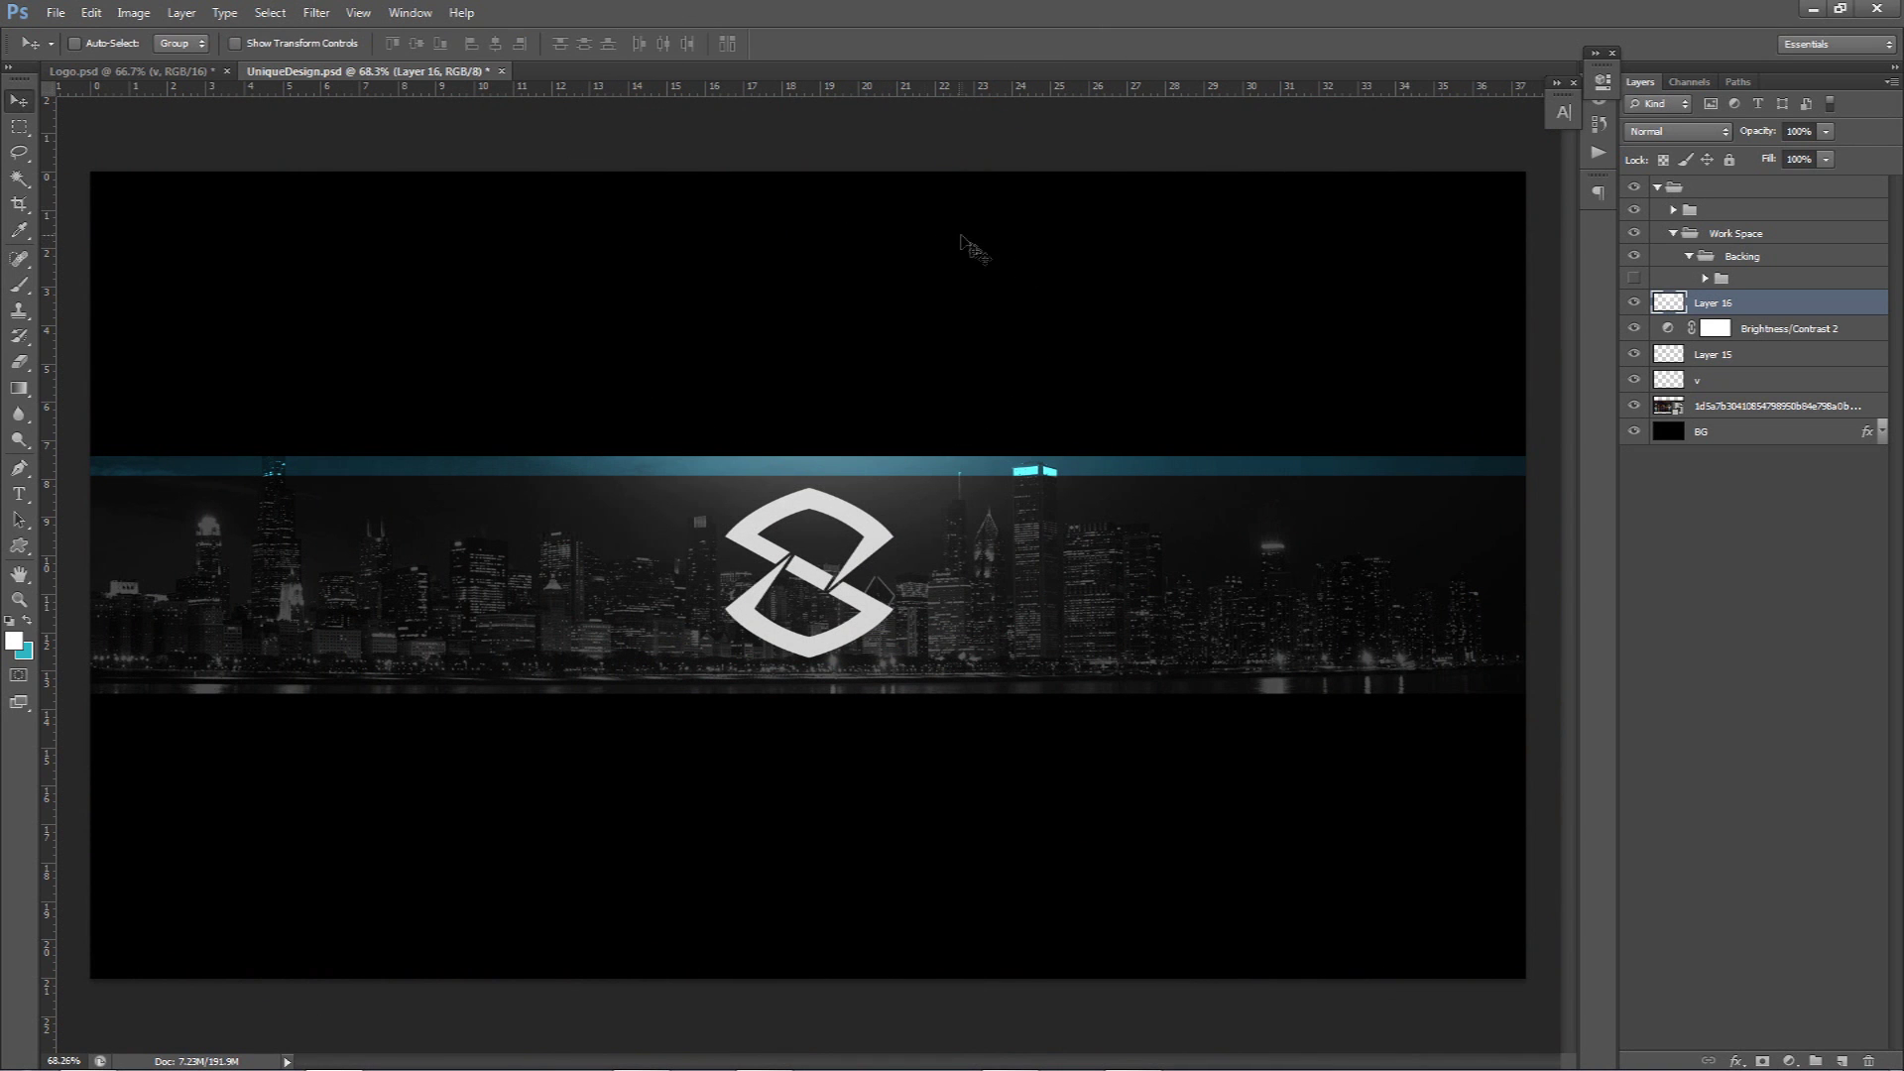
- Set the glow layer to 71% opacity and shift the skyline photo slightly left
click(1826, 131)
mouse_move(1828, 154)
mouse_down()
mouse_move(1798, 158)
mouse_move(1796, 139)
mouse_up()
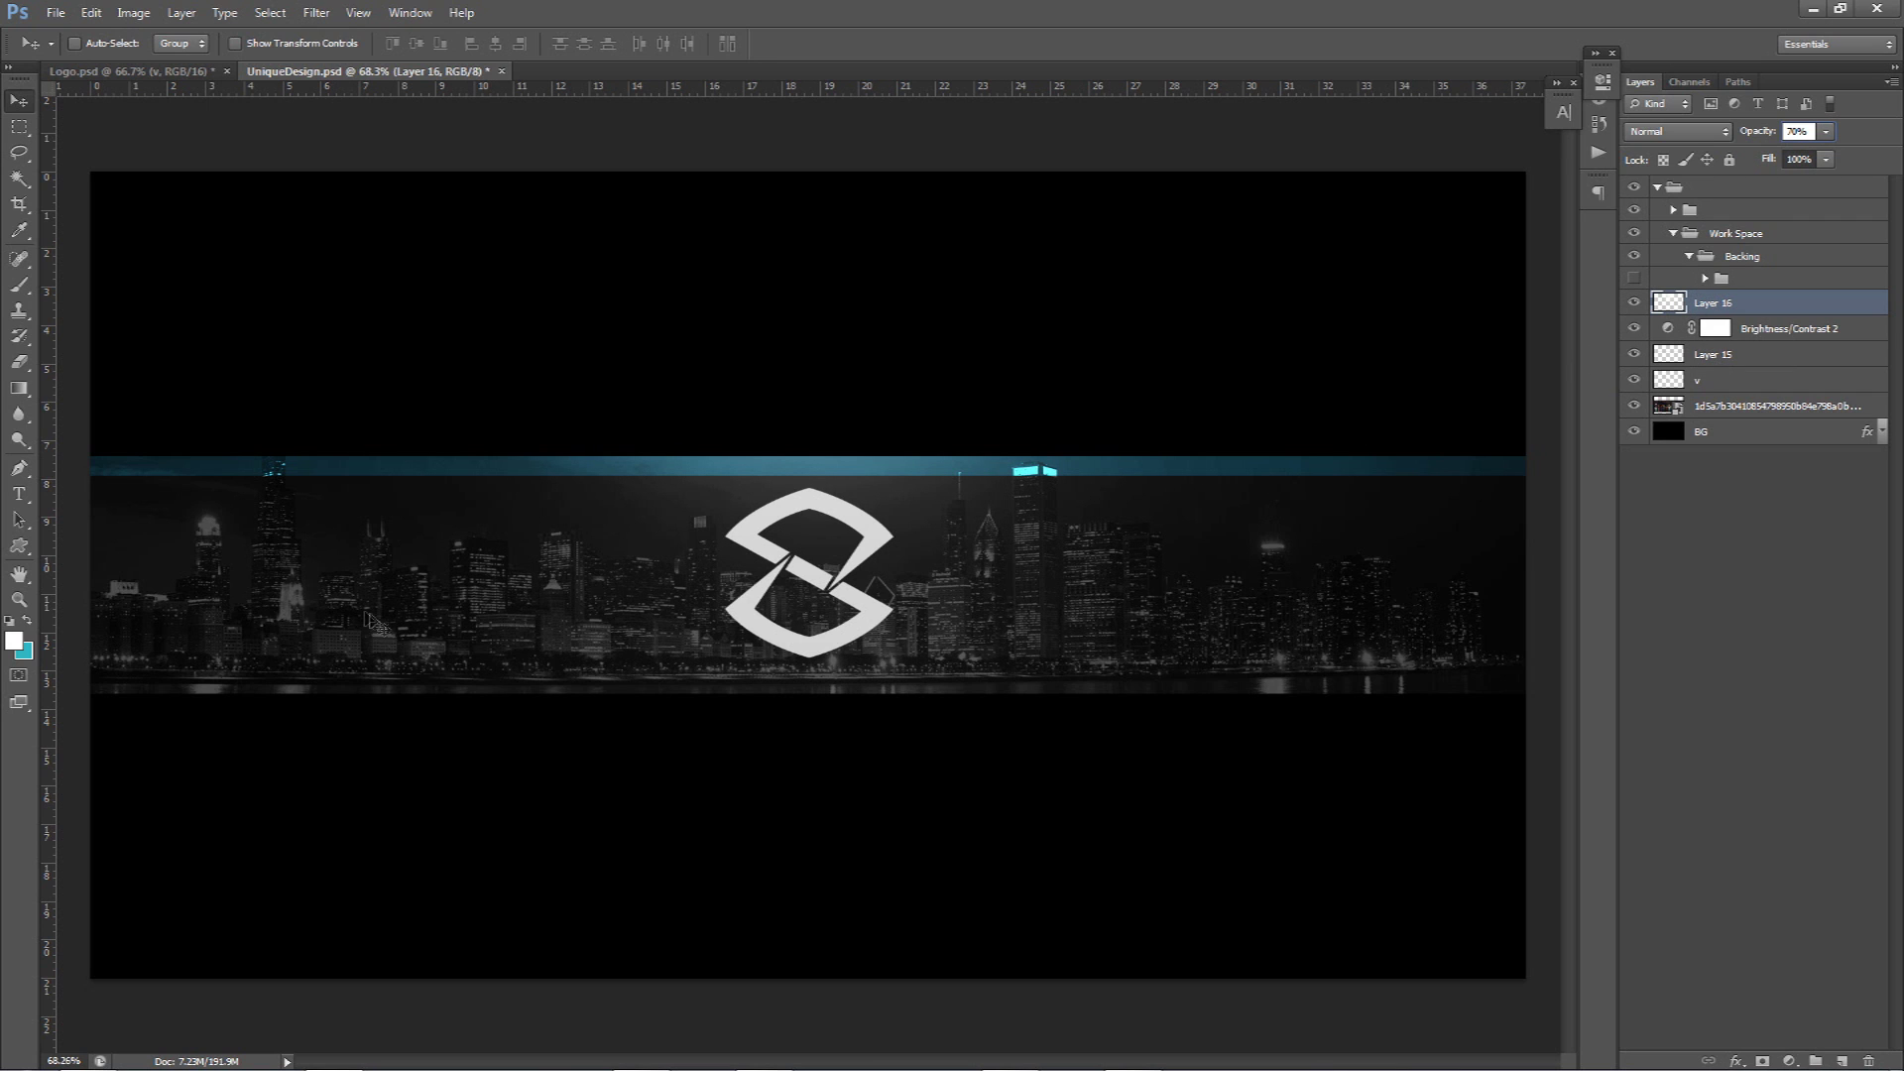
click(1733, 407)
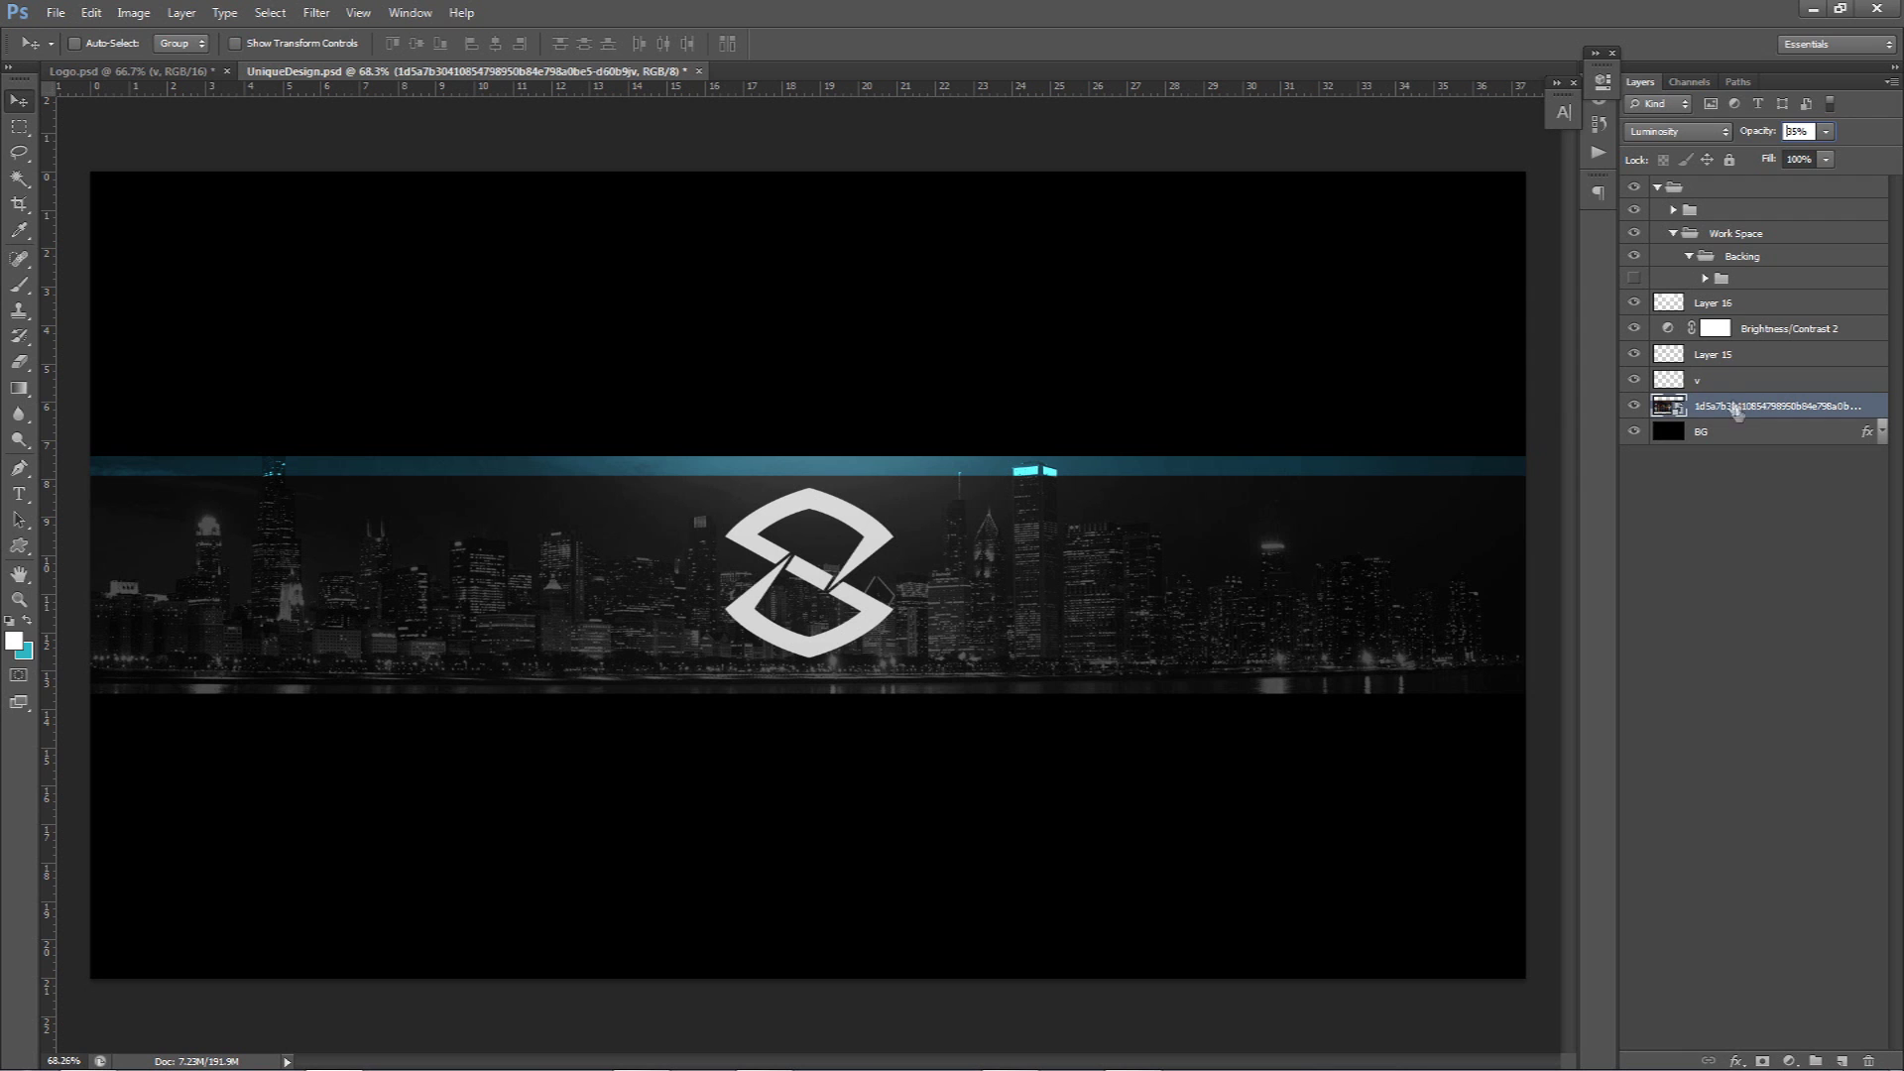
drag(510, 315, 504, 313)
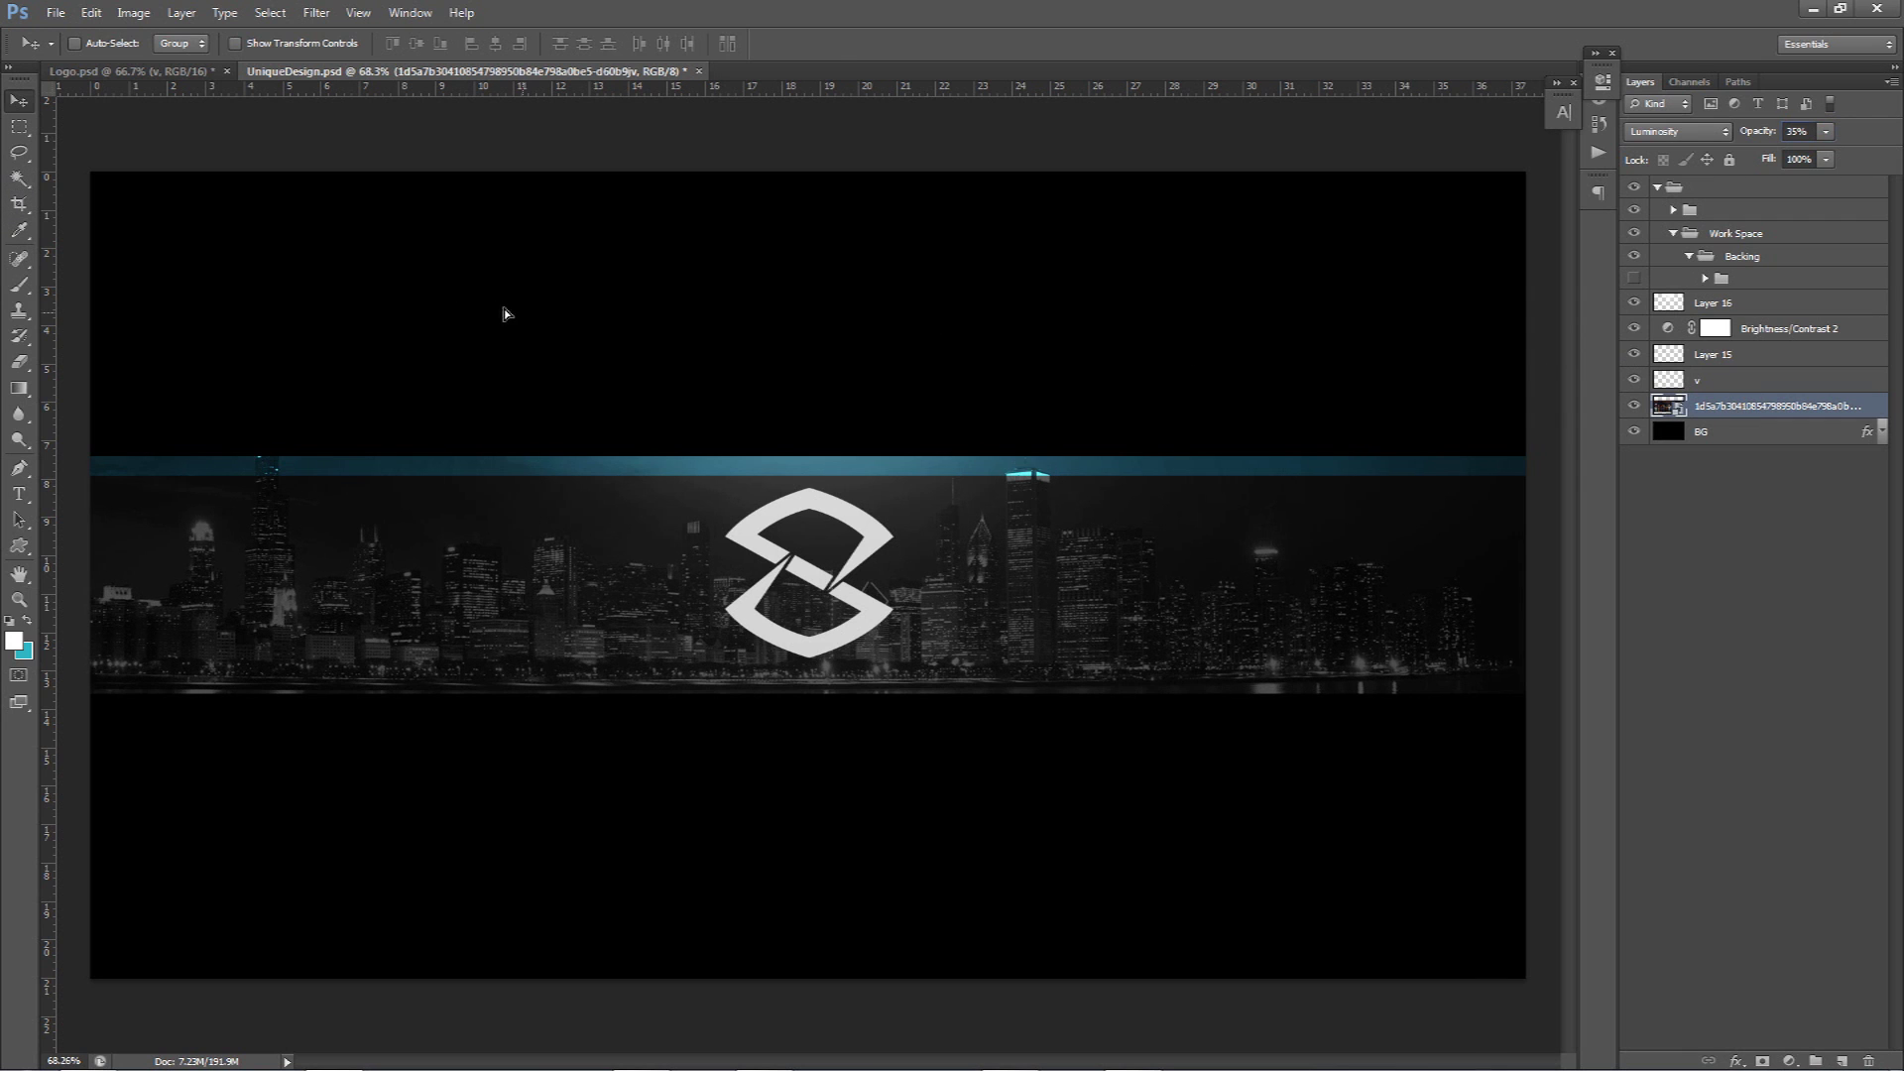
key(w)
right_click(22, 183)
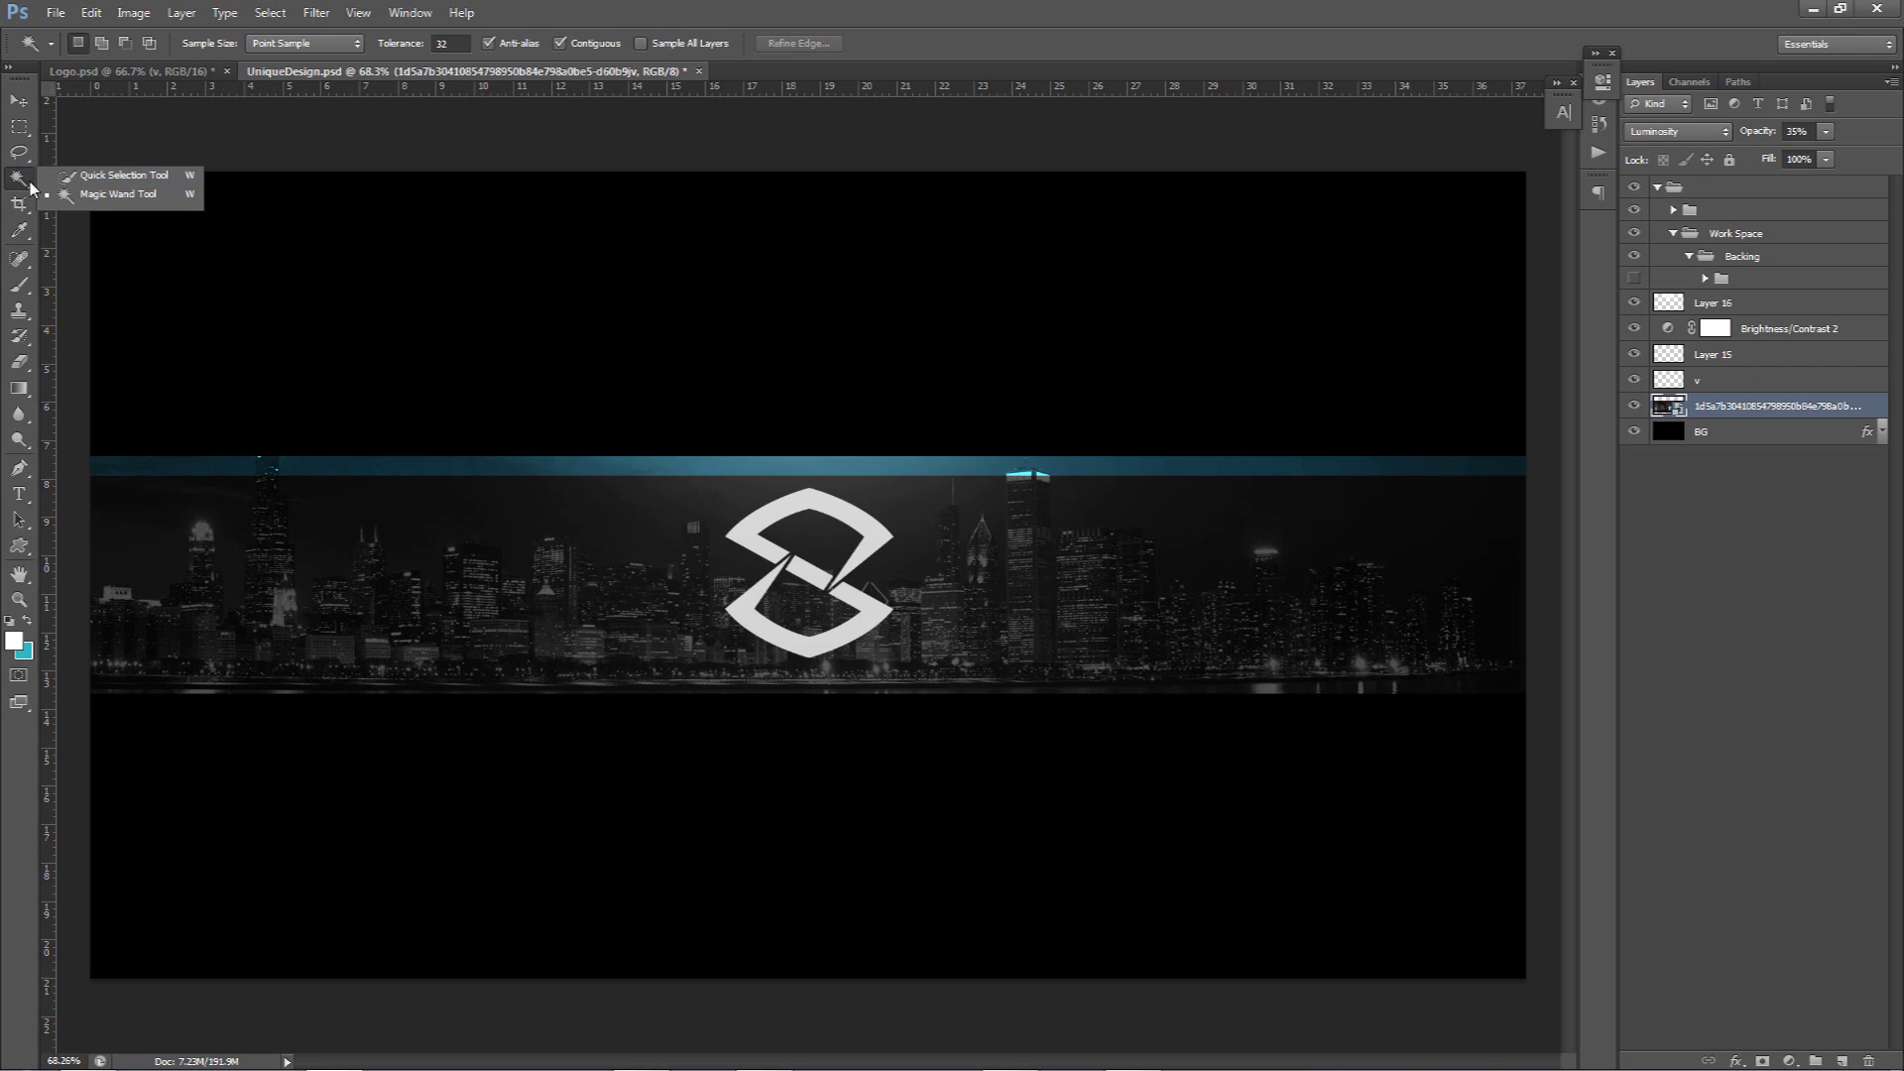
- Try Magic Wand selections of the skyline from several spots, clearing each one
click(83, 194)
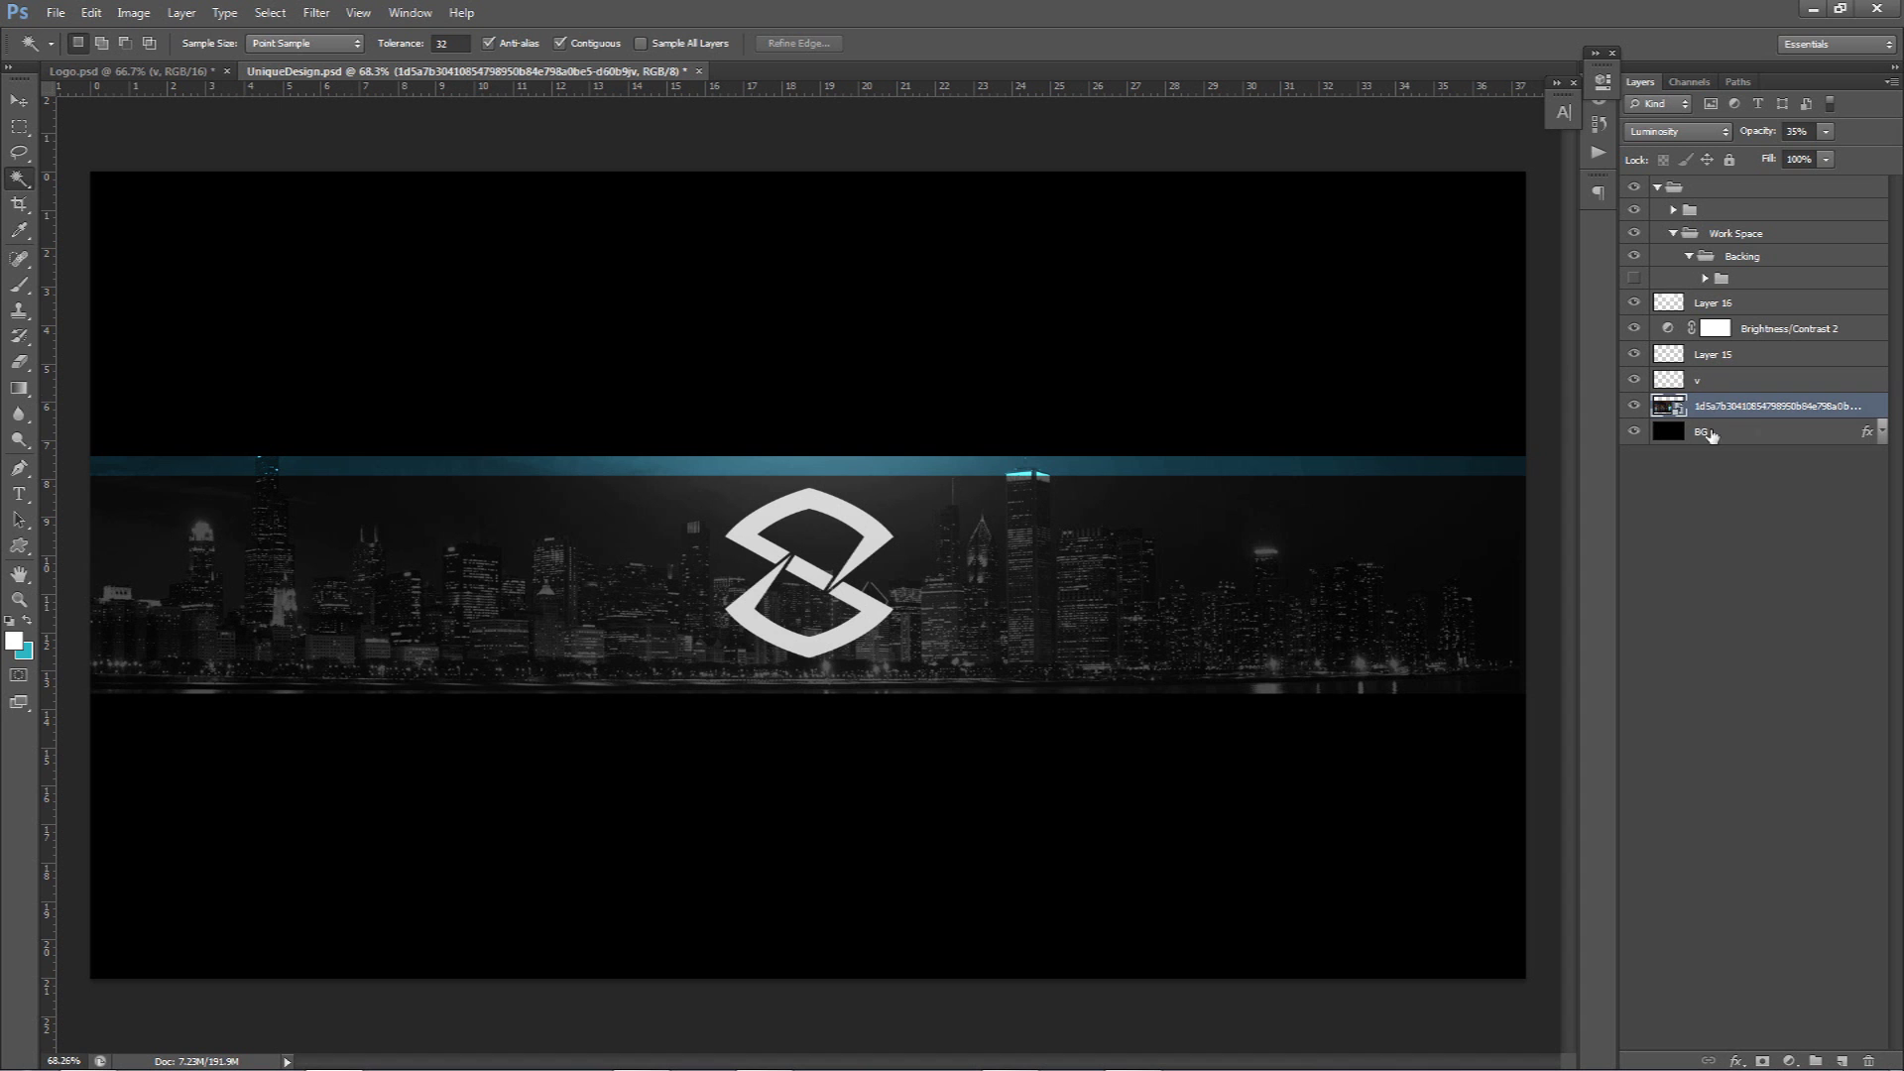
click(412, 576)
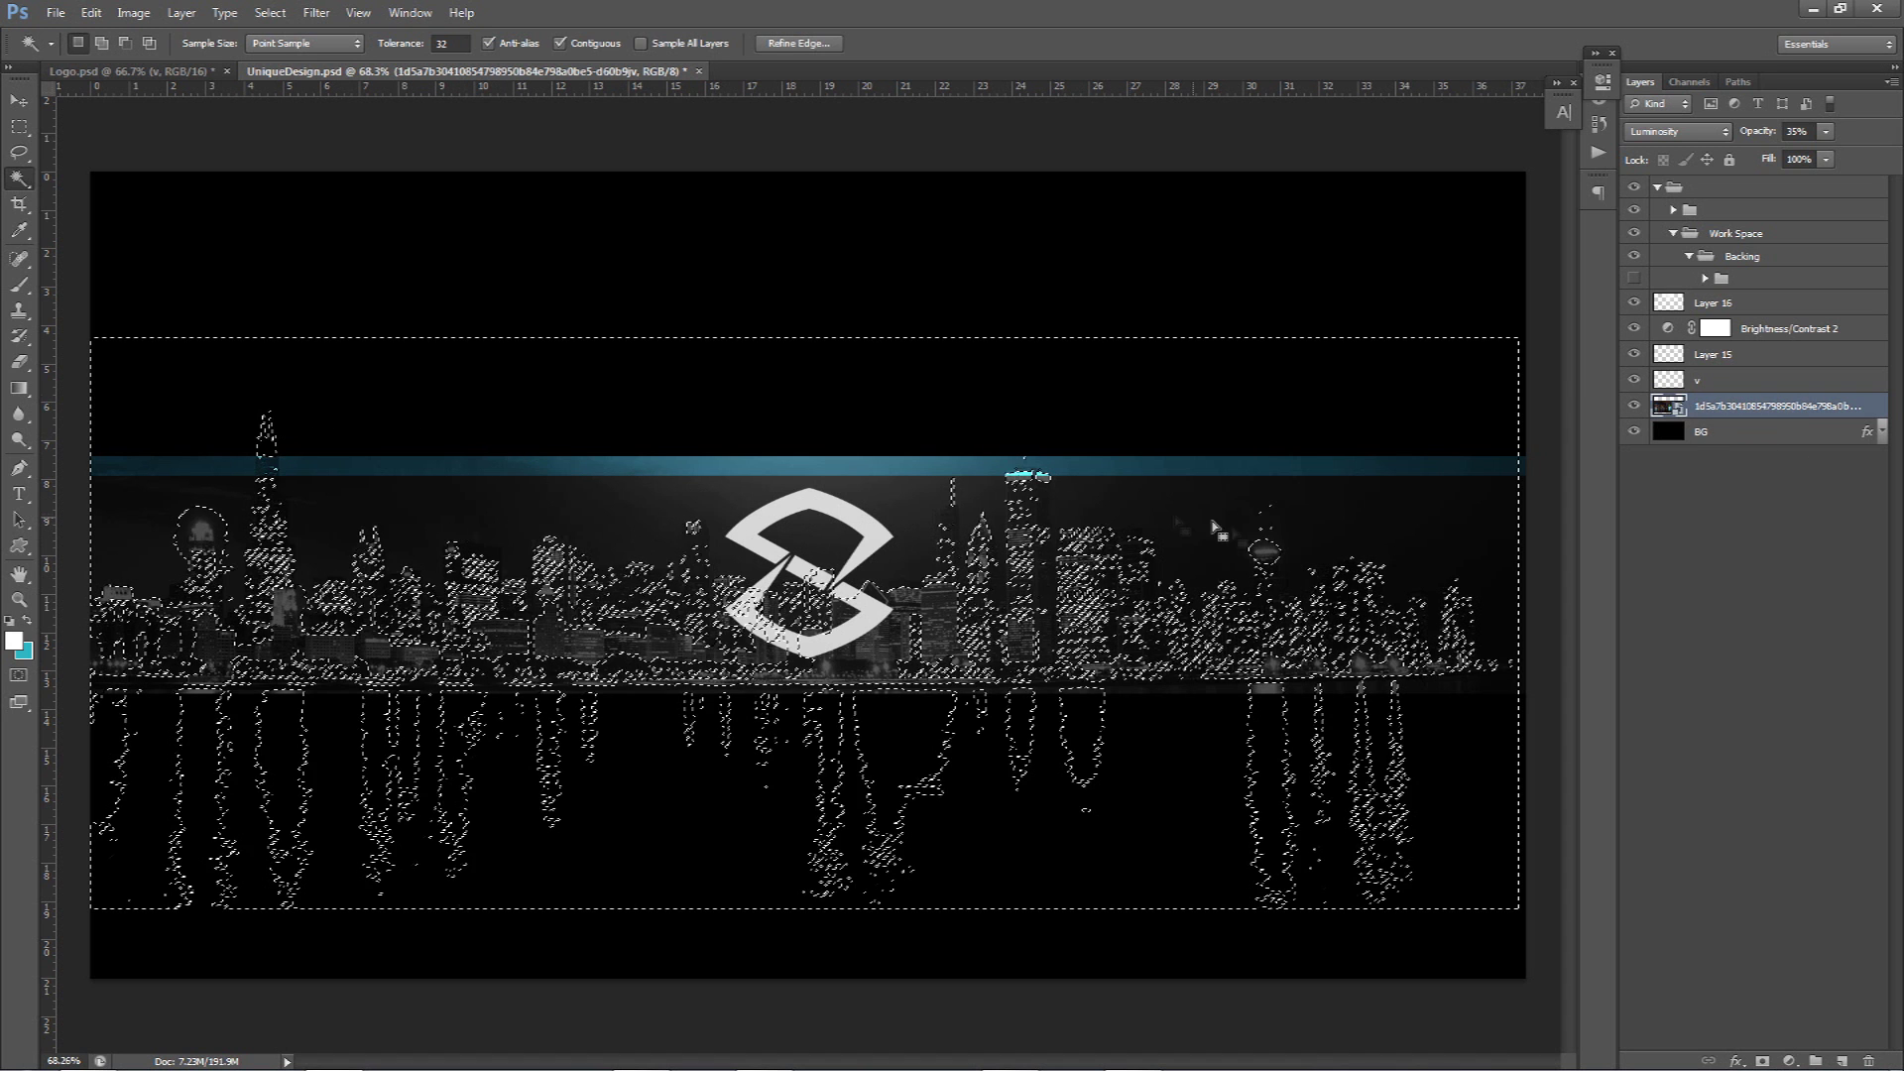
key(ctrl+d)
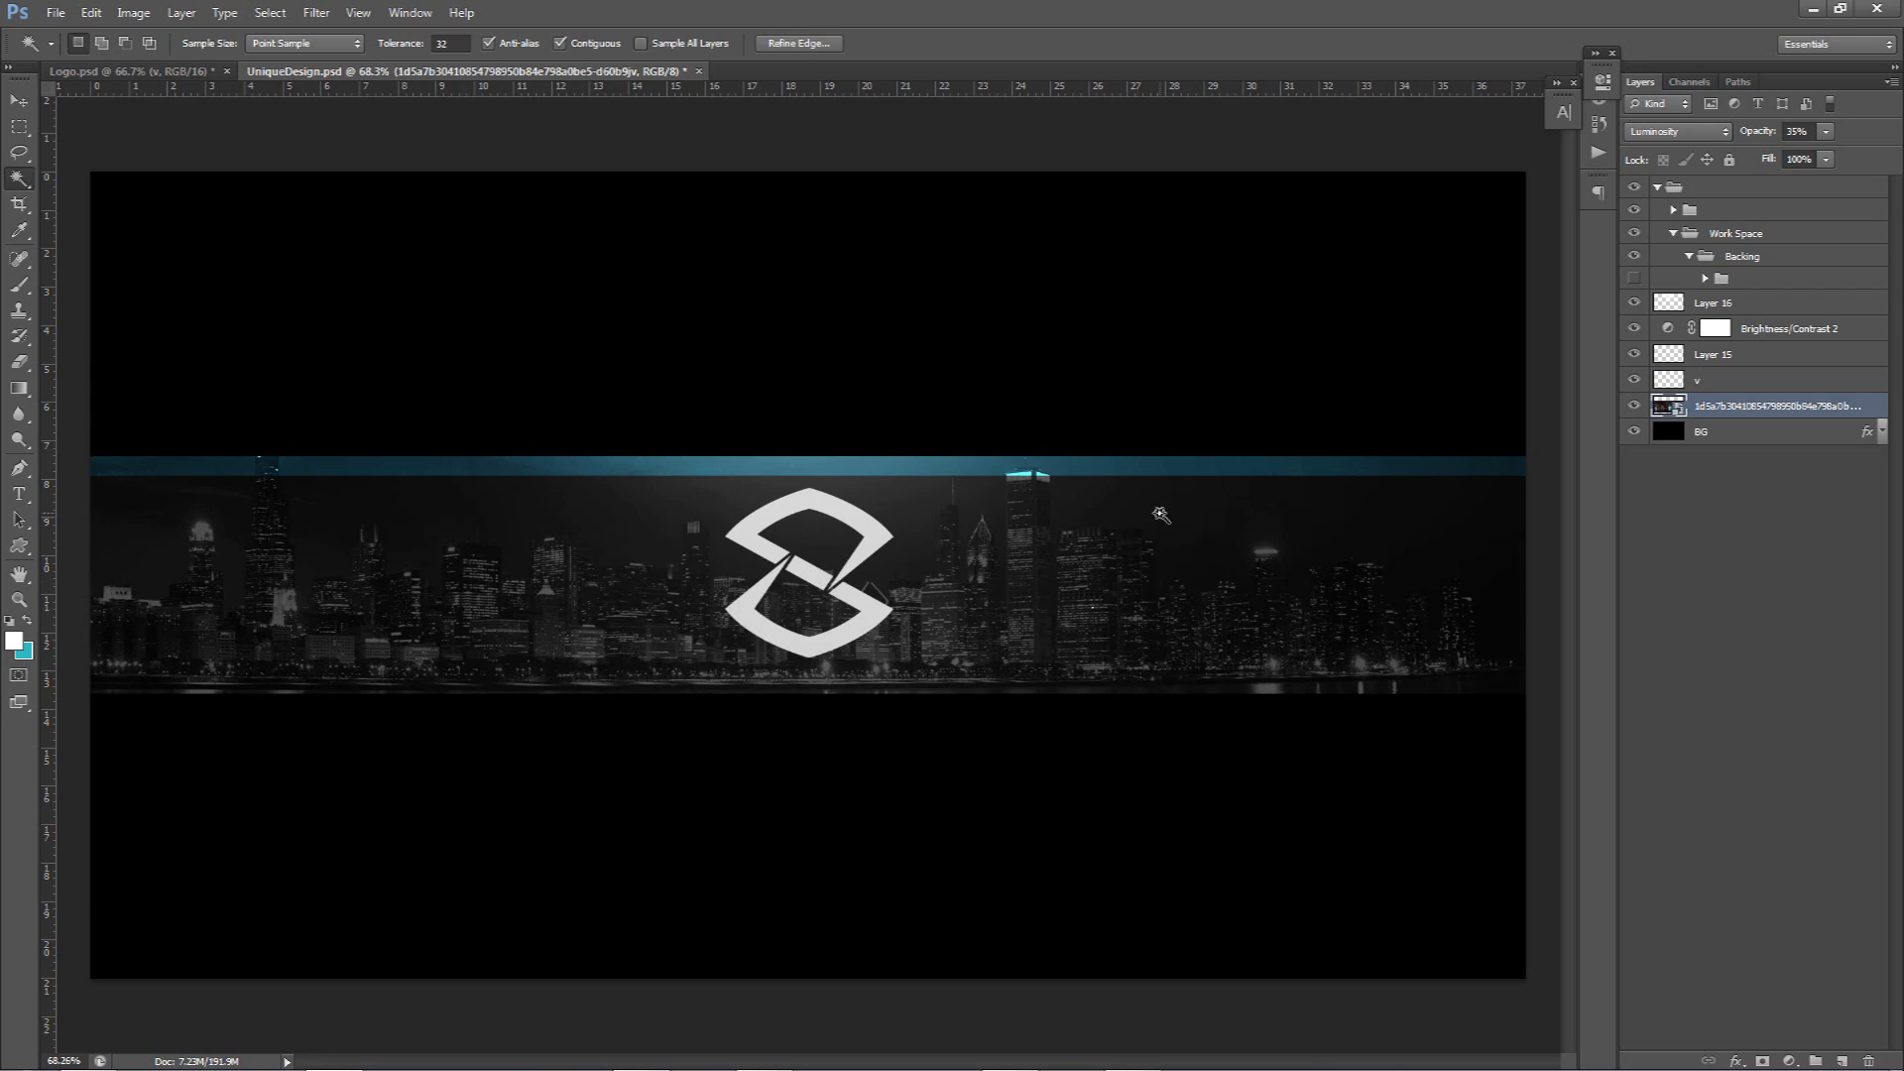
click(1161, 515)
key(ctrl+d)
click(366, 545)
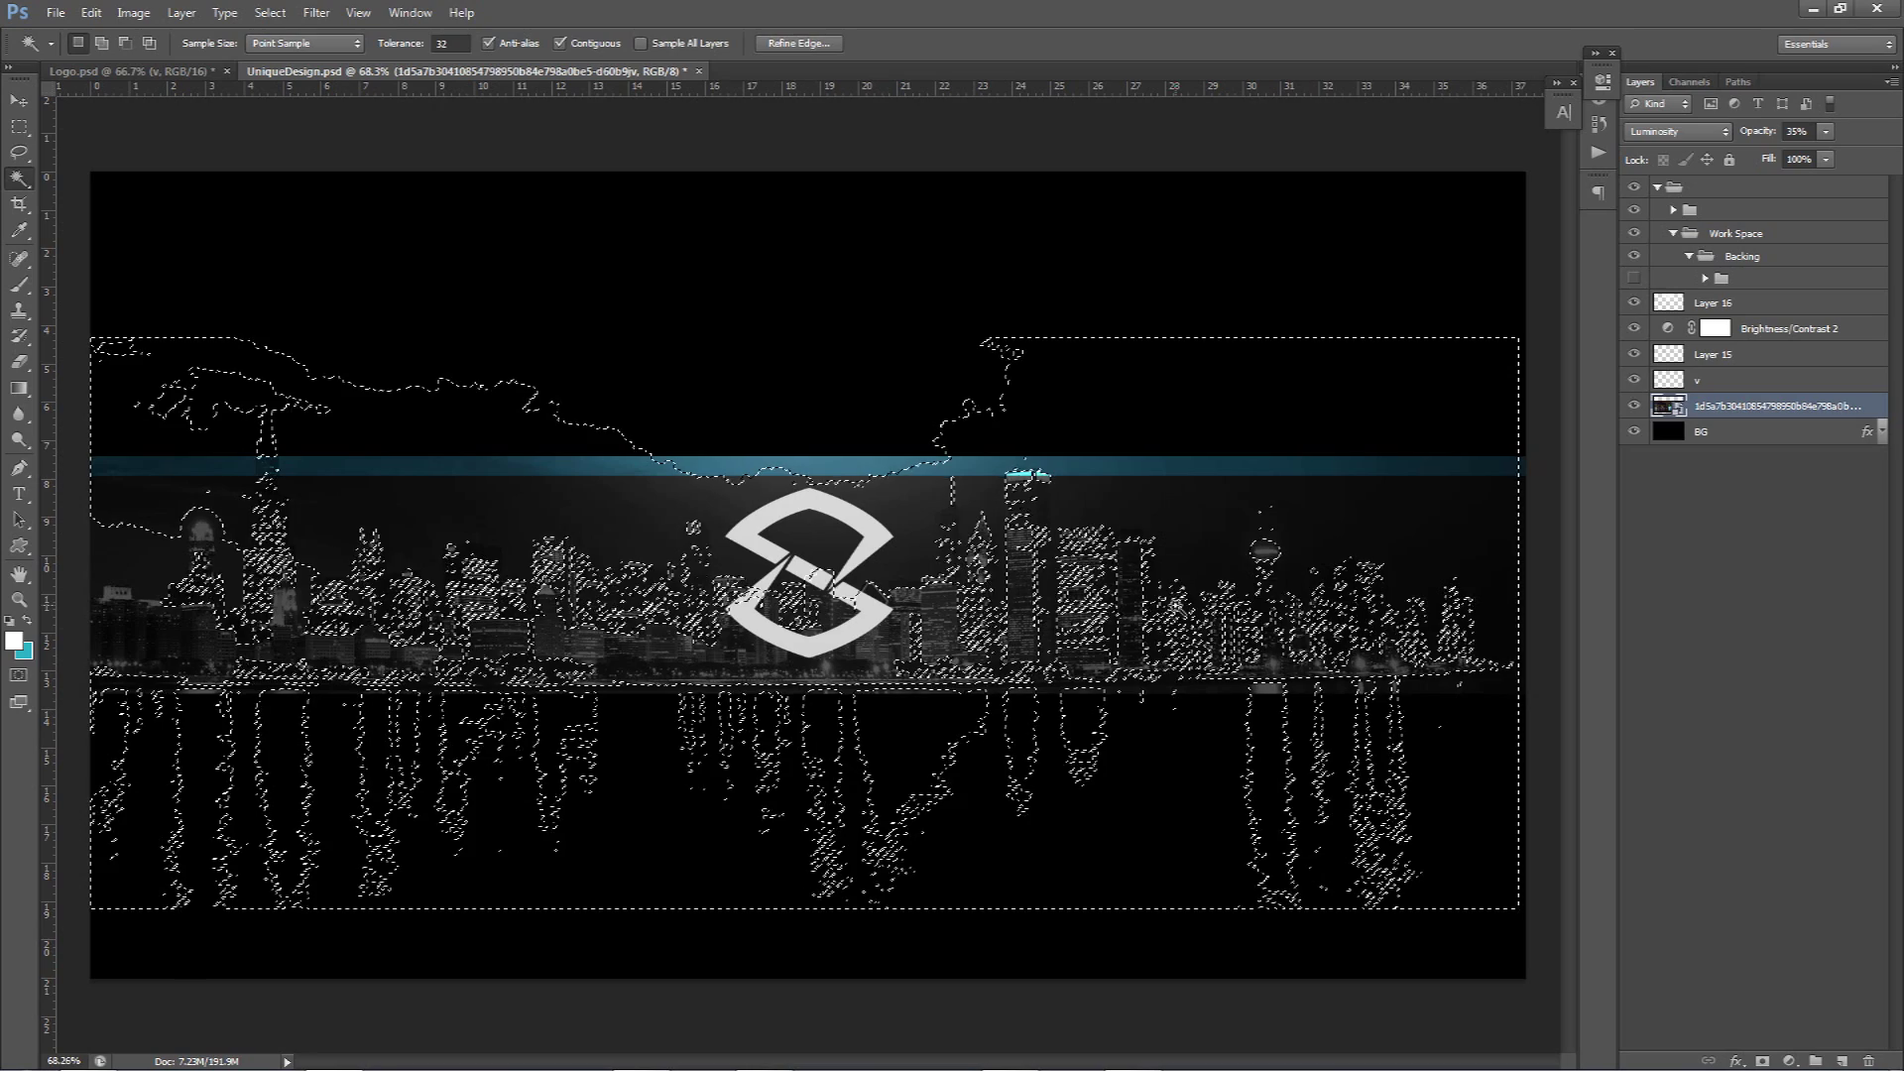
click(510, 524)
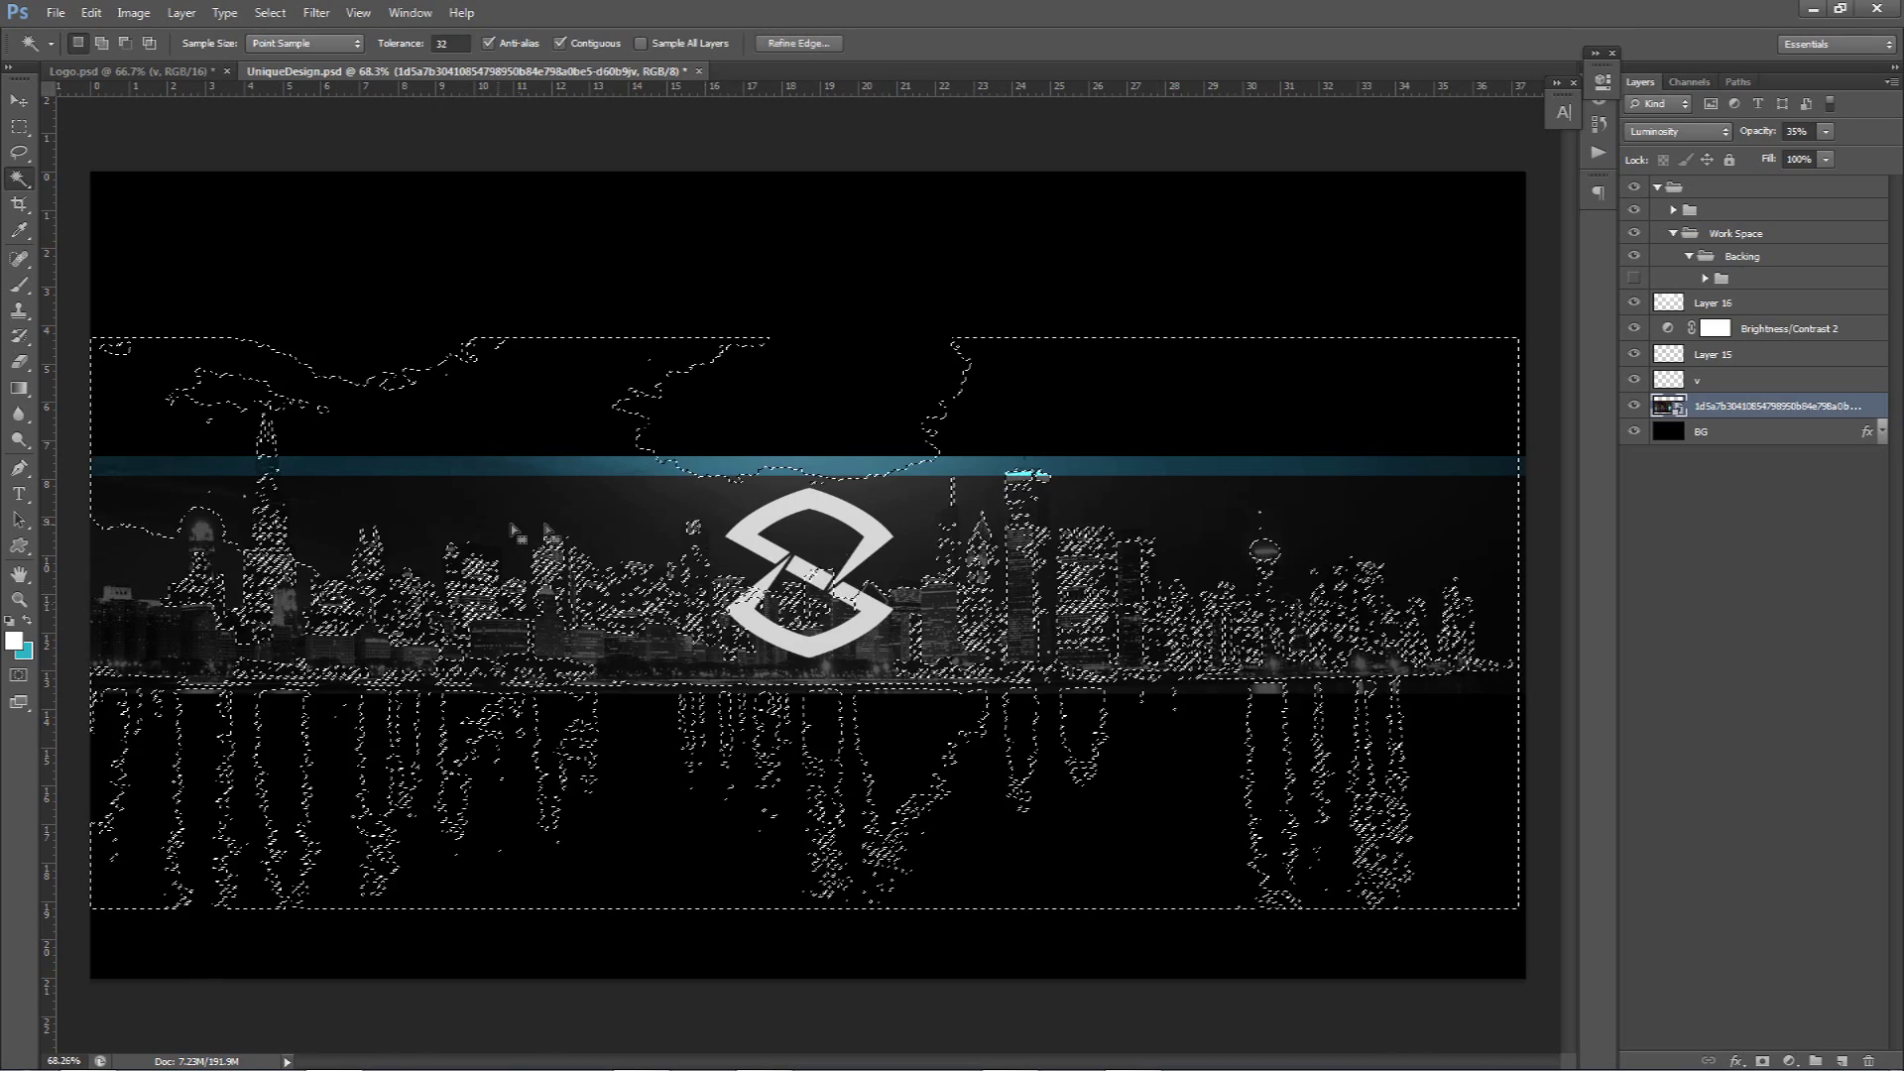
key(ctrl+d)
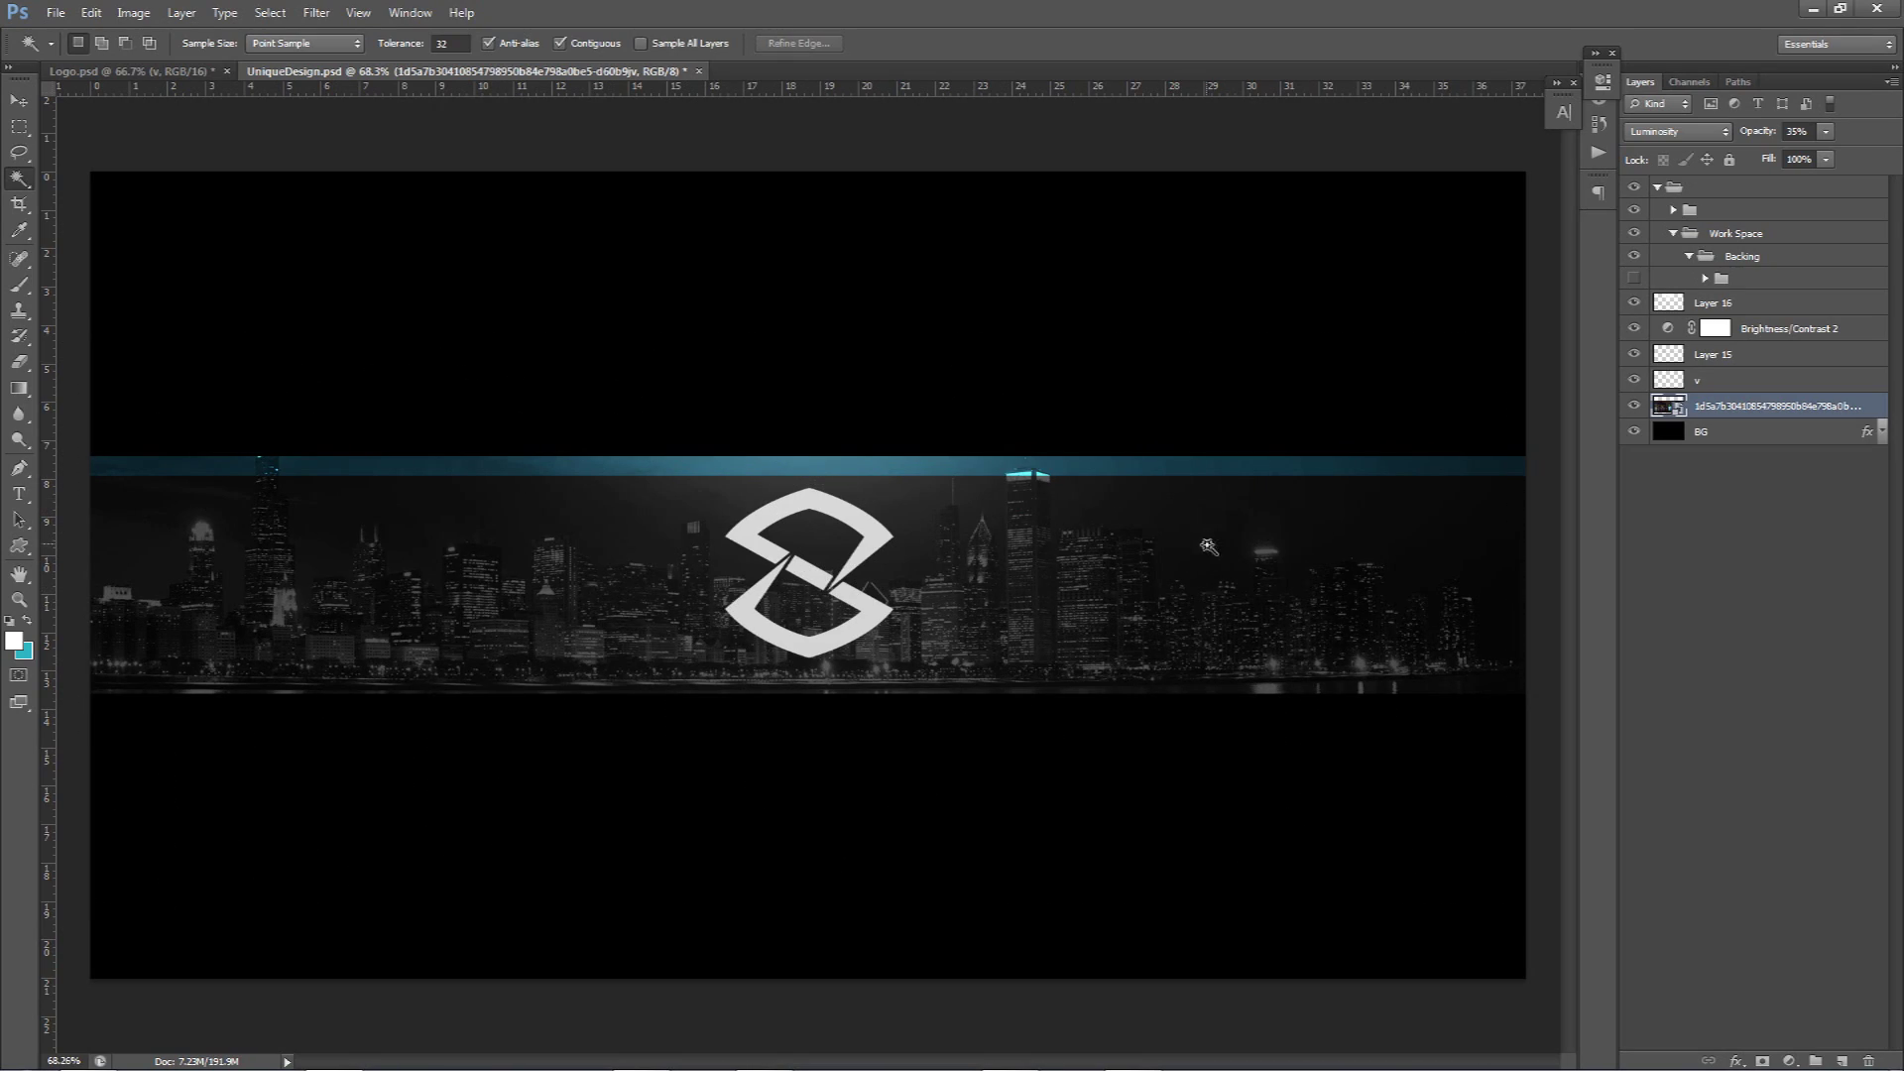
click(1208, 546)
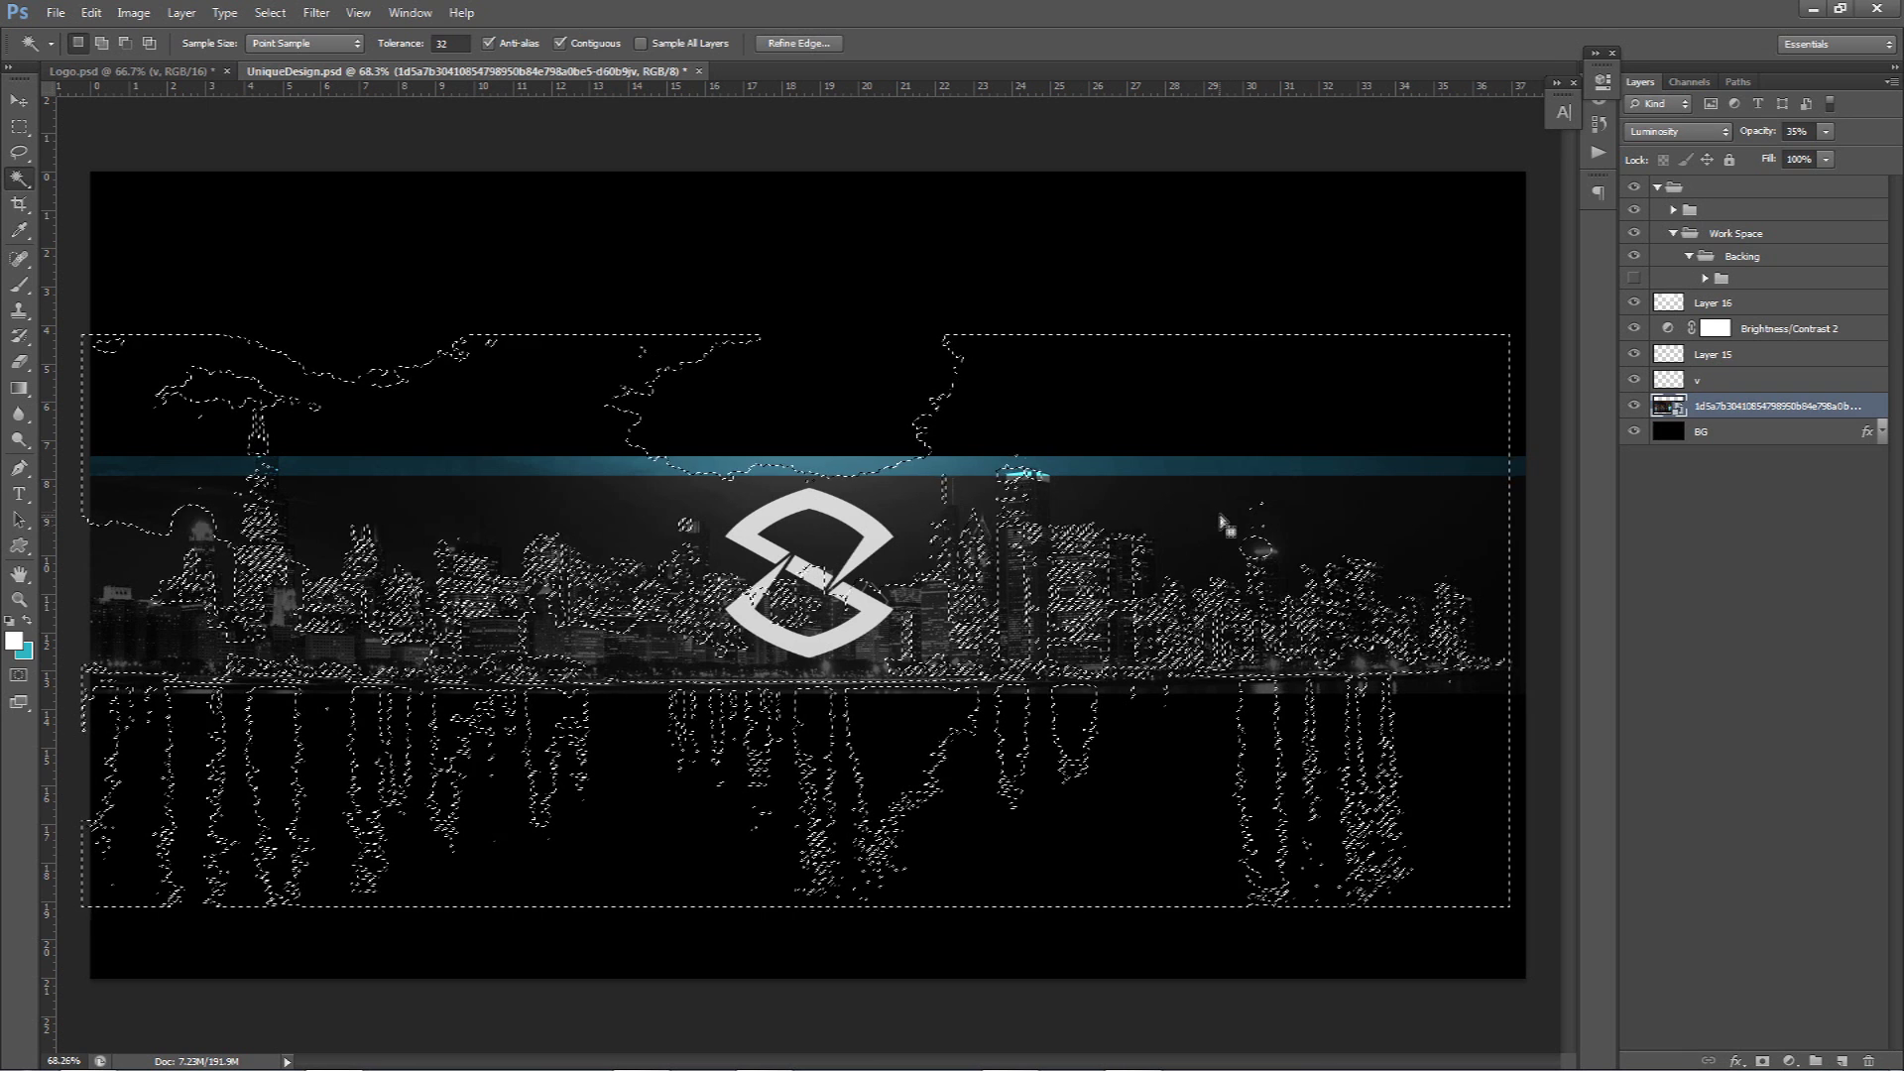
key(ctrl+d)
- Shift the skyline image slightly to the right
key(v)
drag(1179, 581, 1178, 584)
click(1138, 595)
- Magic Wand-select the skyline and its reflections, adding more buildings
key(w)
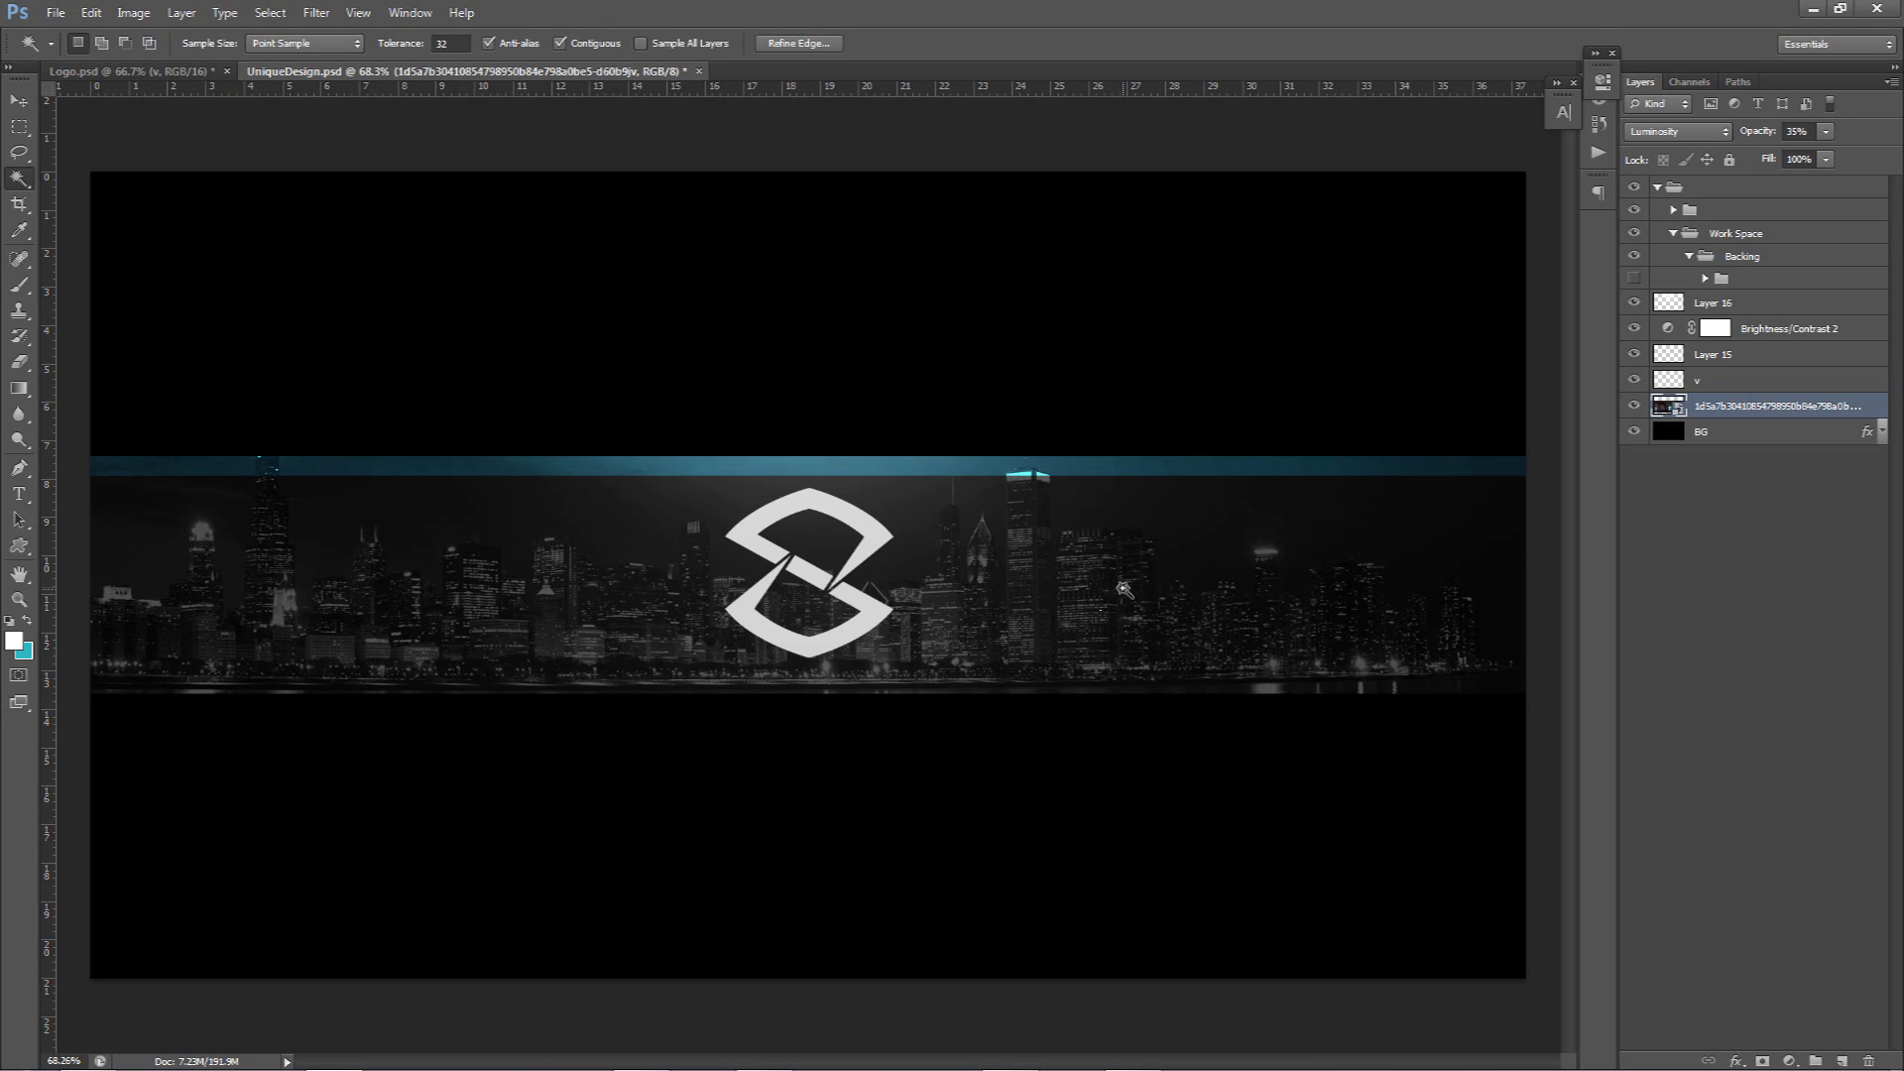
click(1122, 579)
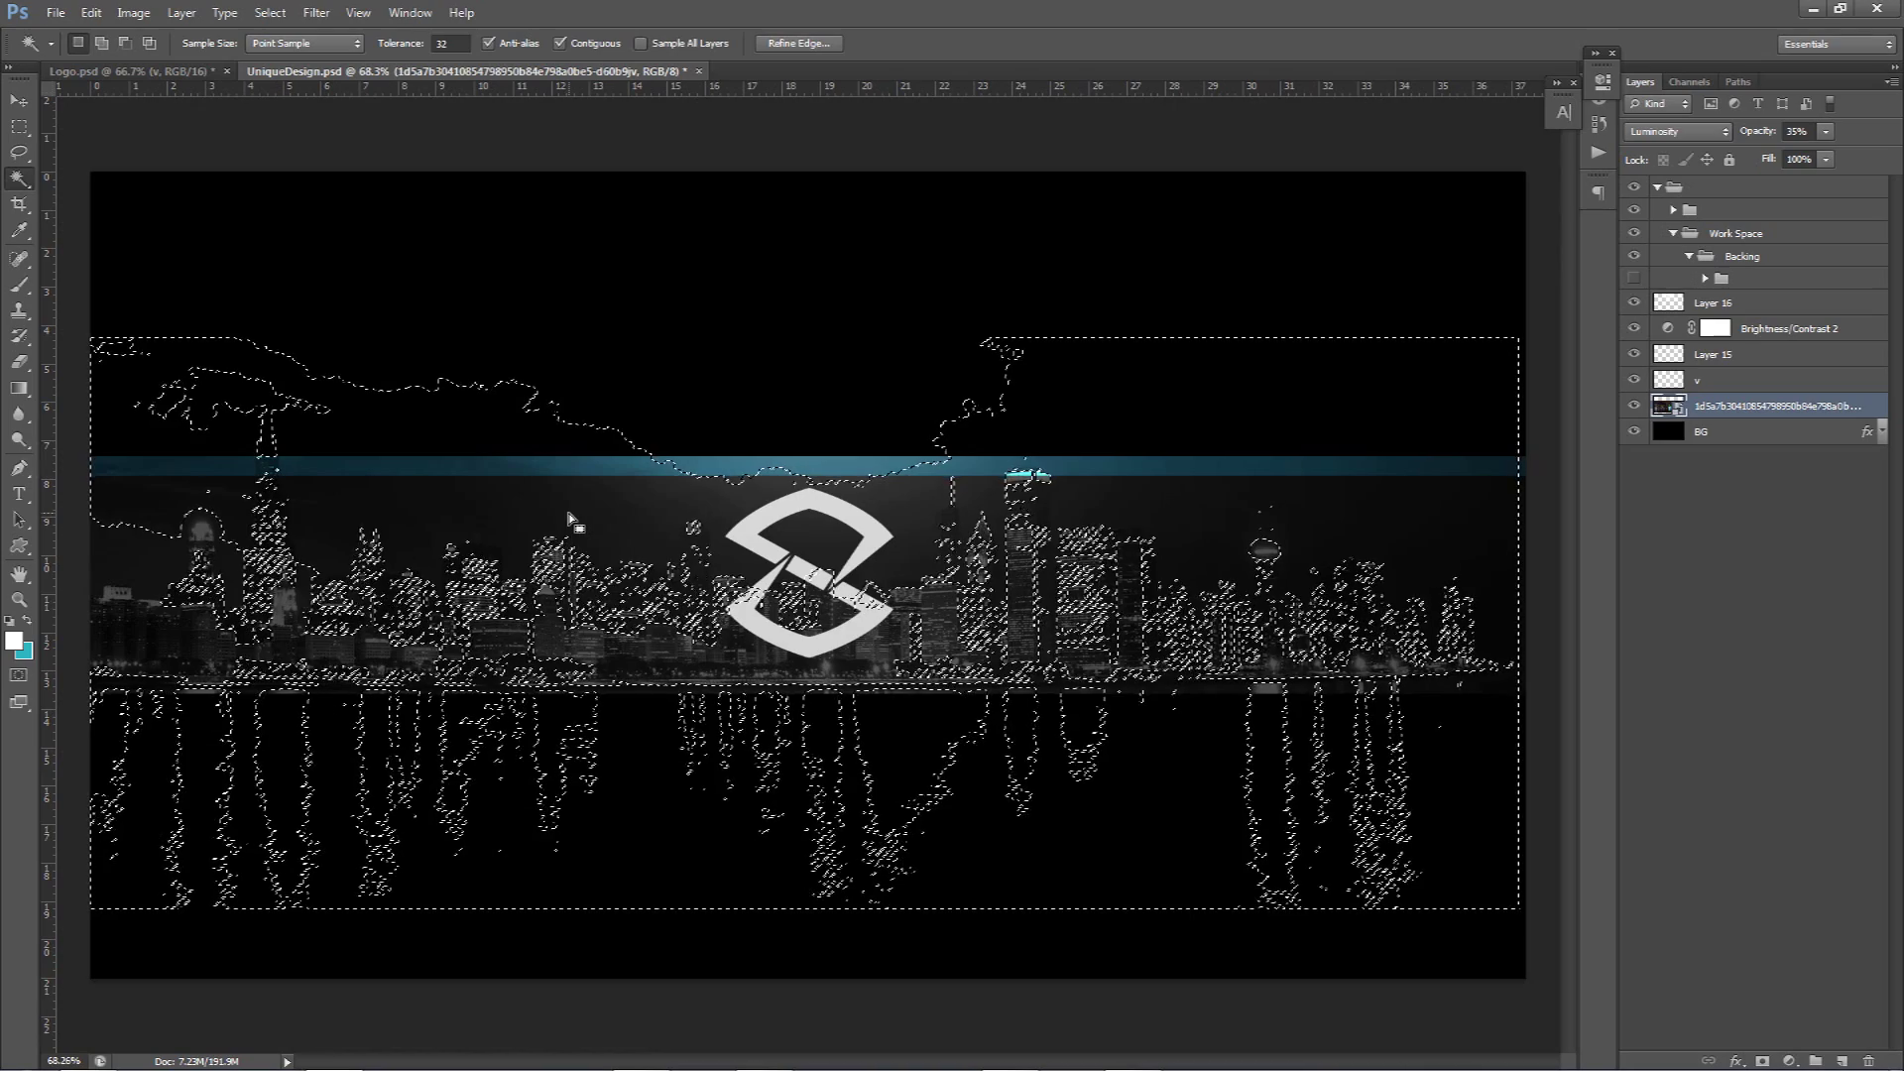
key(ctrl+d)
key(ctrl+shift+d)
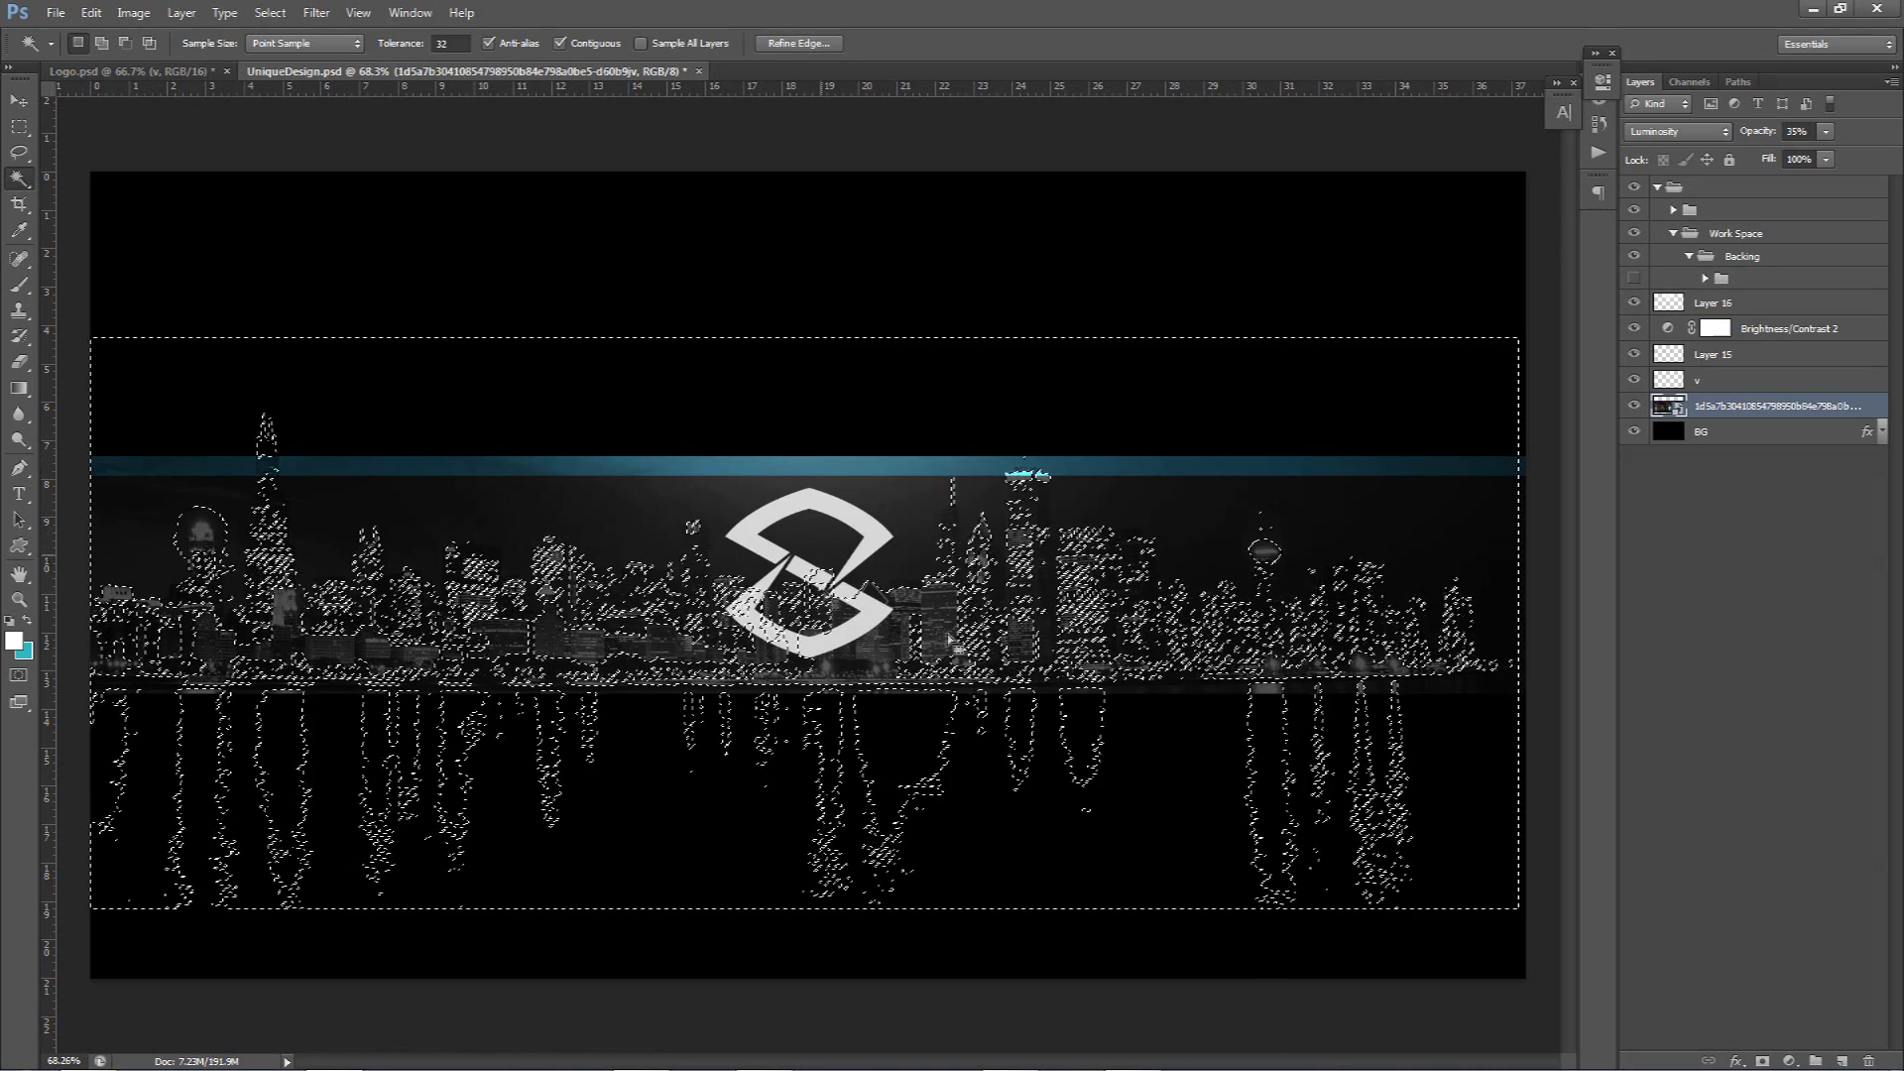
shift+click(655, 509)
key(ctrl+d)
key(ctrl+shift+d)
key(ctrl+d)
- Reselect the skyline and reflections with a new tolerance and add empty Layer 17
click(642, 550)
key(ctrl+z)
key(ctrl+shift+d)
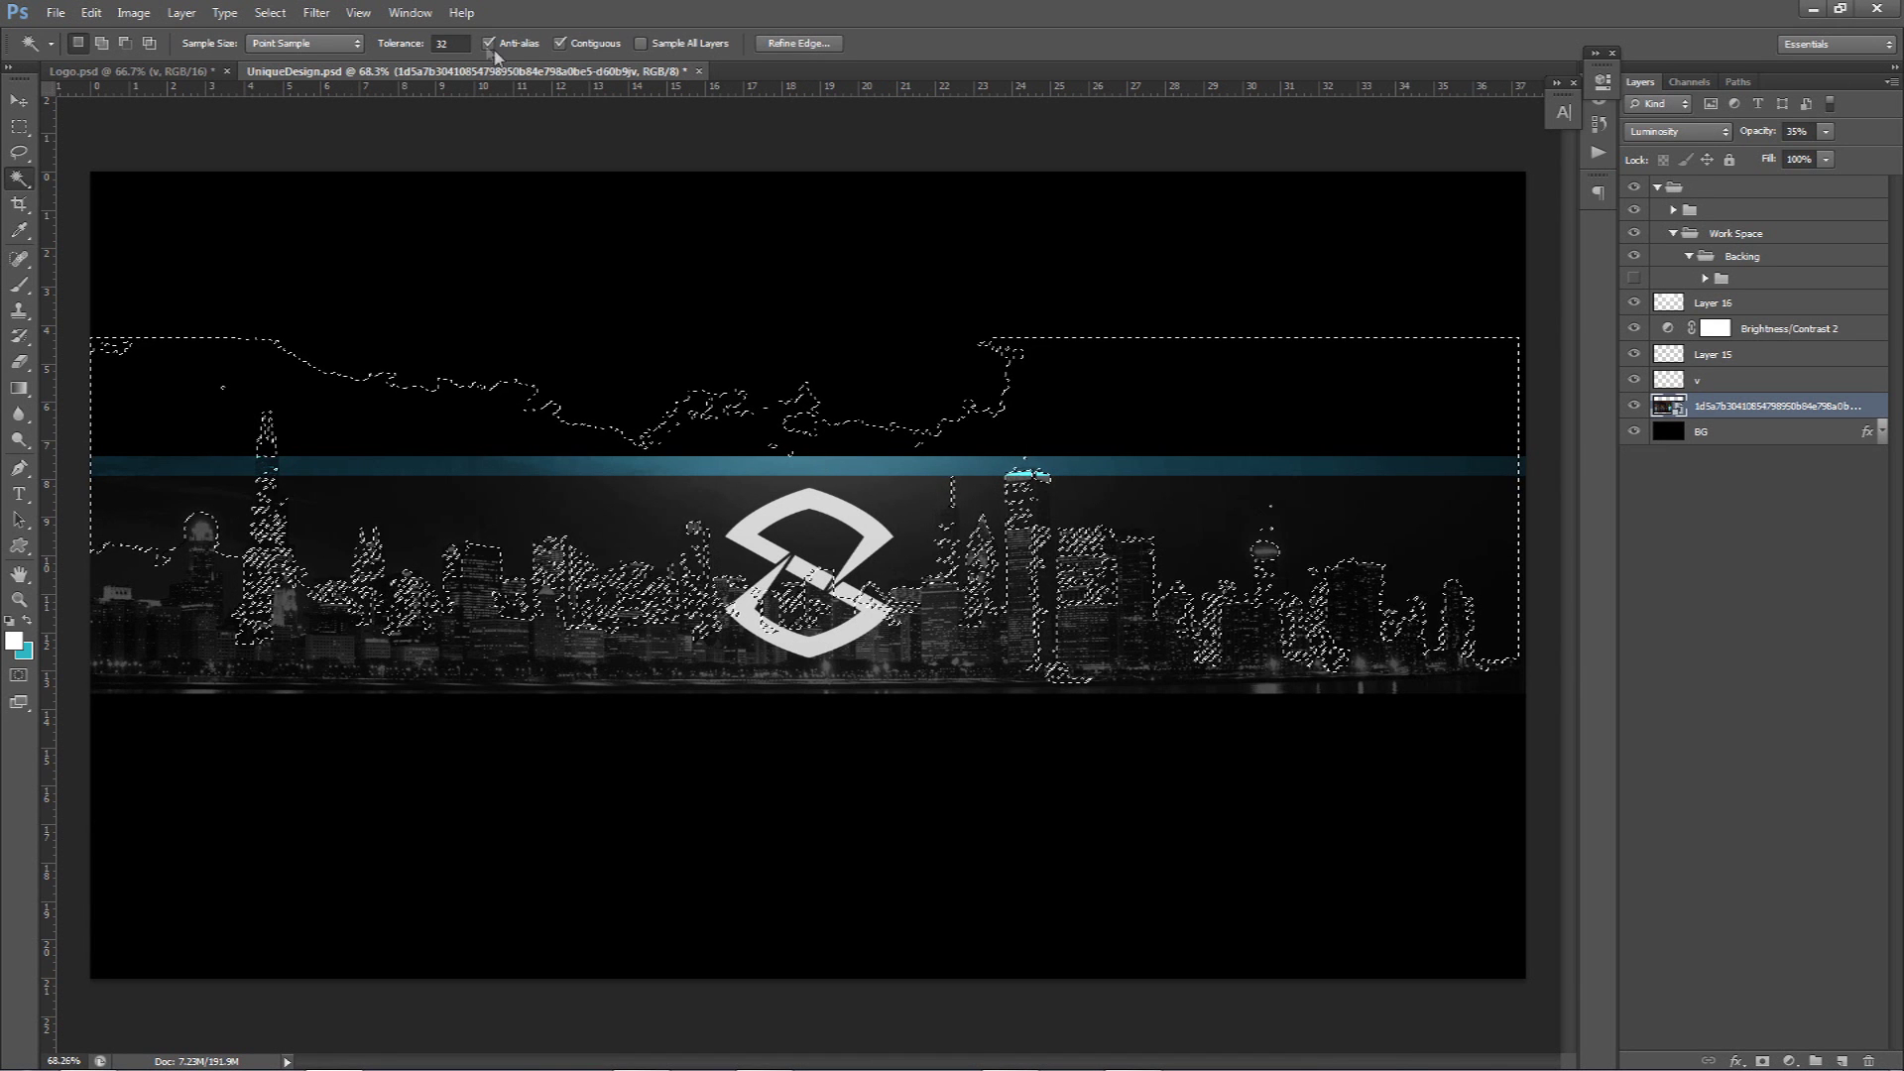
key(Return)
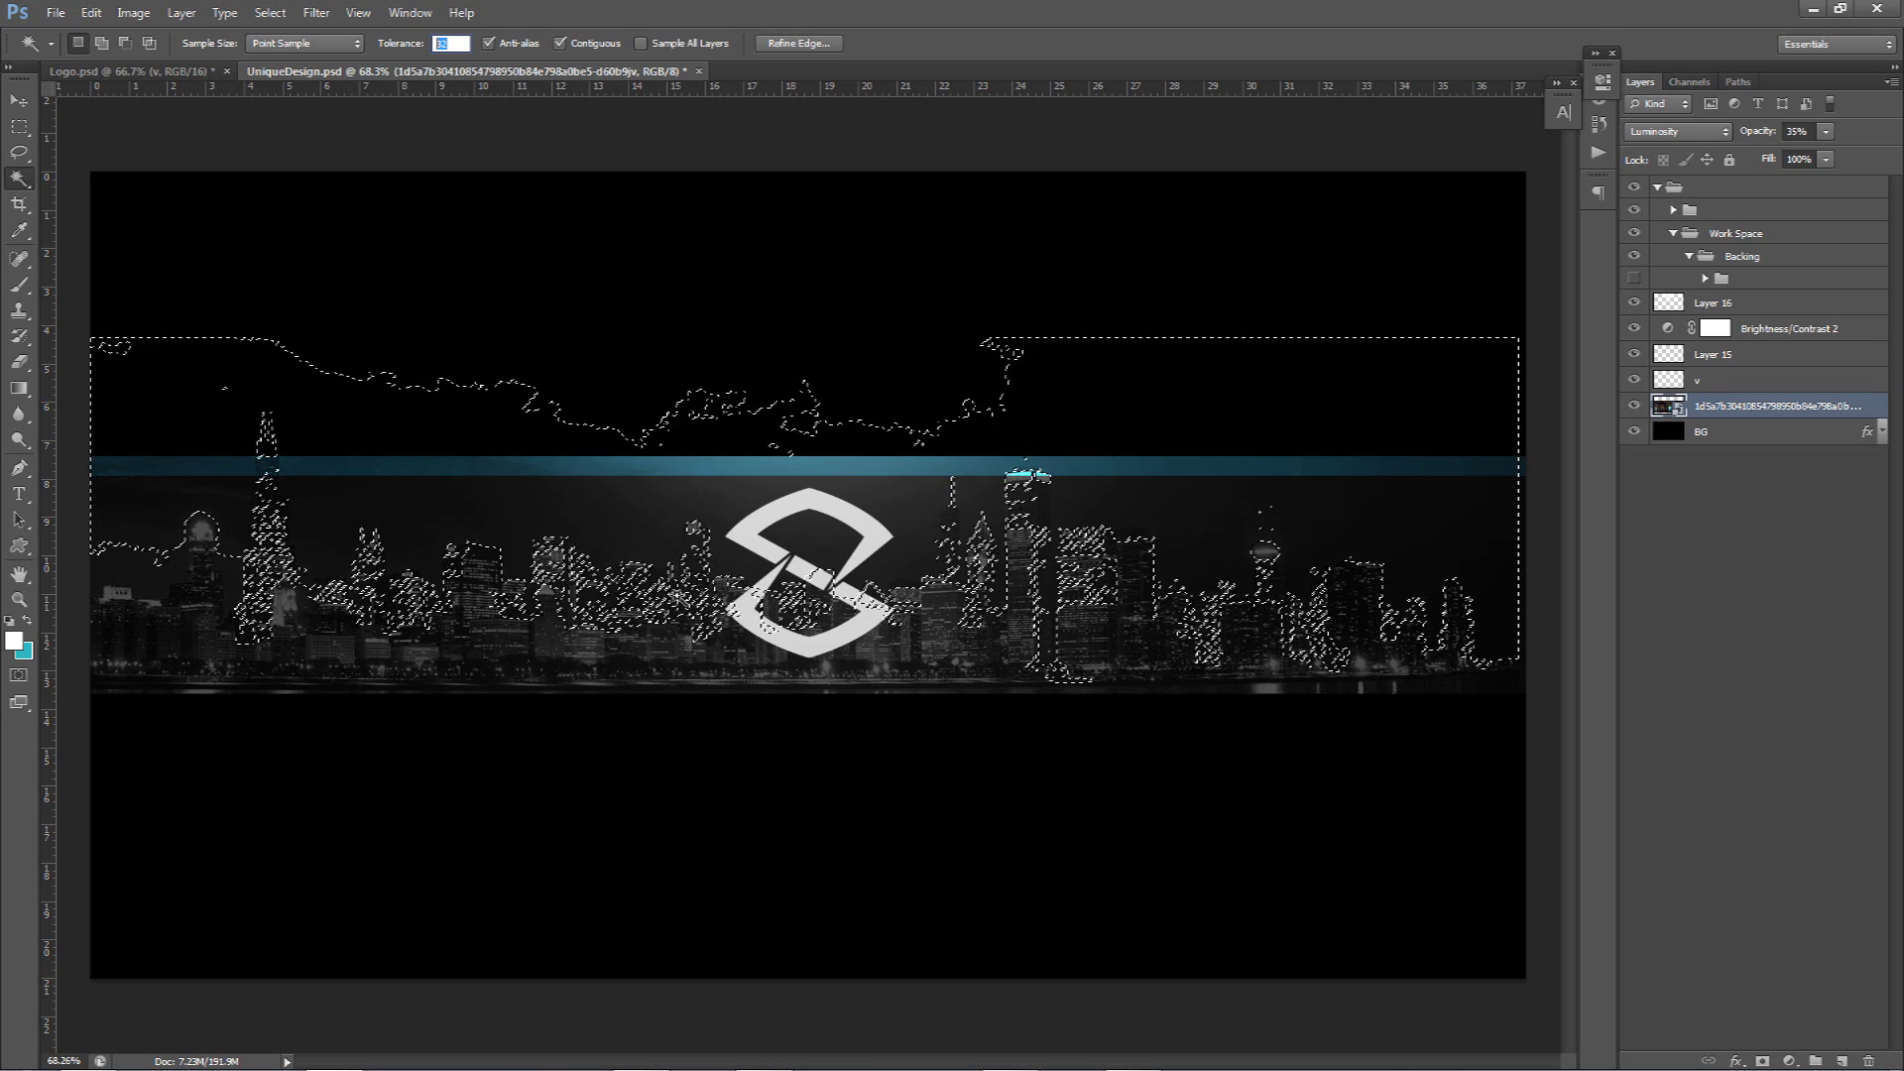
shift+click(582, 579)
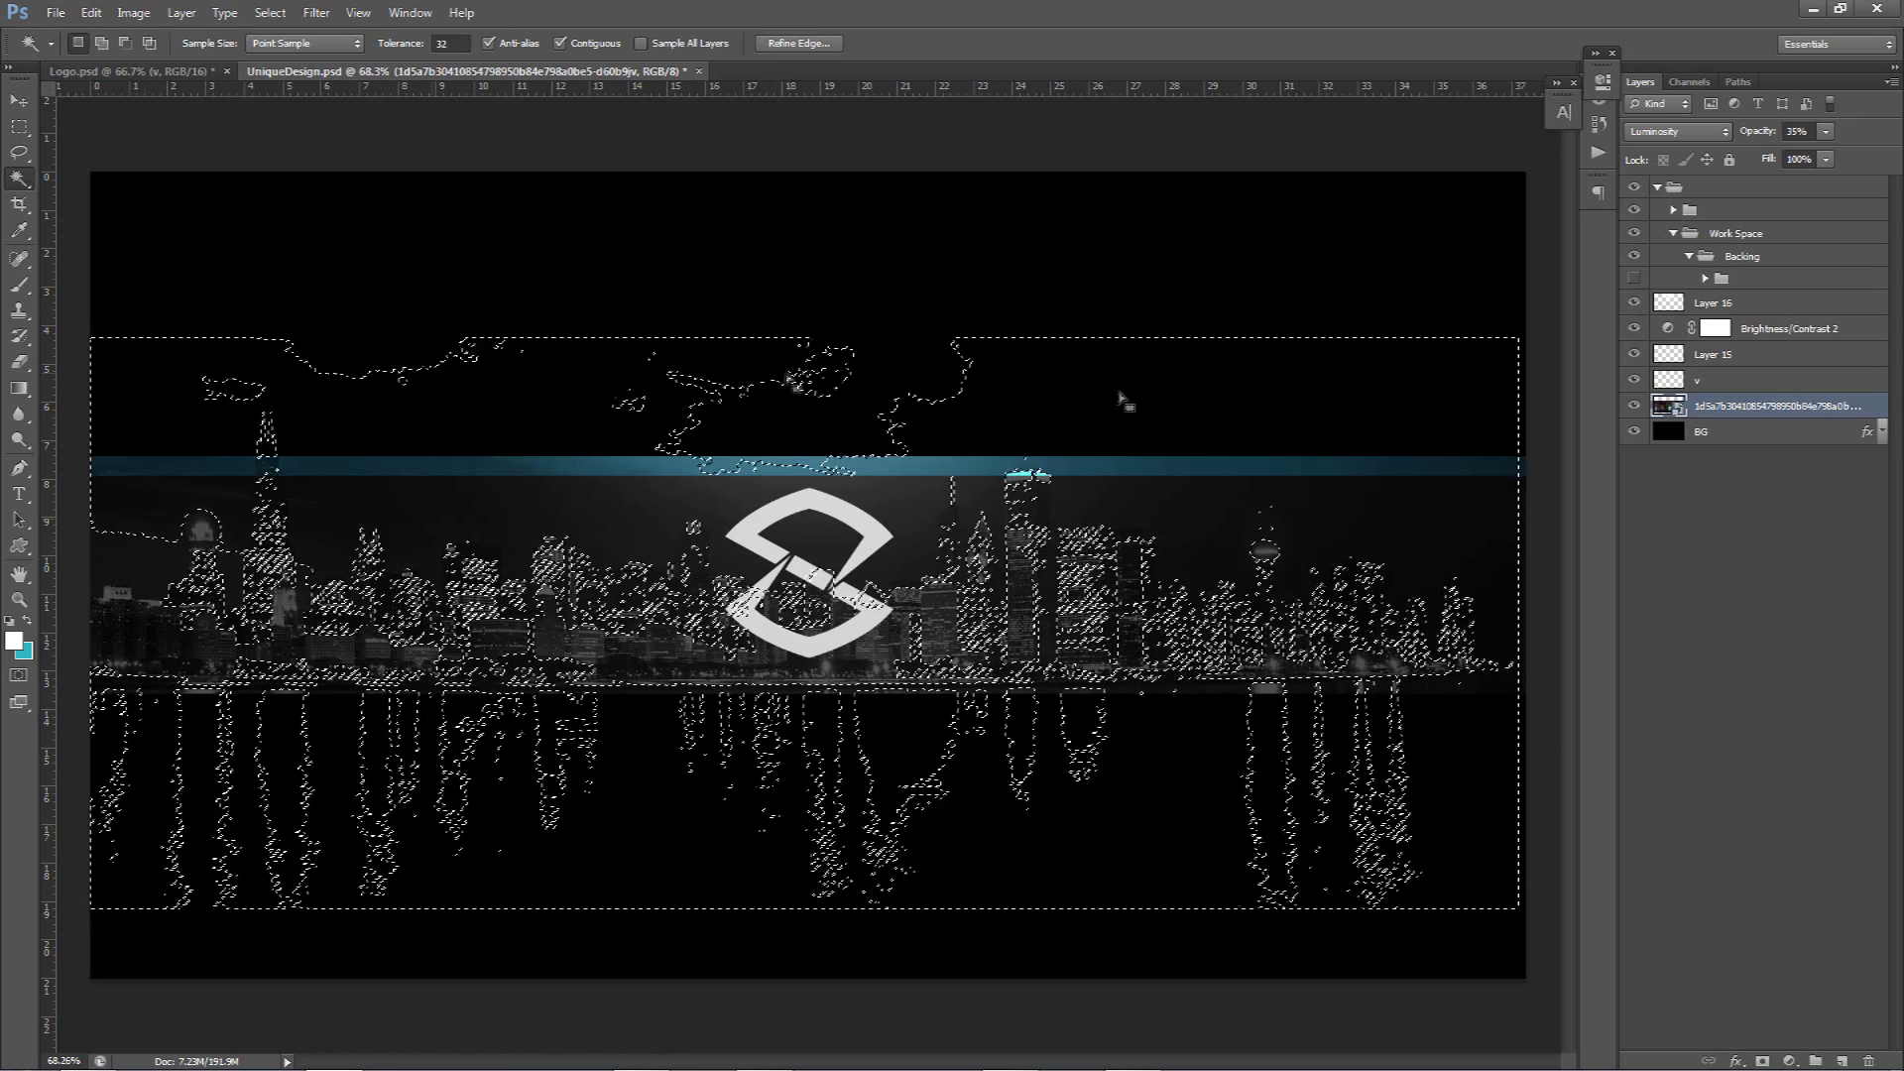
key(ctrl+shift+alt+n)
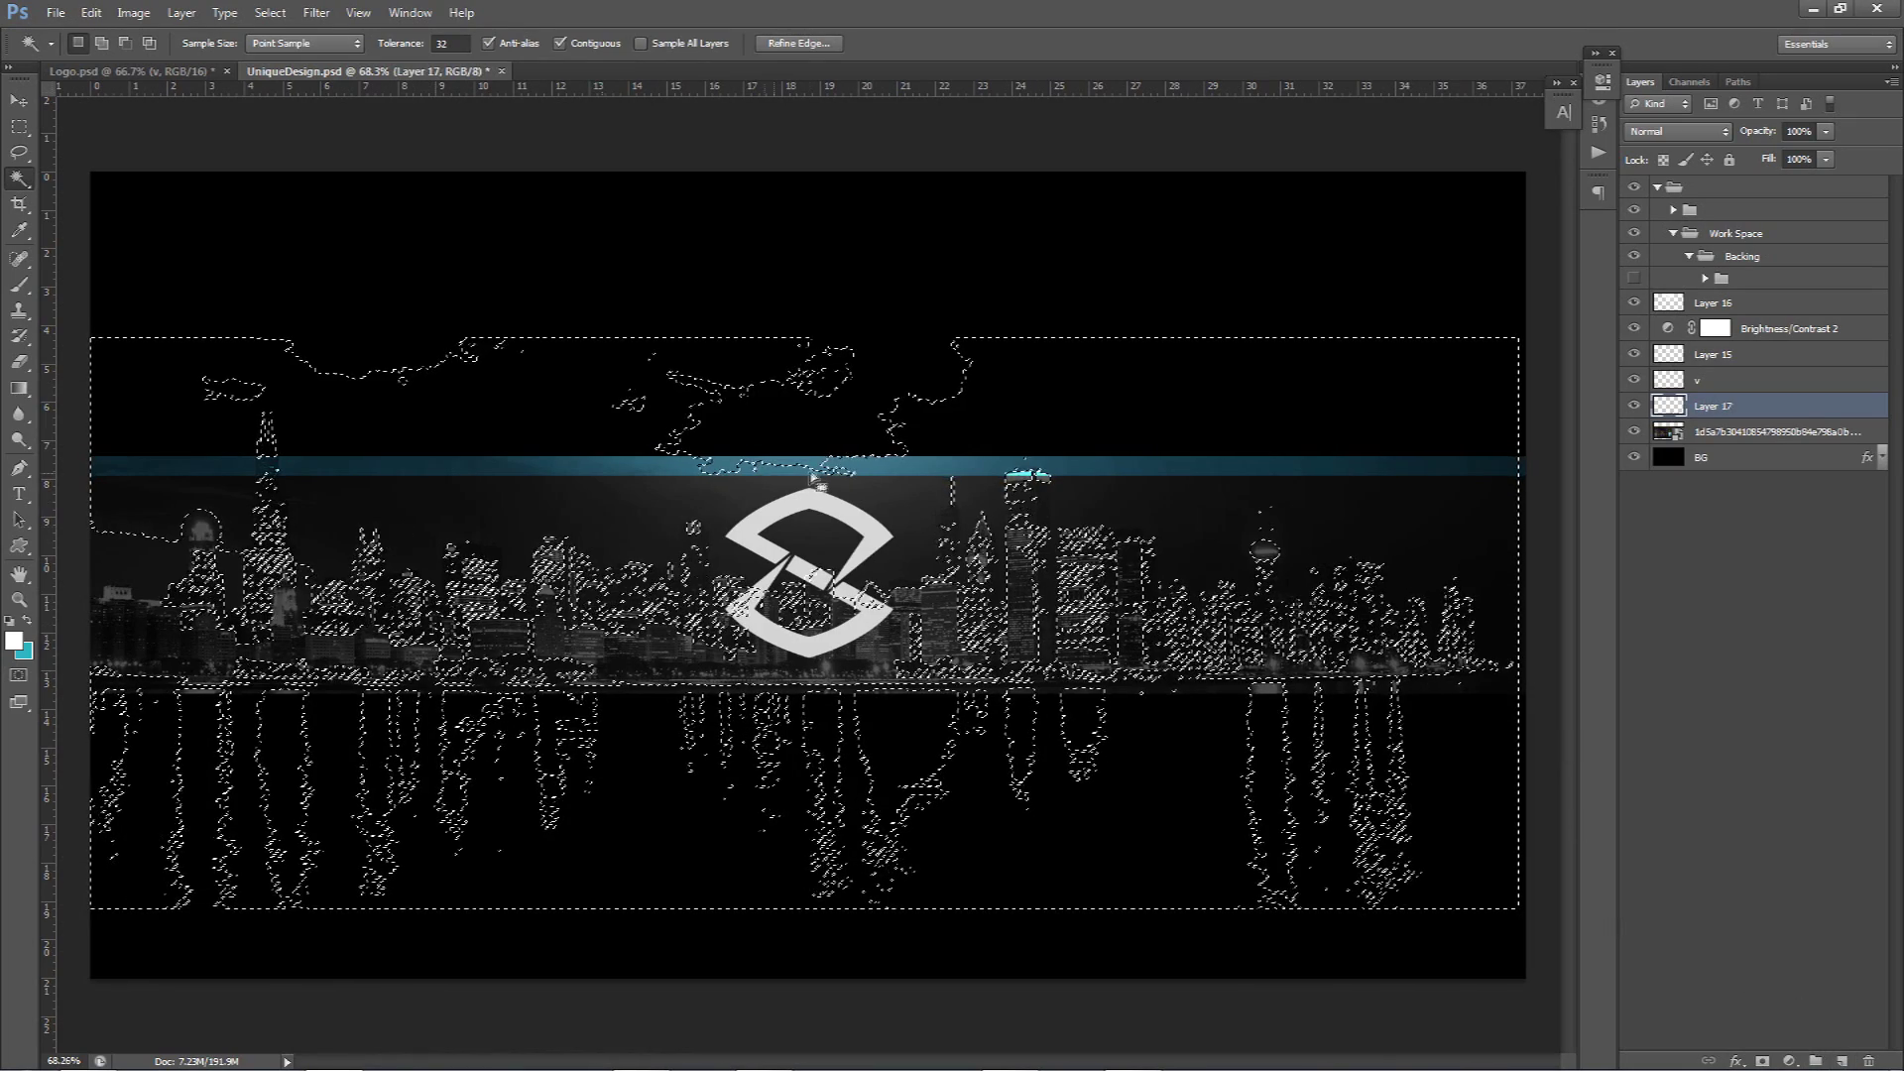
- Make teal the foreground colour and switch to the Rectangular Marquee tool
key(x)
click(17, 643)
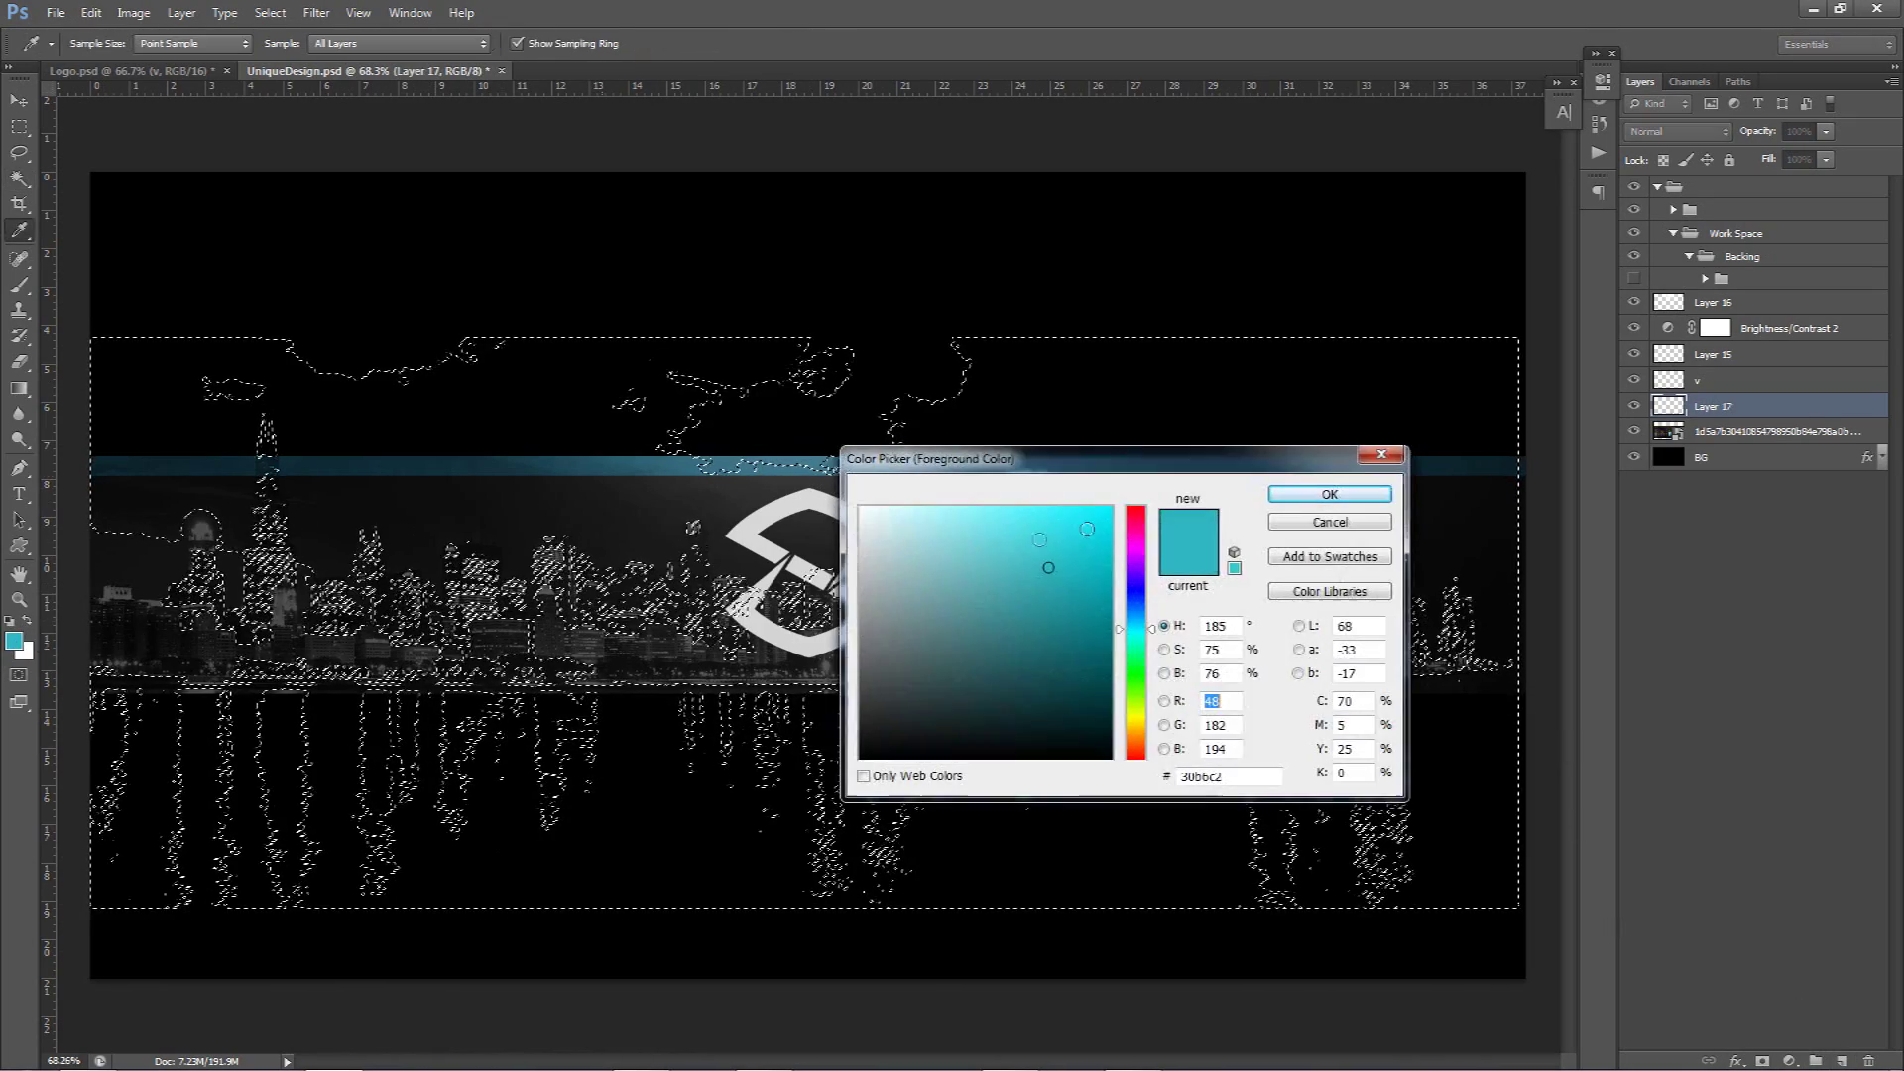
key(Return)
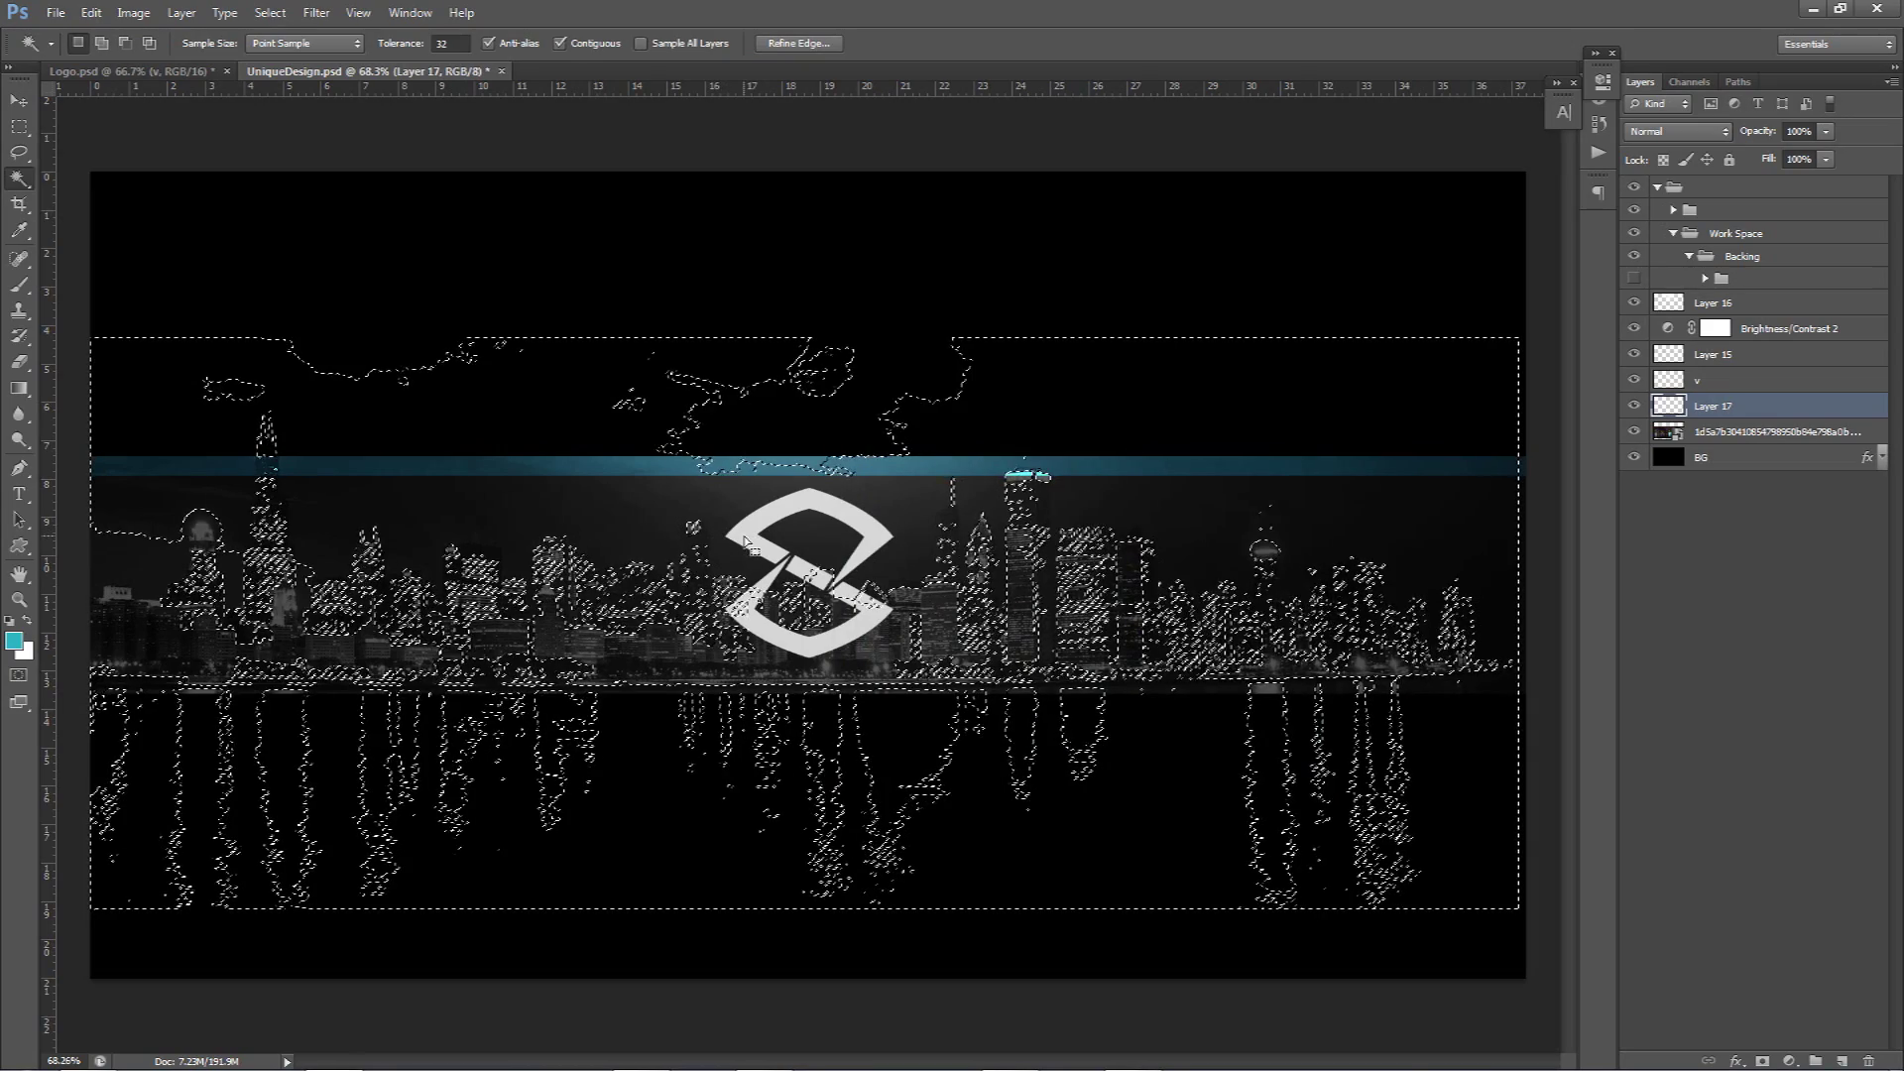
key(m)
right_click(45, 111)
click(99, 134)
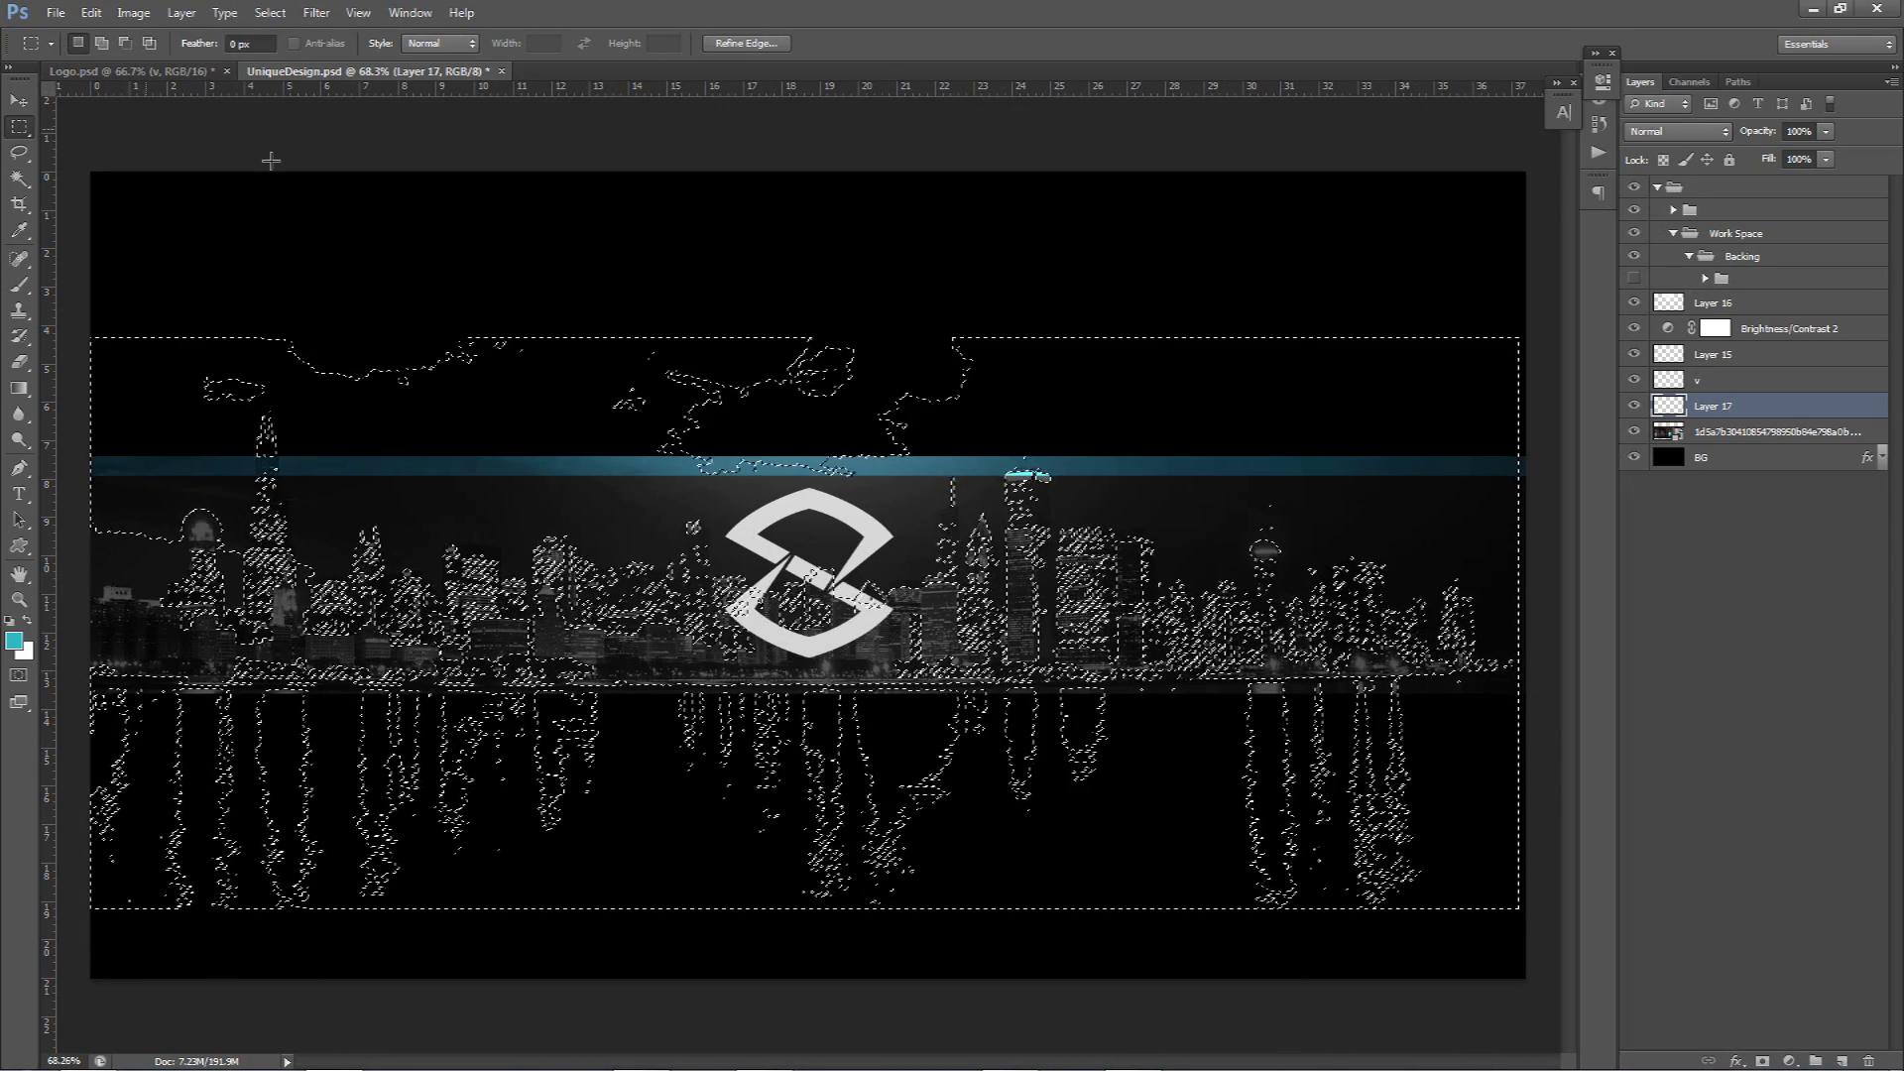
- Stroke the skyline selection with a 1 px teal outline, then deselect
right_click(1101, 367)
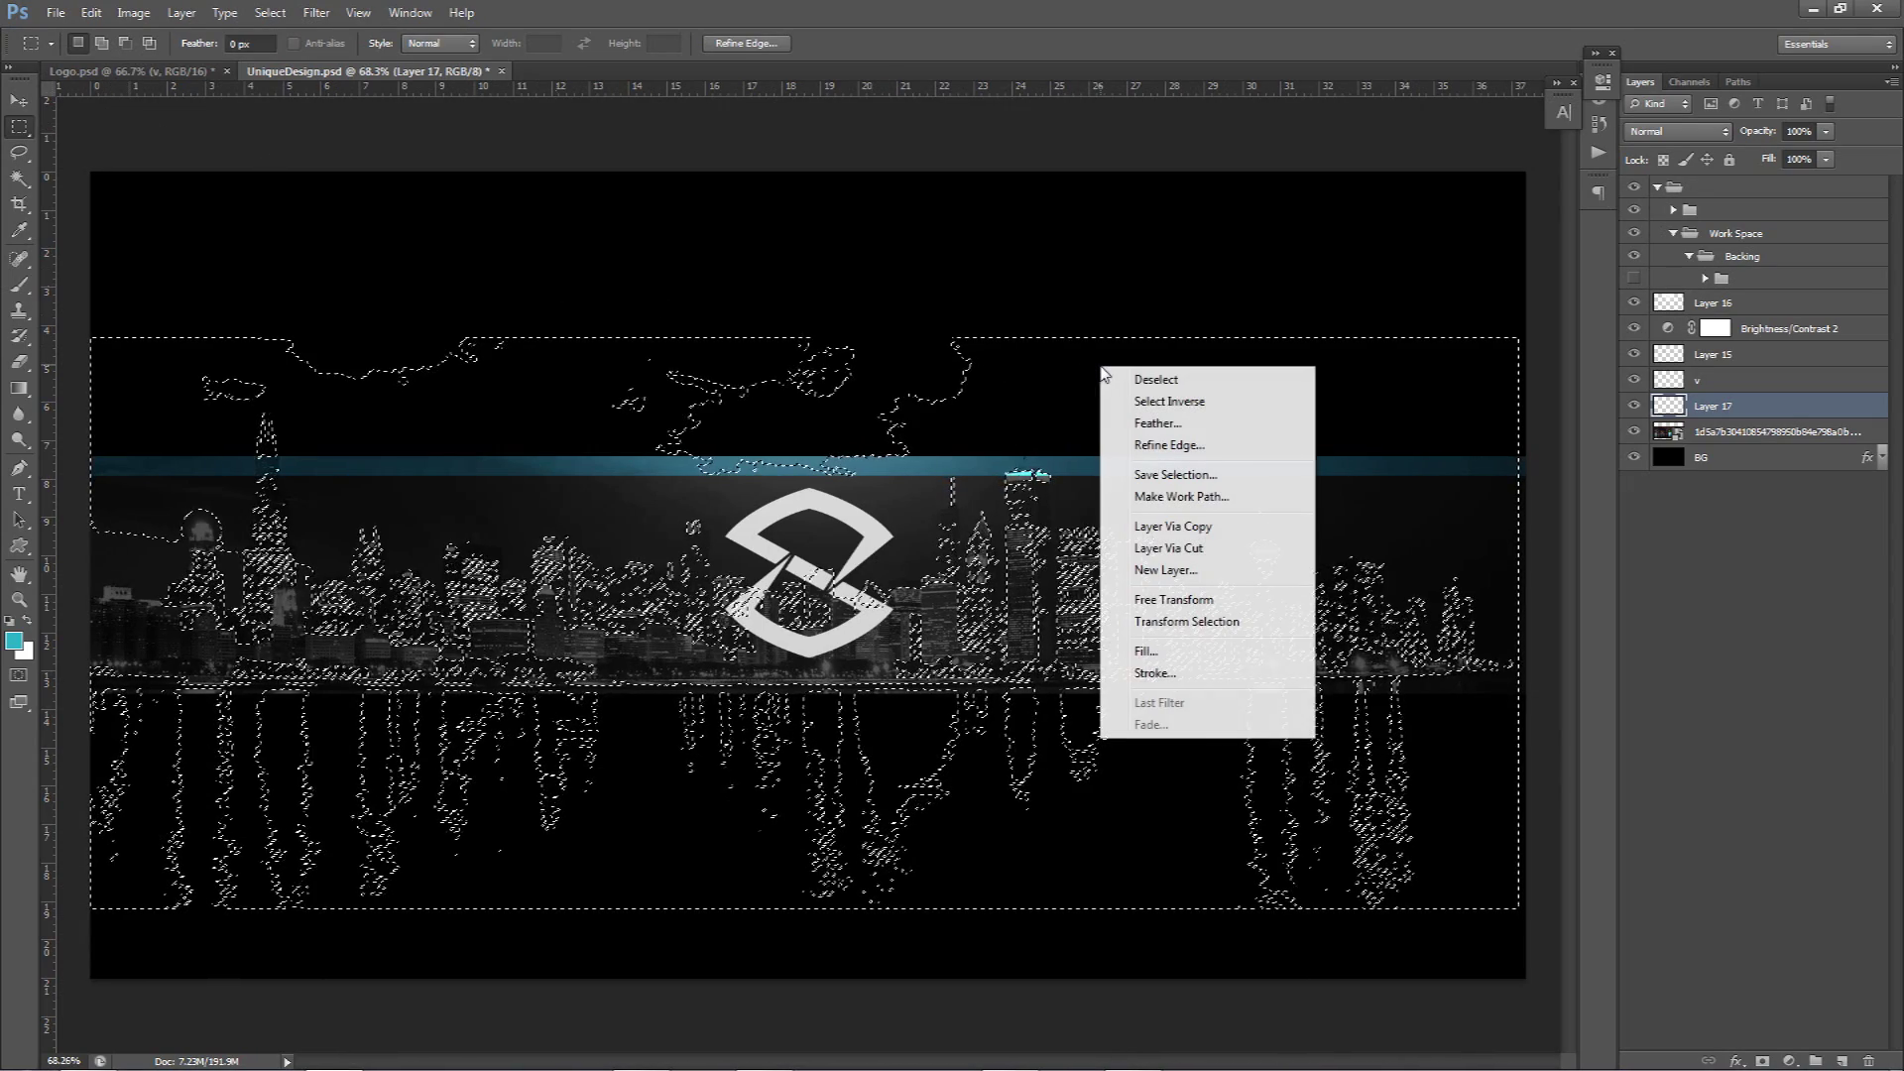
click(1202, 672)
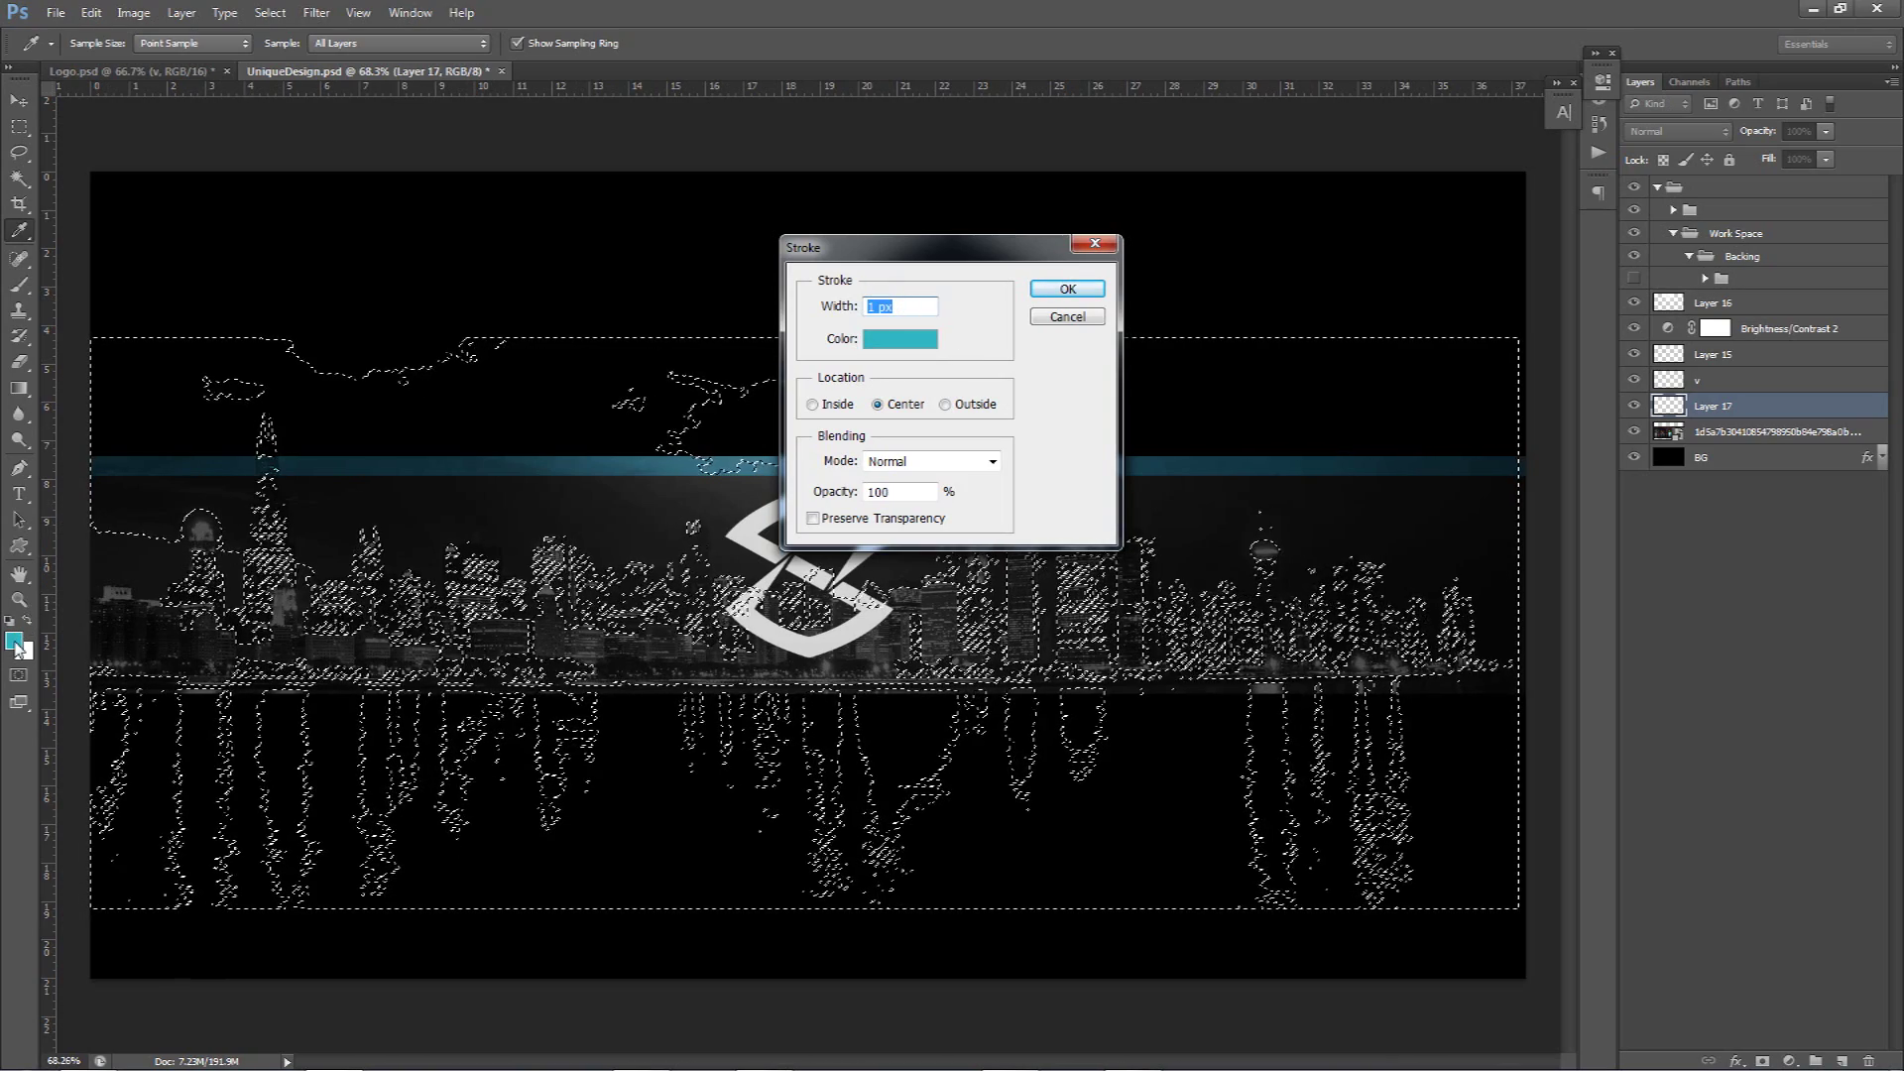
click(1066, 289)
right_click(1092, 490)
click(1171, 503)
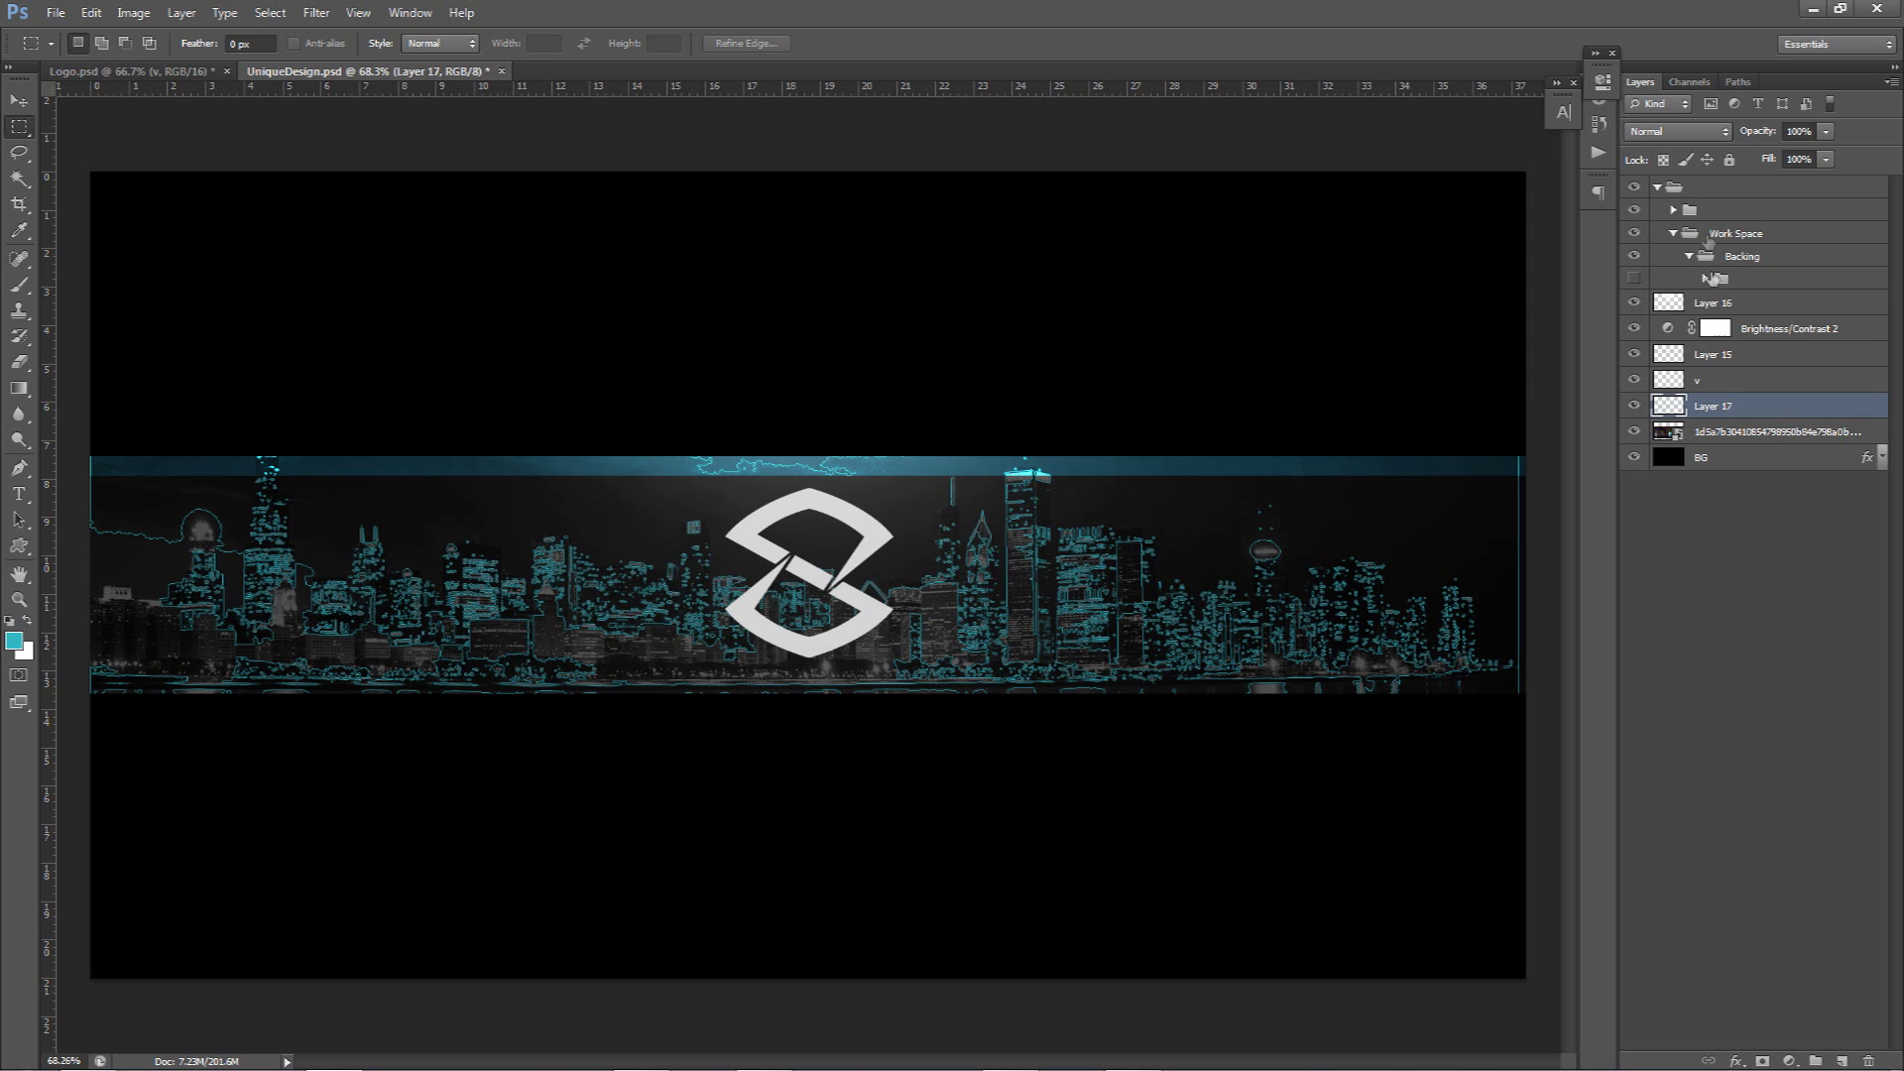
click(1682, 132)
- Set Layer 17 to Color Dodge and duplicate it as a 40% opacity glow copy
click(1657, 324)
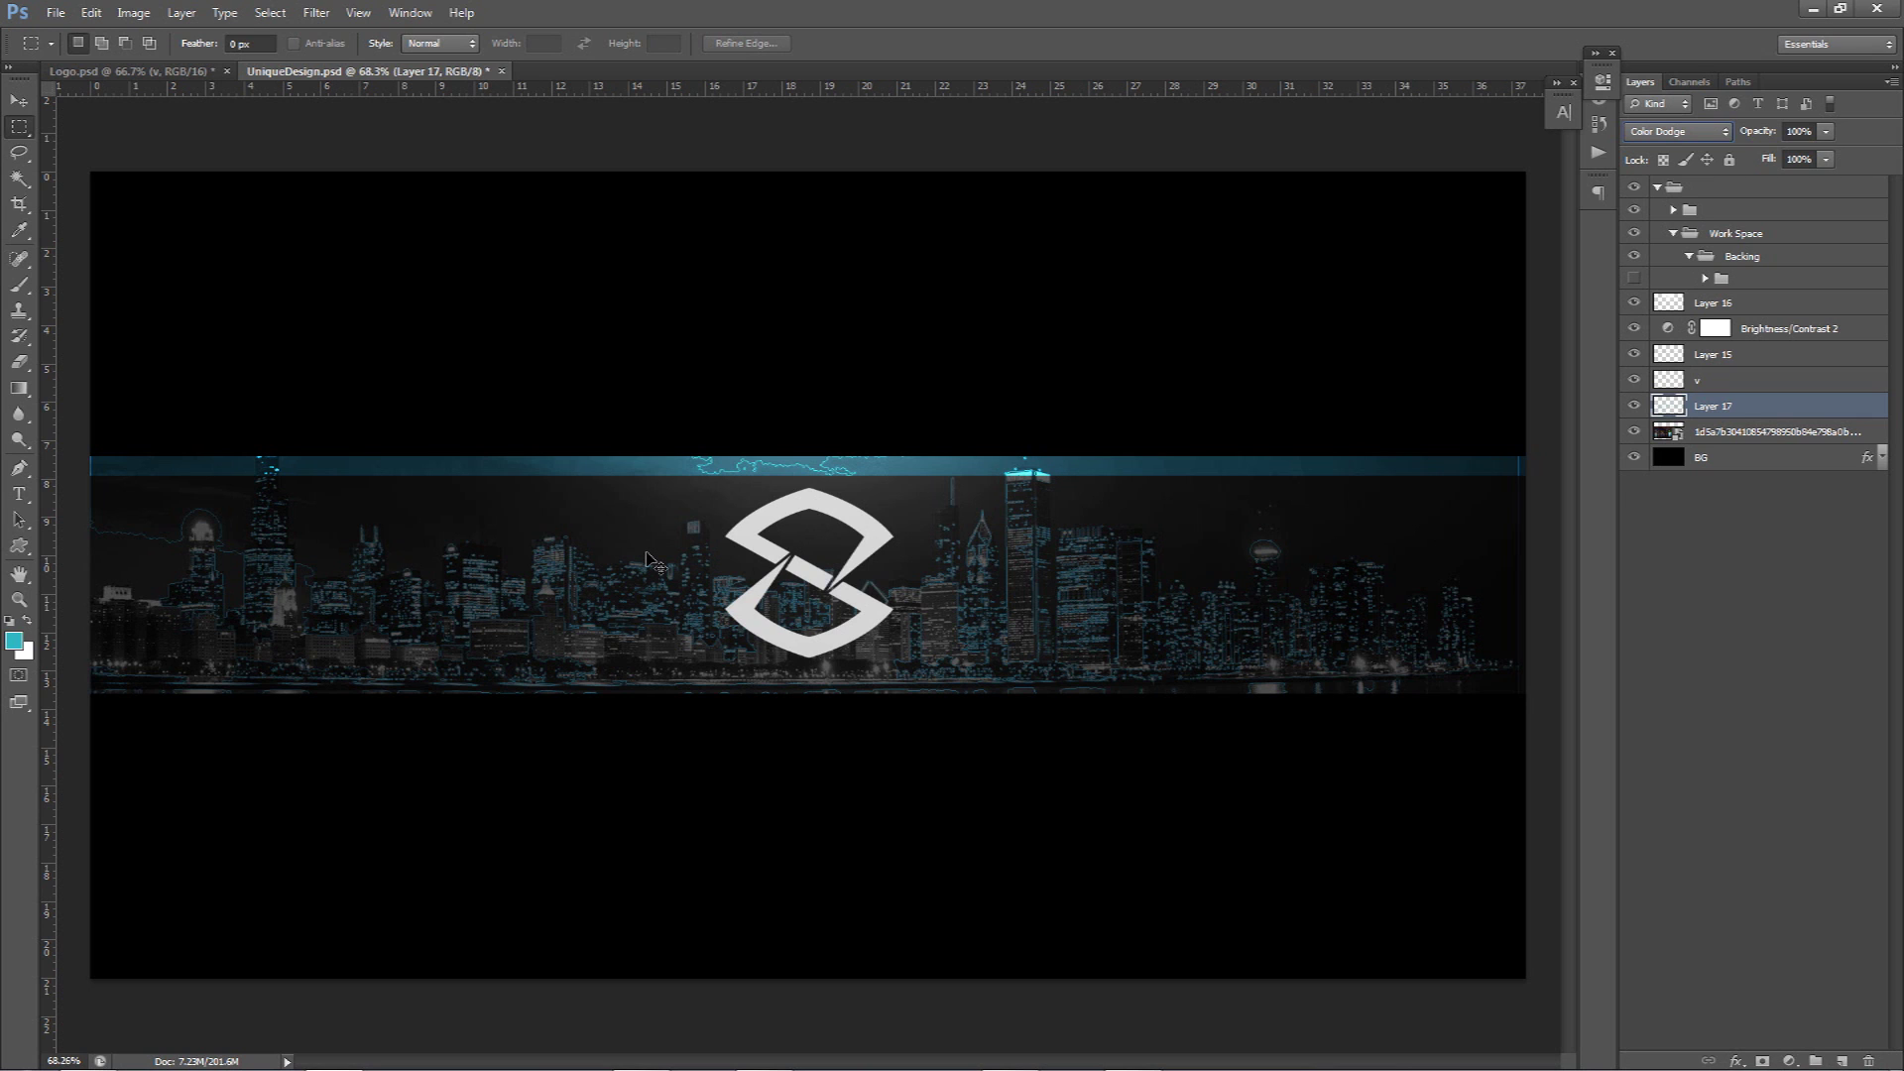
key(ctrl+j)
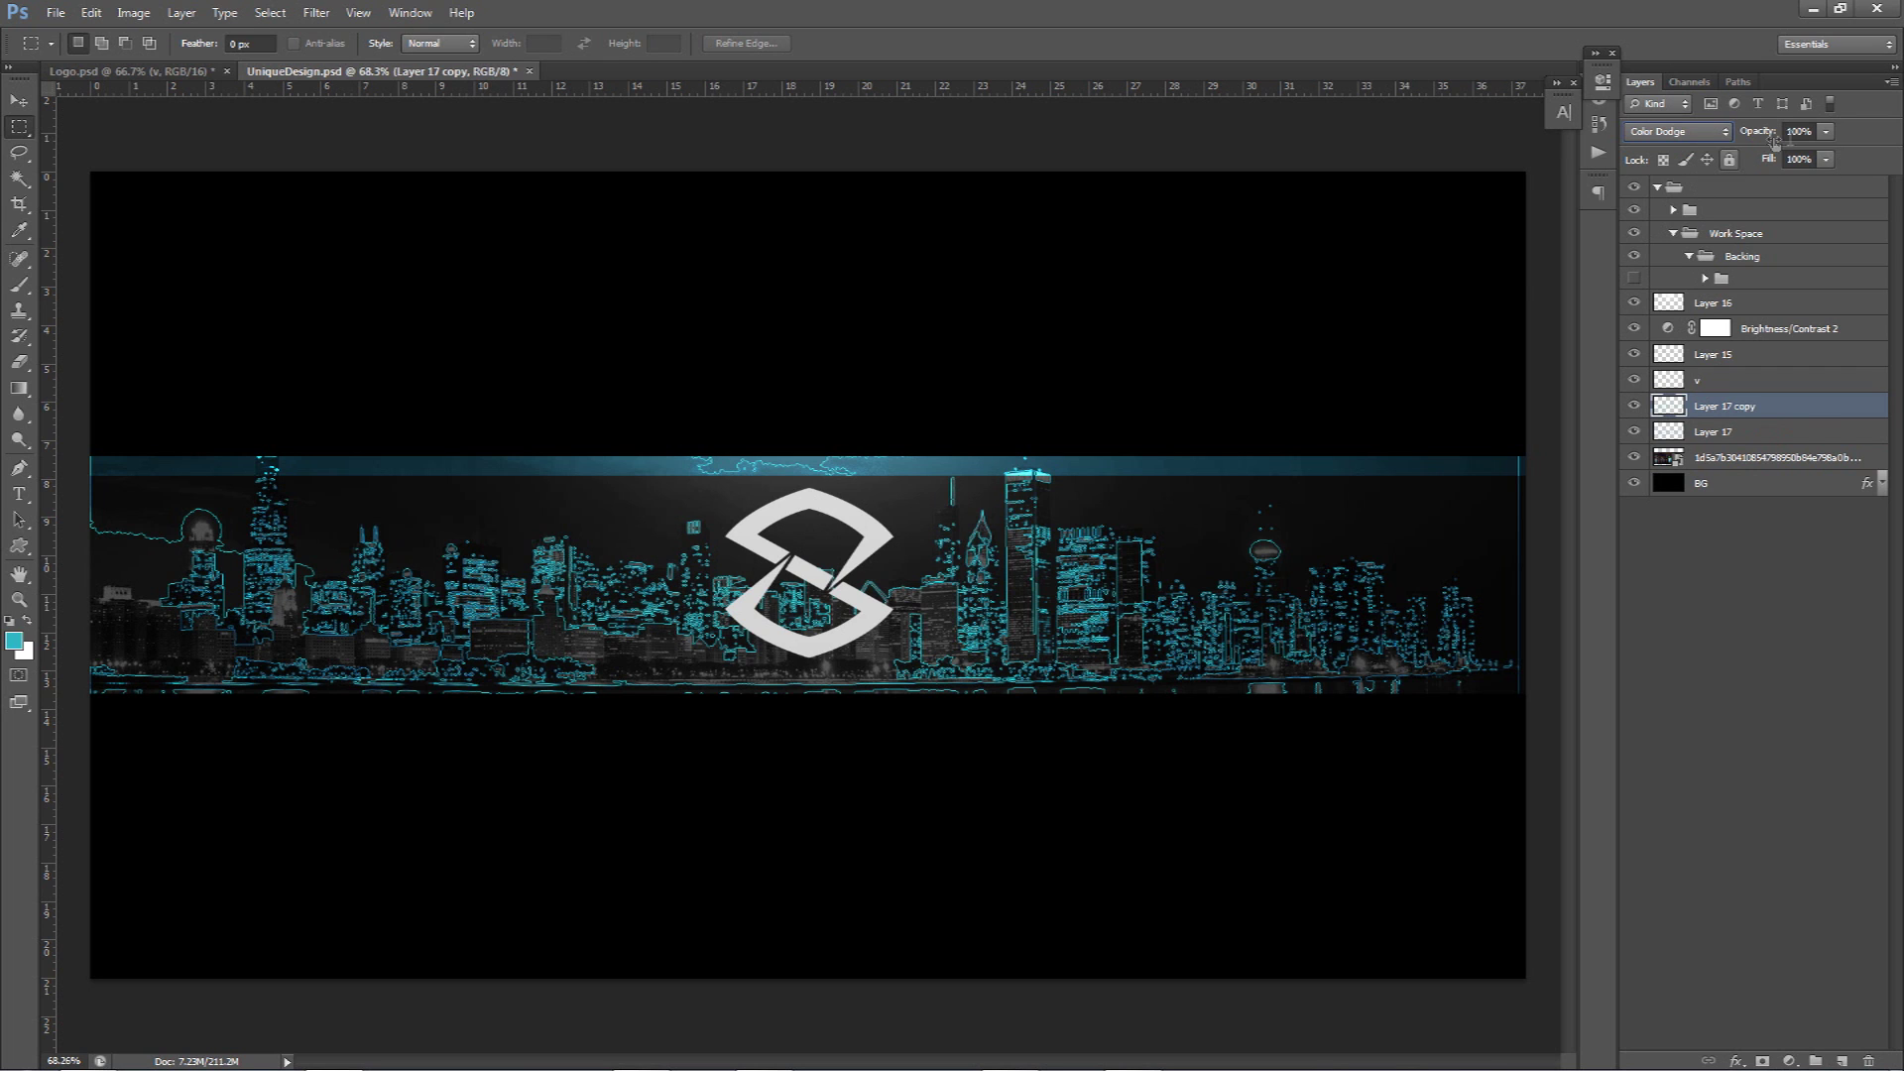
click(1826, 131)
drag(1828, 154, 1785, 157)
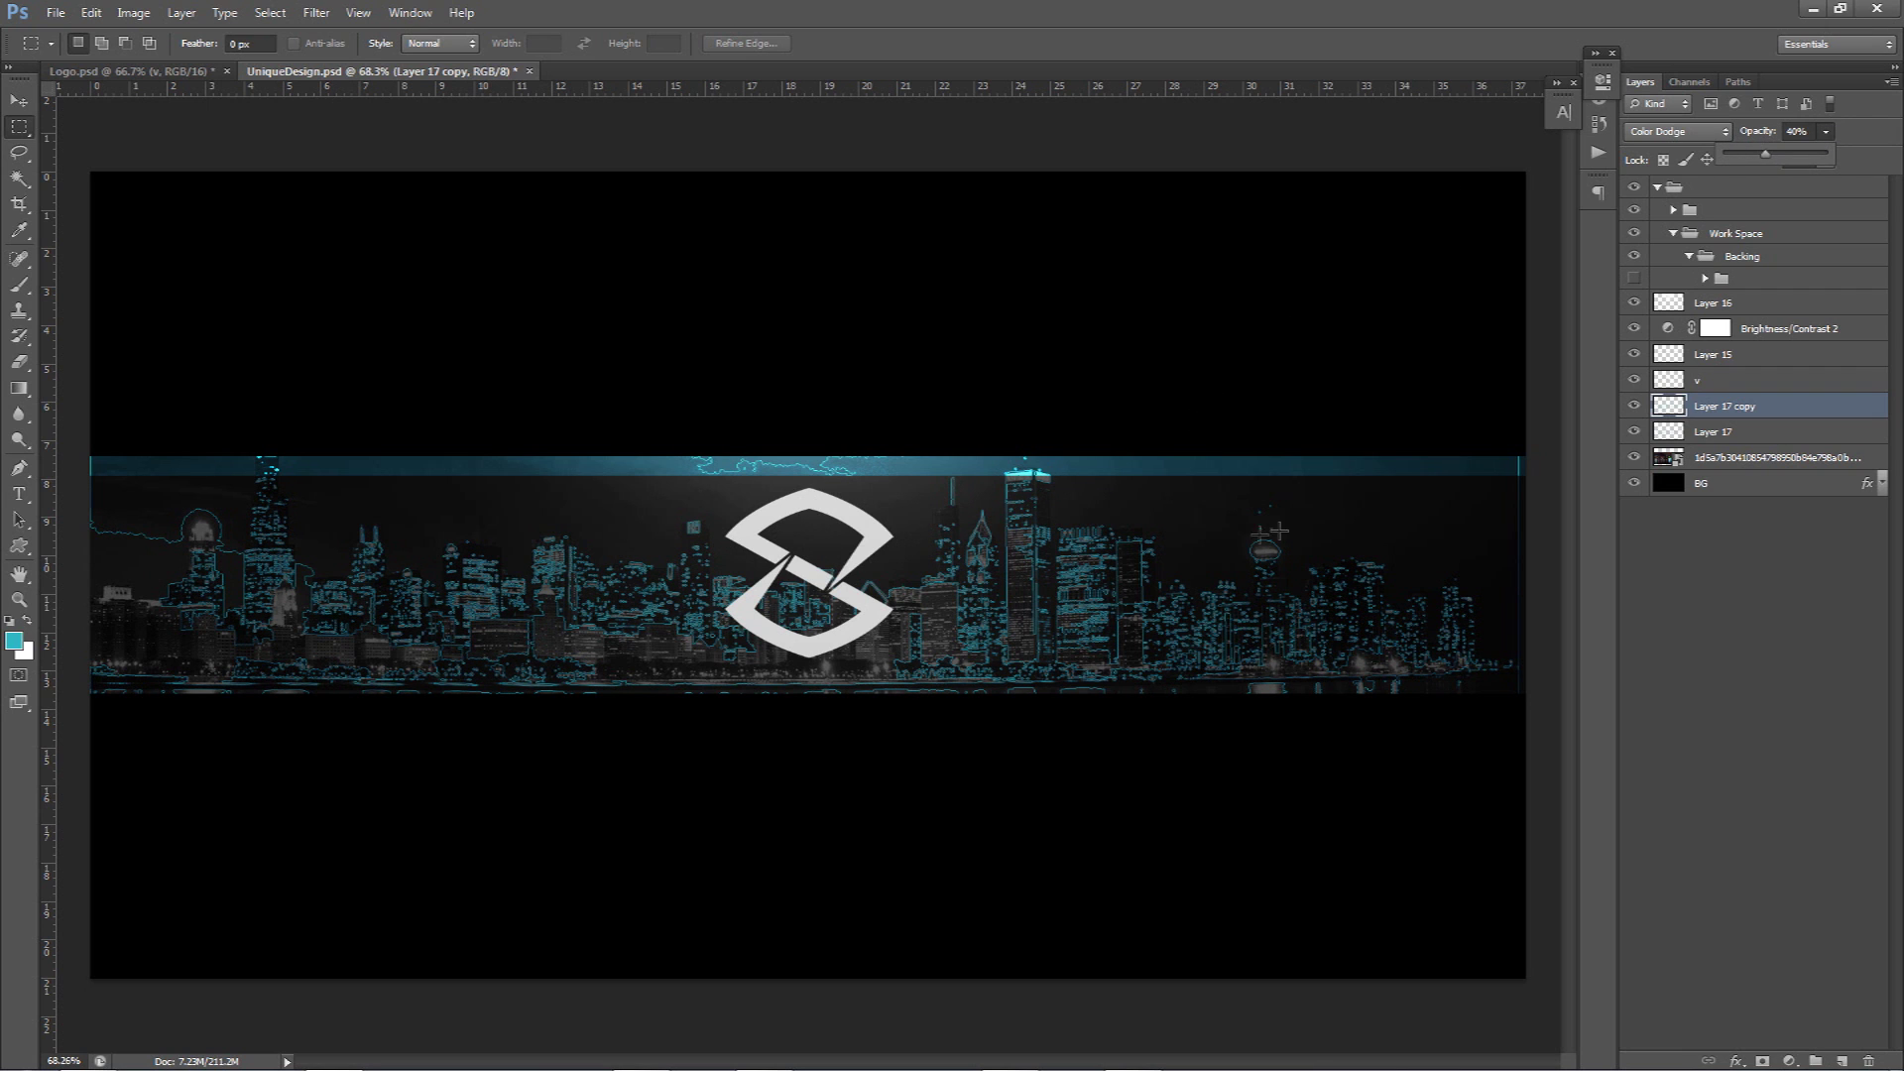
click(1632, 407)
click(1633, 408)
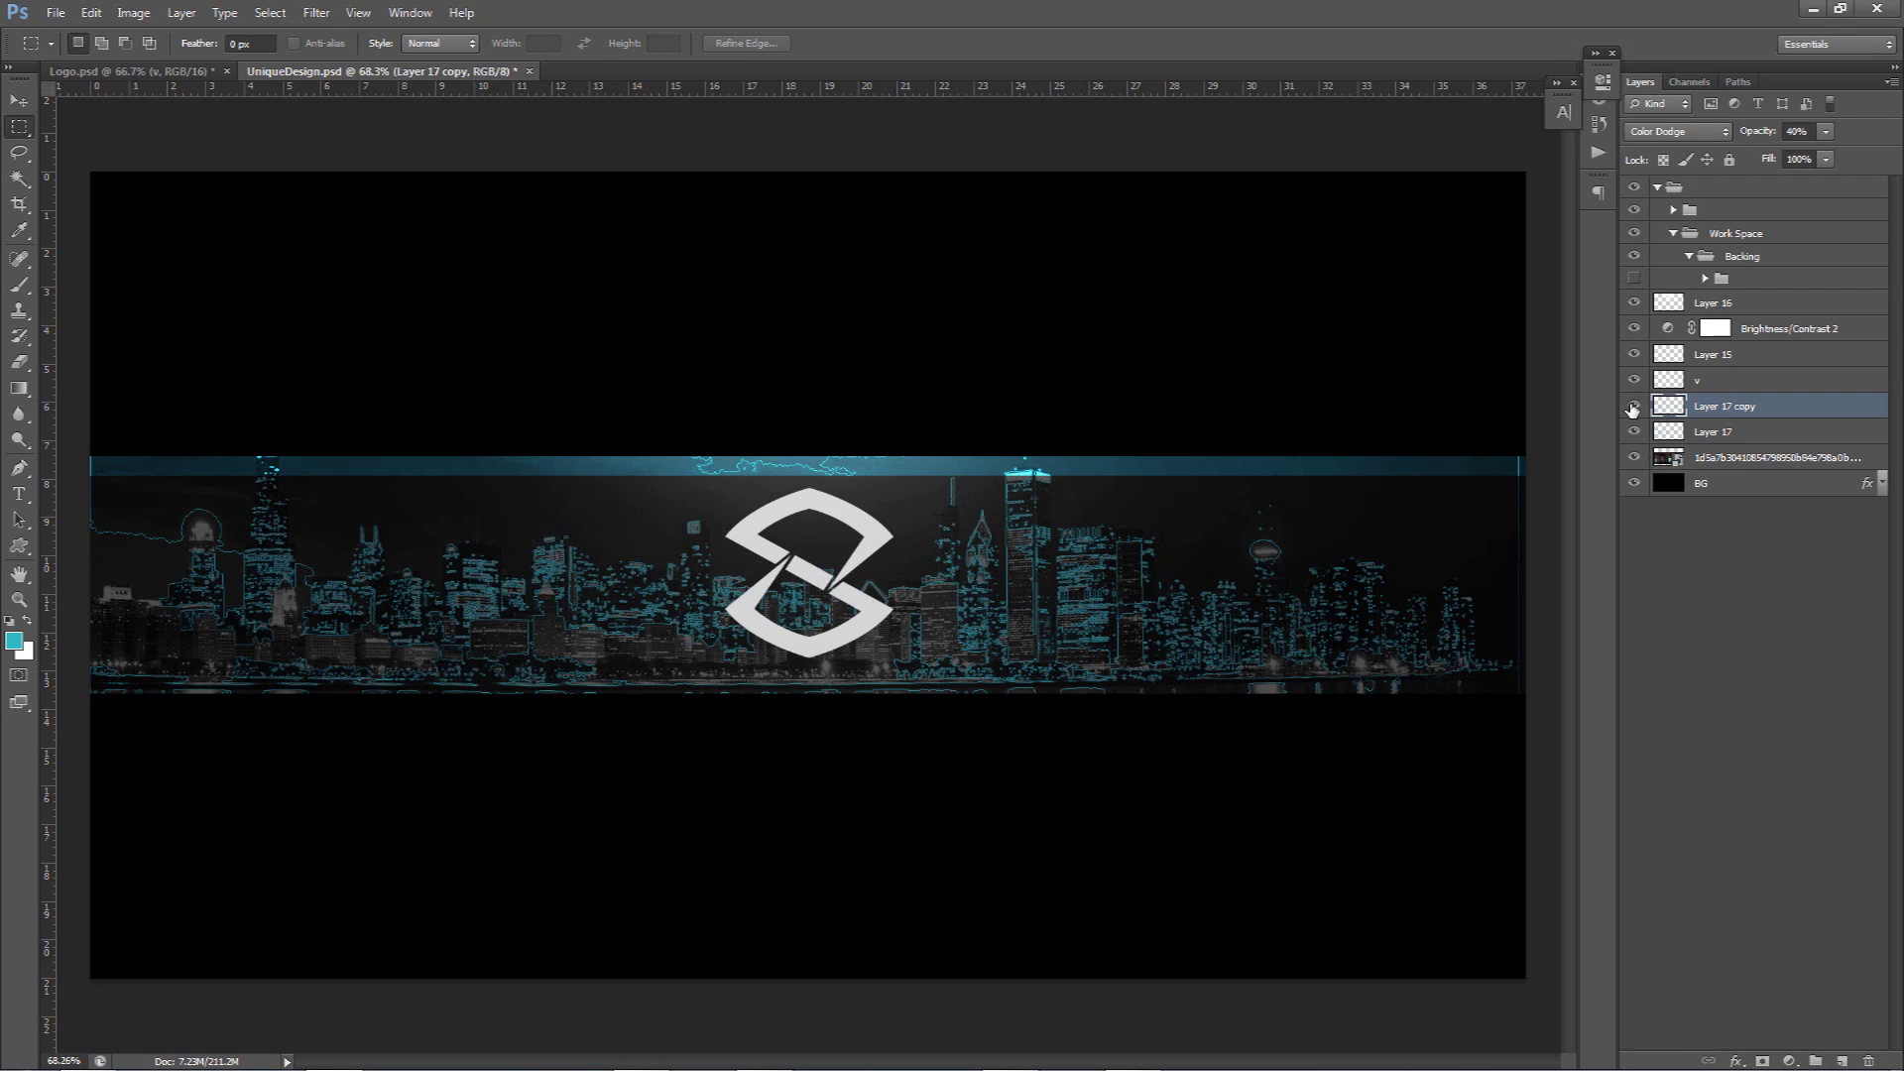
click(1785, 309)
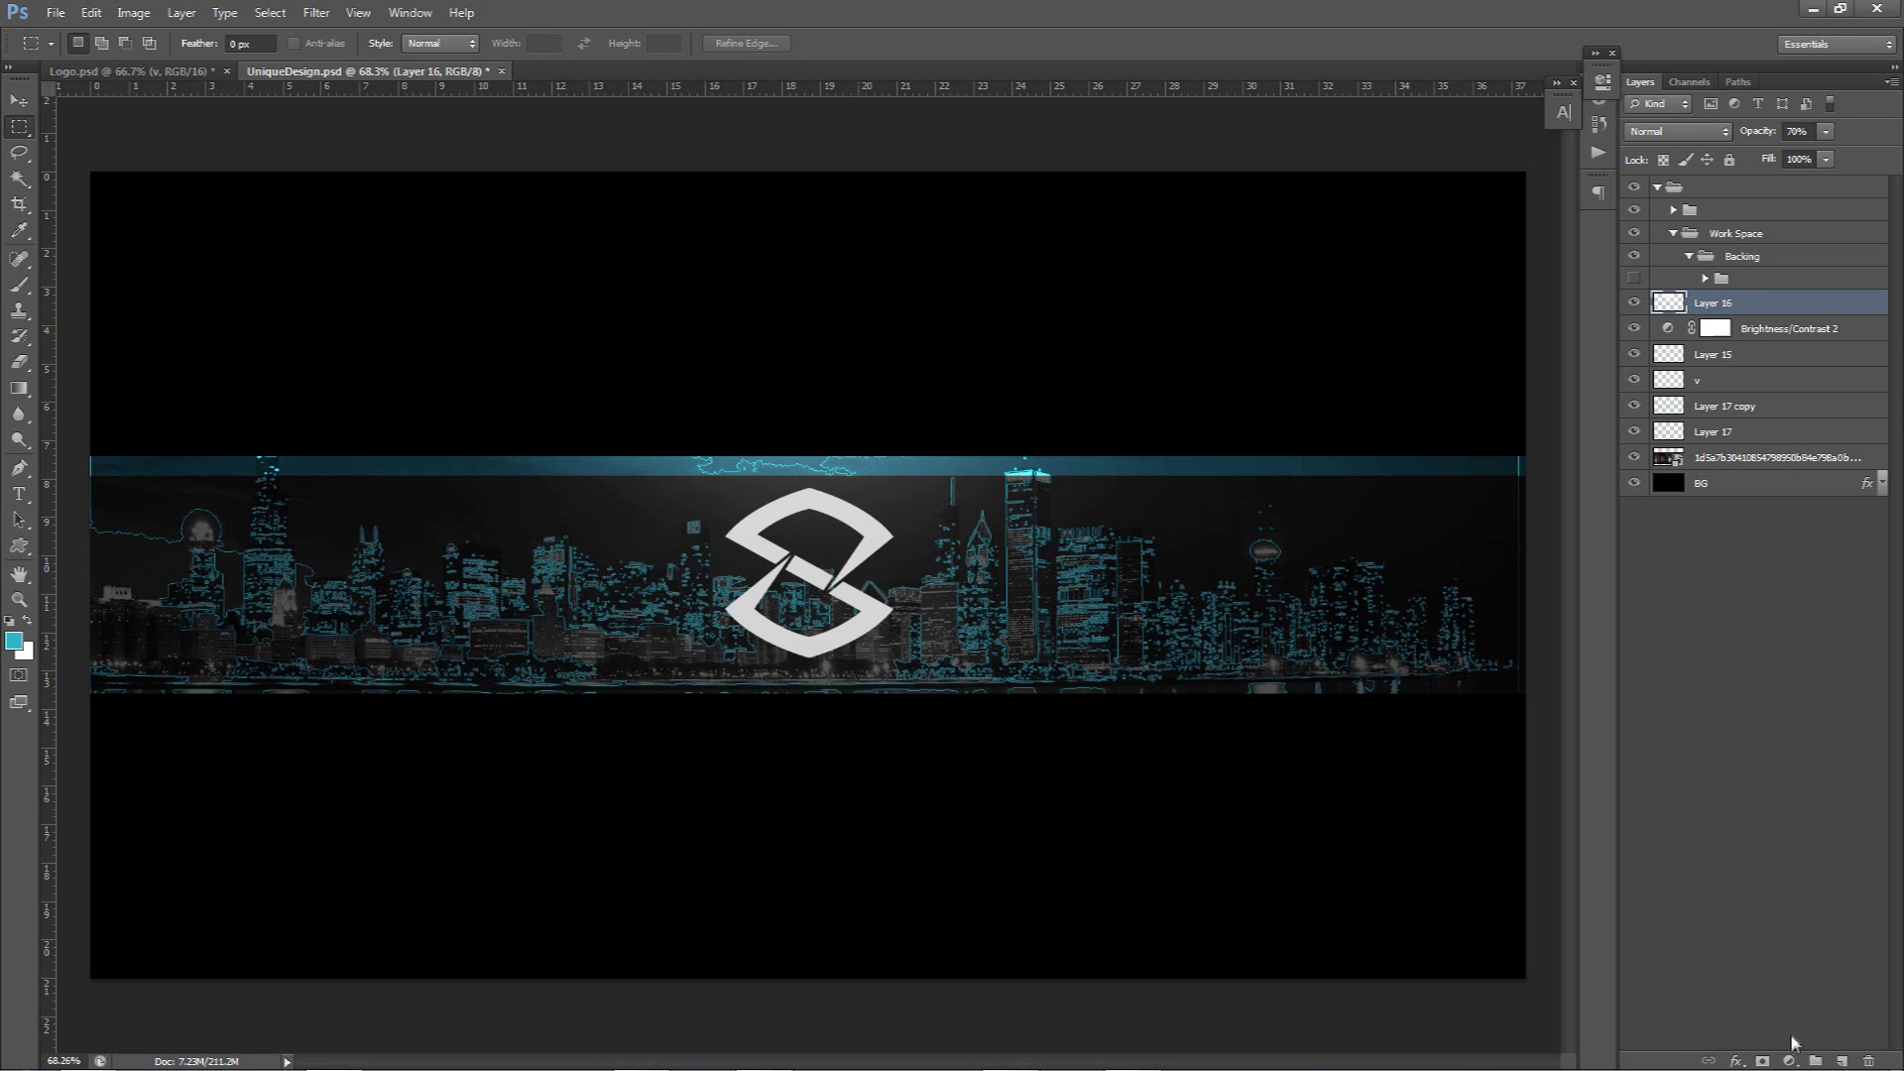
- Add a Curves adjustment above Layer 16 shaped as an S-curve, with darker shadows and brighter highlights
click(1791, 1061)
click(1746, 739)
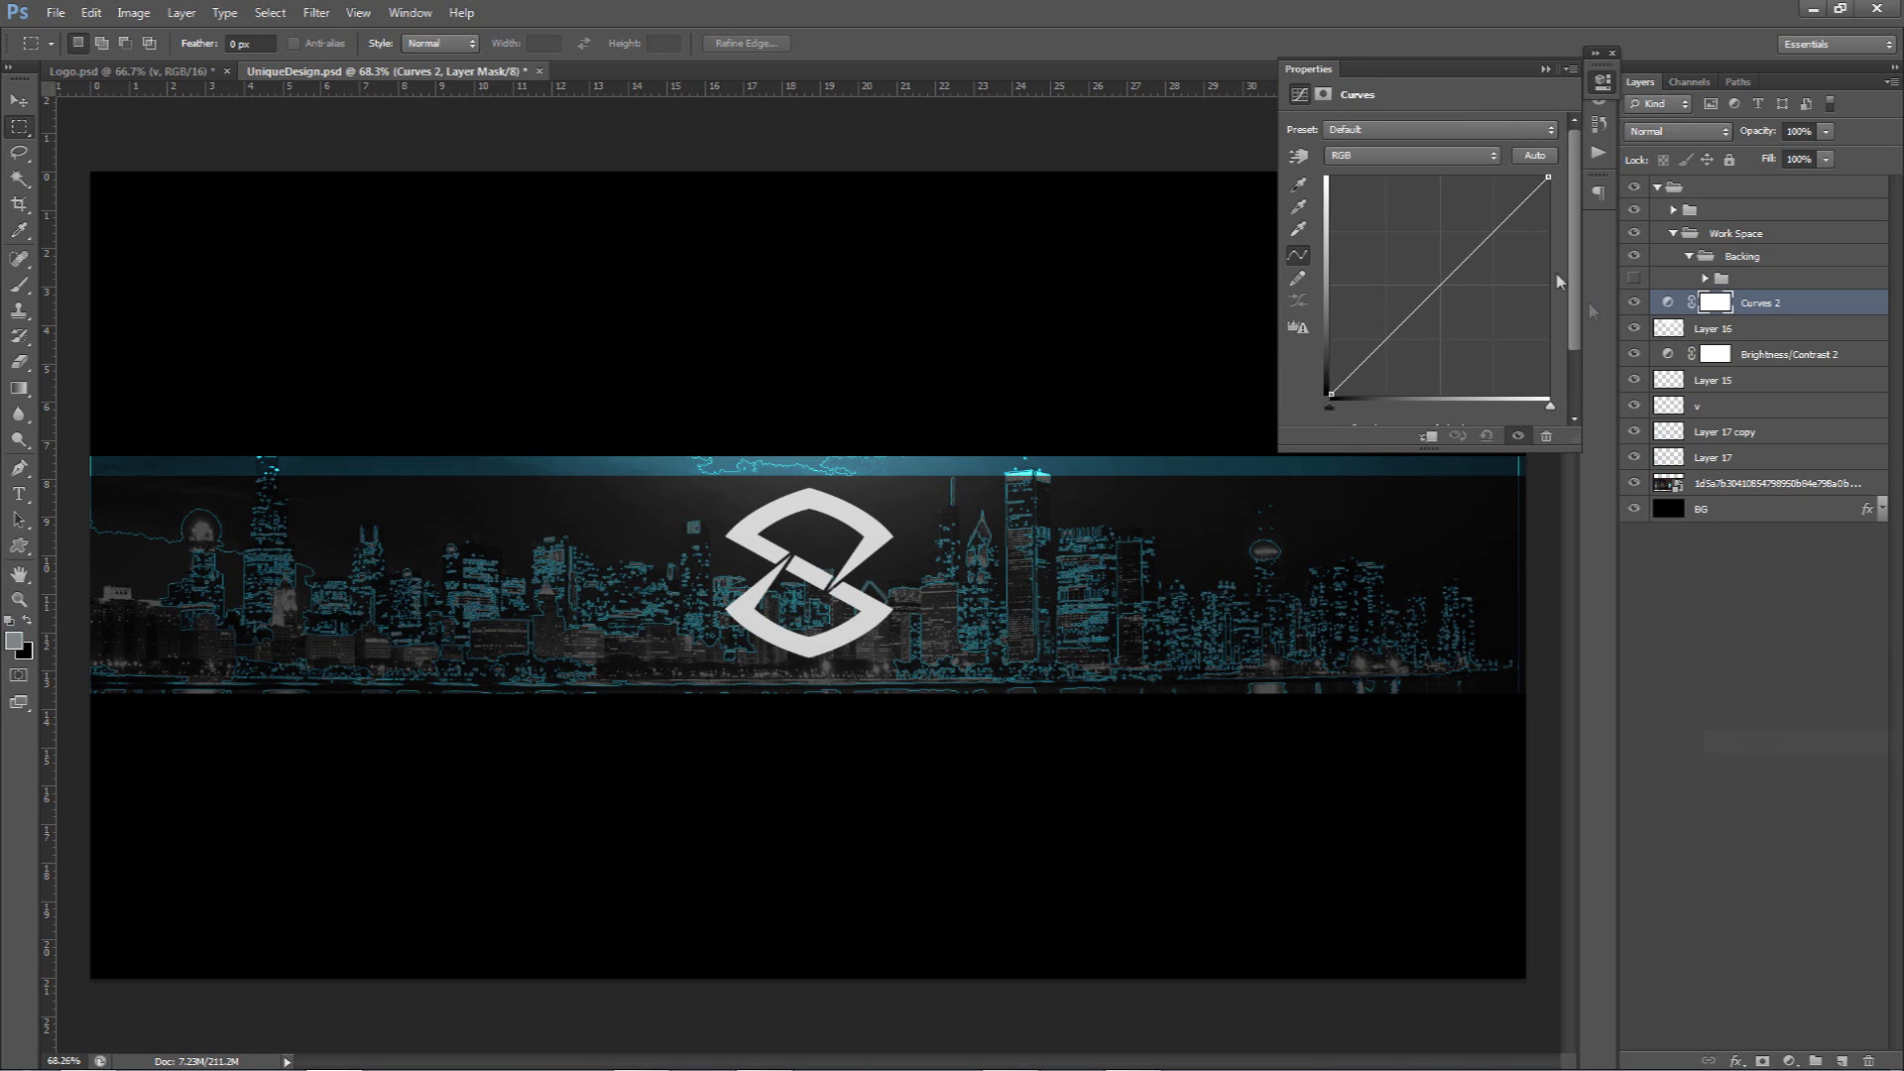
click(1496, 218)
drag(1385, 342, 1384, 354)
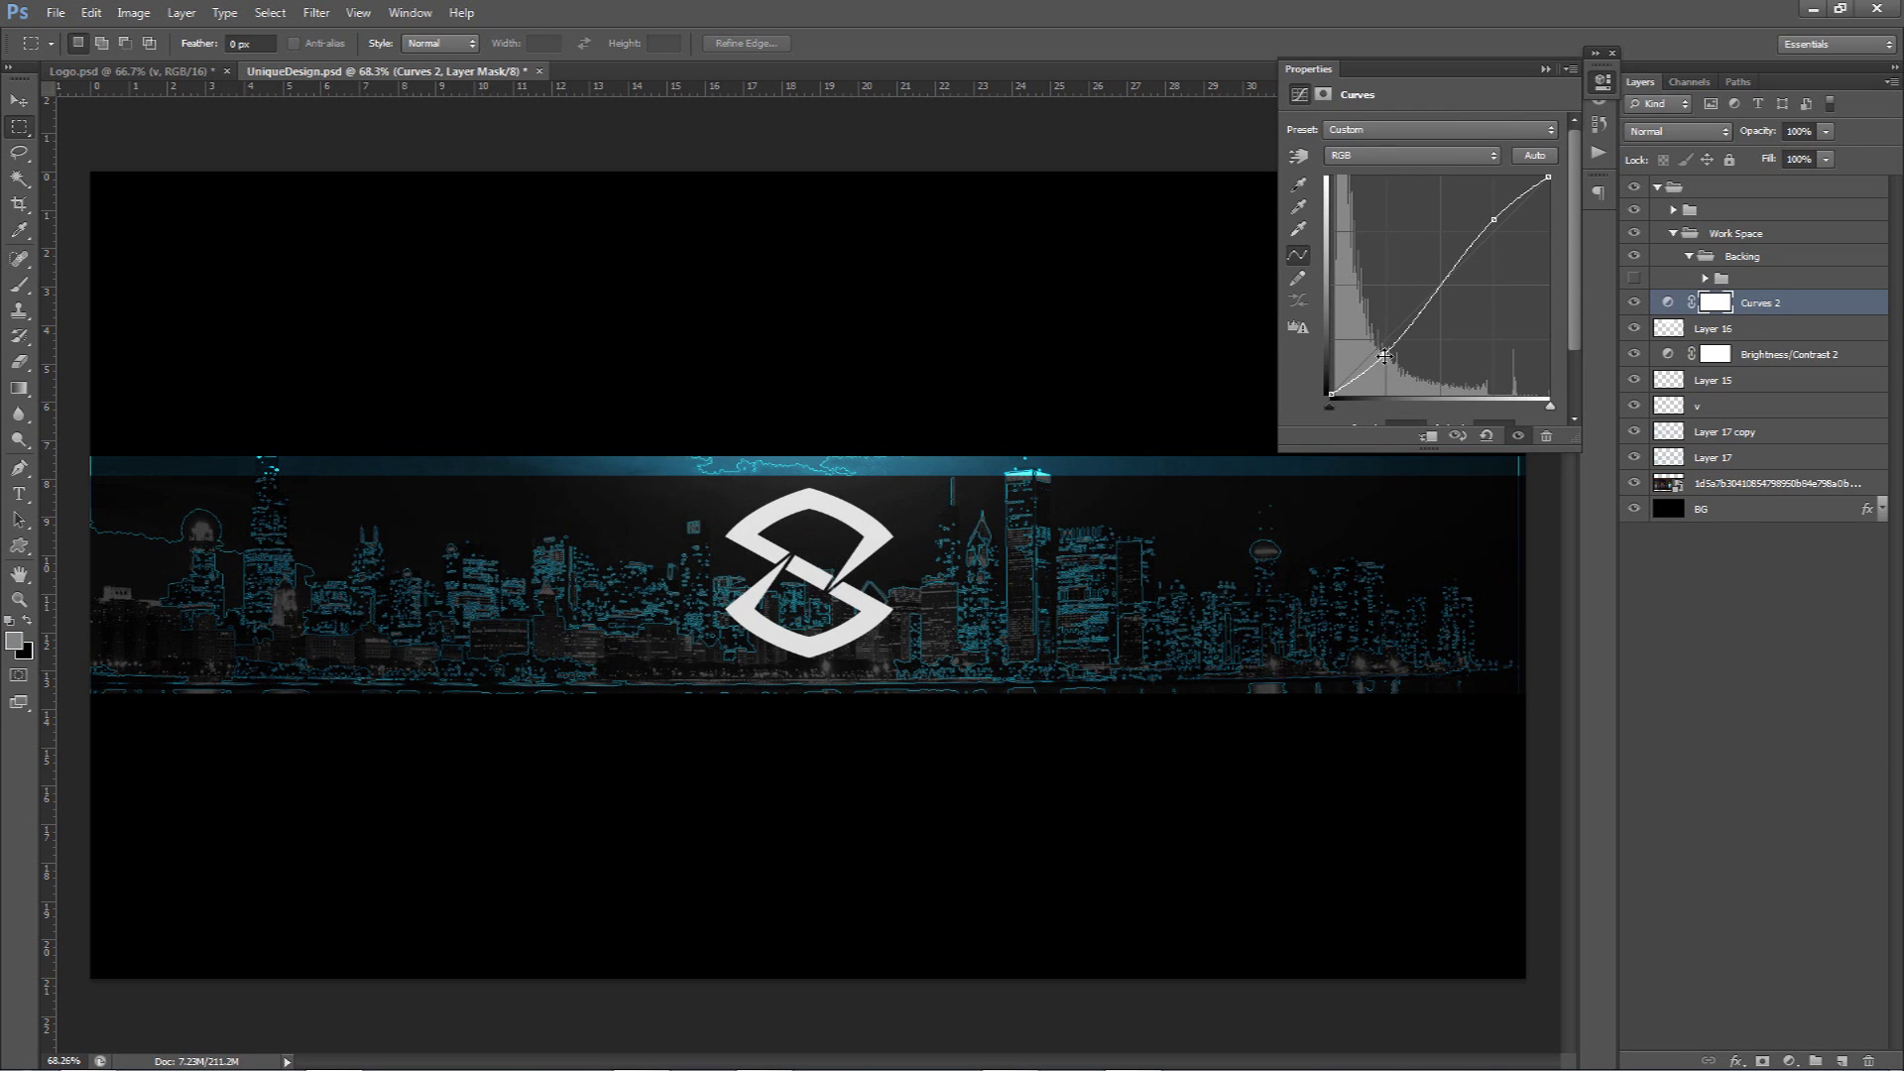
drag(1383, 354, 1377, 357)
drag(1490, 221, 1498, 224)
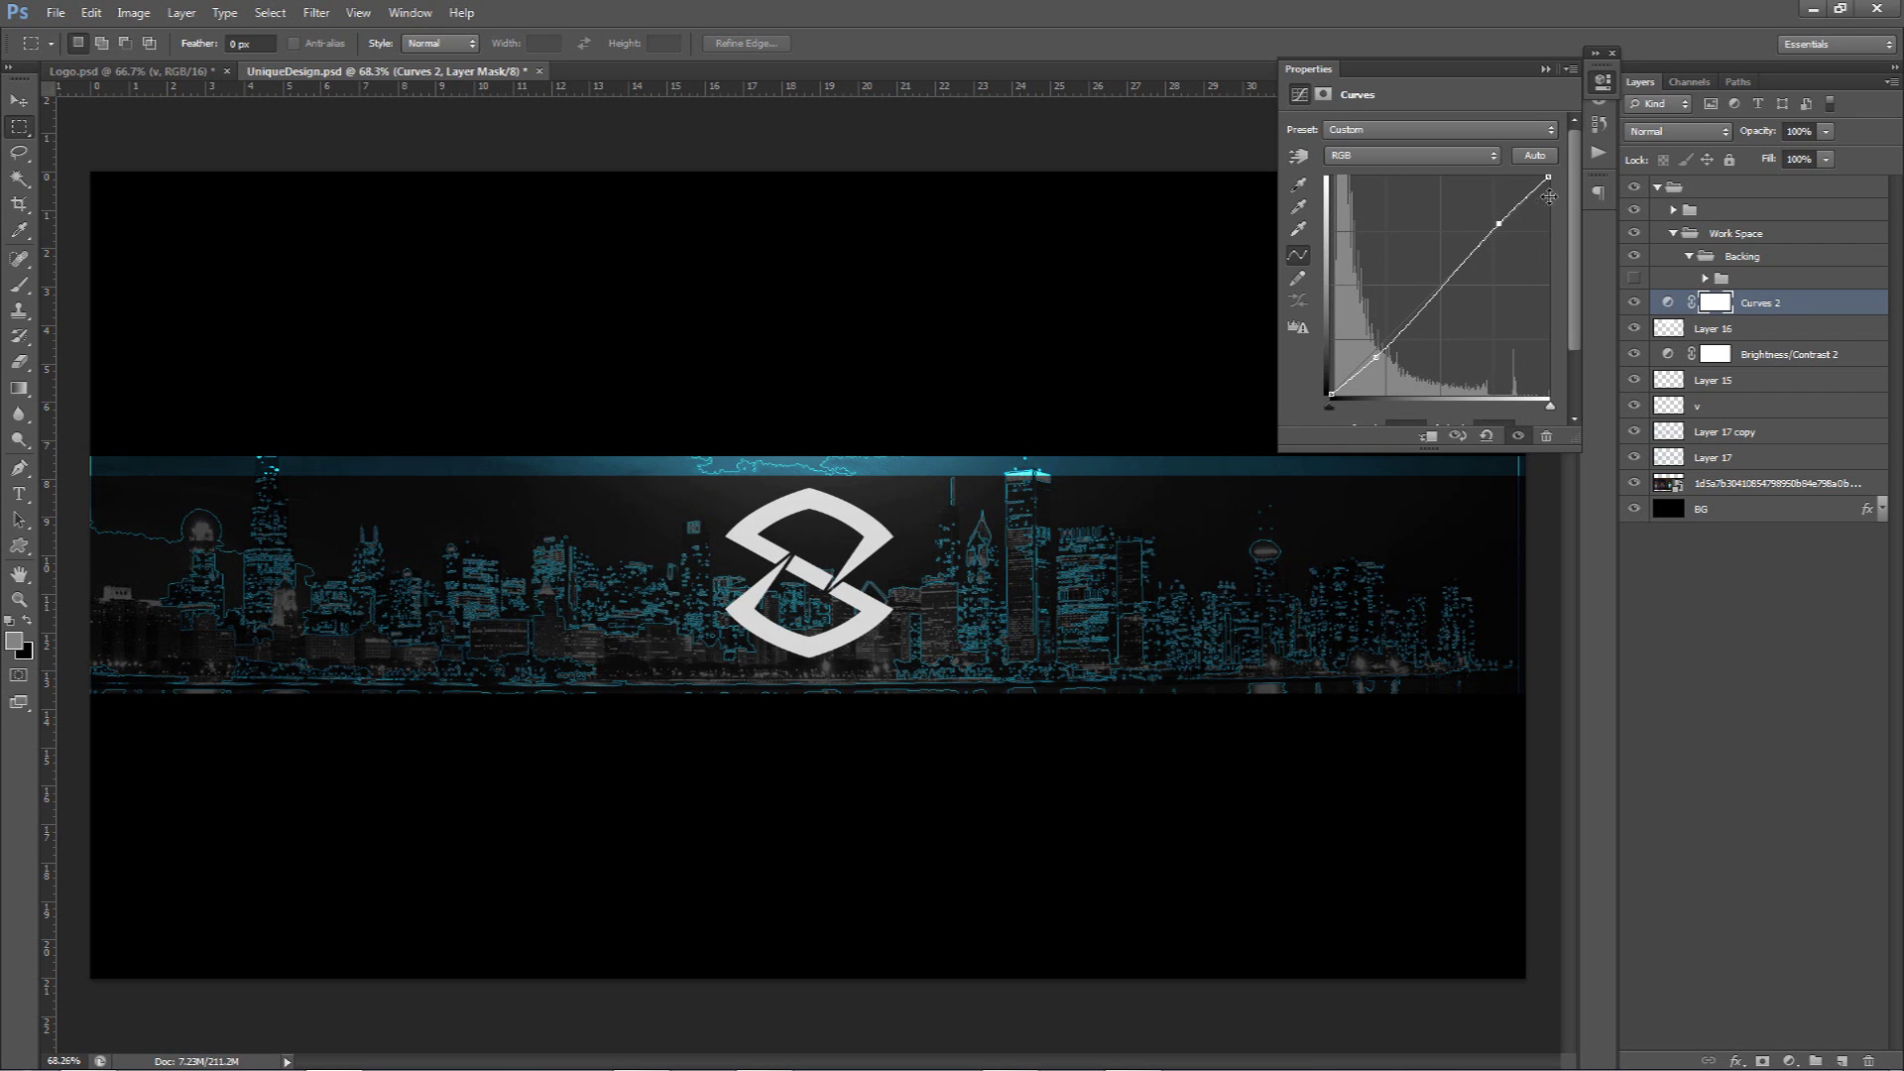
- Toggle the Curves layer on and off to compare, then select Layer 17 copy and Layer 17
click(1604, 83)
click(1633, 304)
click(1633, 303)
click(1634, 304)
click(1634, 303)
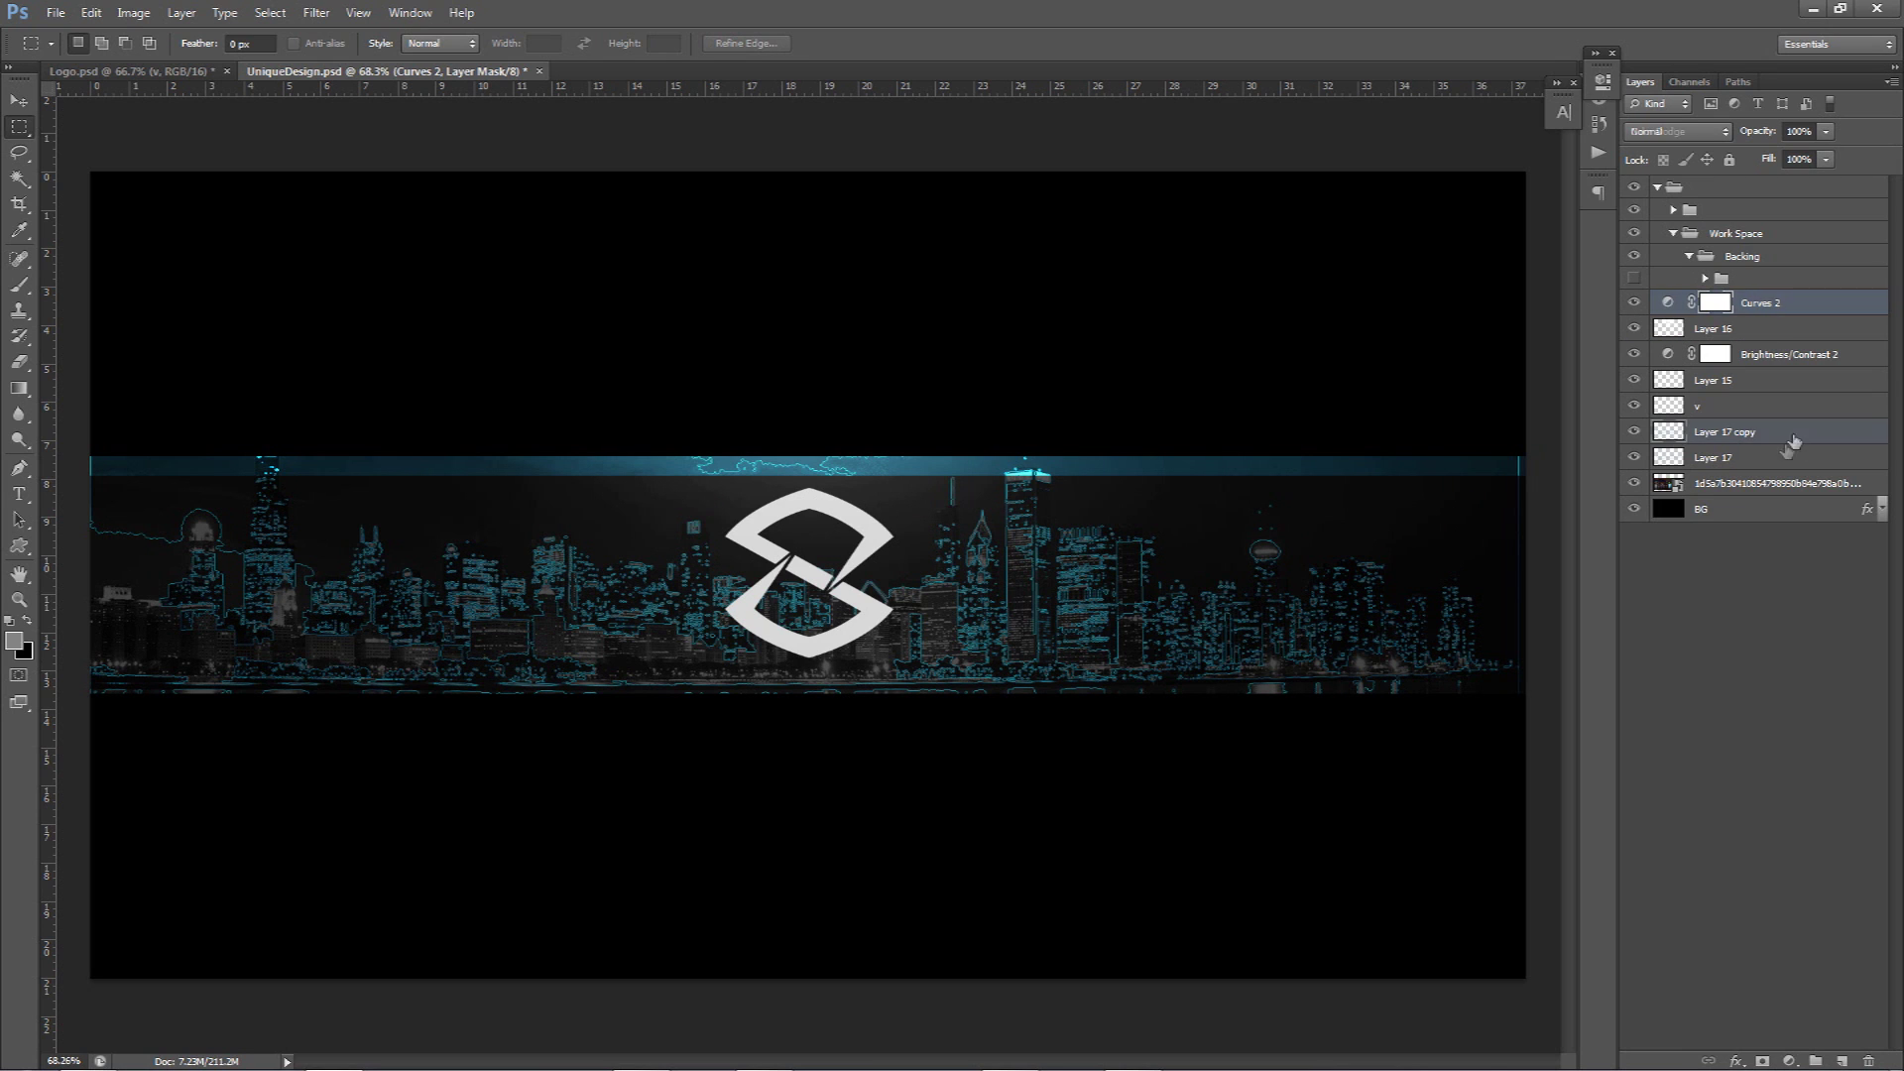
click(1751, 433)
shift+click(1763, 458)
- Group both Layer 17 layers into Group 2, then Magic Wand the skyline on the photo layer
key(ctrl+g)
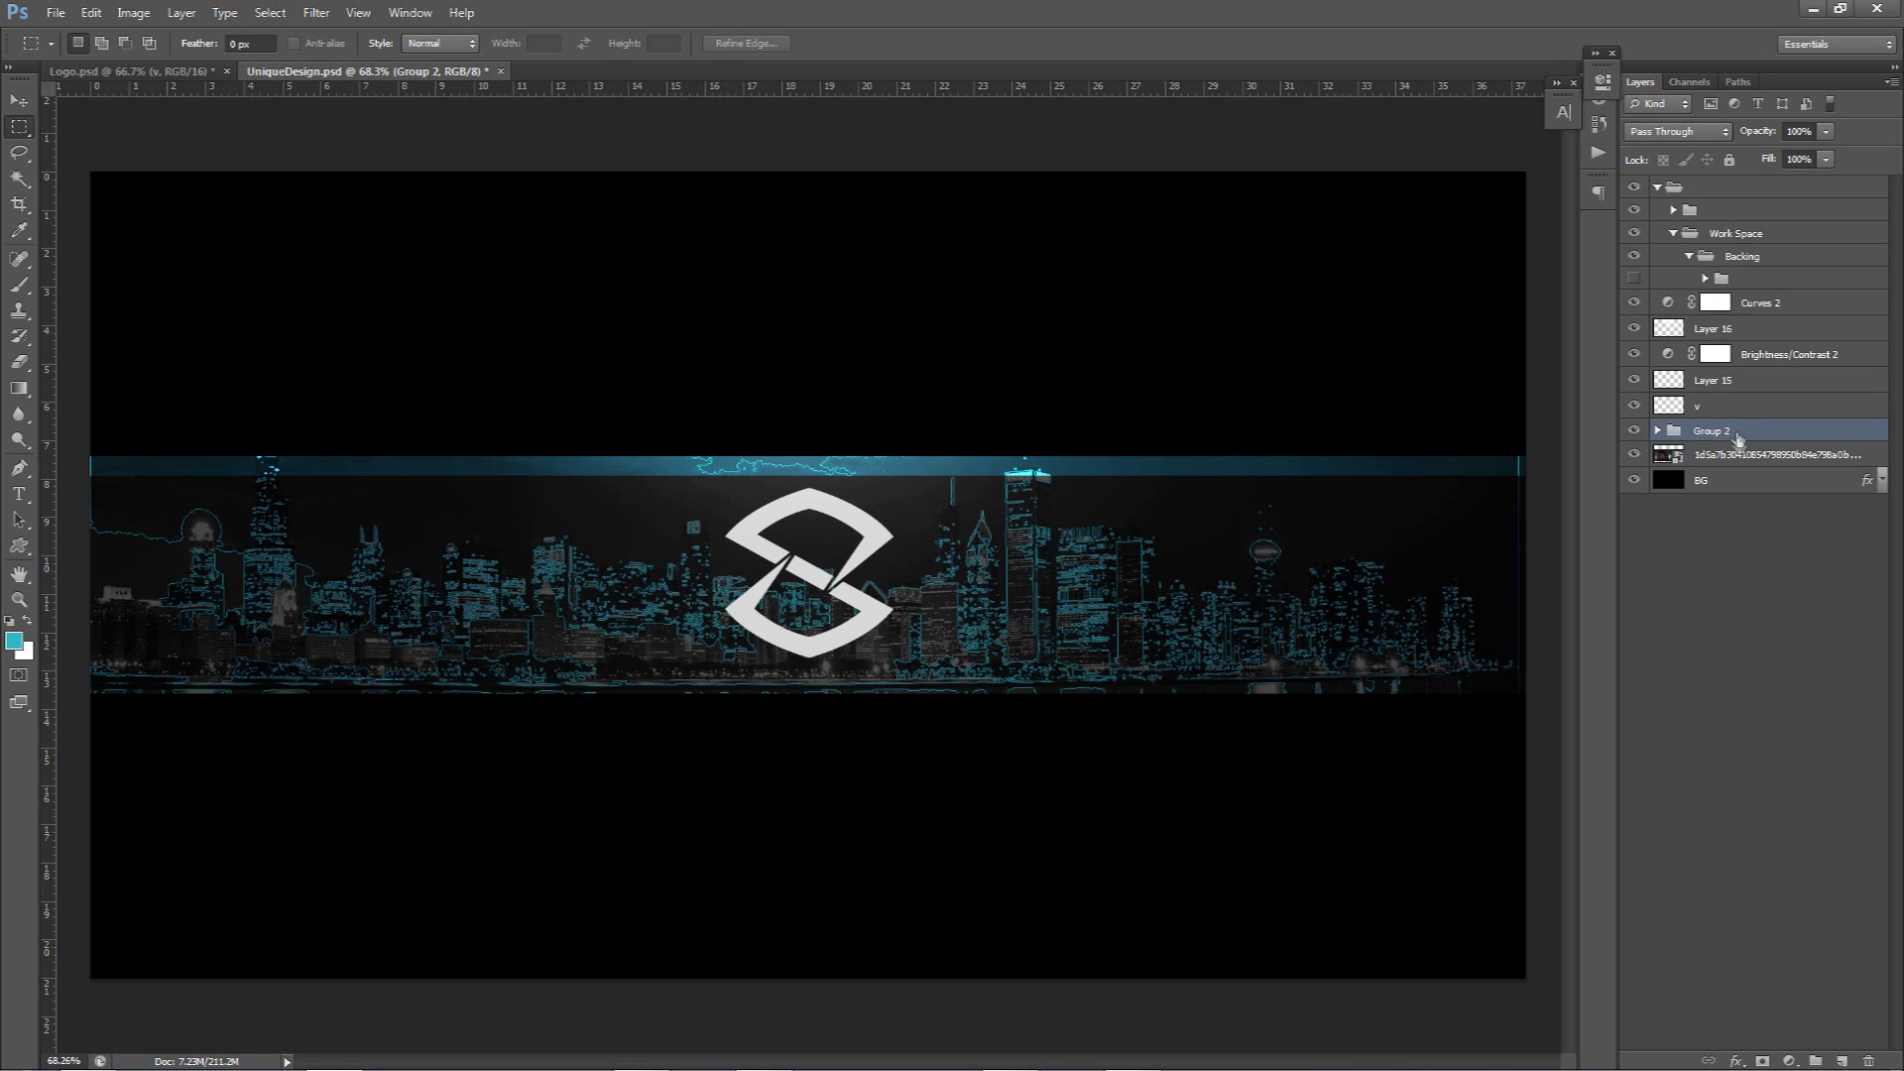
click(1723, 454)
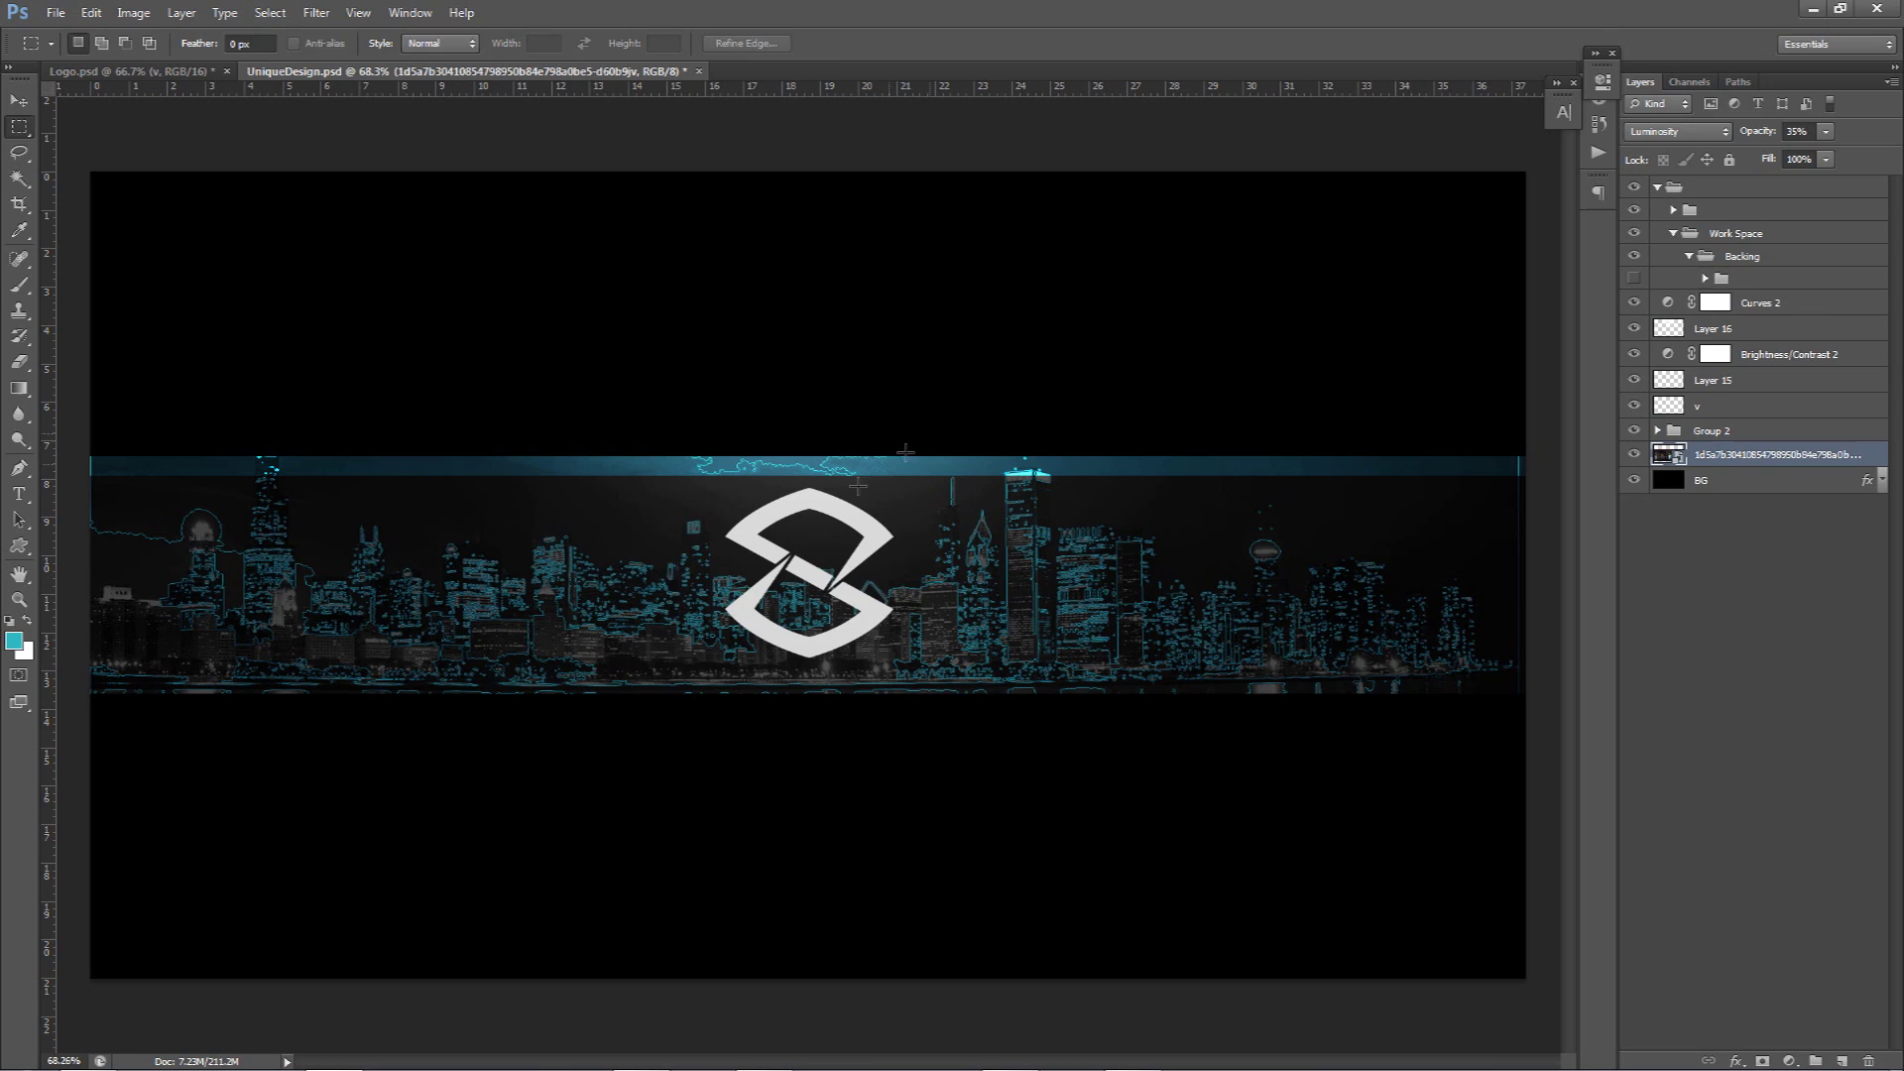
key(w)
click(635, 541)
- Refine the Magic Wand pick to the sky and city outlines, then add Layer 18 above Group 2
key(ctrl+d)
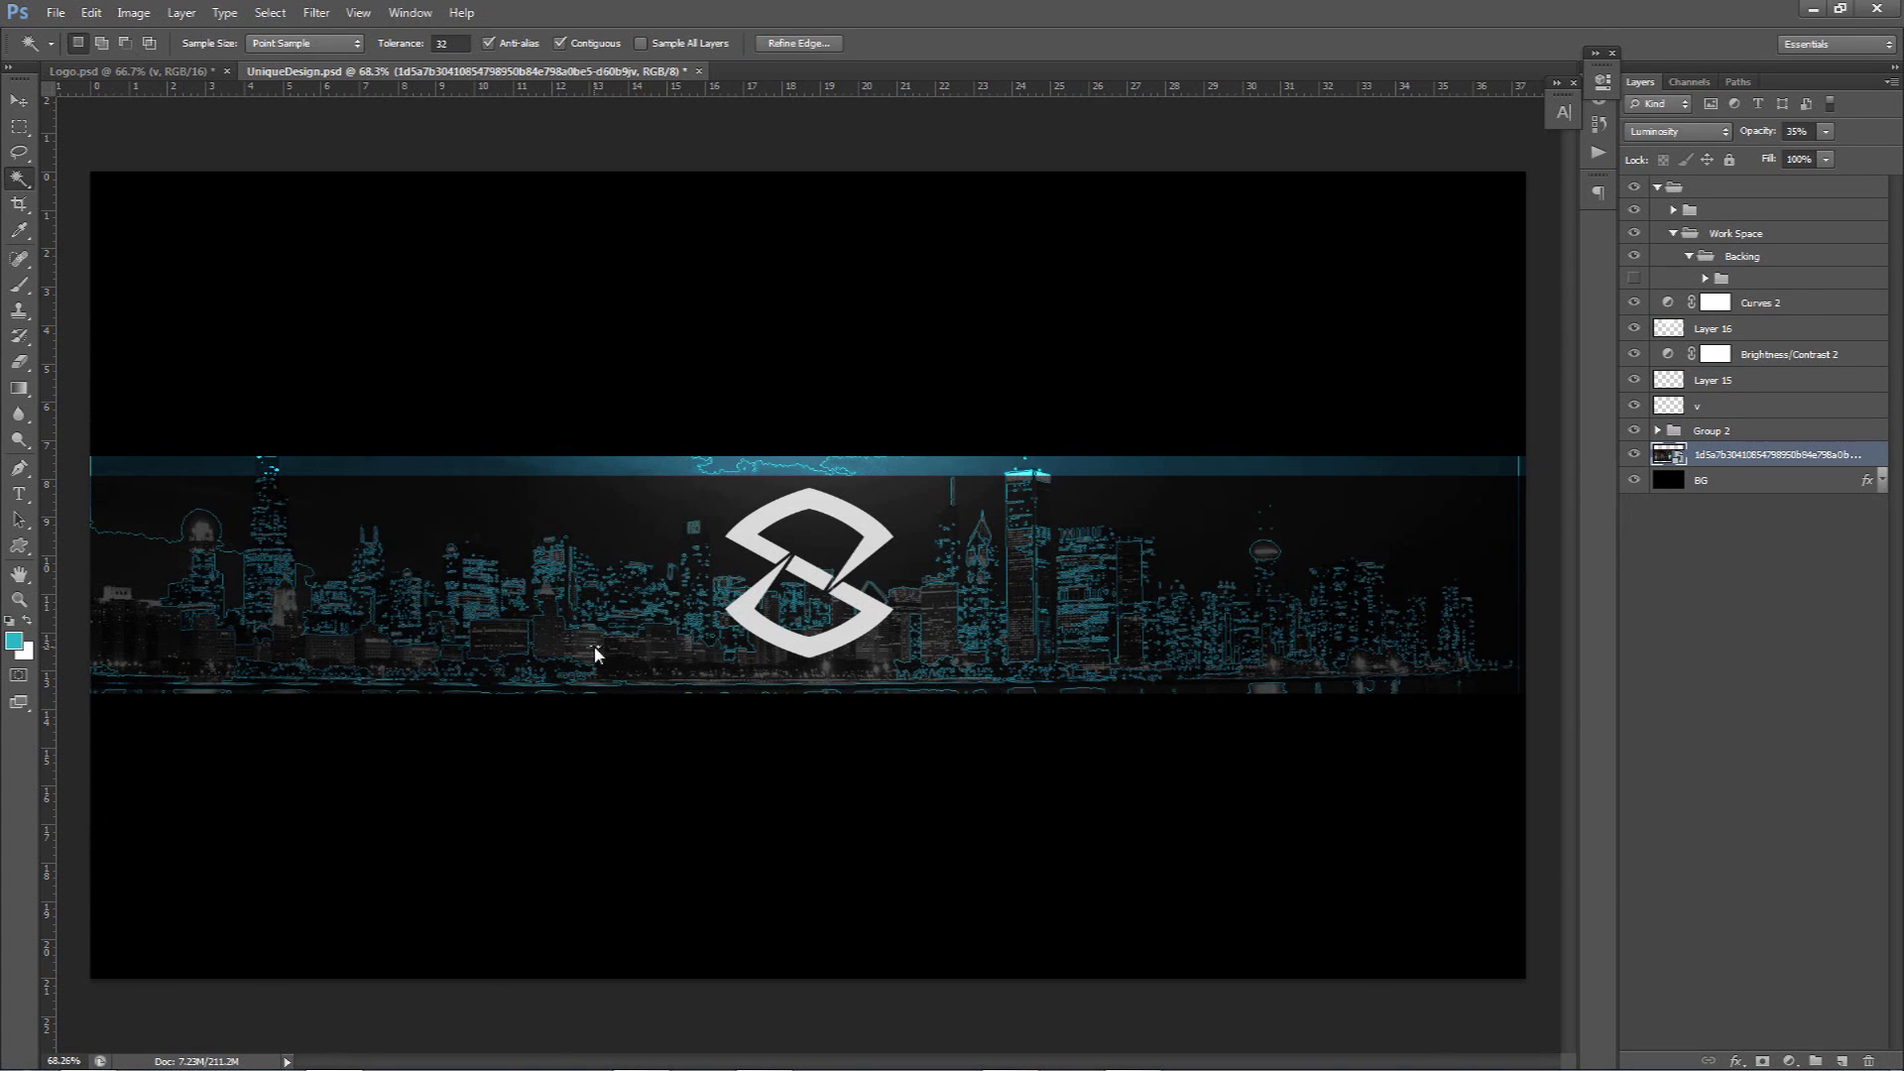
click(503, 539)
click(603, 531)
key(ctrl+d)
click(663, 539)
key(ctrl+d)
click(823, 539)
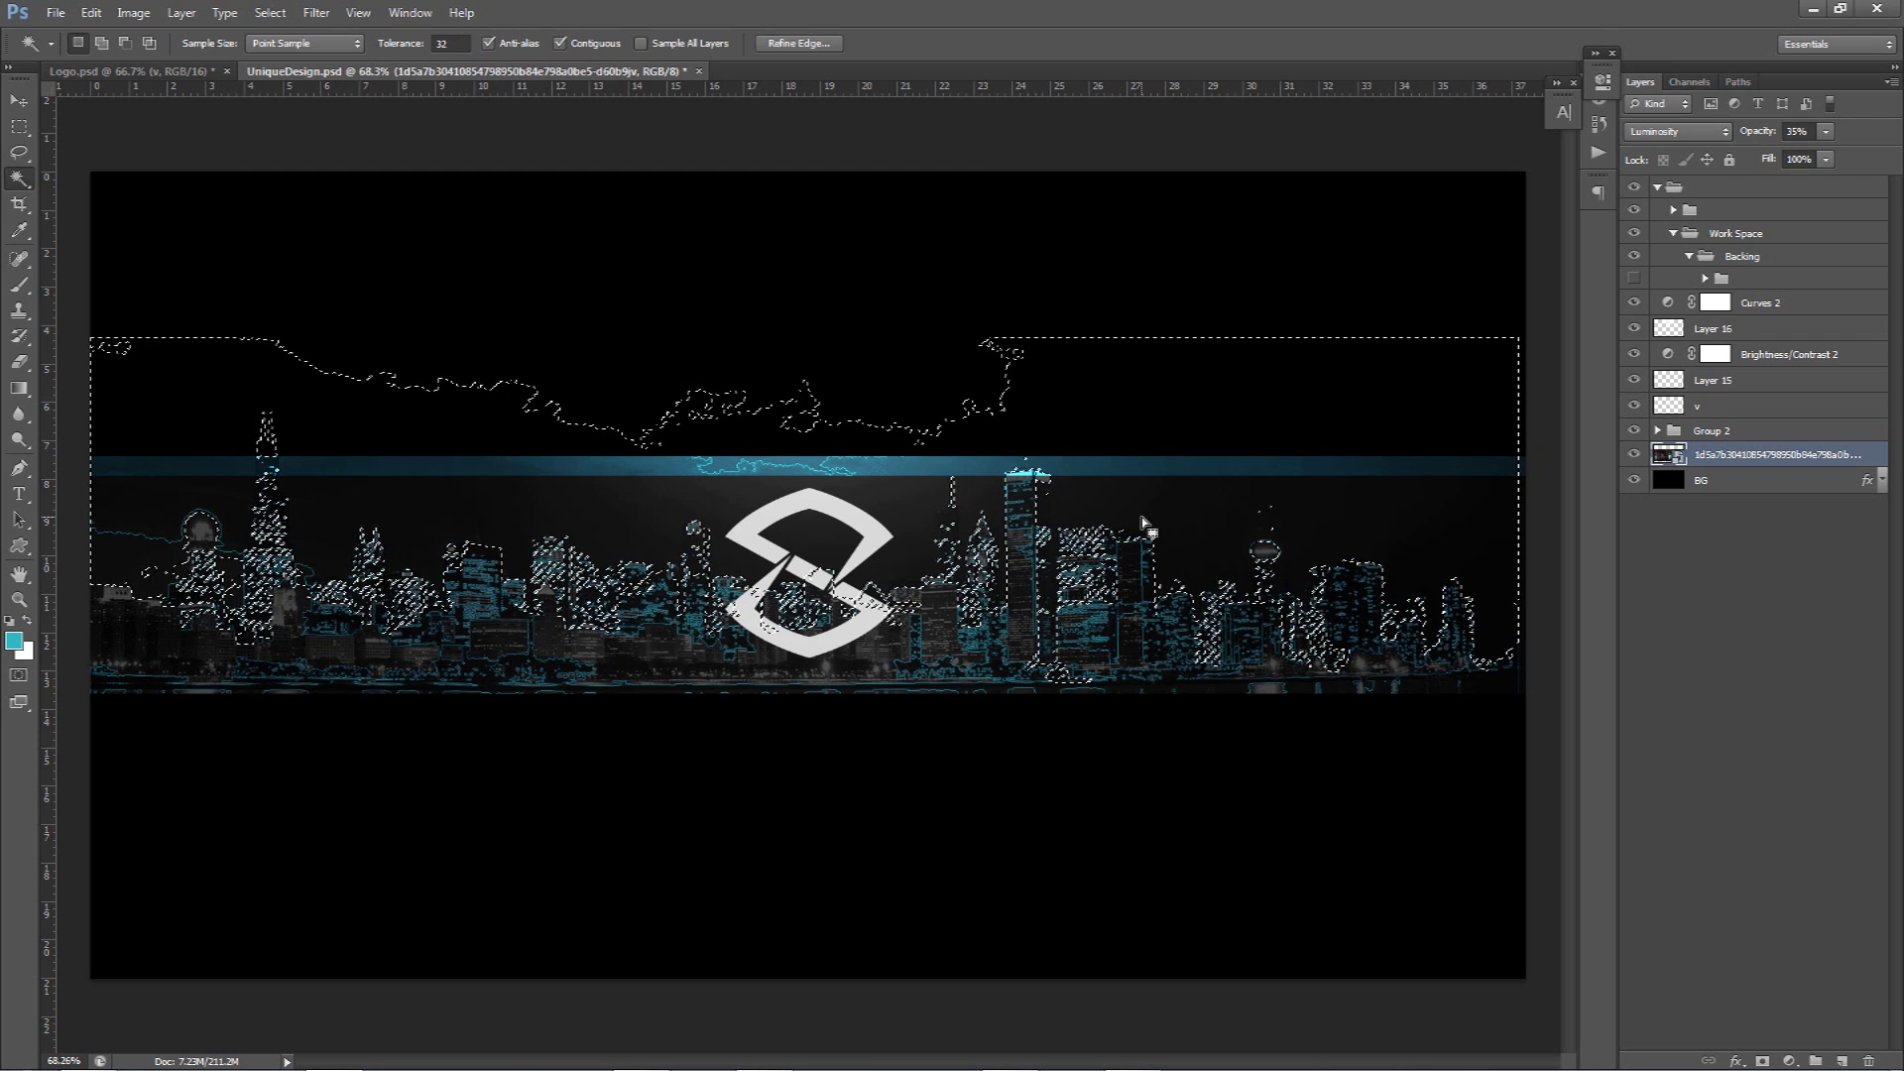
click(1746, 430)
click(1841, 1056)
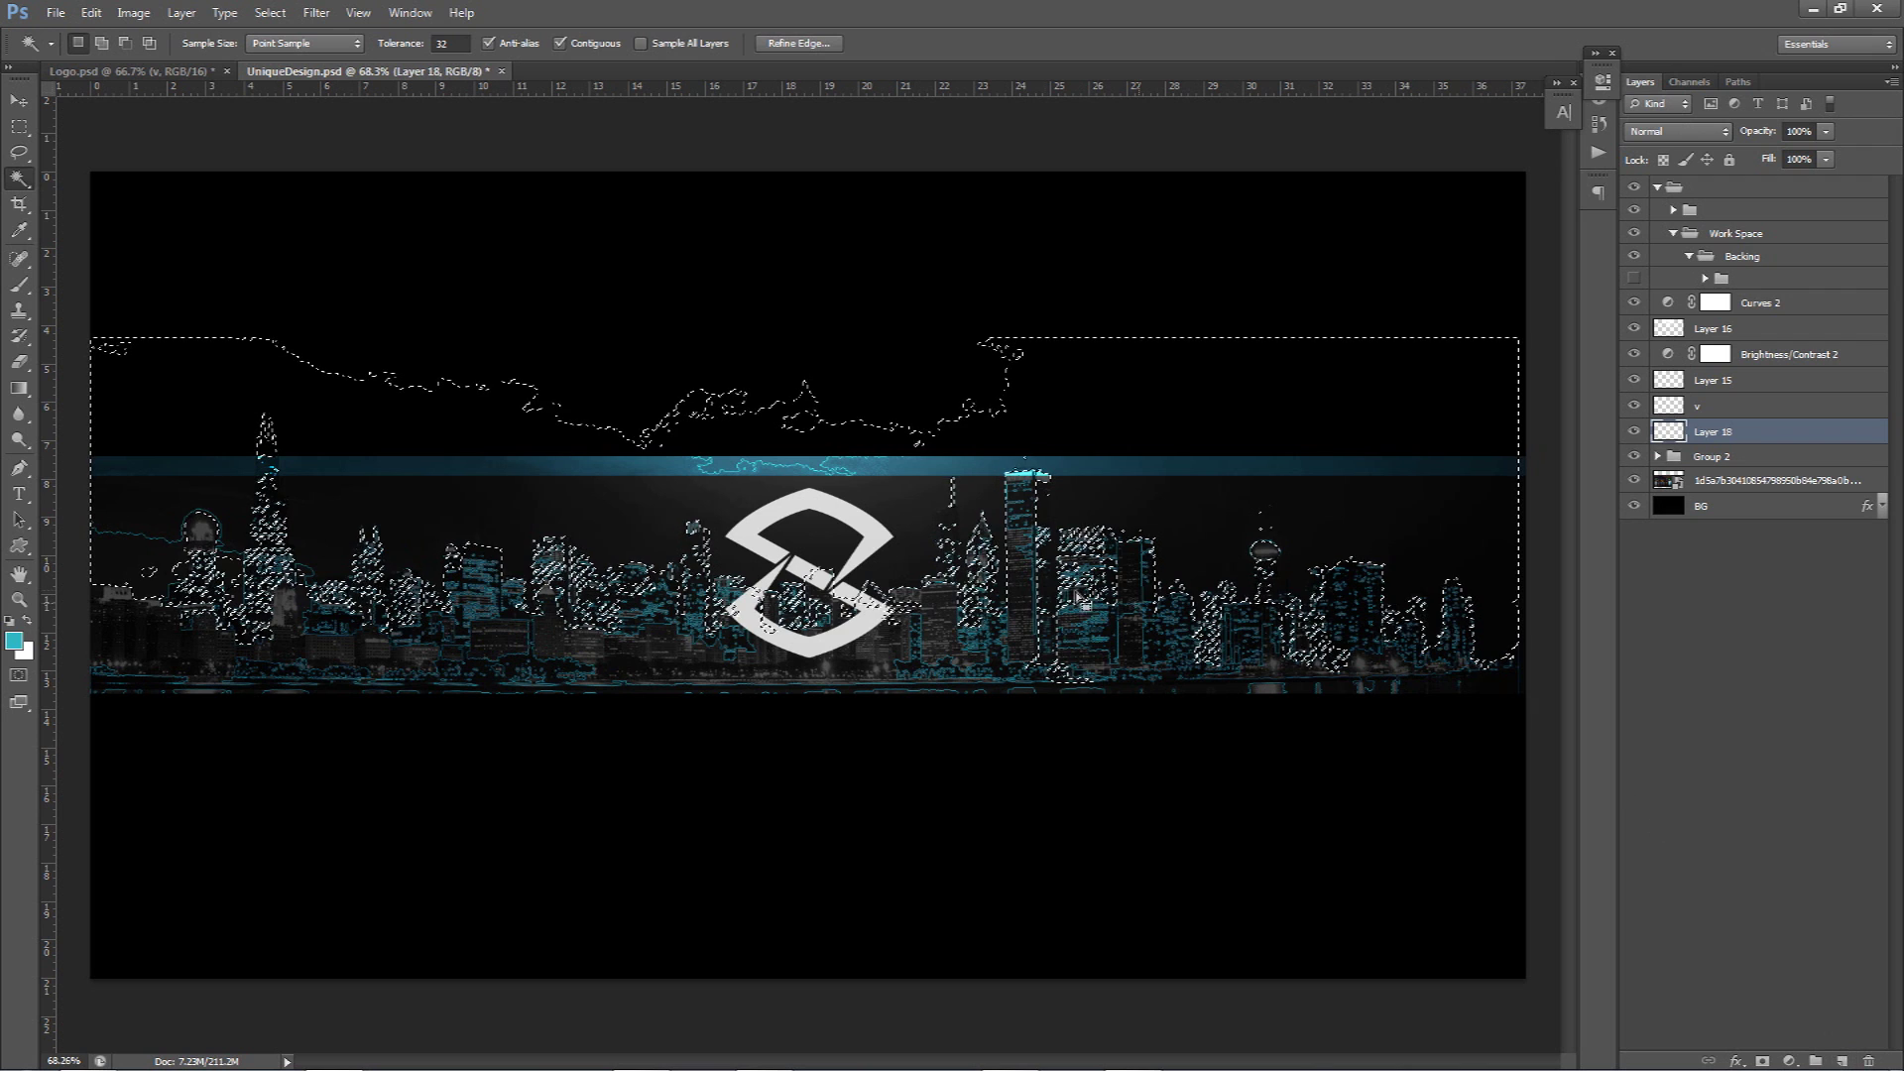
- Set the foreground colour to a teal-green shade
click(27, 621)
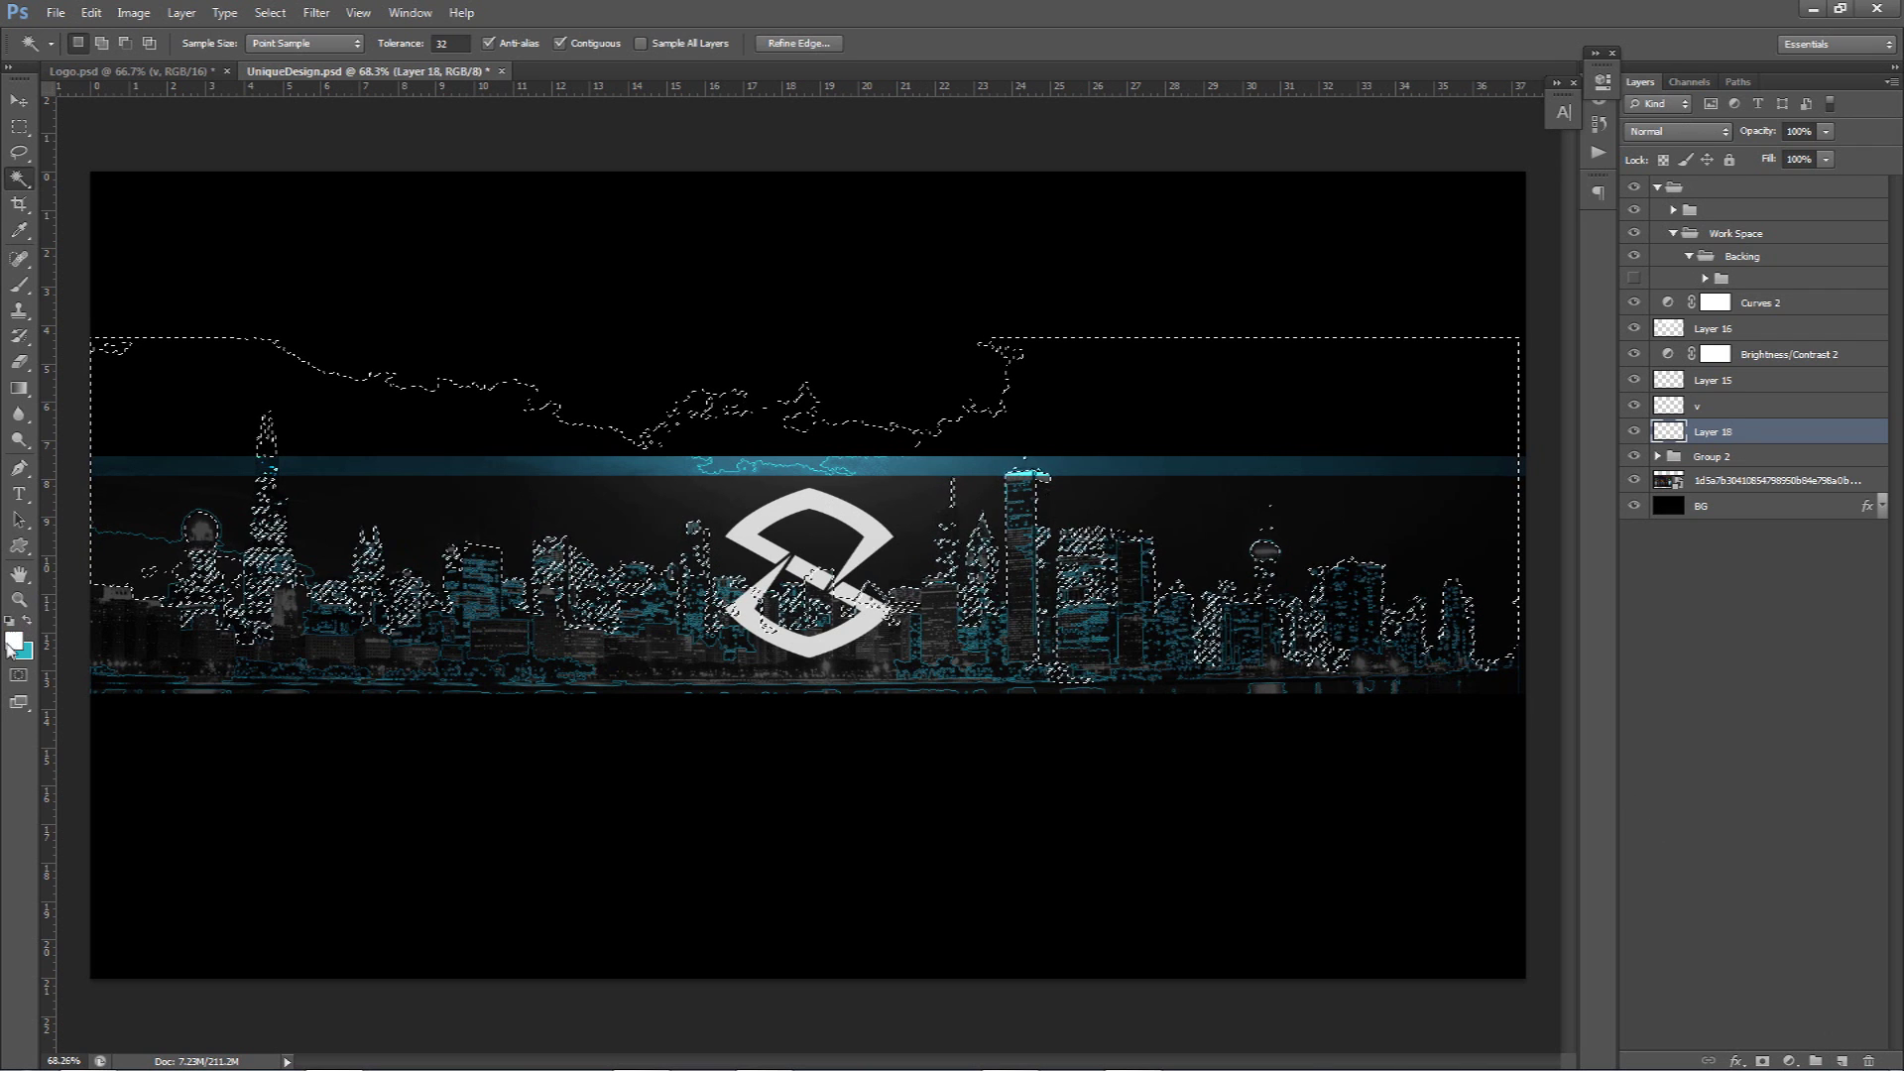
click(14, 641)
click(991, 409)
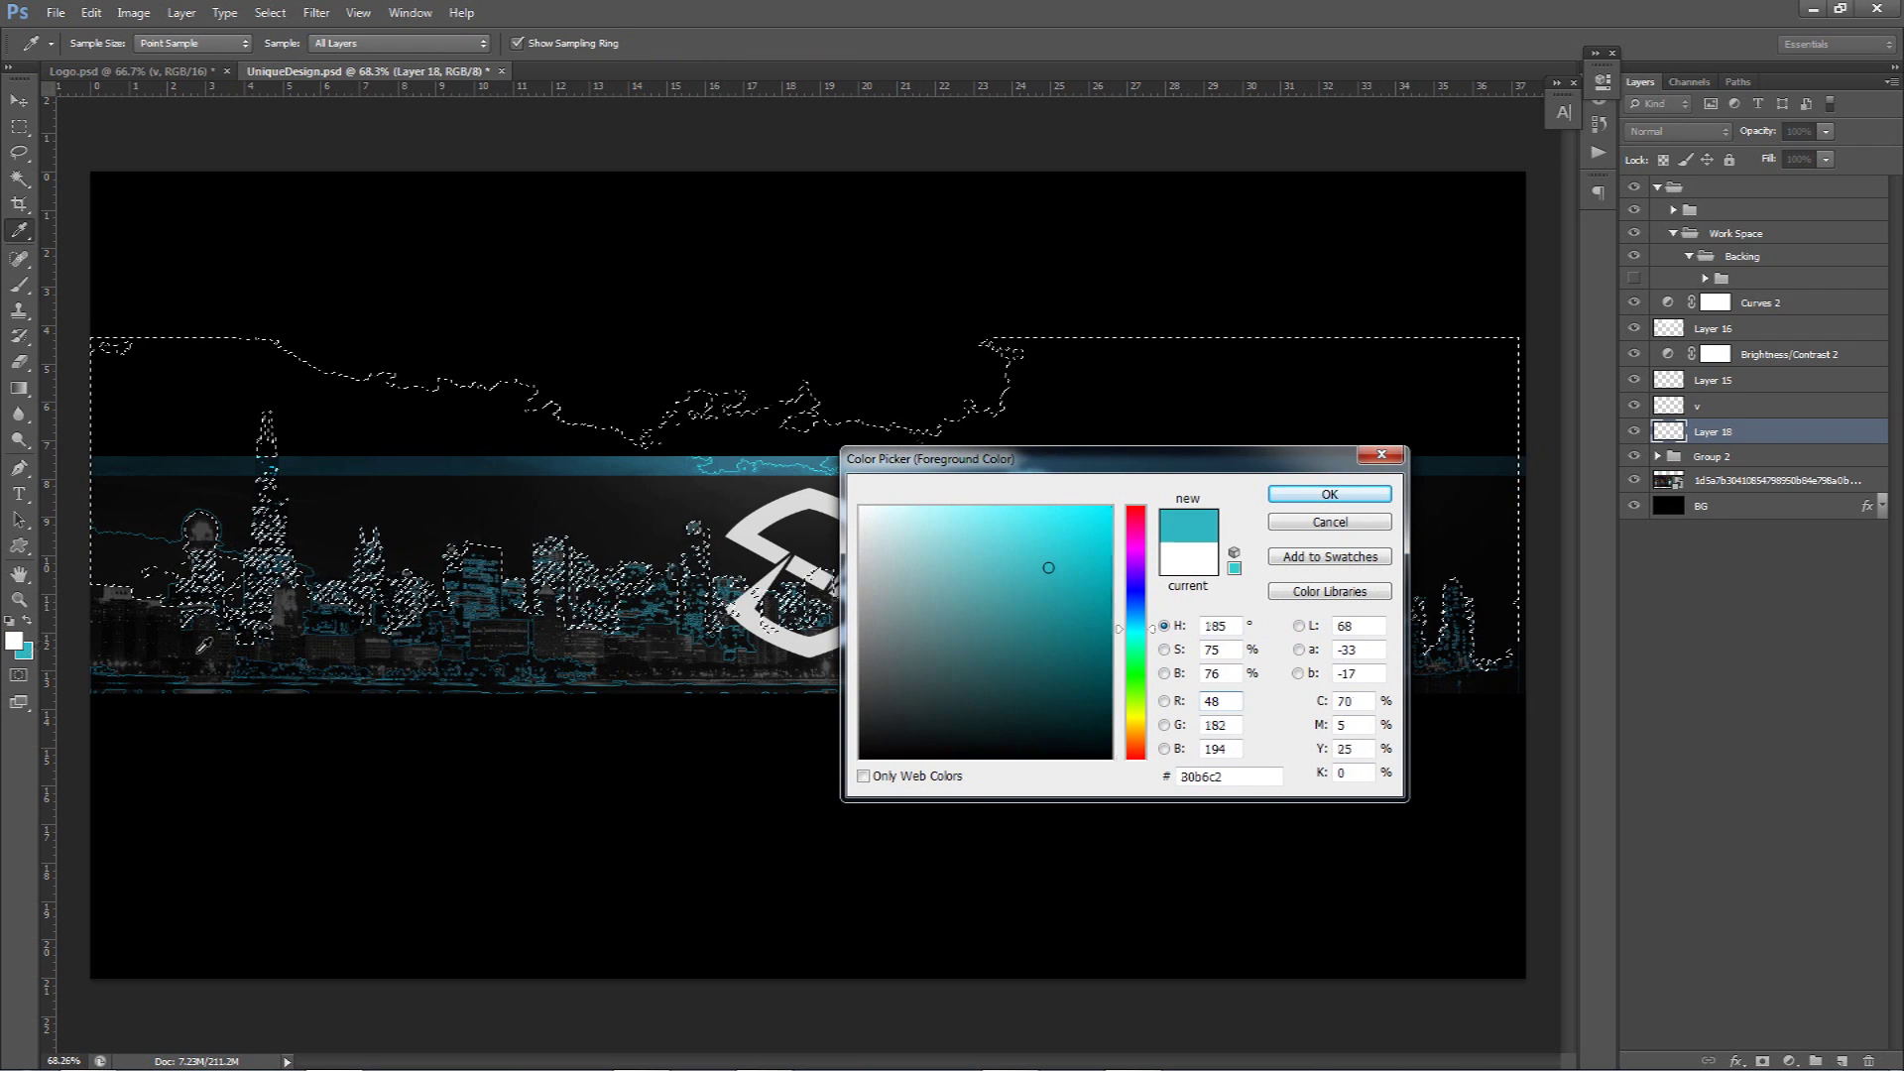
click(1135, 651)
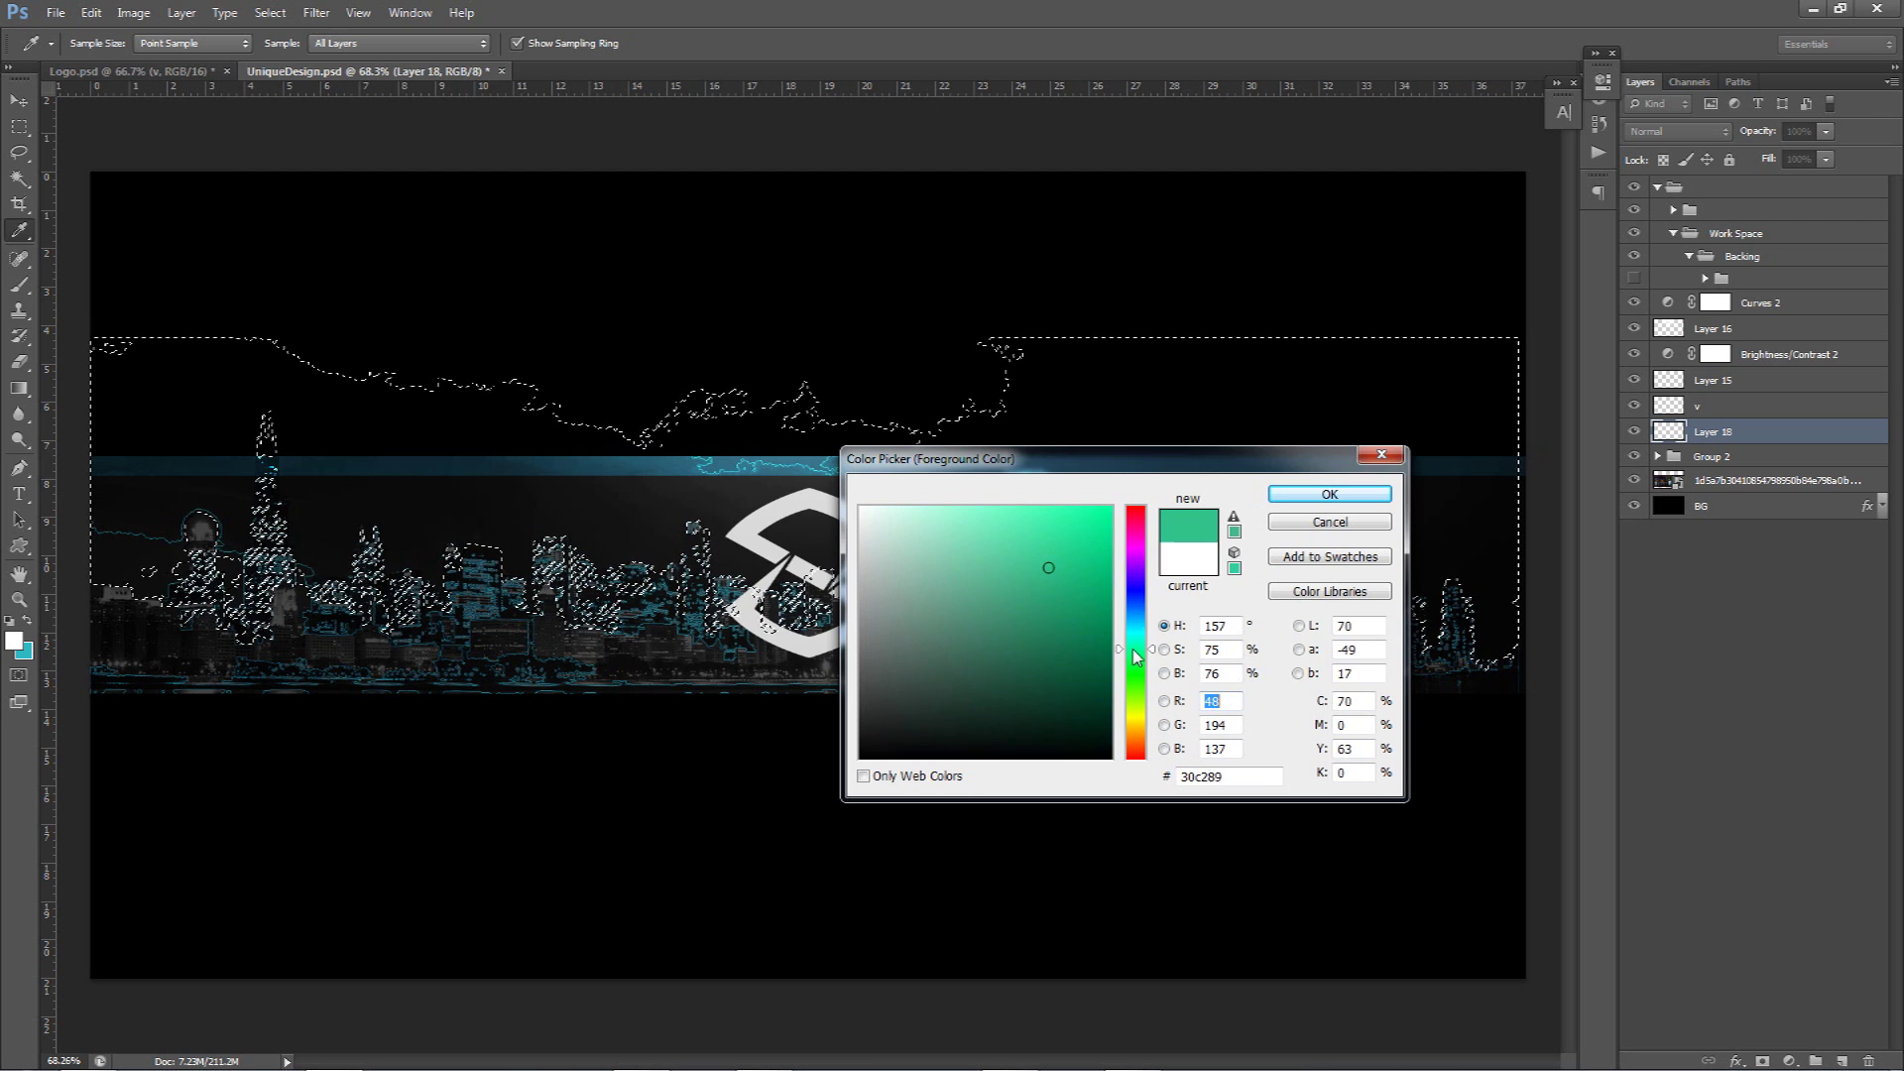
click(1330, 493)
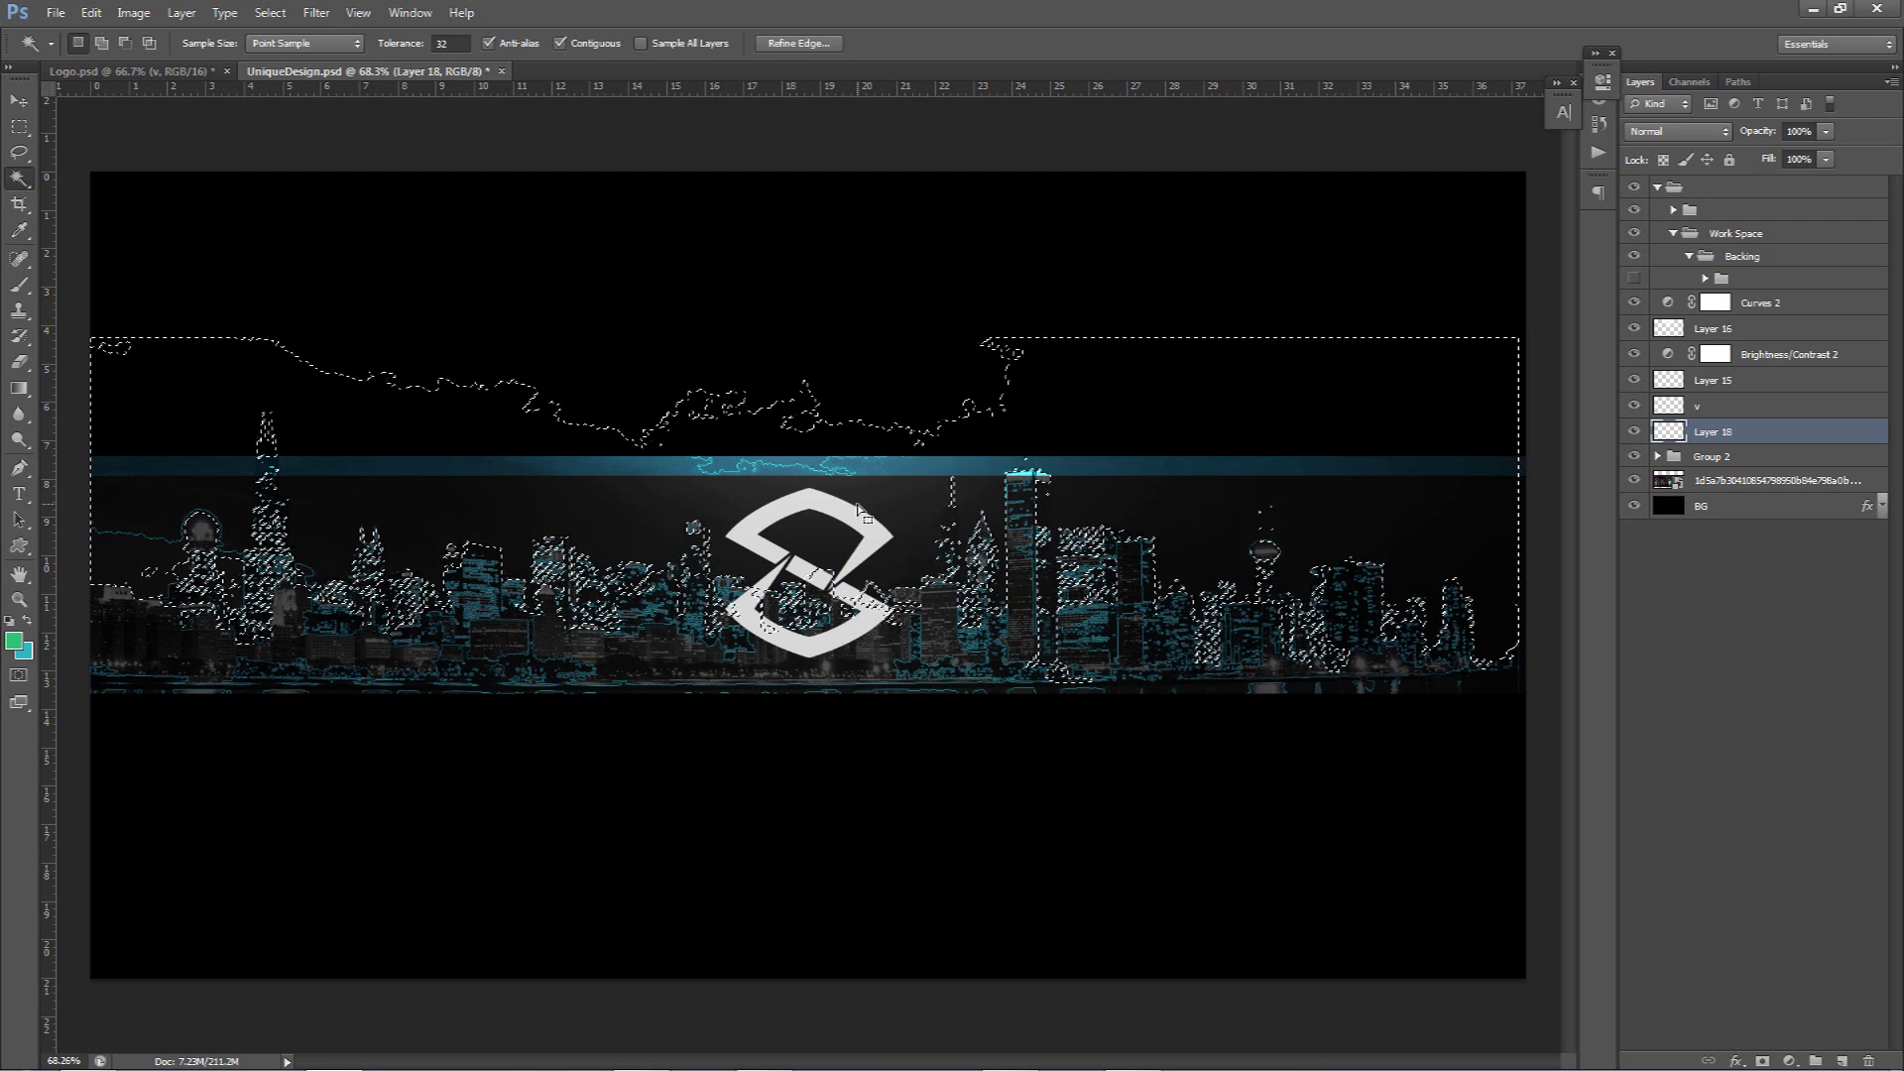
- Stroke the skyline selection with a 1 px green outline, then deselect
key(m)
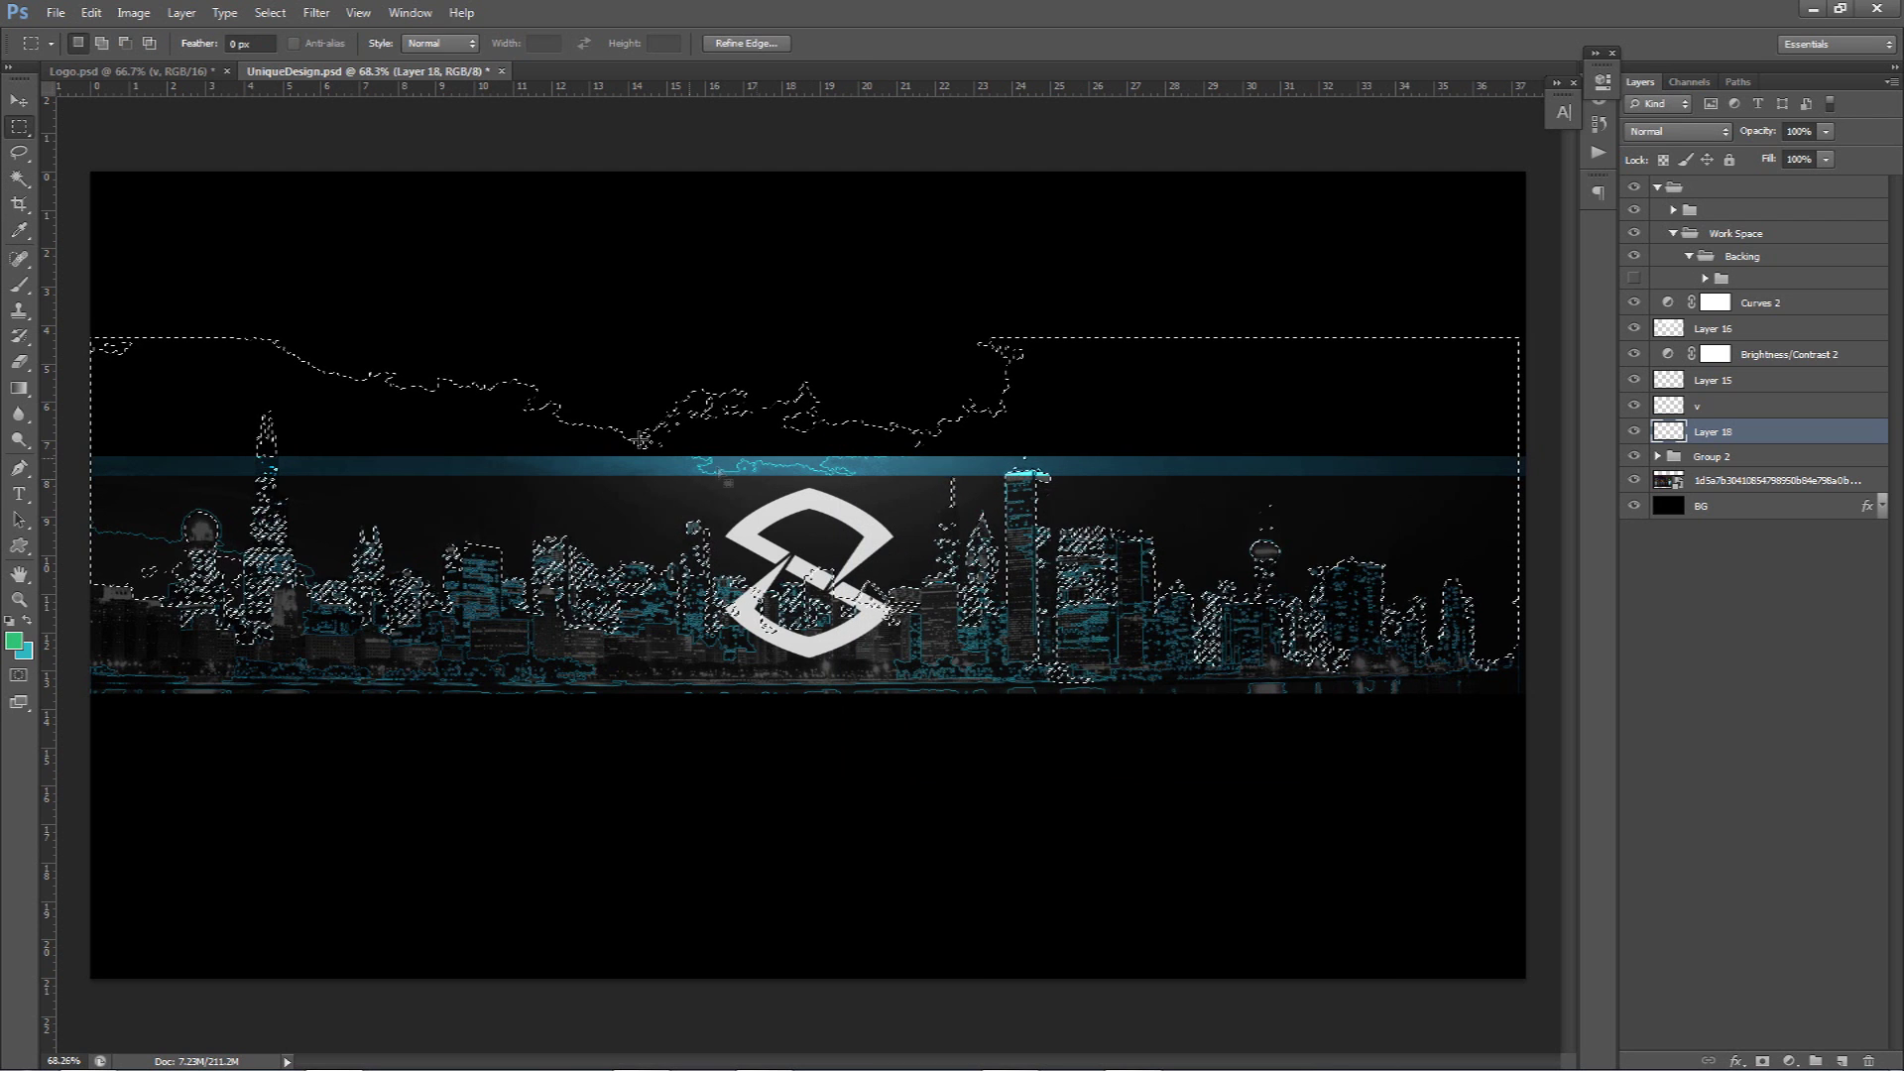
right_click(1003, 450)
click(1079, 761)
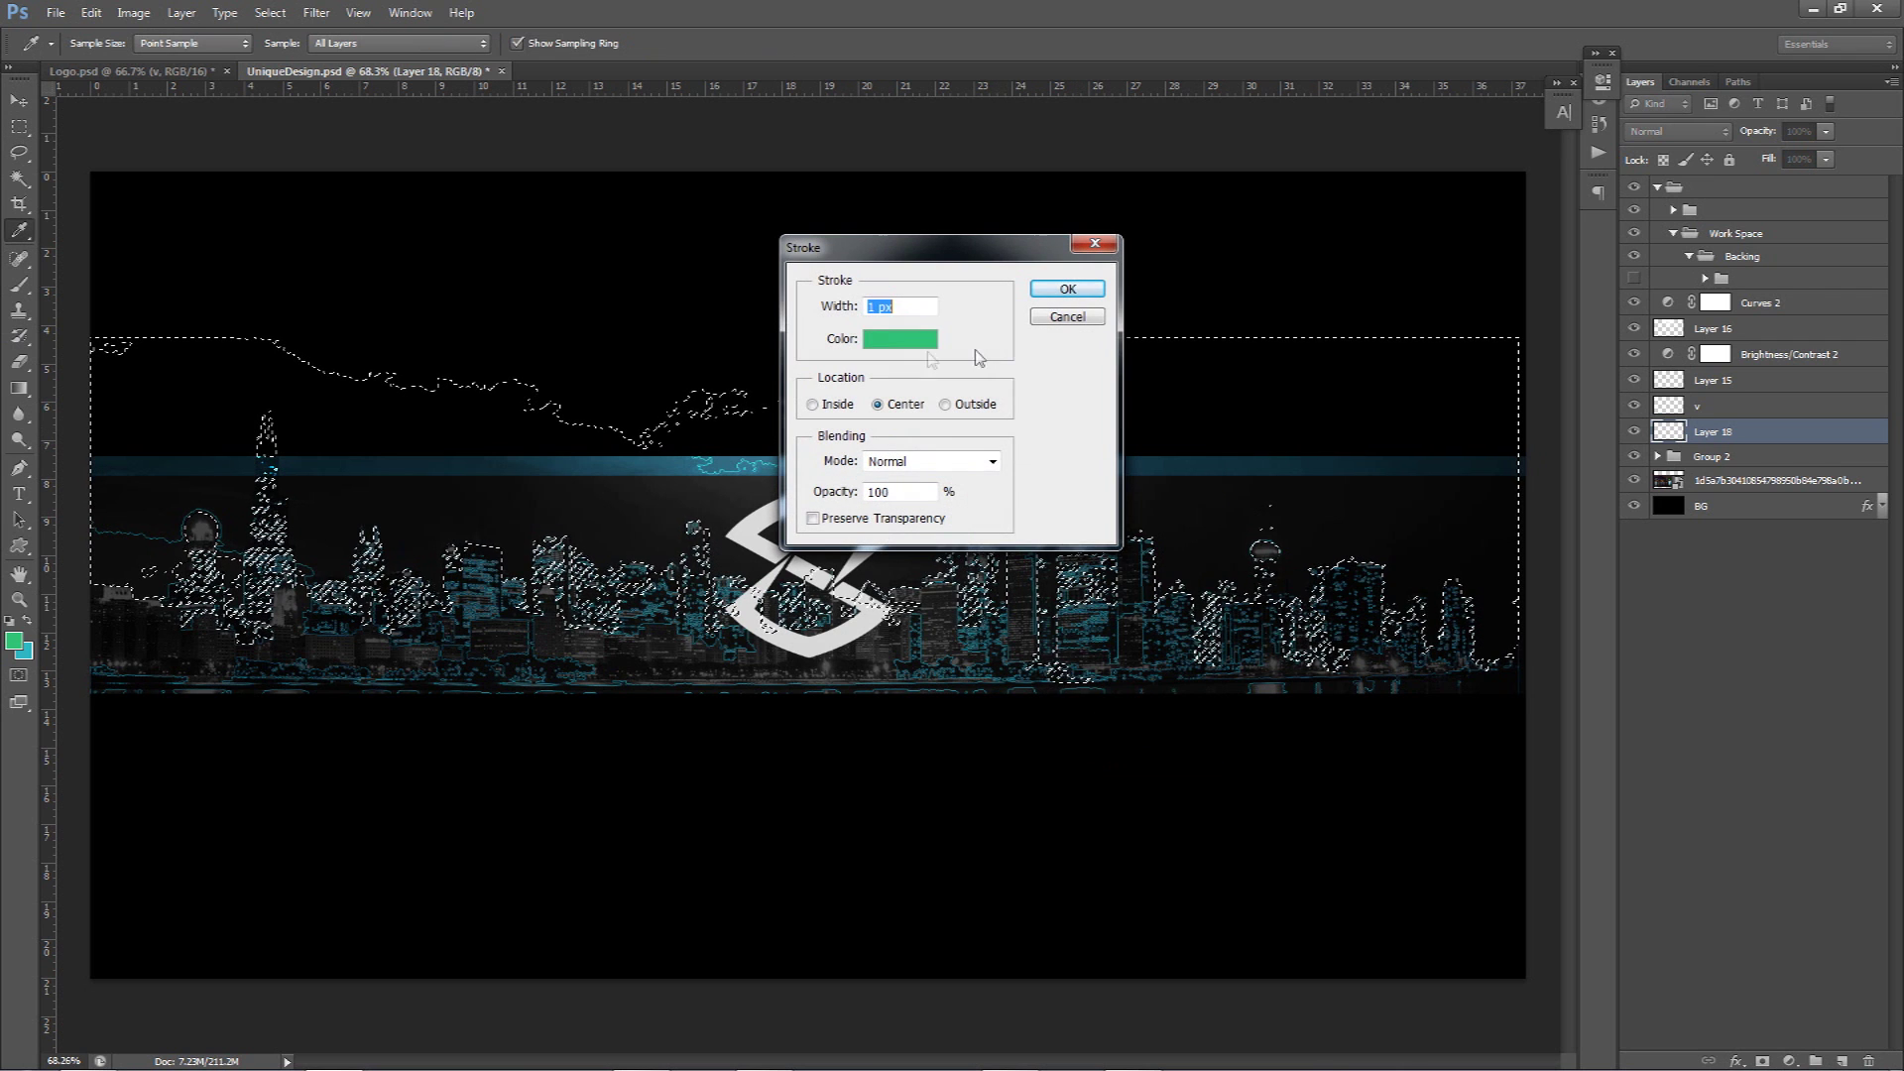
click(1068, 289)
right_click(1097, 492)
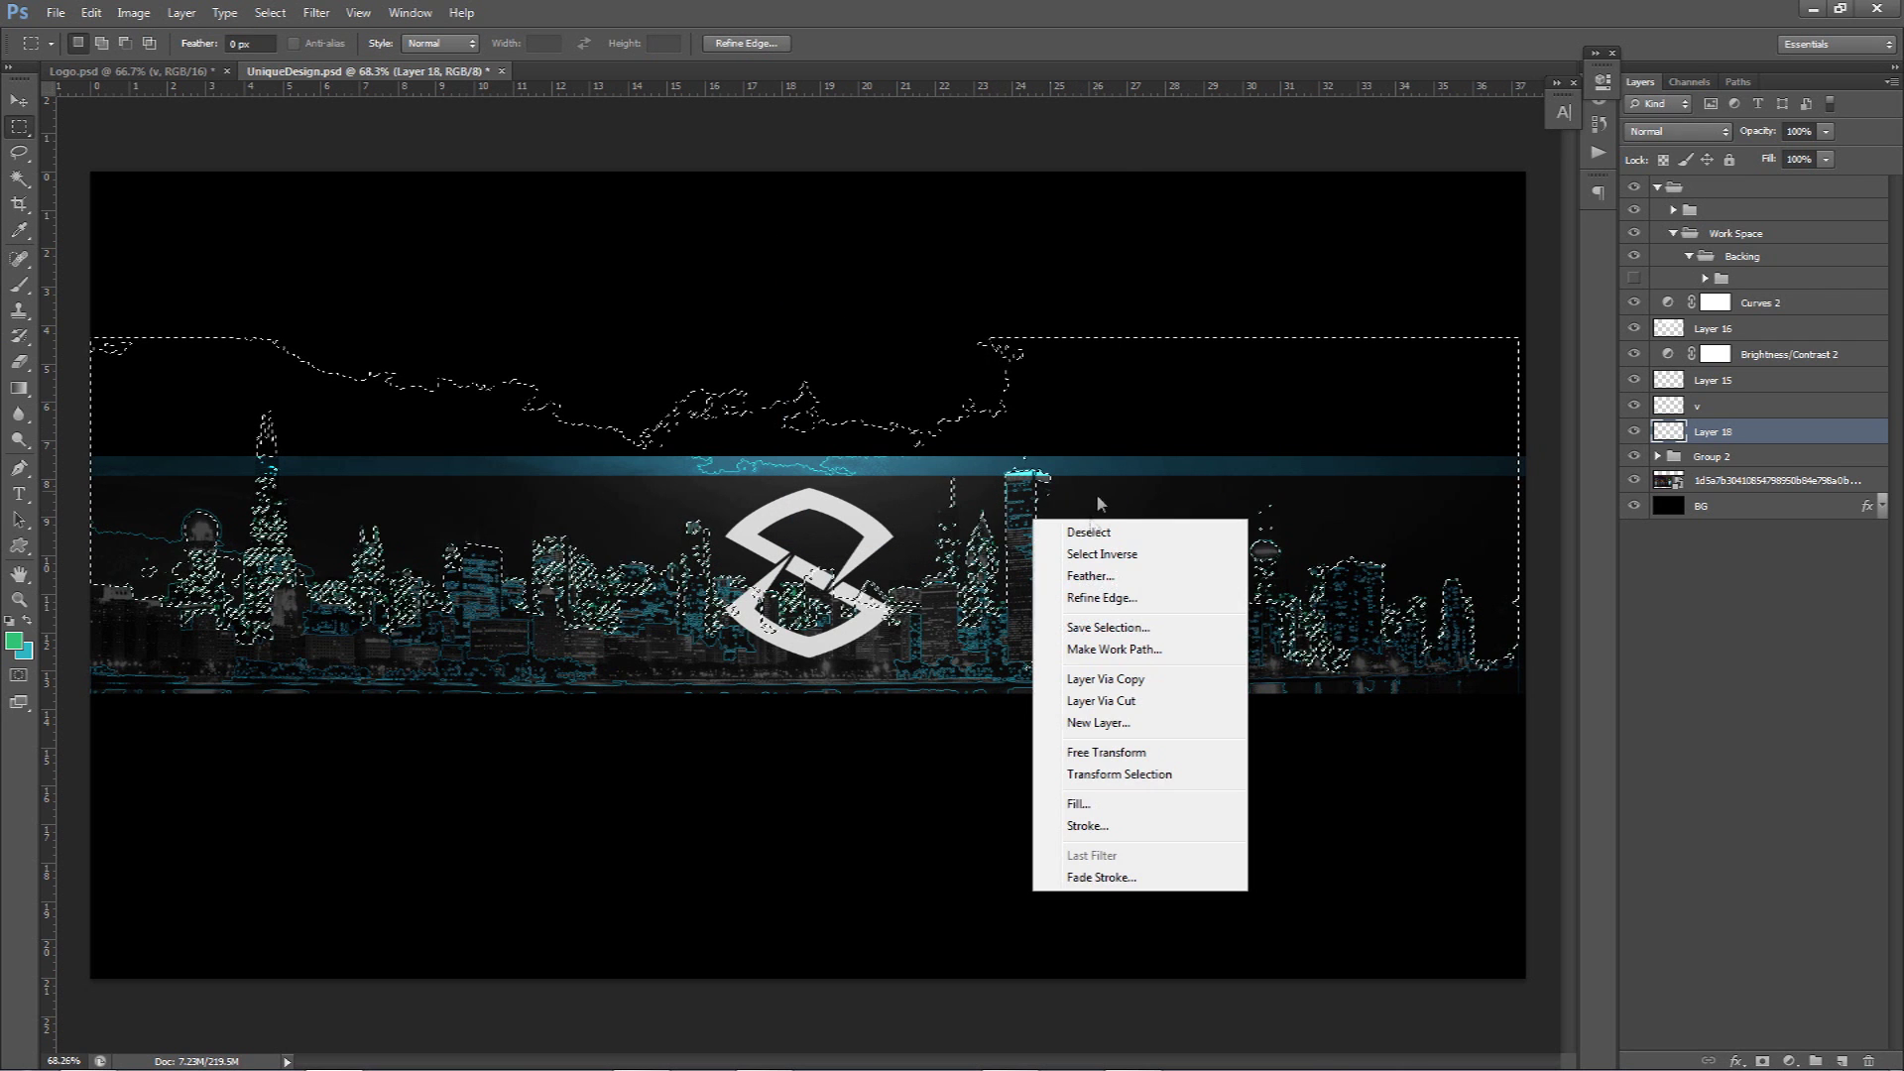
click(1089, 532)
- Set Layer 18's blend mode to Color Dodge and hide the skyline photo layer
key(v)
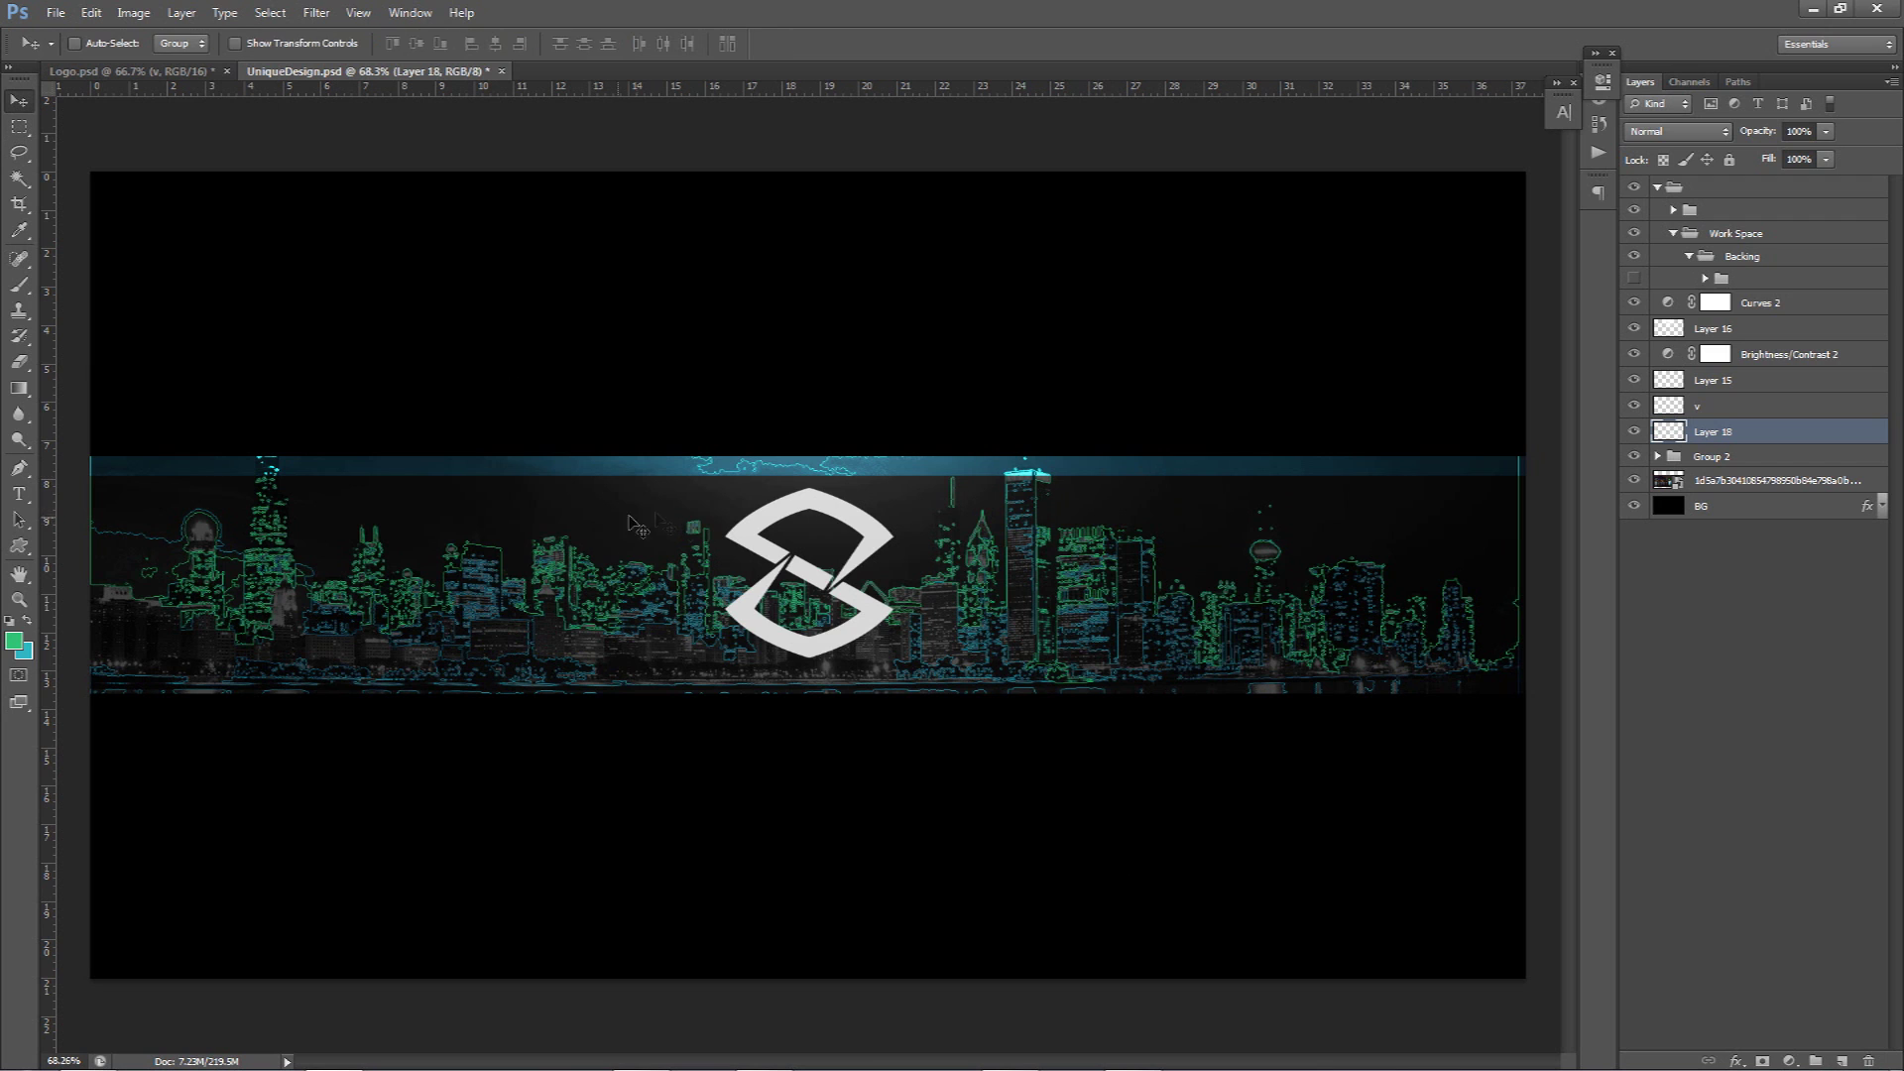
click(1672, 130)
click(1670, 344)
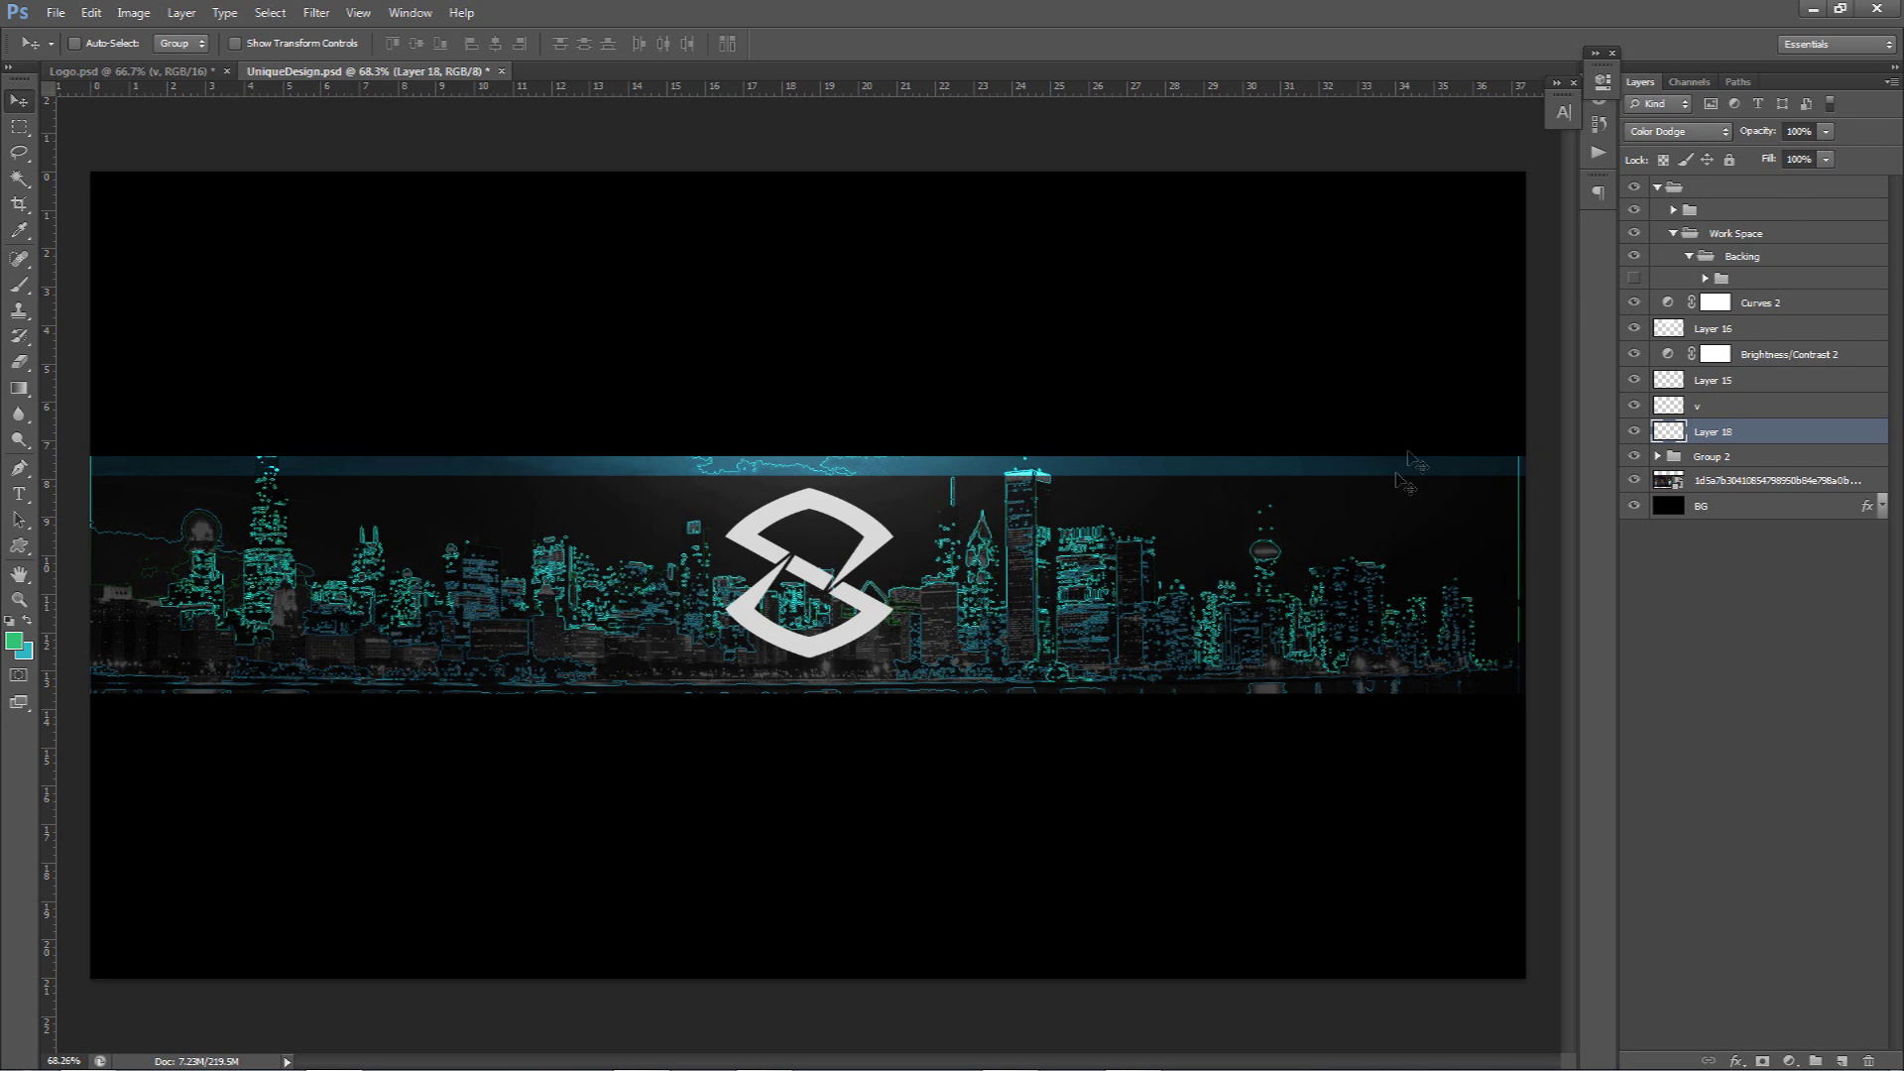
click(1634, 480)
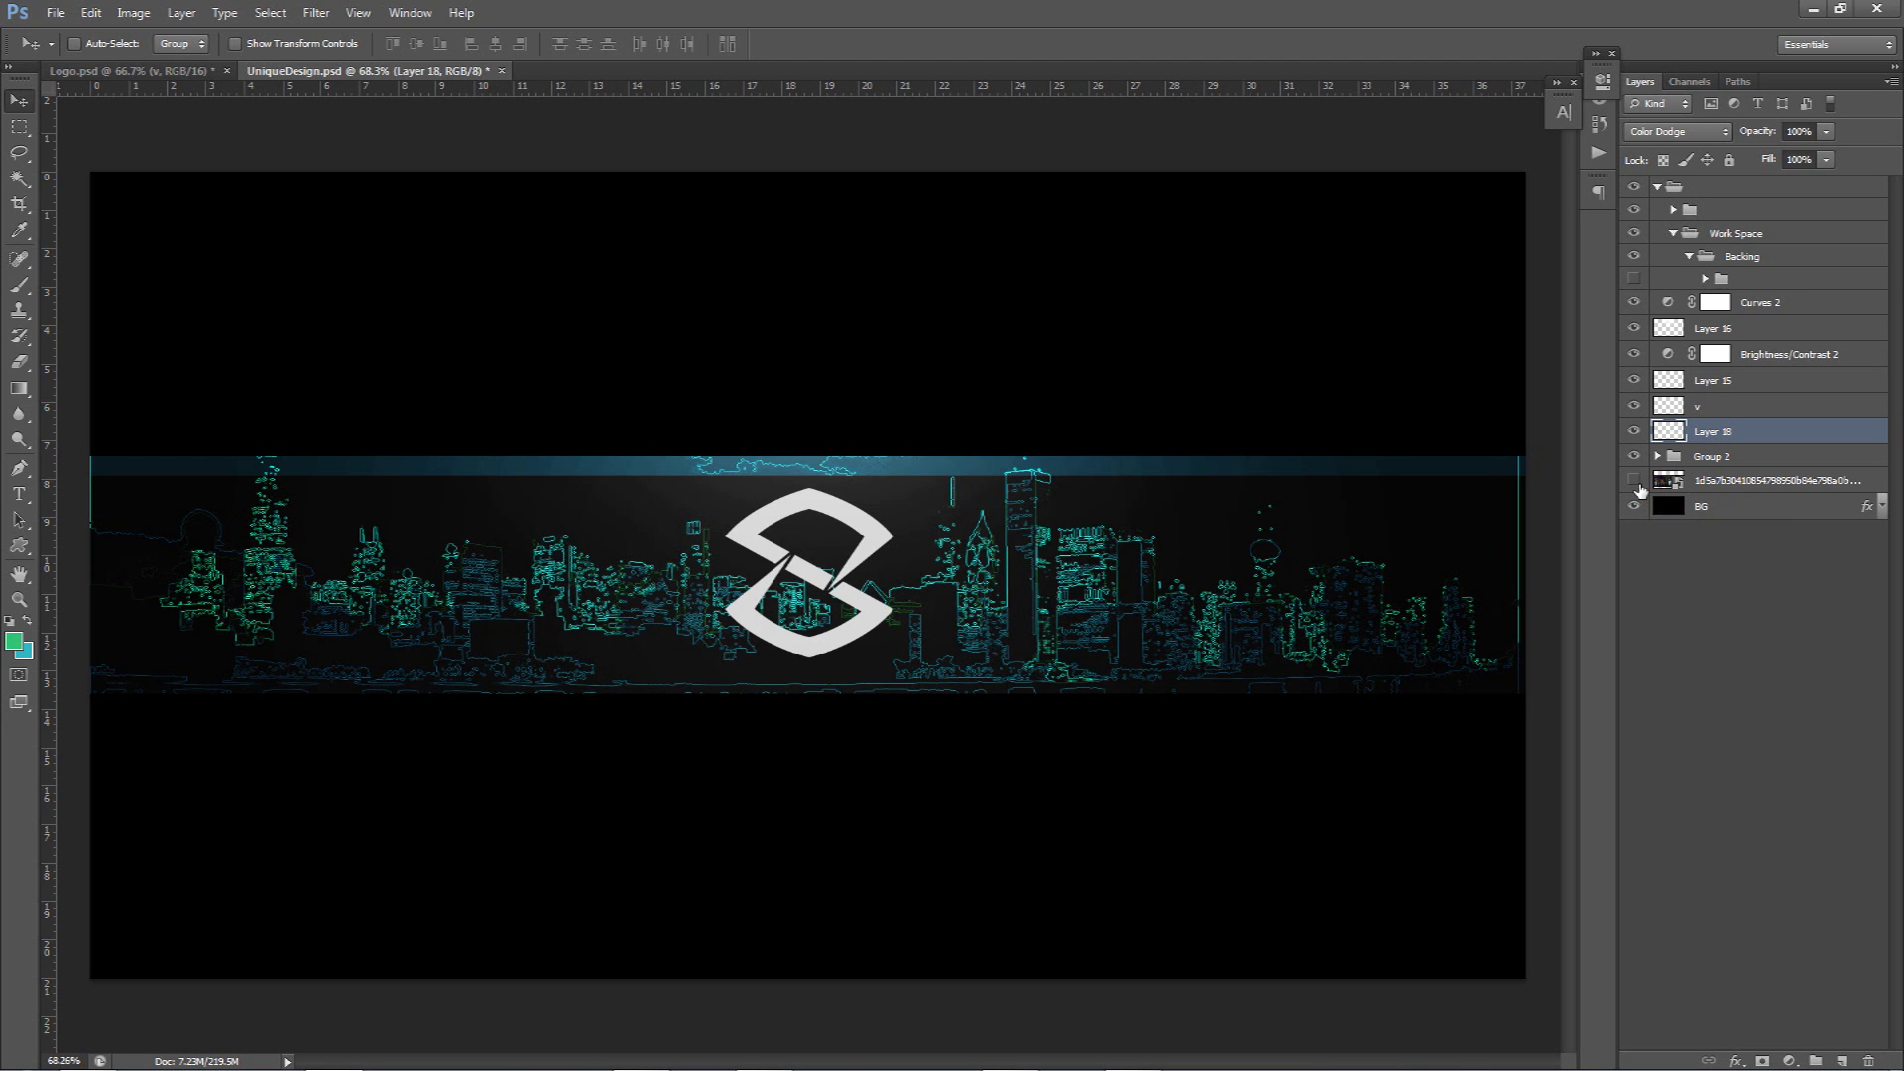
- Give Layer 18 a Color Overlay in green 2dce9b, Normal at 100% opacity
double_click(1789, 440)
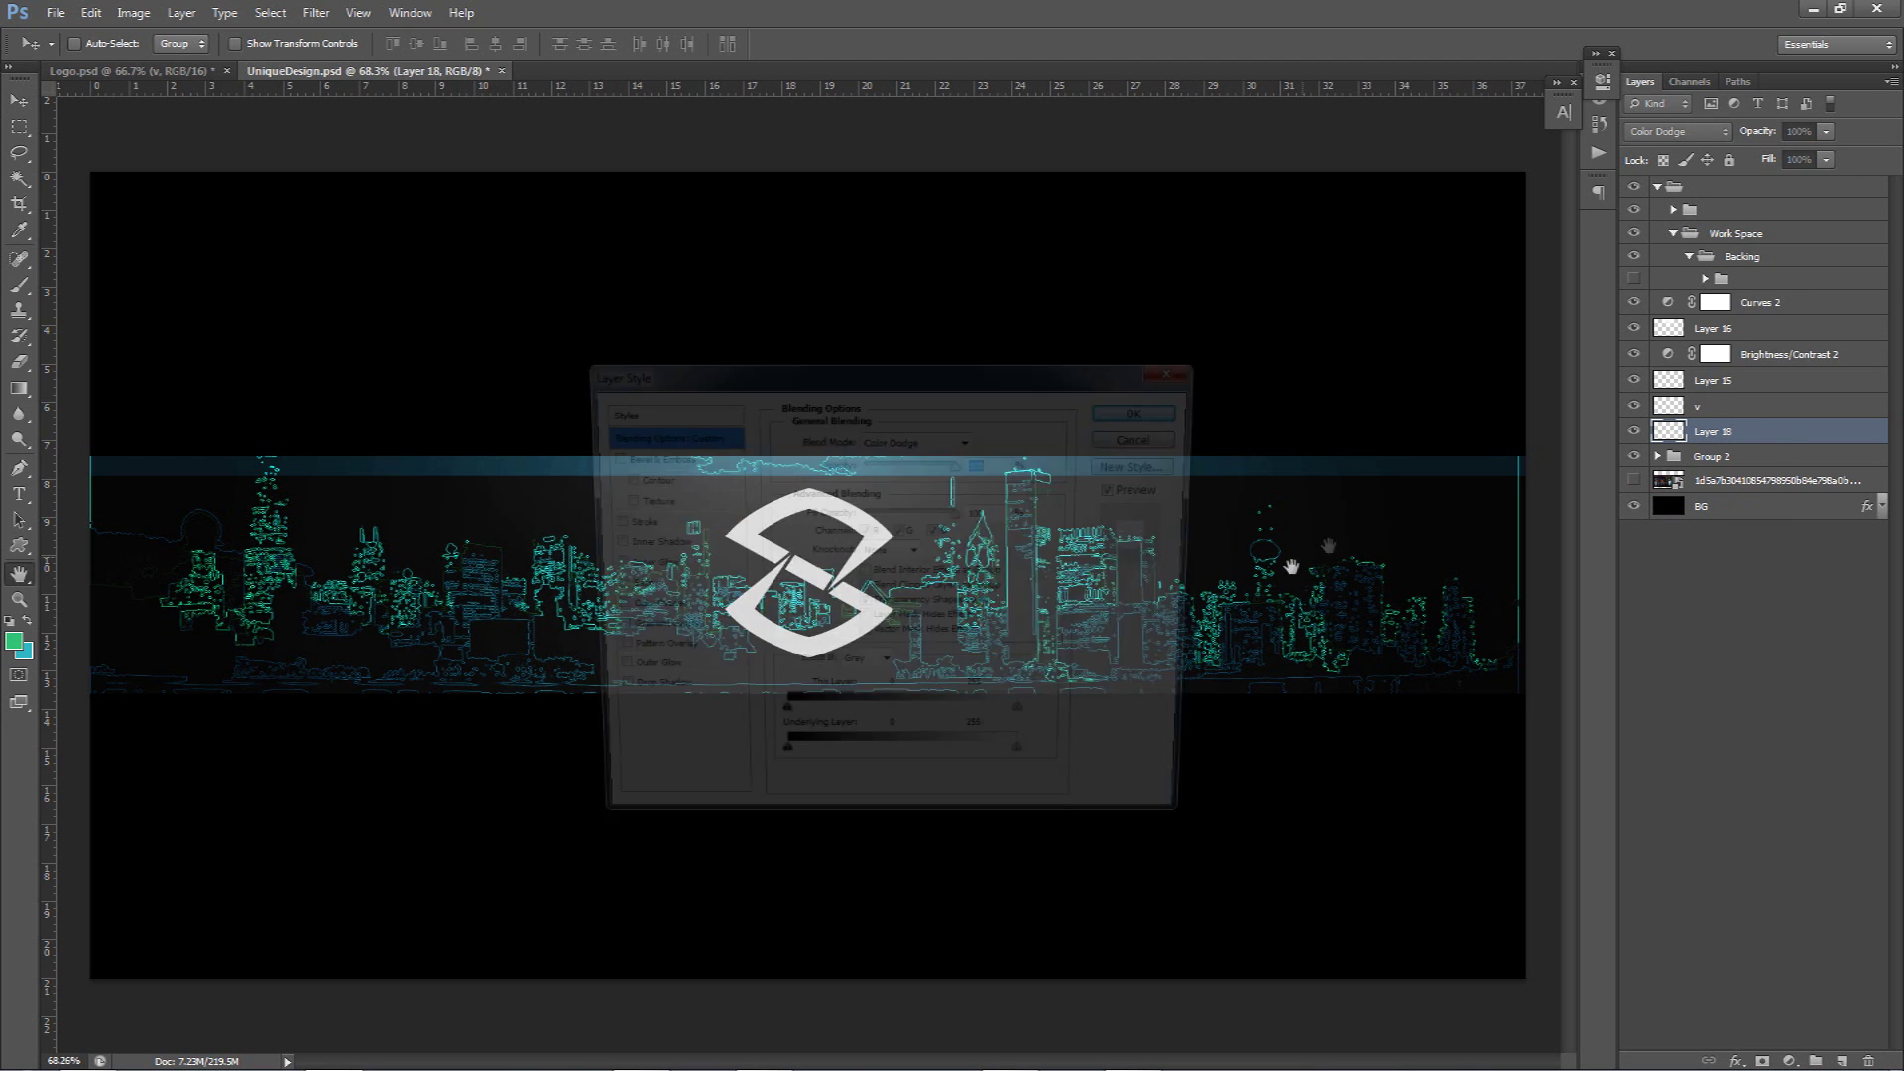
drag(720, 361, 1255, 422)
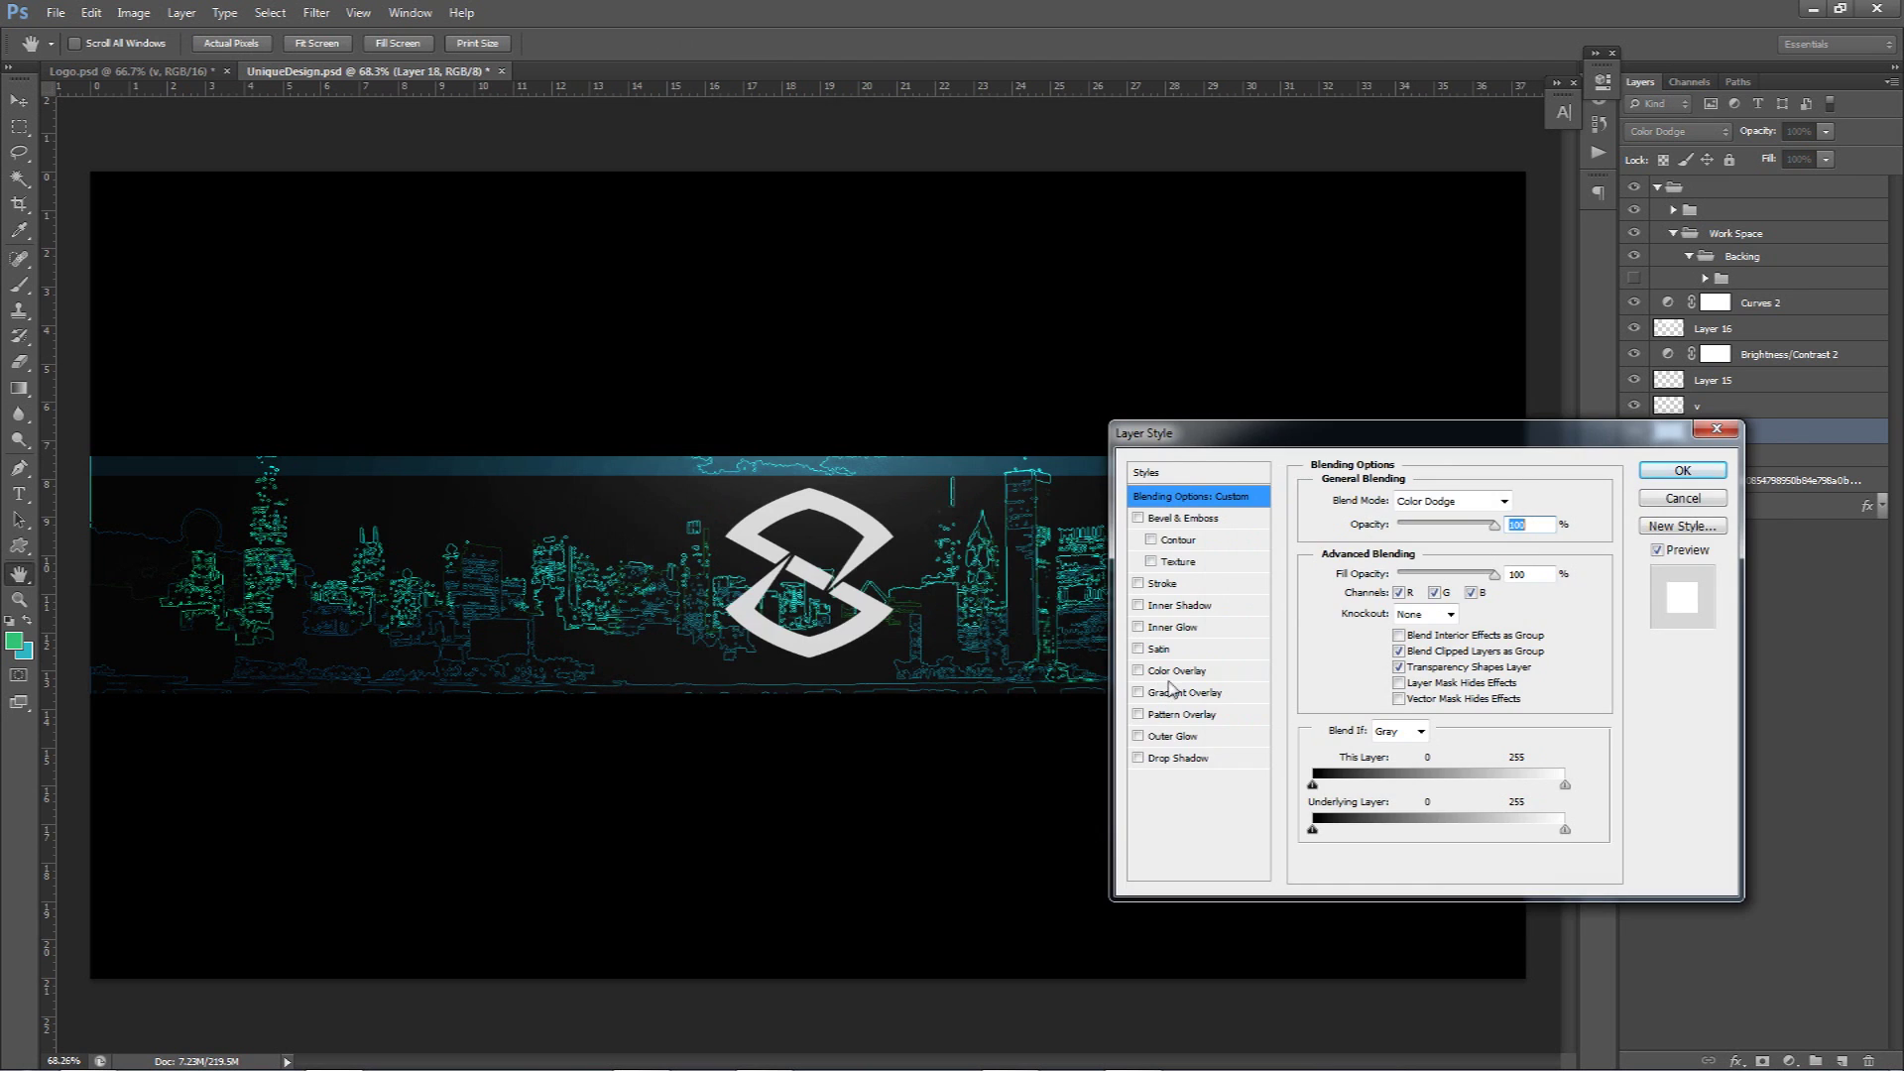
click(1180, 670)
click(1522, 500)
click(1056, 555)
mouse_move(1136, 653)
mouse_down()
mouse_move(1148, 770)
mouse_move(1140, 640)
mouse_up()
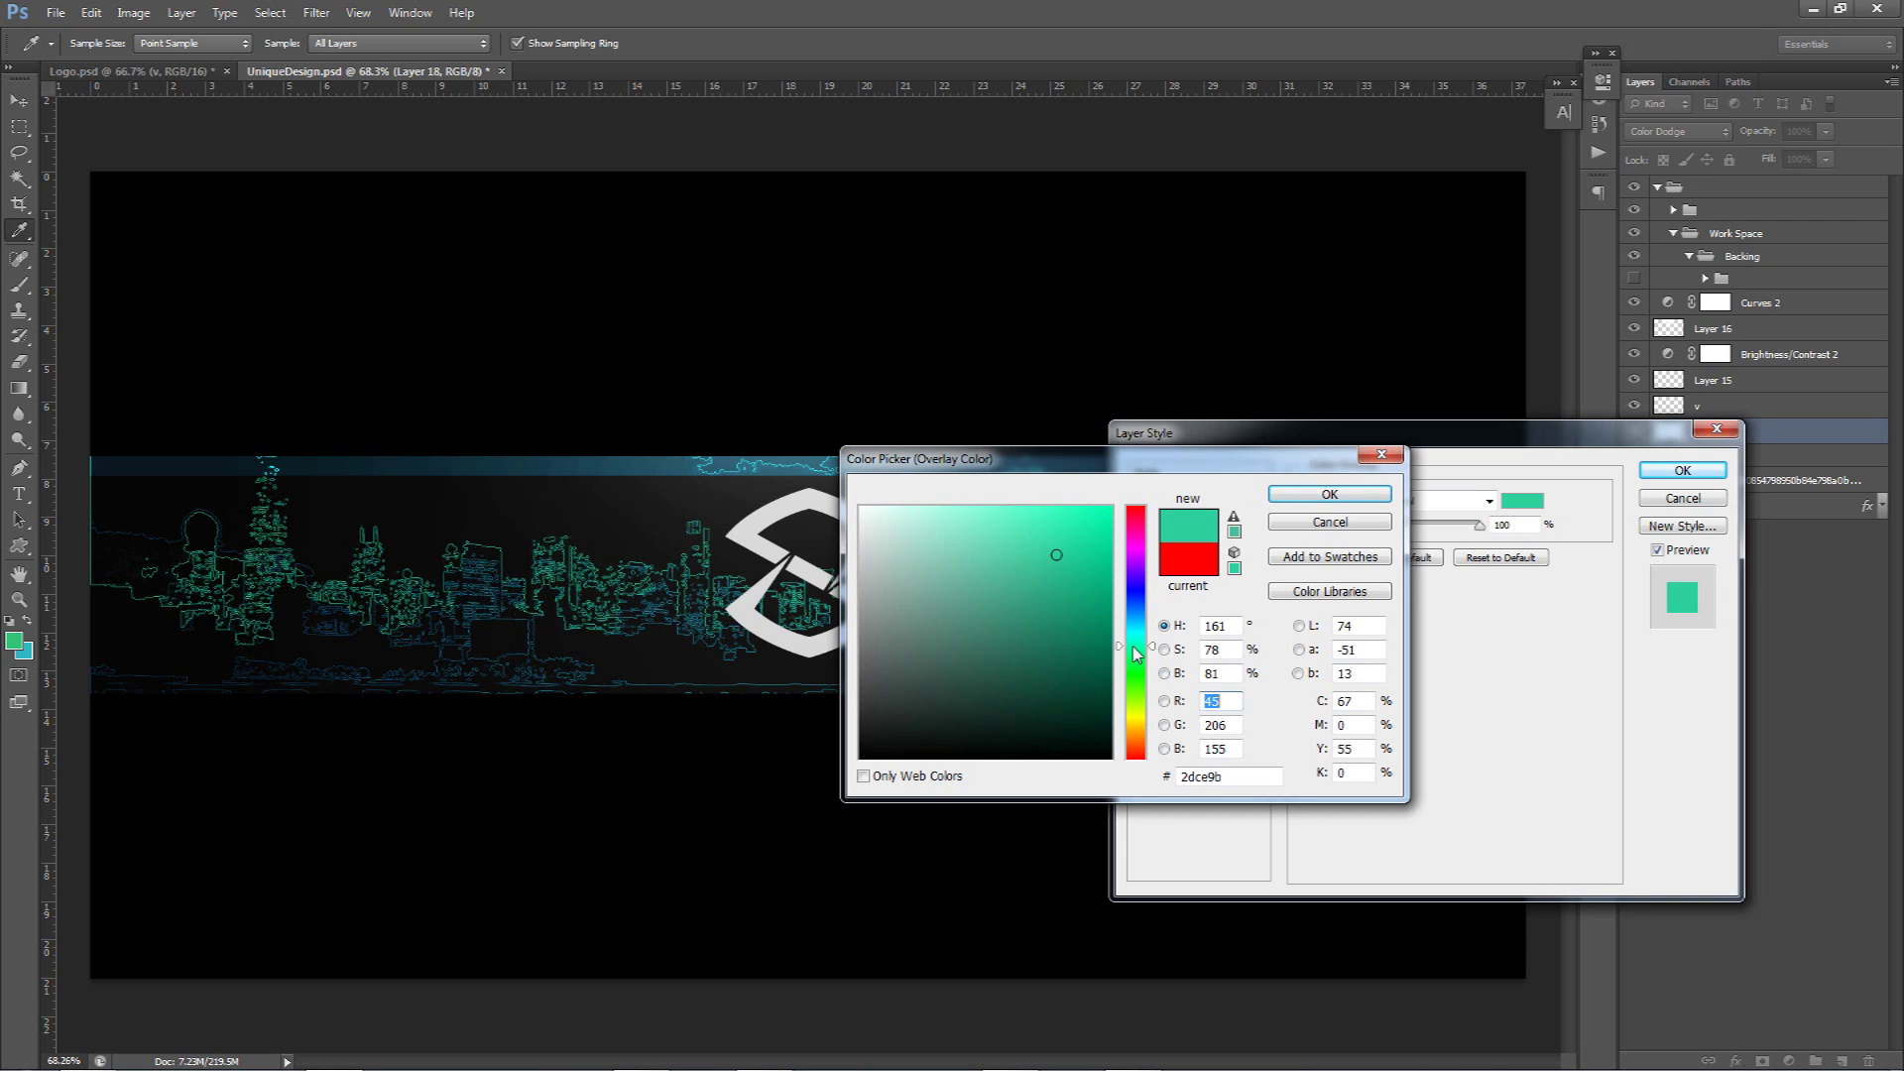
click(1290, 493)
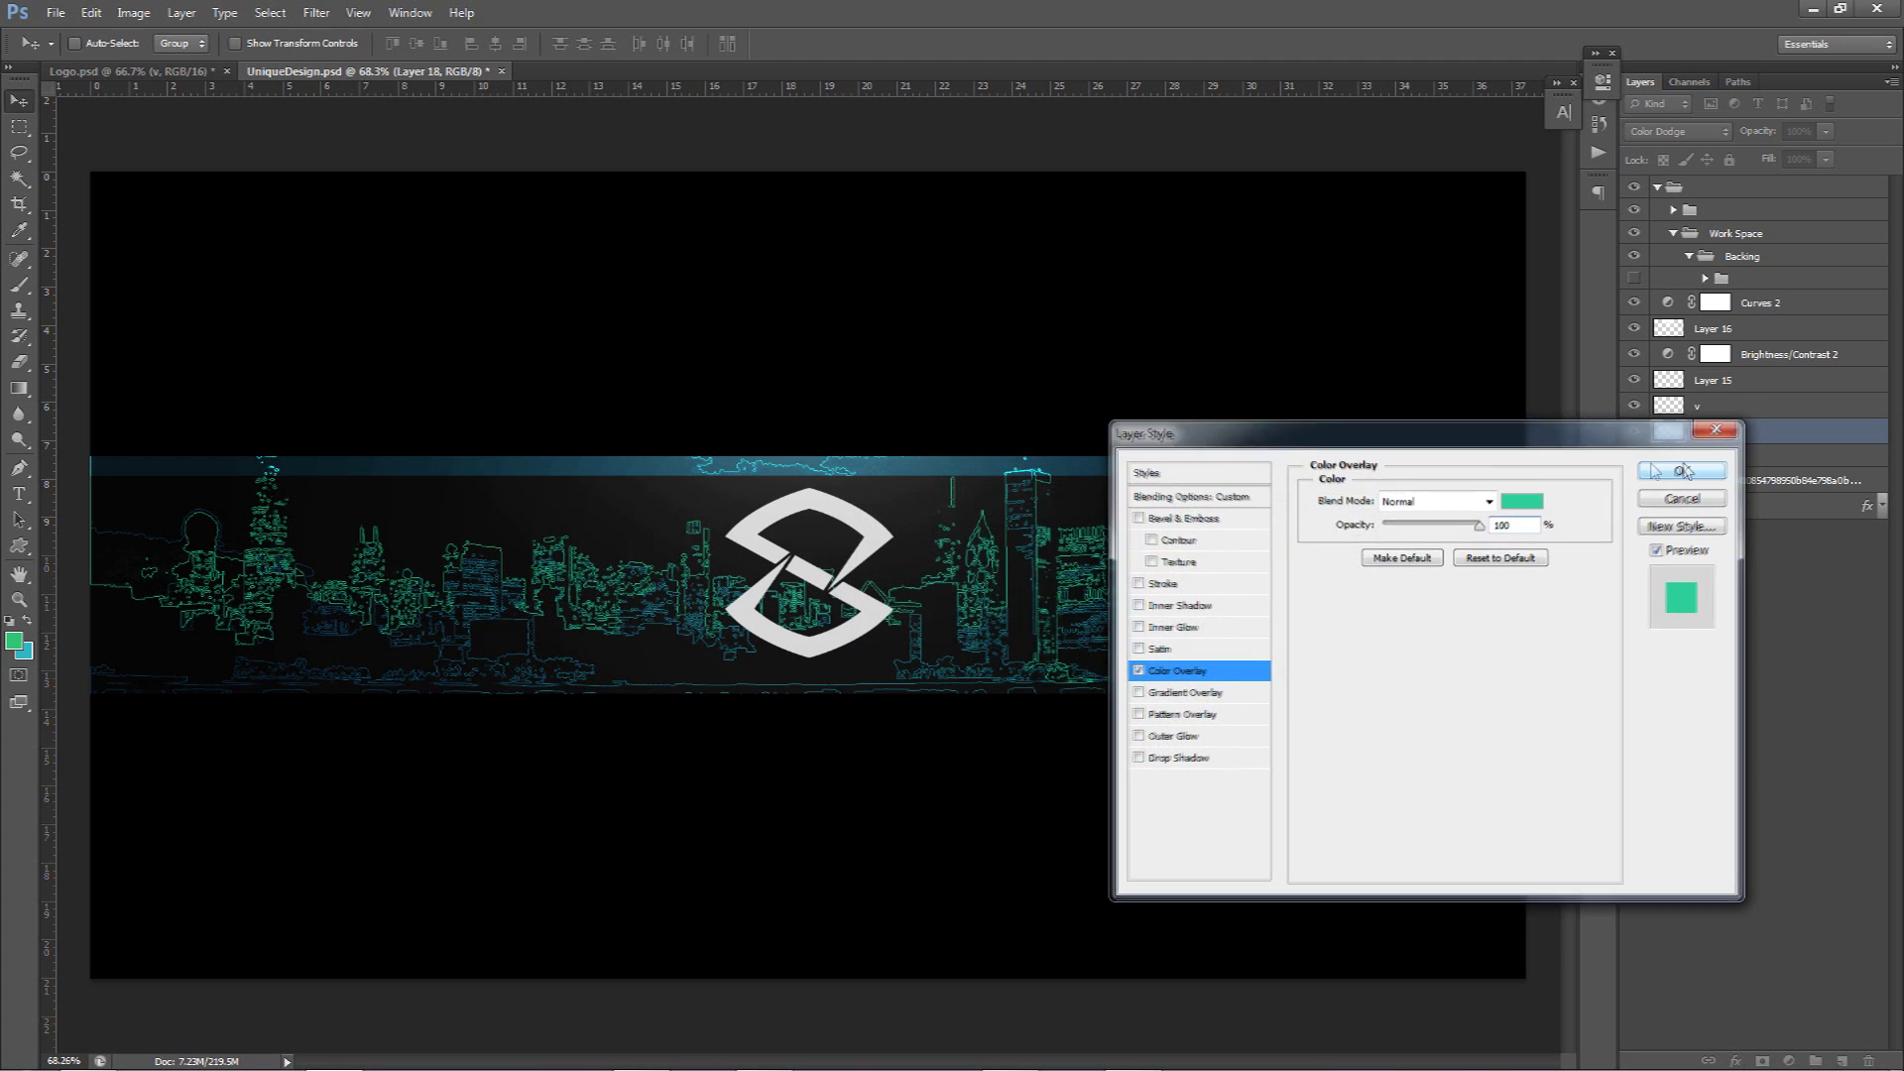
key(Return)
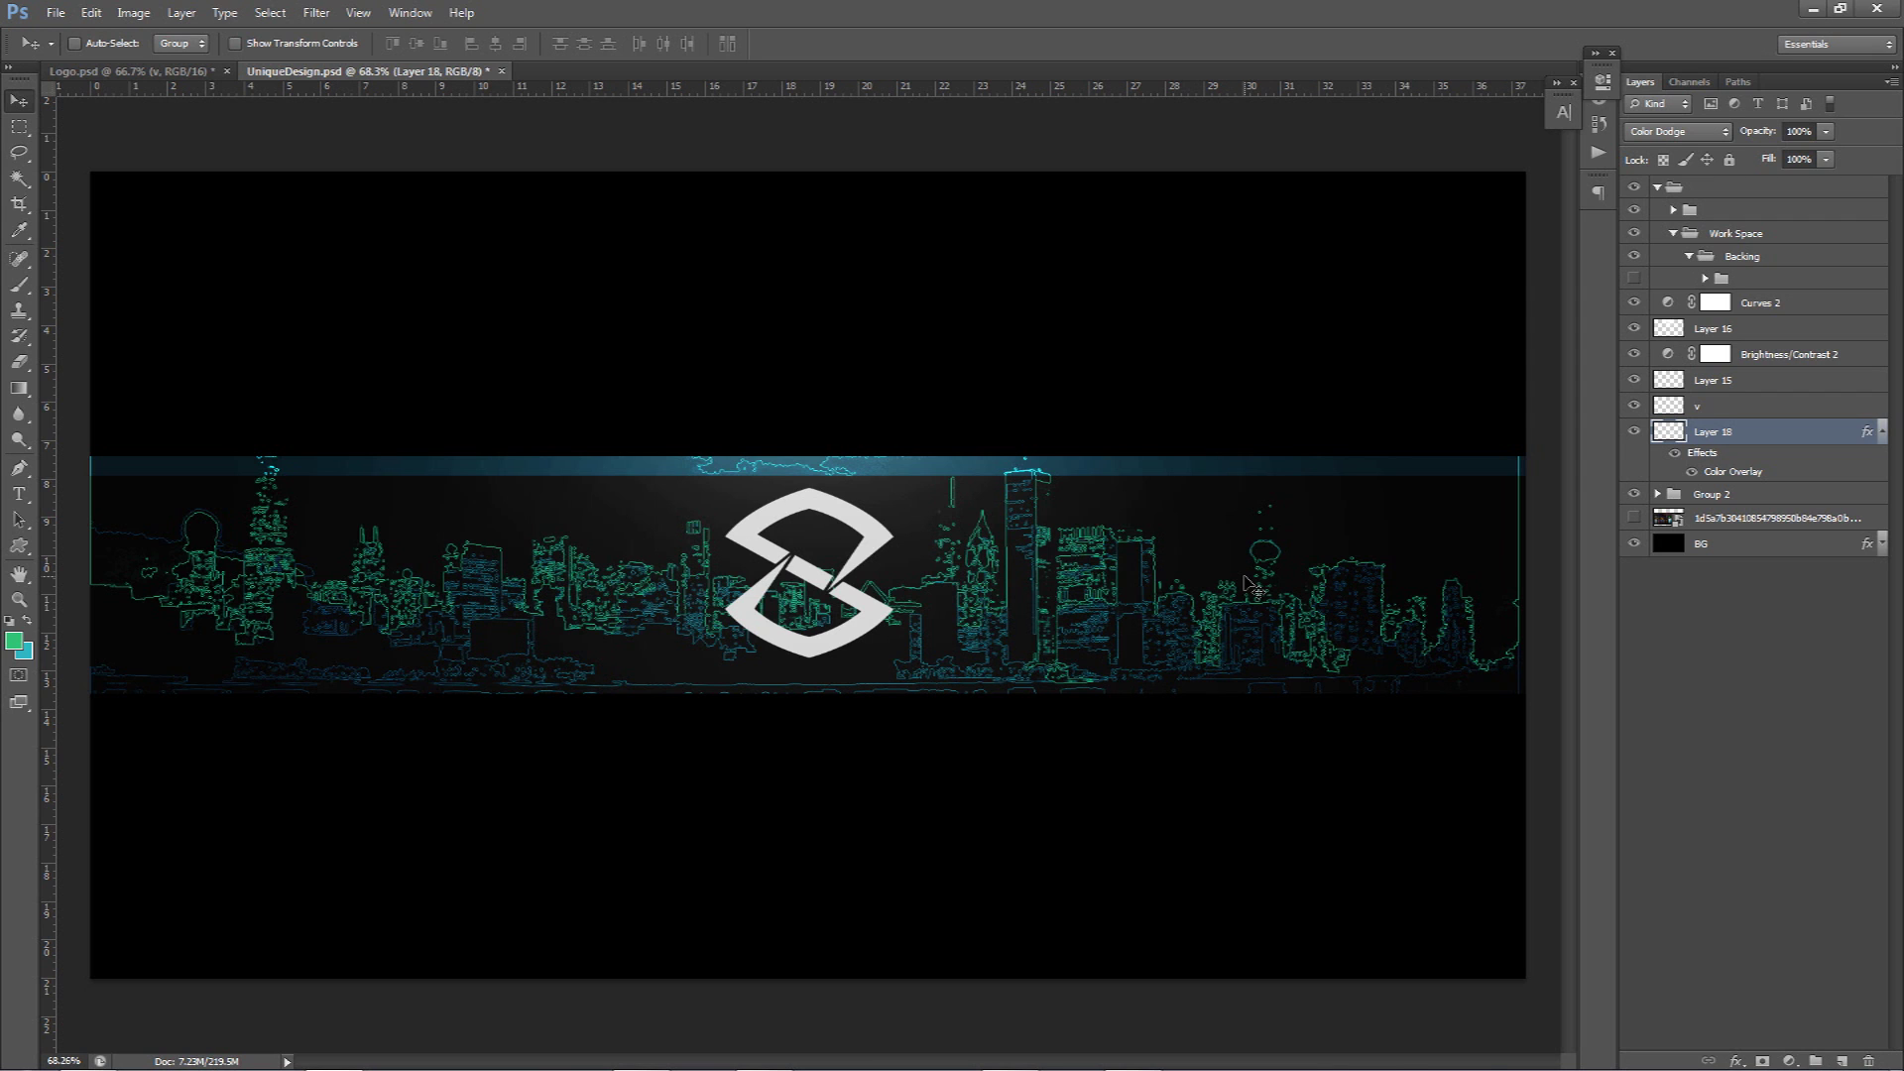
- Set the skyline photo layer to 30% opacity and rasterize it
click(1703, 519)
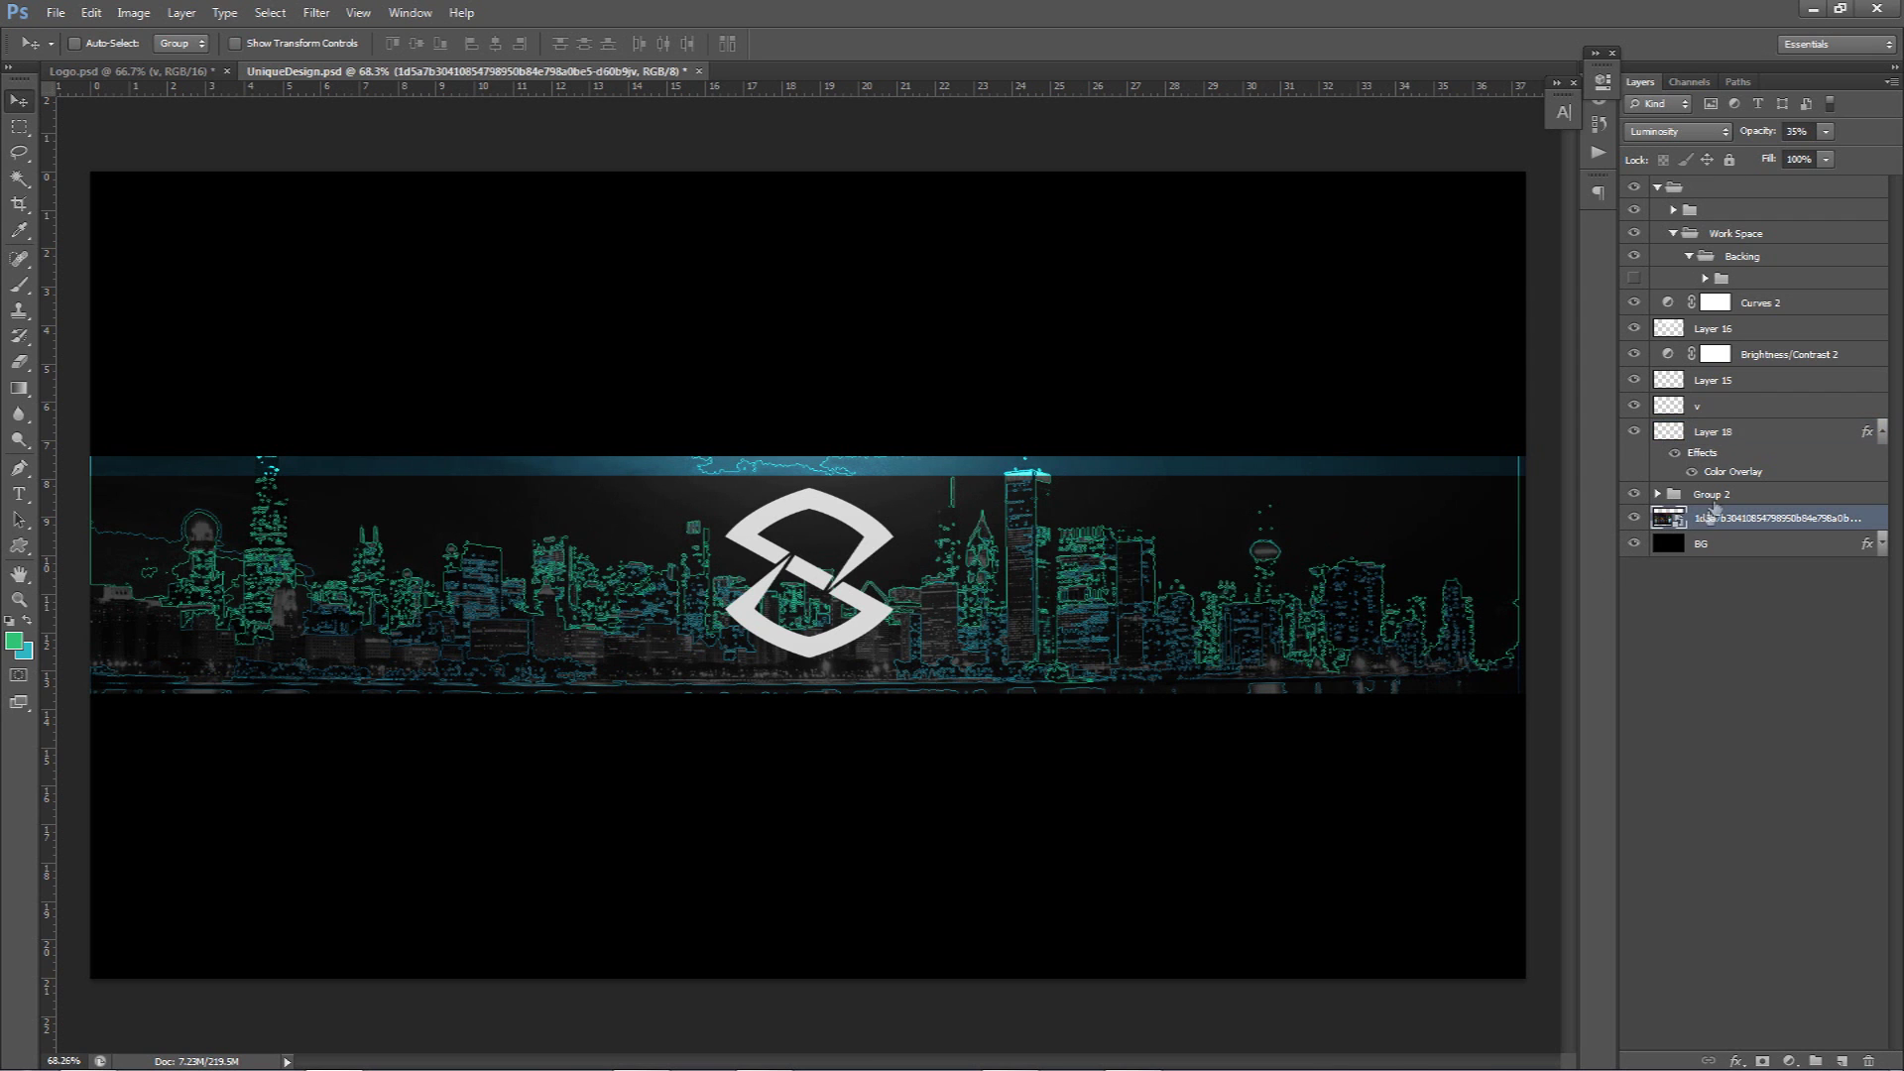
click(1798, 131)
text(20)
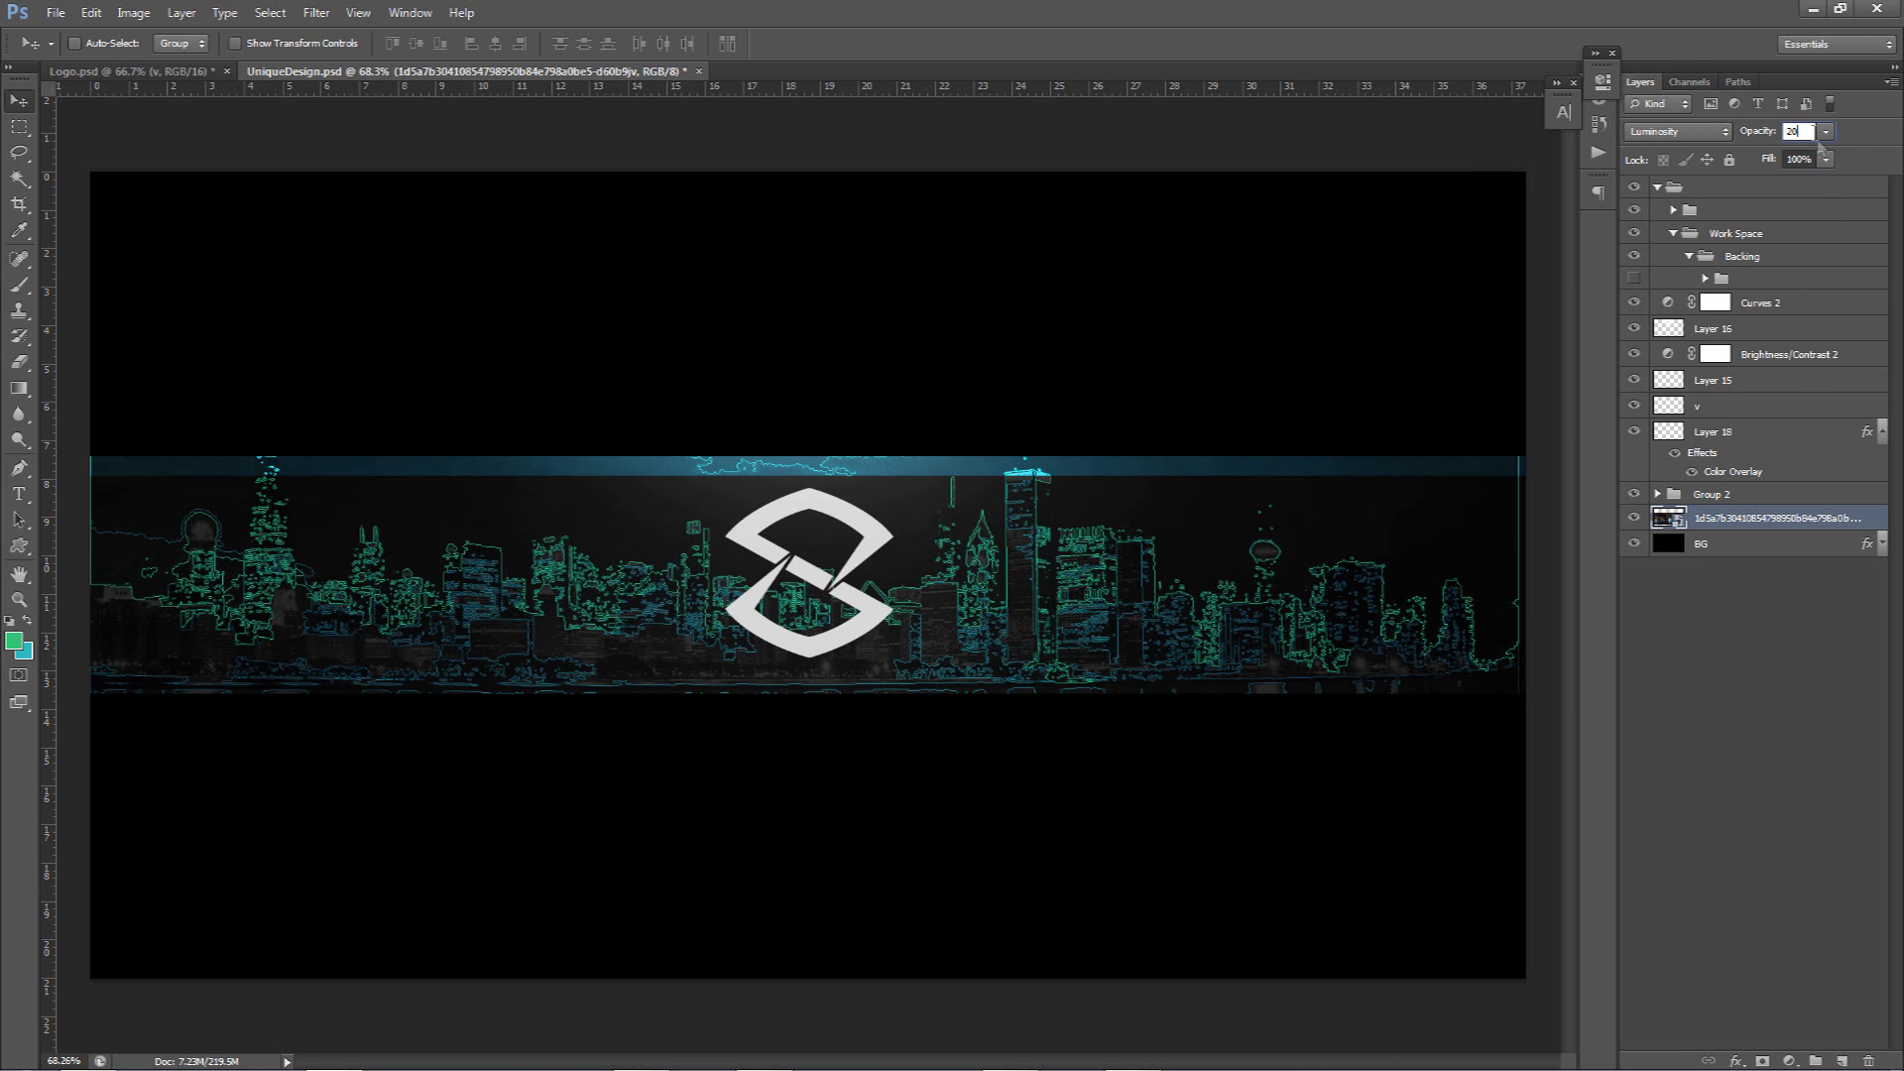
text(0)
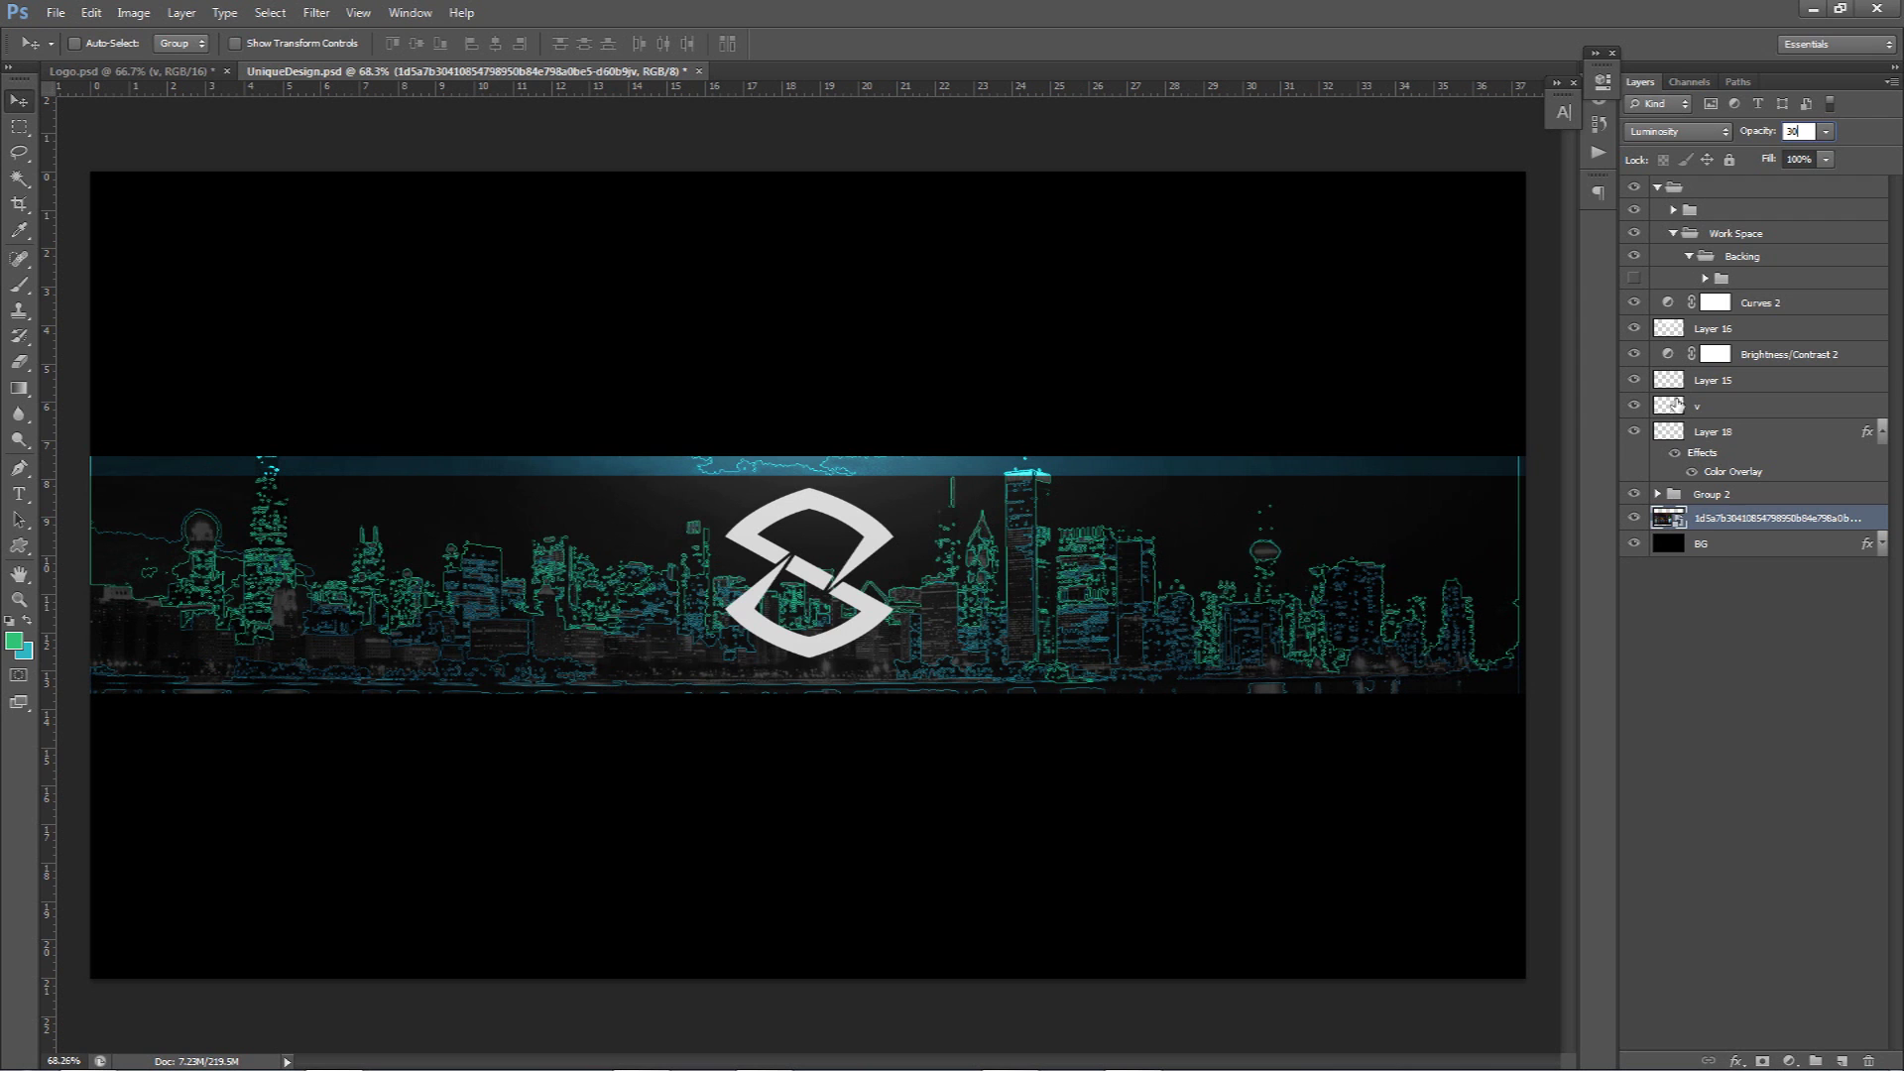
right_click(1773, 526)
click(1612, 582)
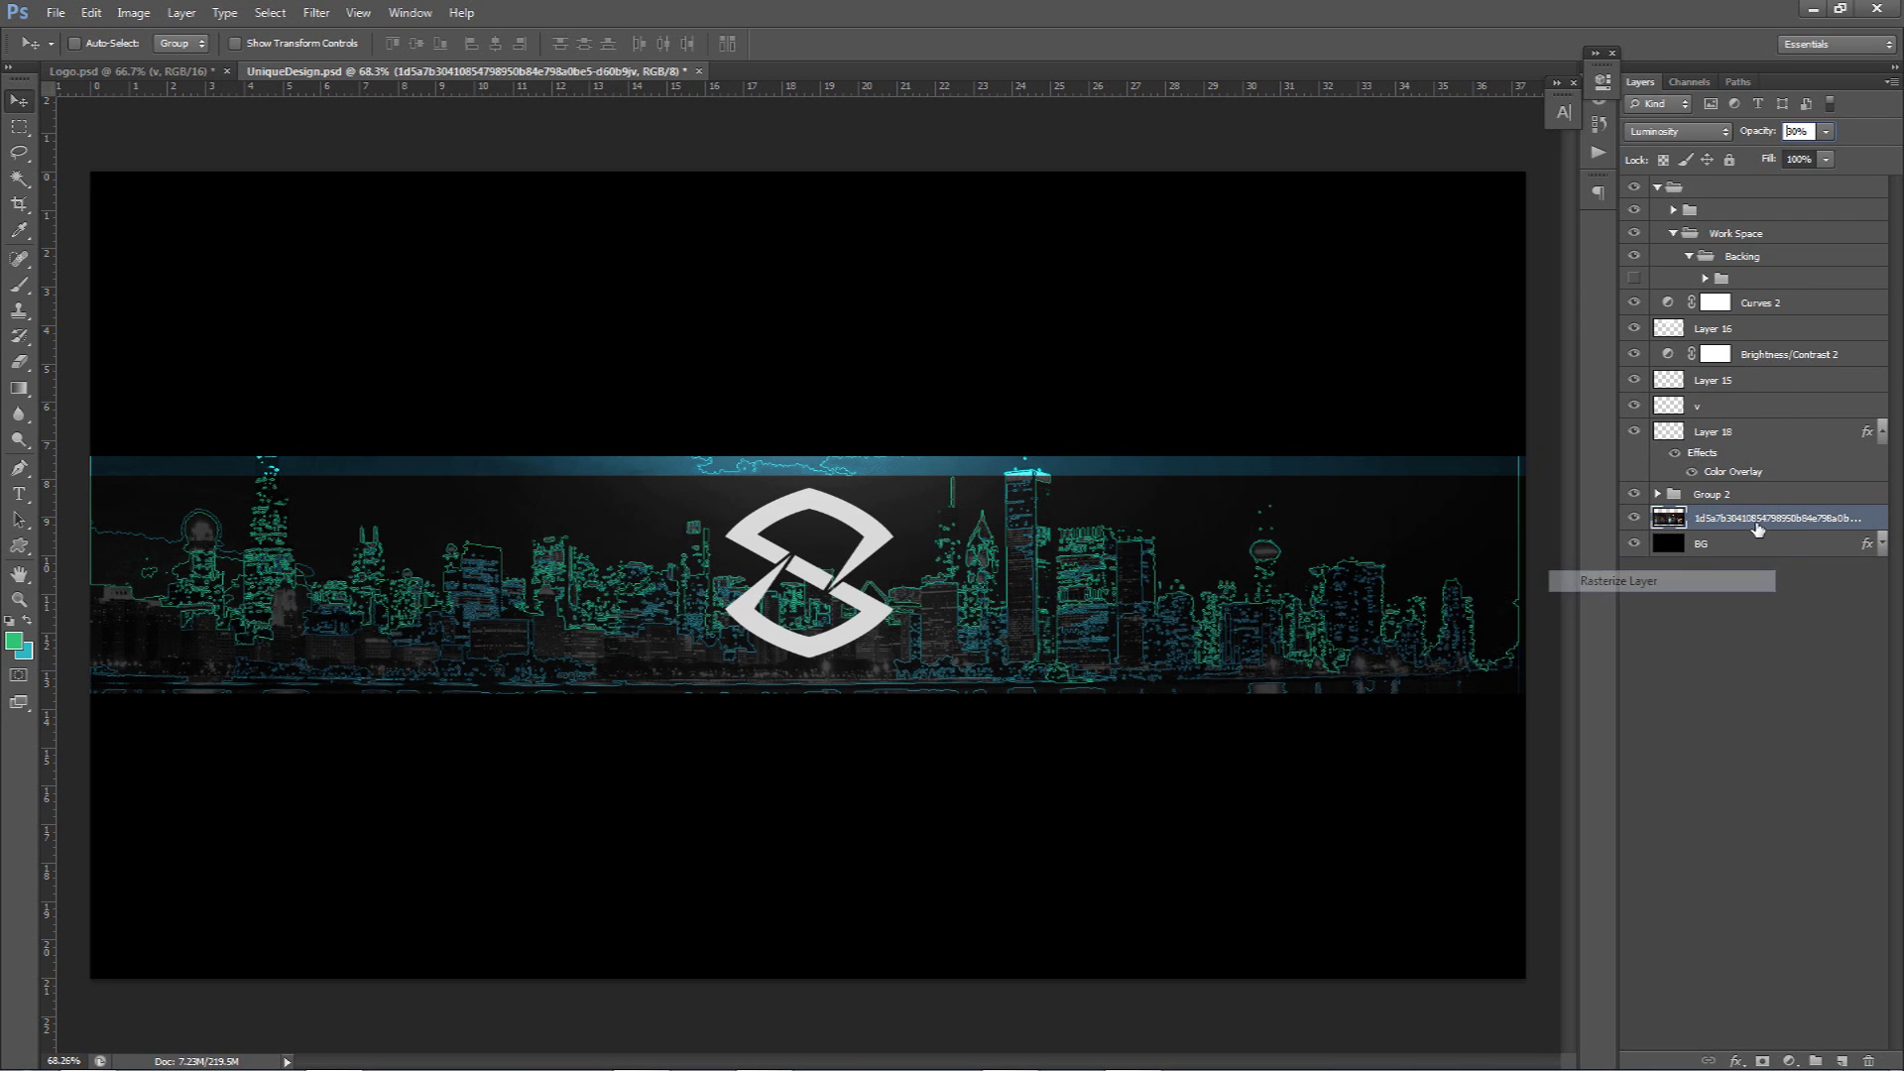
- Switch to the Eraser and set its brush size to 384 px
key(e)
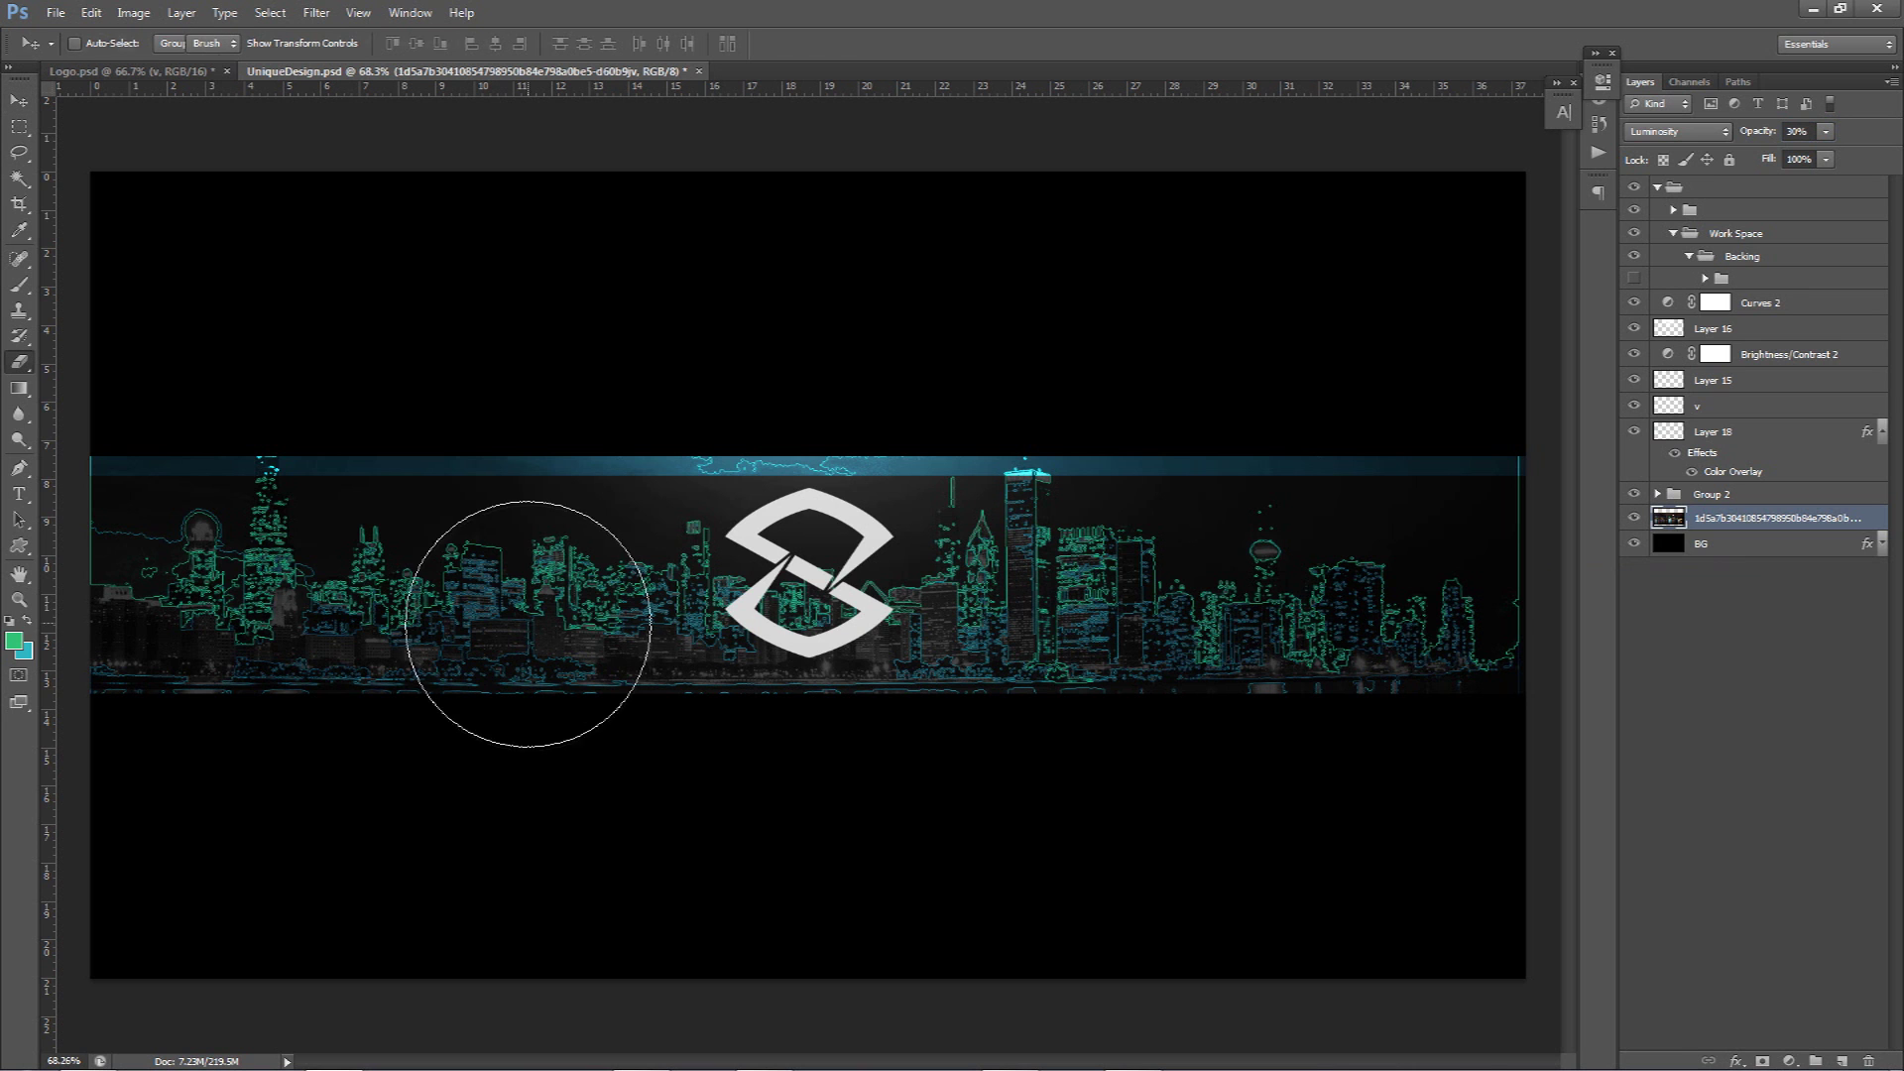
key(bracketright)
key(bracketright)
key(bracketright)
key(bracketright)
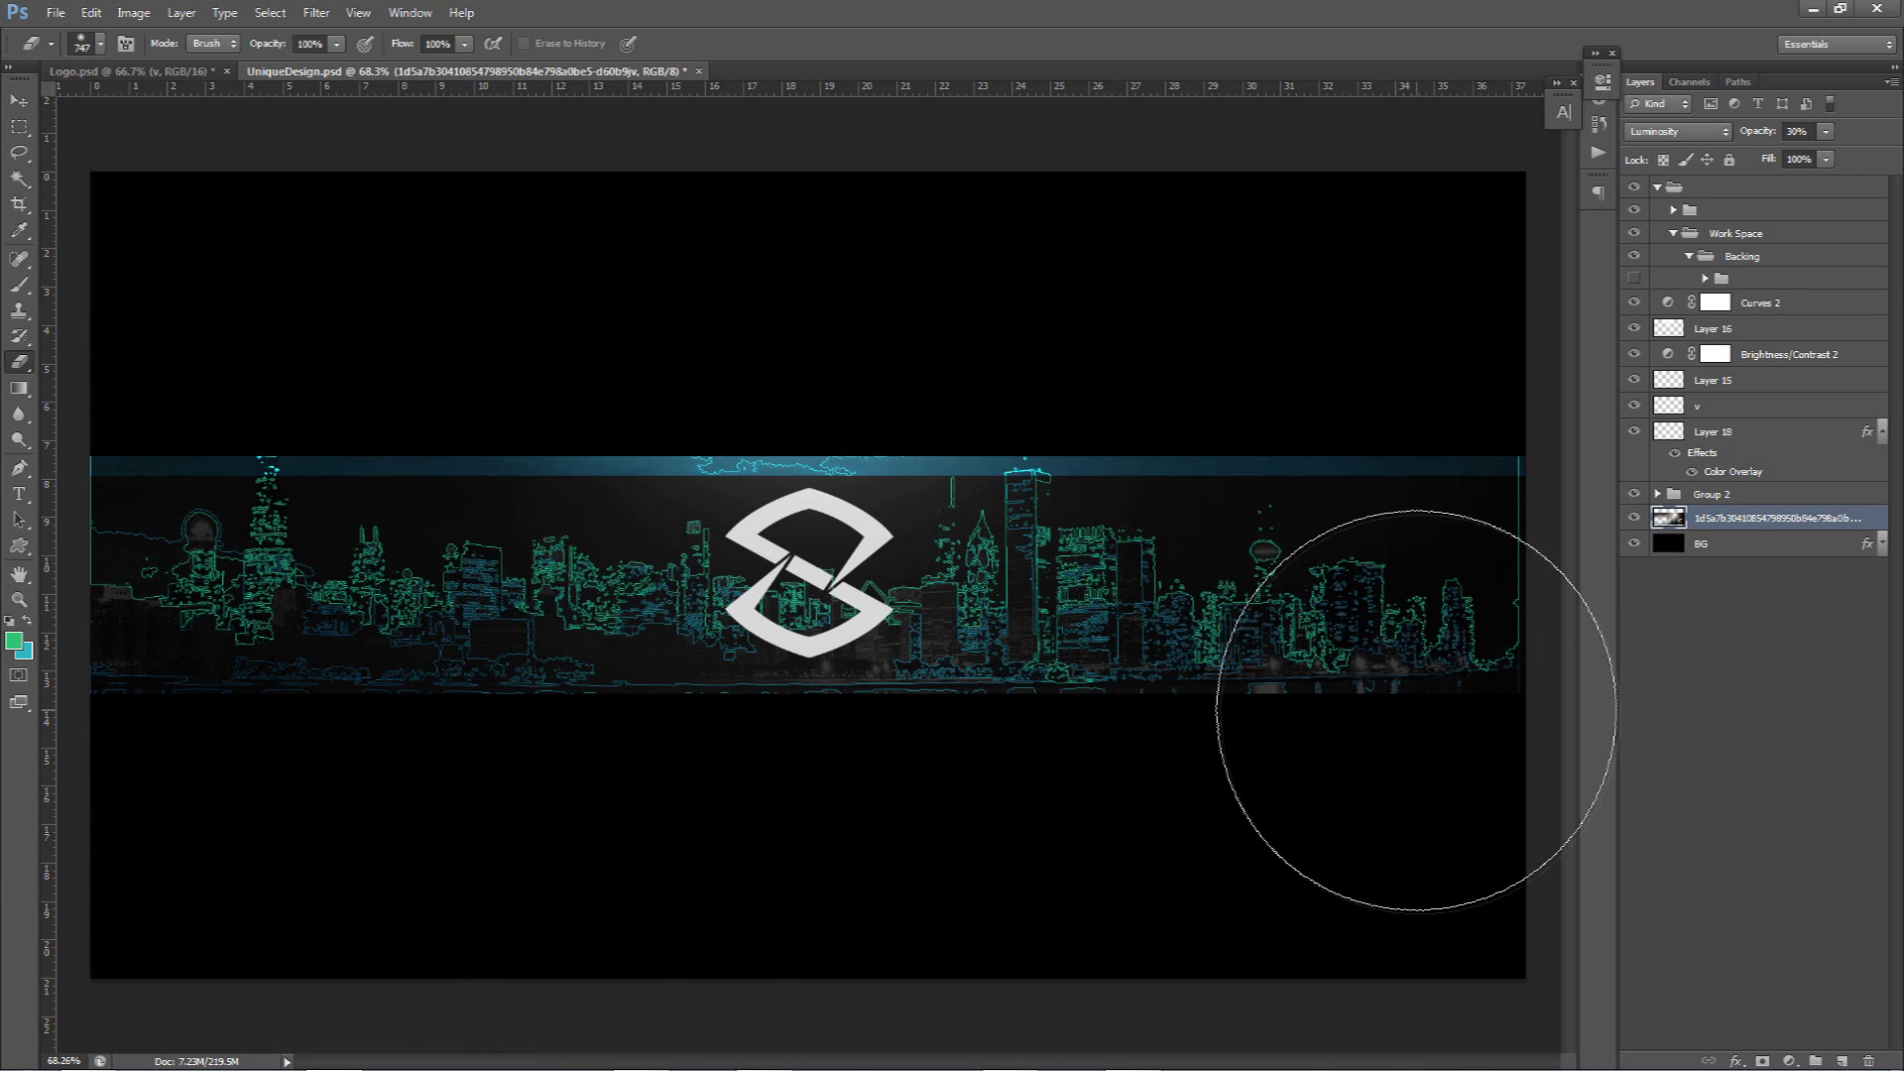
drag(1329, 761, 1190, 762)
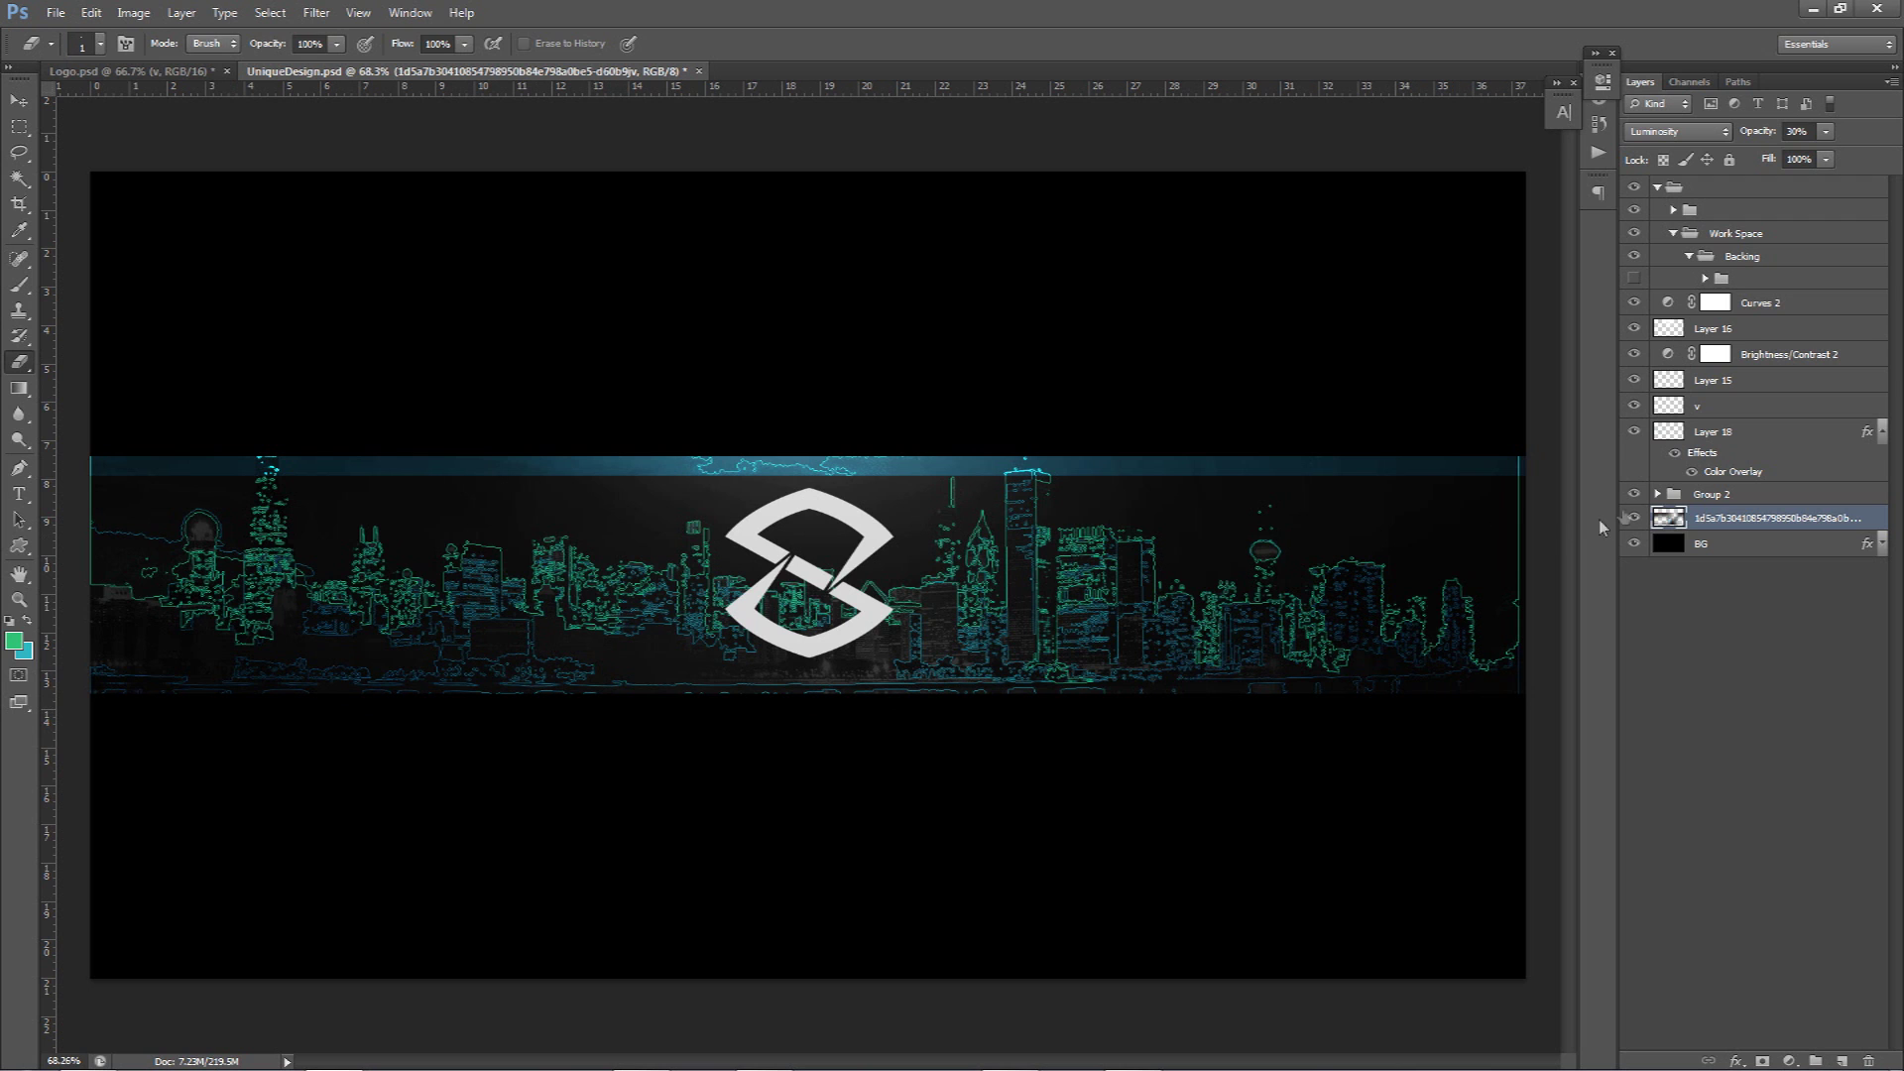
- Compare the skyline with and without Layer 18, select Layer 17, and set the brush to 120 px
click(1670, 494)
click(1634, 434)
click(1635, 433)
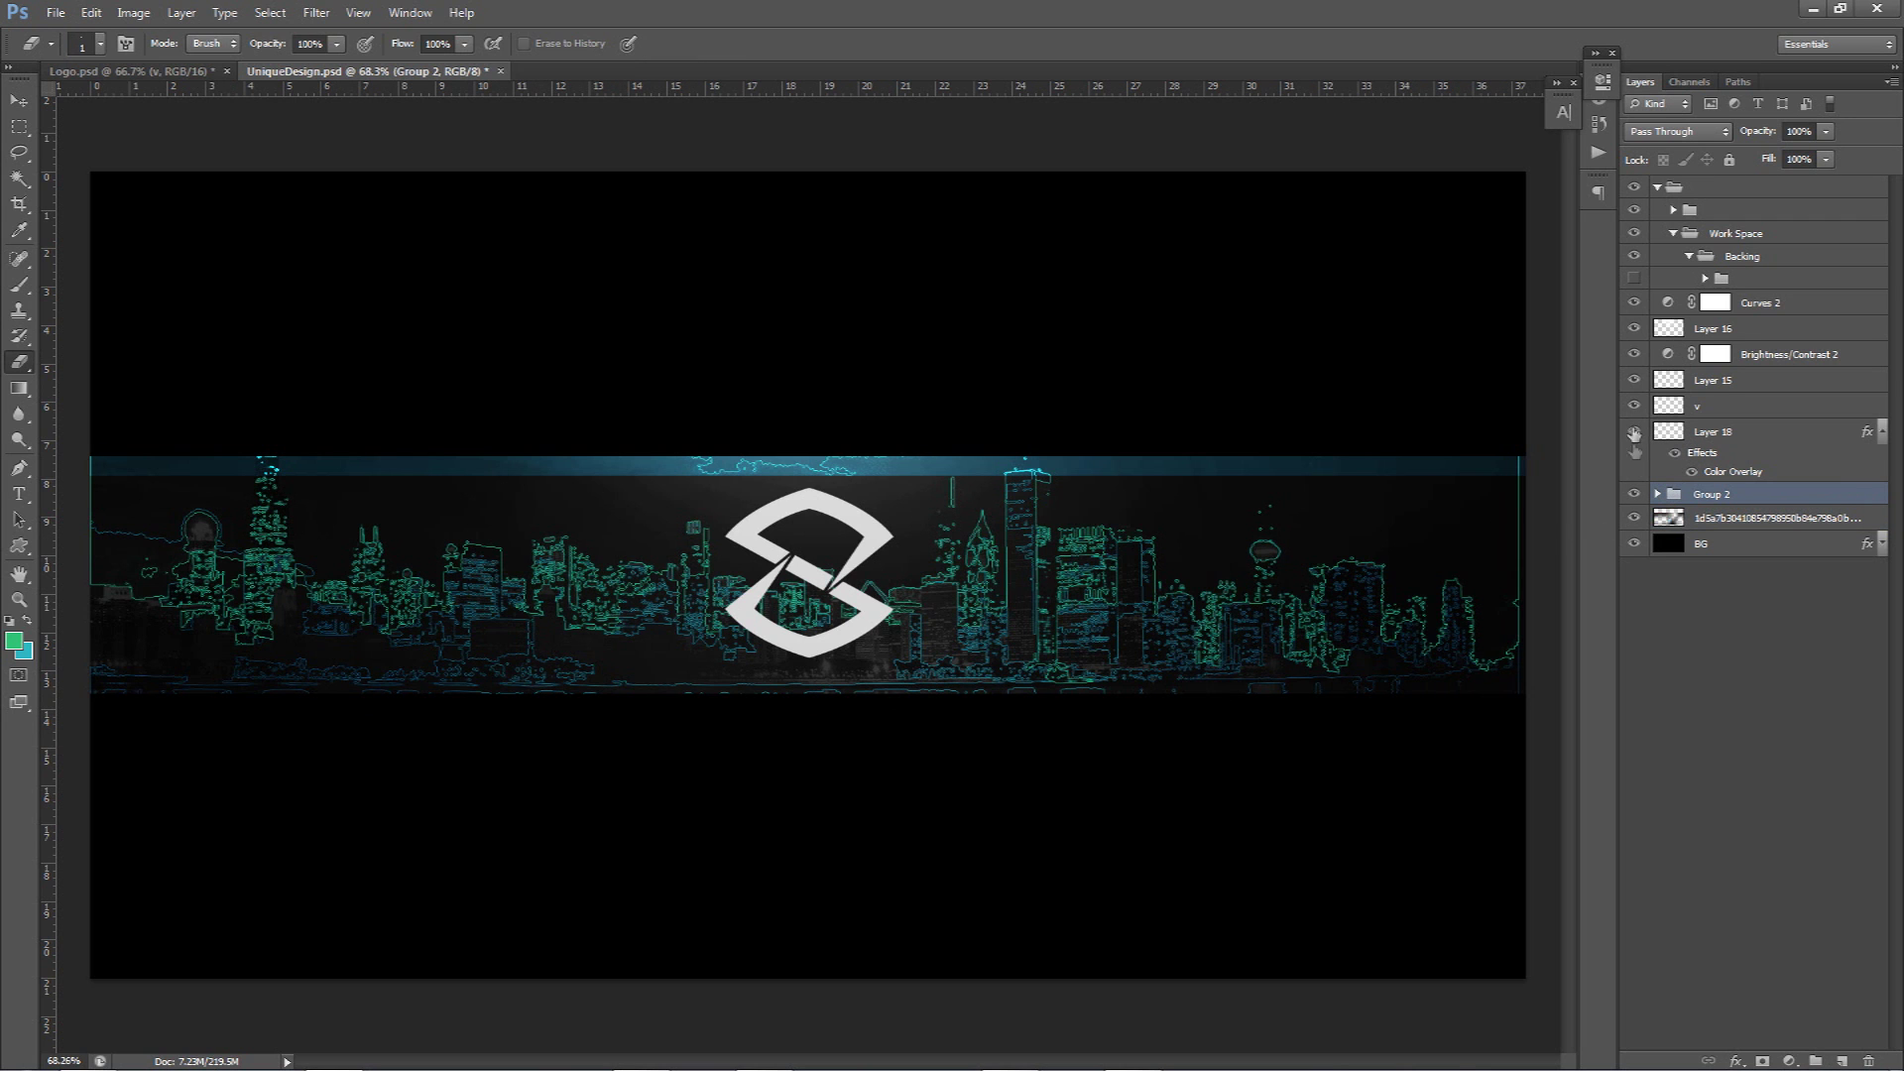
click(1656, 494)
click(1635, 543)
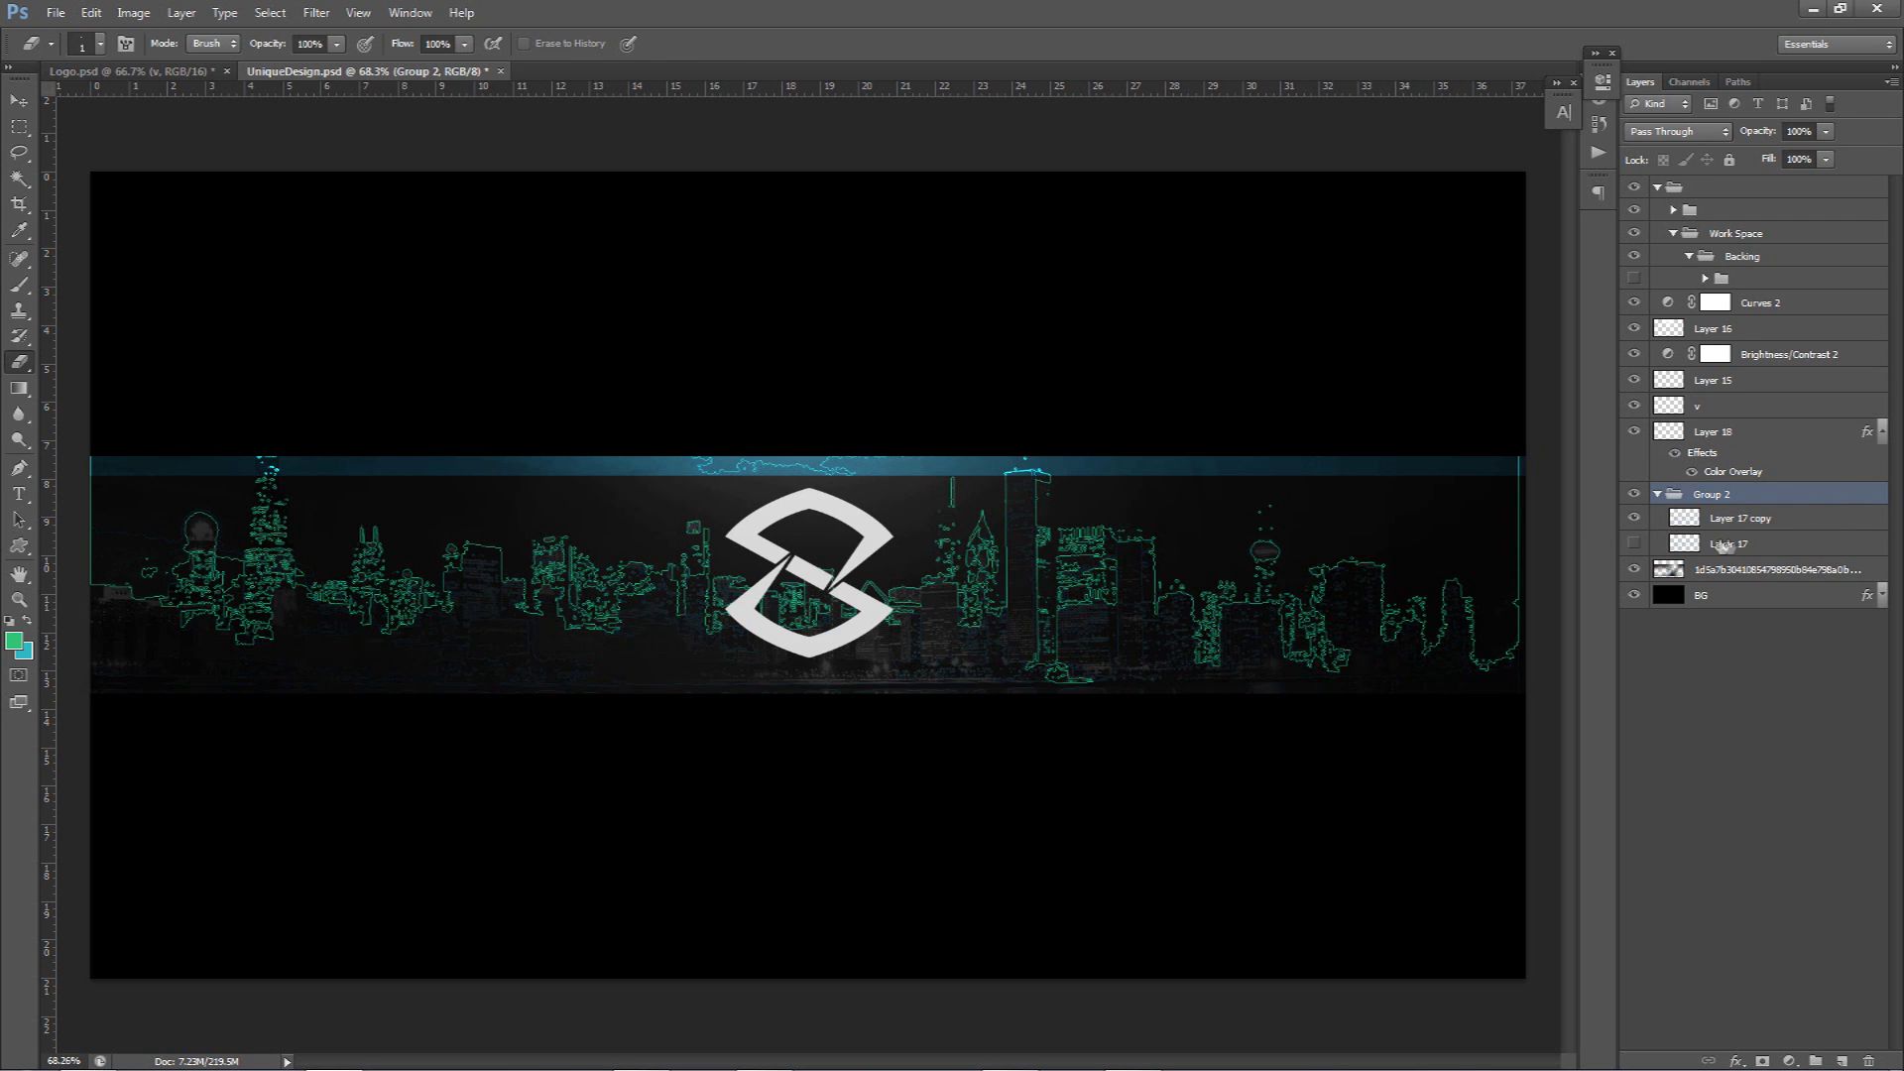
click(1635, 544)
click(1684, 543)
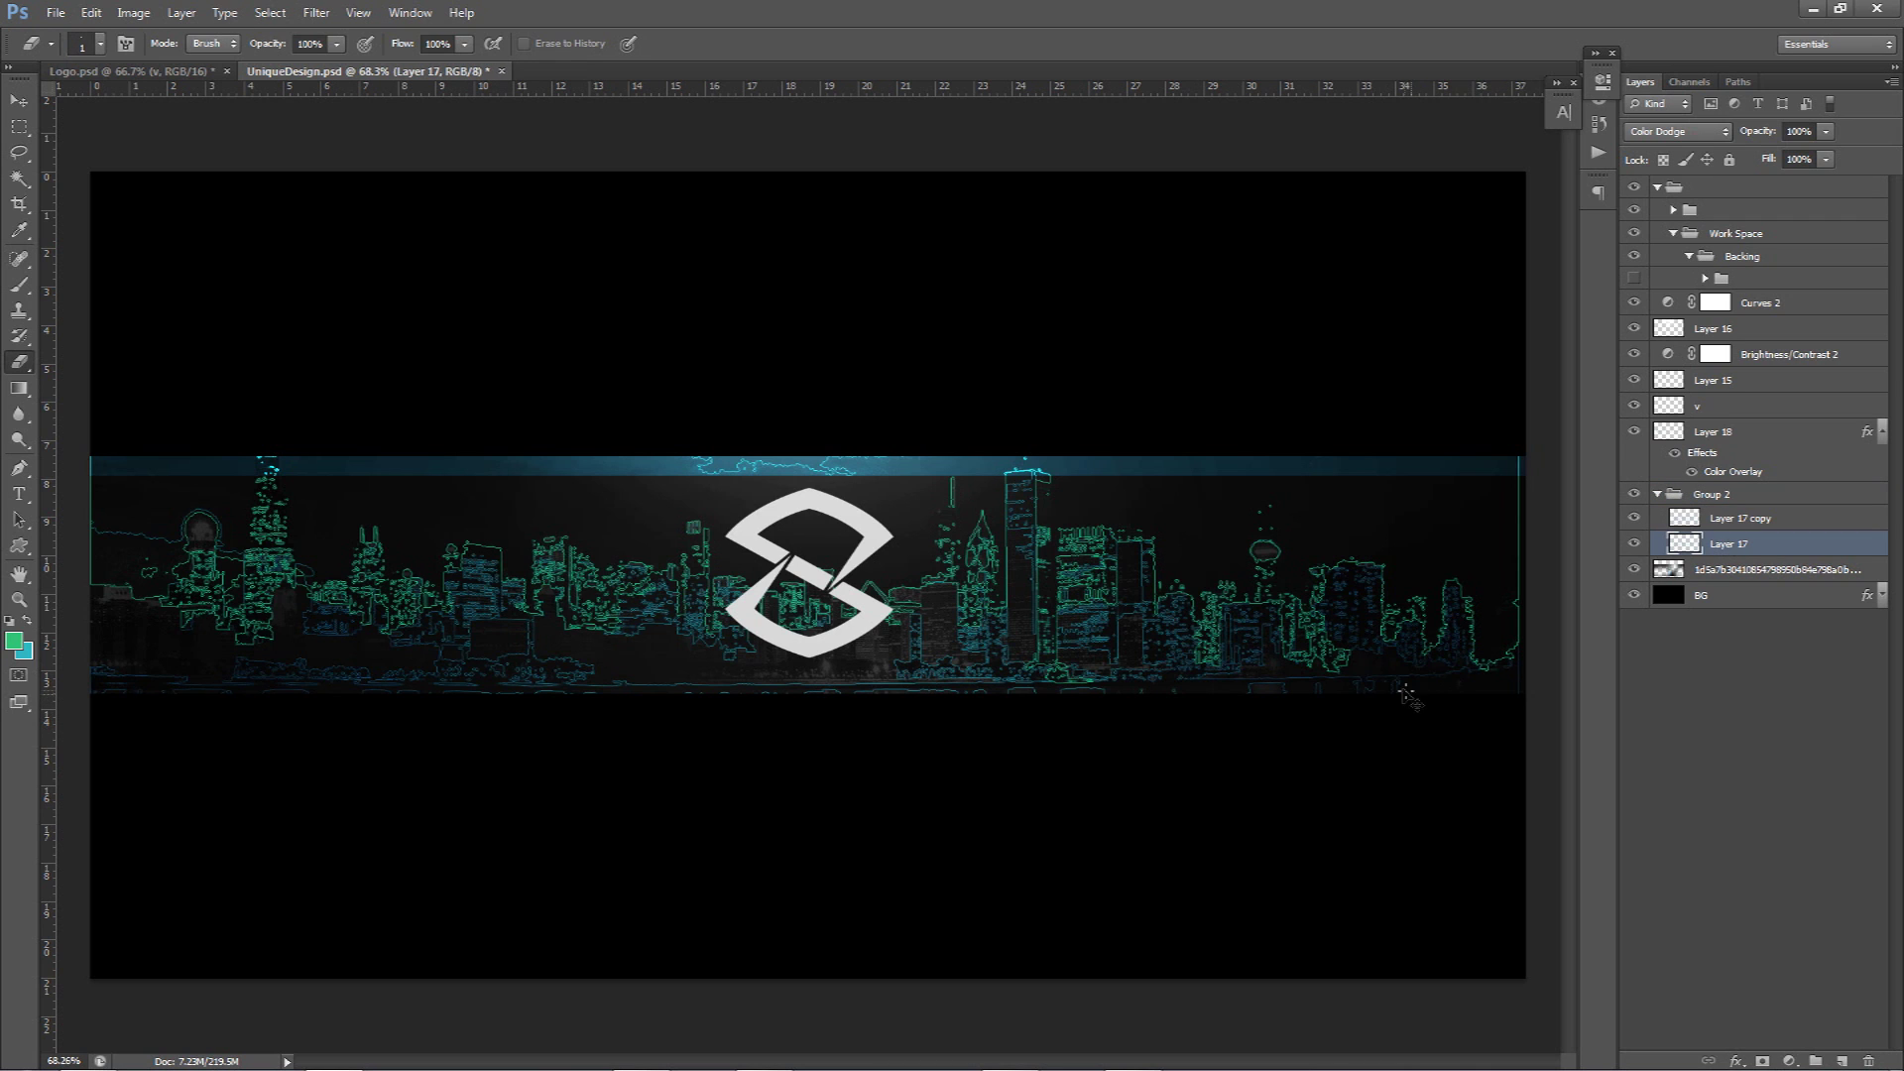
mouse_move(1413, 691)
mouse_down()
mouse_move(1344, 694)
mouse_move(1507, 654)
mouse_move(1485, 694)
mouse_up()
- Remove Layer 18's layer style and set its blend mode to Color Dodge
click(1713, 452)
right_click(1739, 443)
click(1687, 554)
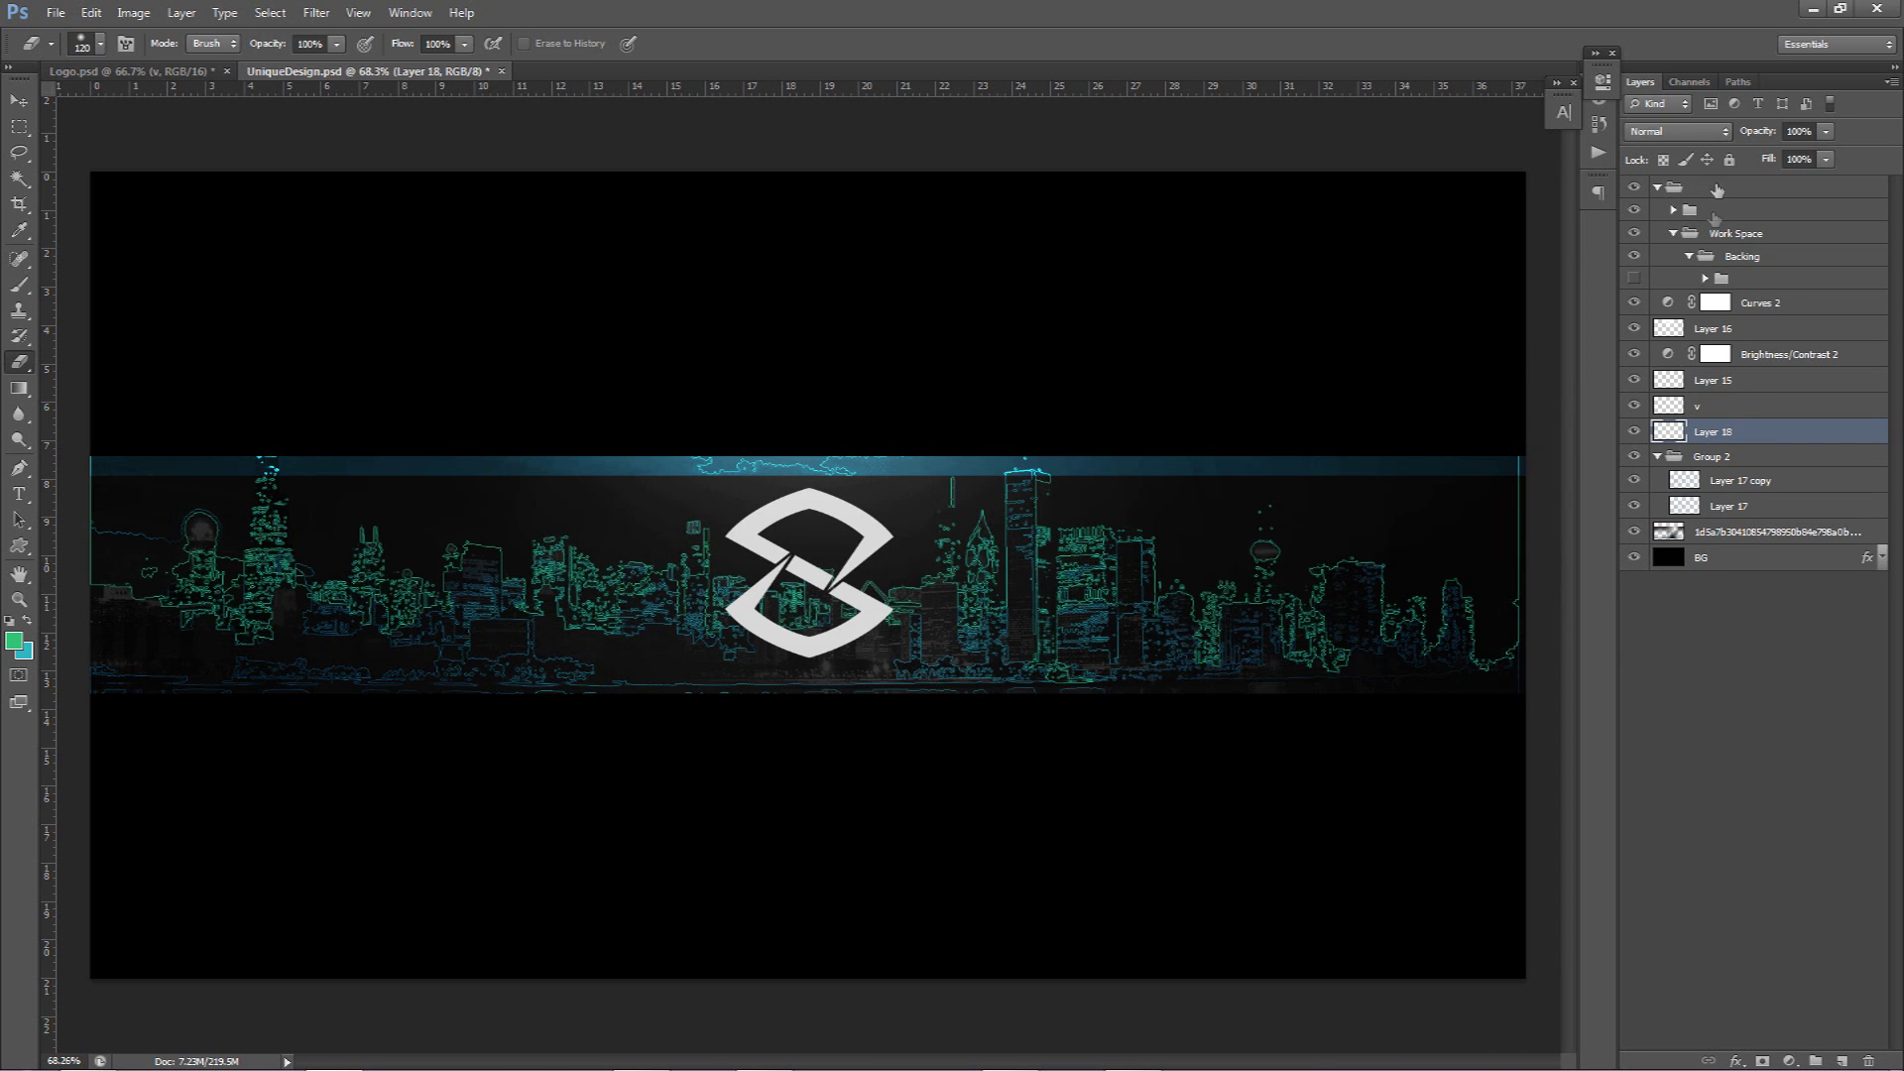
click(1676, 131)
click(1670, 334)
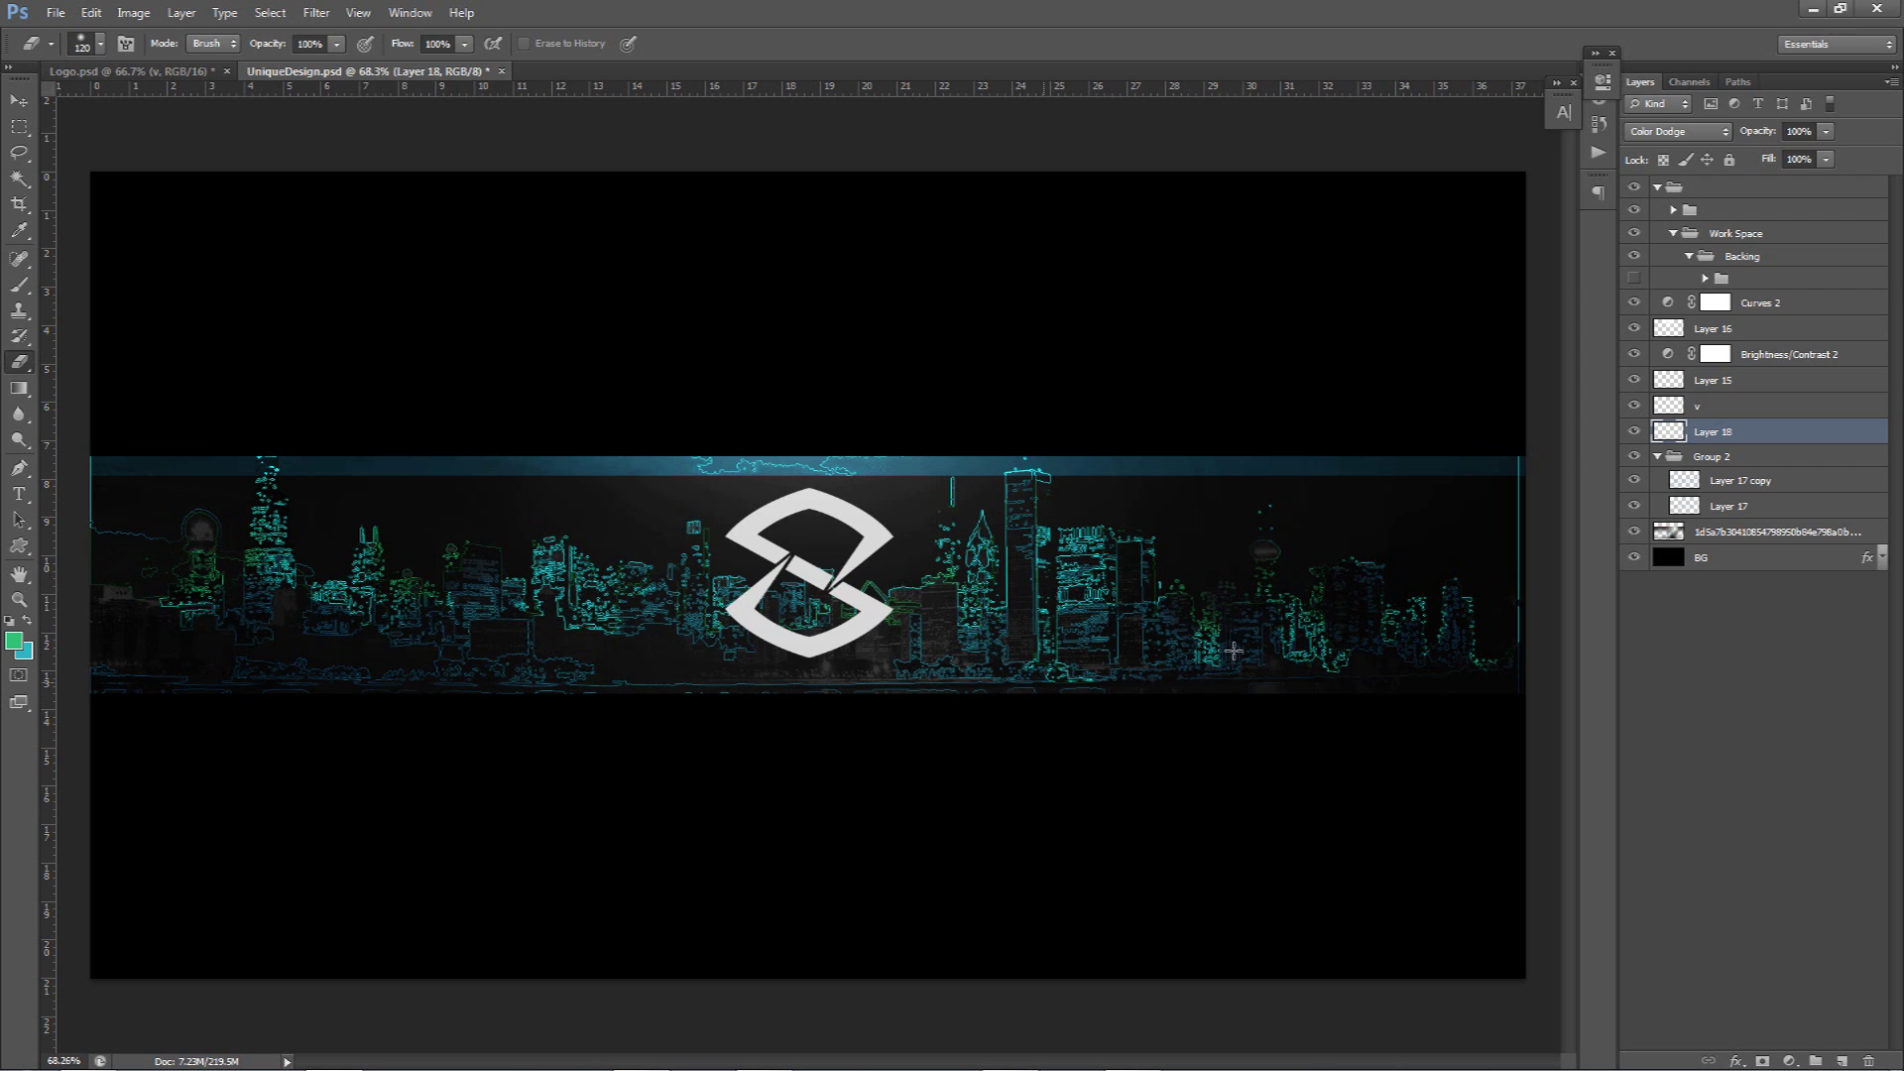
- Select the skyline photo layer and enlarge the eraser to about 609 px
click(1738, 526)
mouse_move(908, 682)
mouse_down()
mouse_move(995, 675)
mouse_move(1005, 562)
mouse_up()
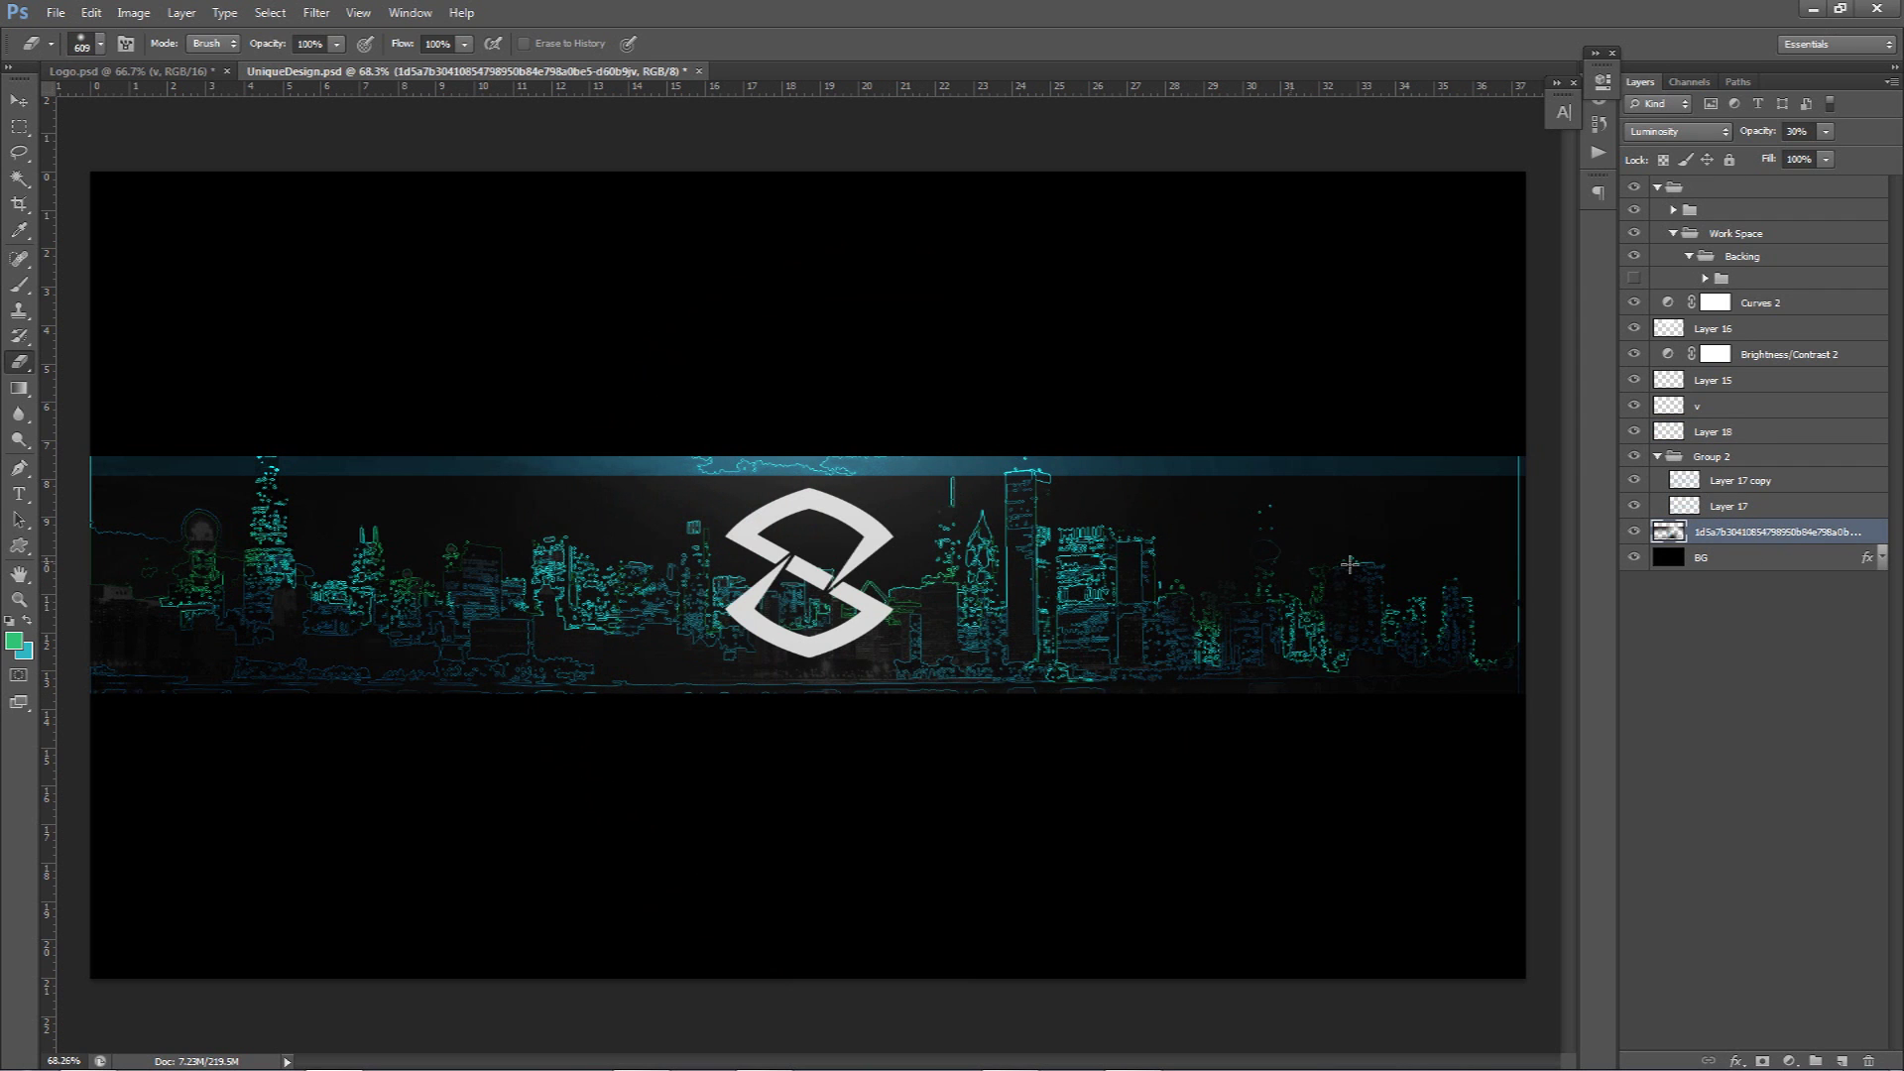
key(v)
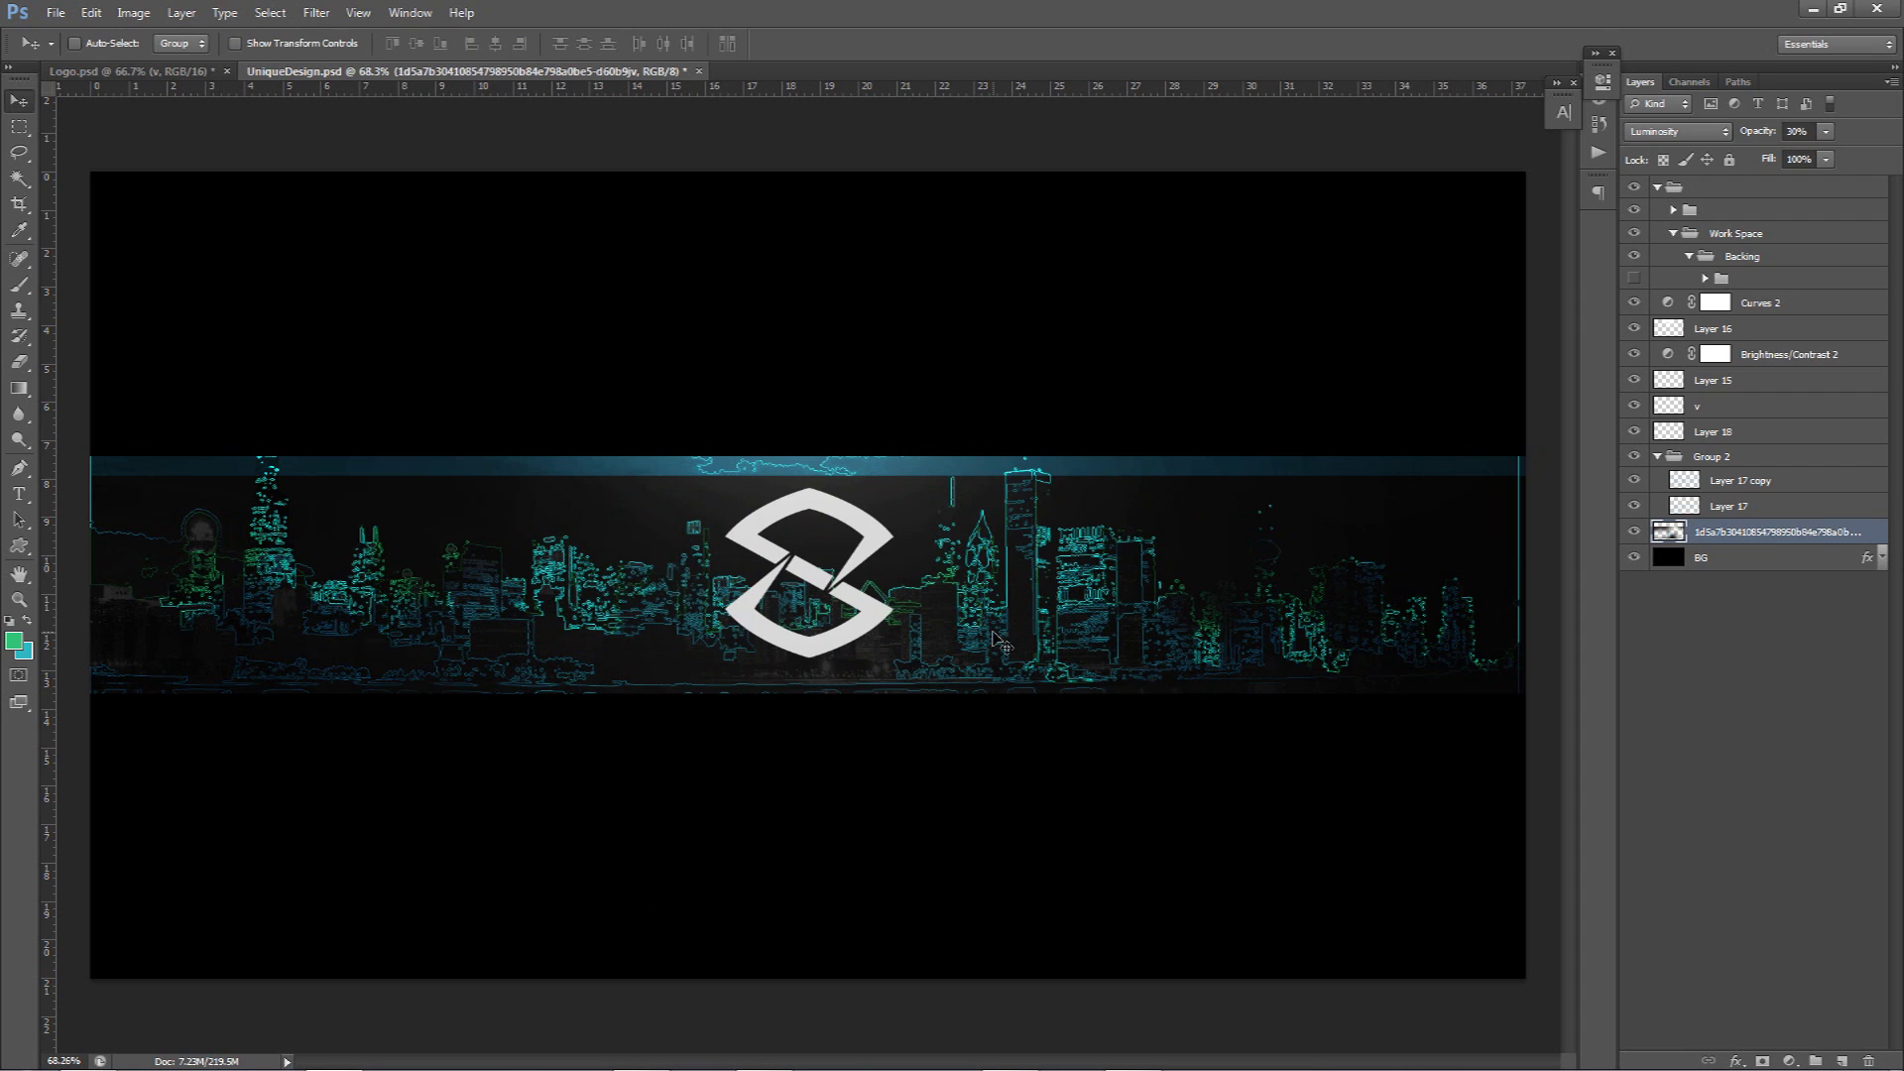
- Add Layer 19 above Curves 2 and paint soft green and teal glow dabs with a ~746 px brush
click(1755, 301)
click(1843, 1057)
key(b)
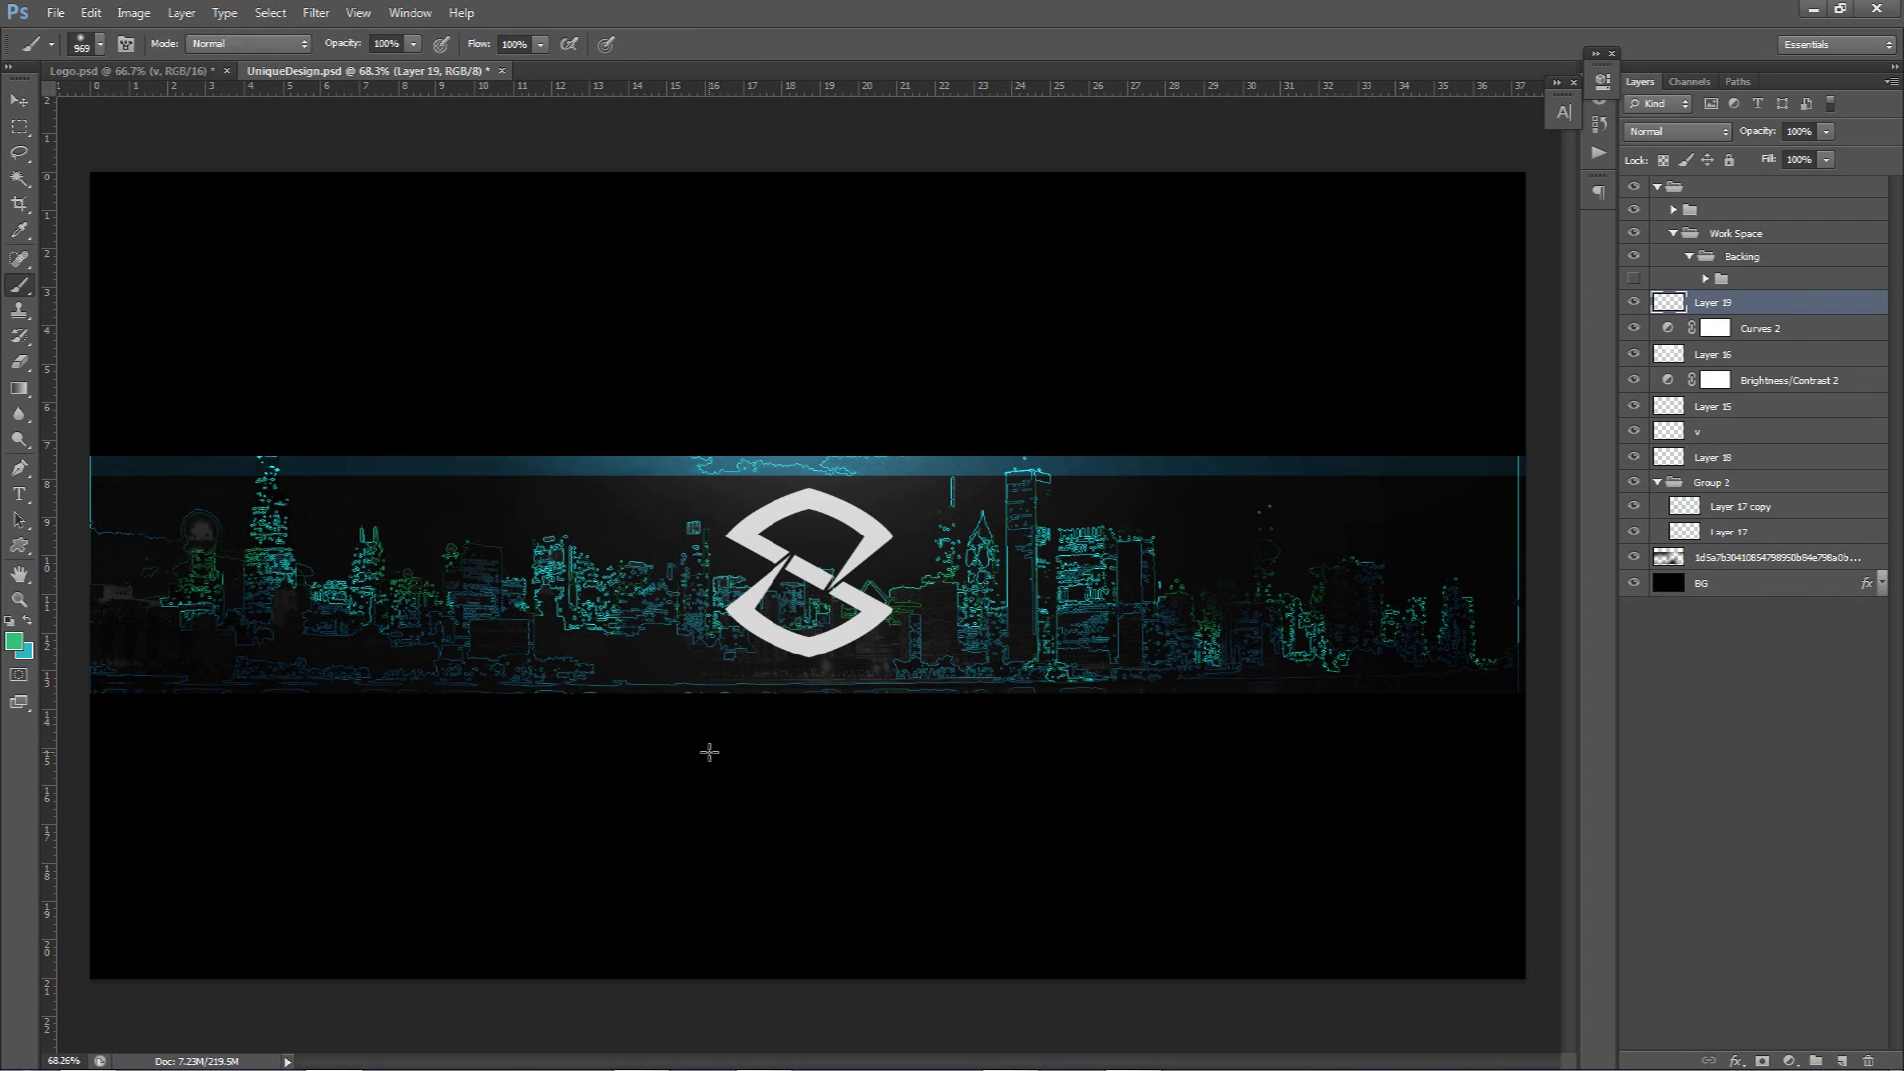
click(434, 831)
mouse_move(540, 808)
mouse_down()
mouse_move(521, 770)
mouse_move(554, 769)
mouse_up()
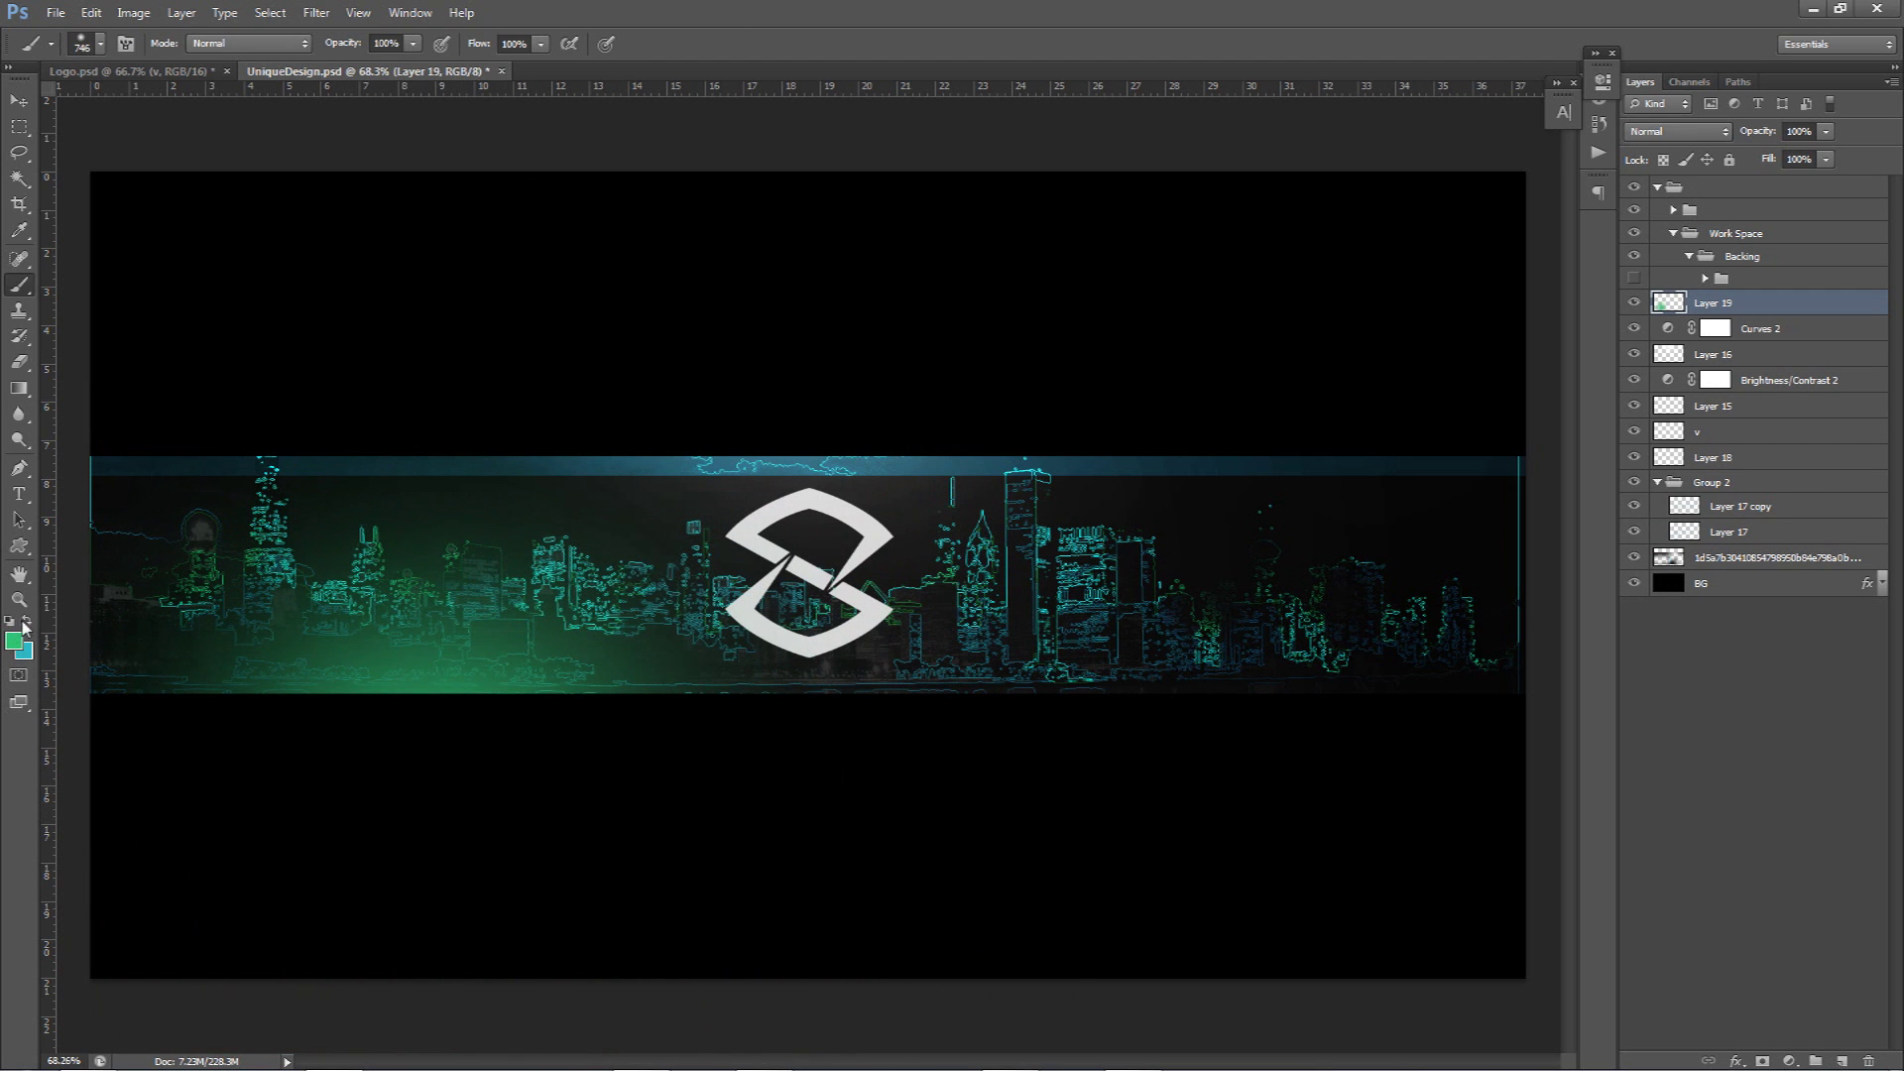
click(1051, 292)
click(1092, 335)
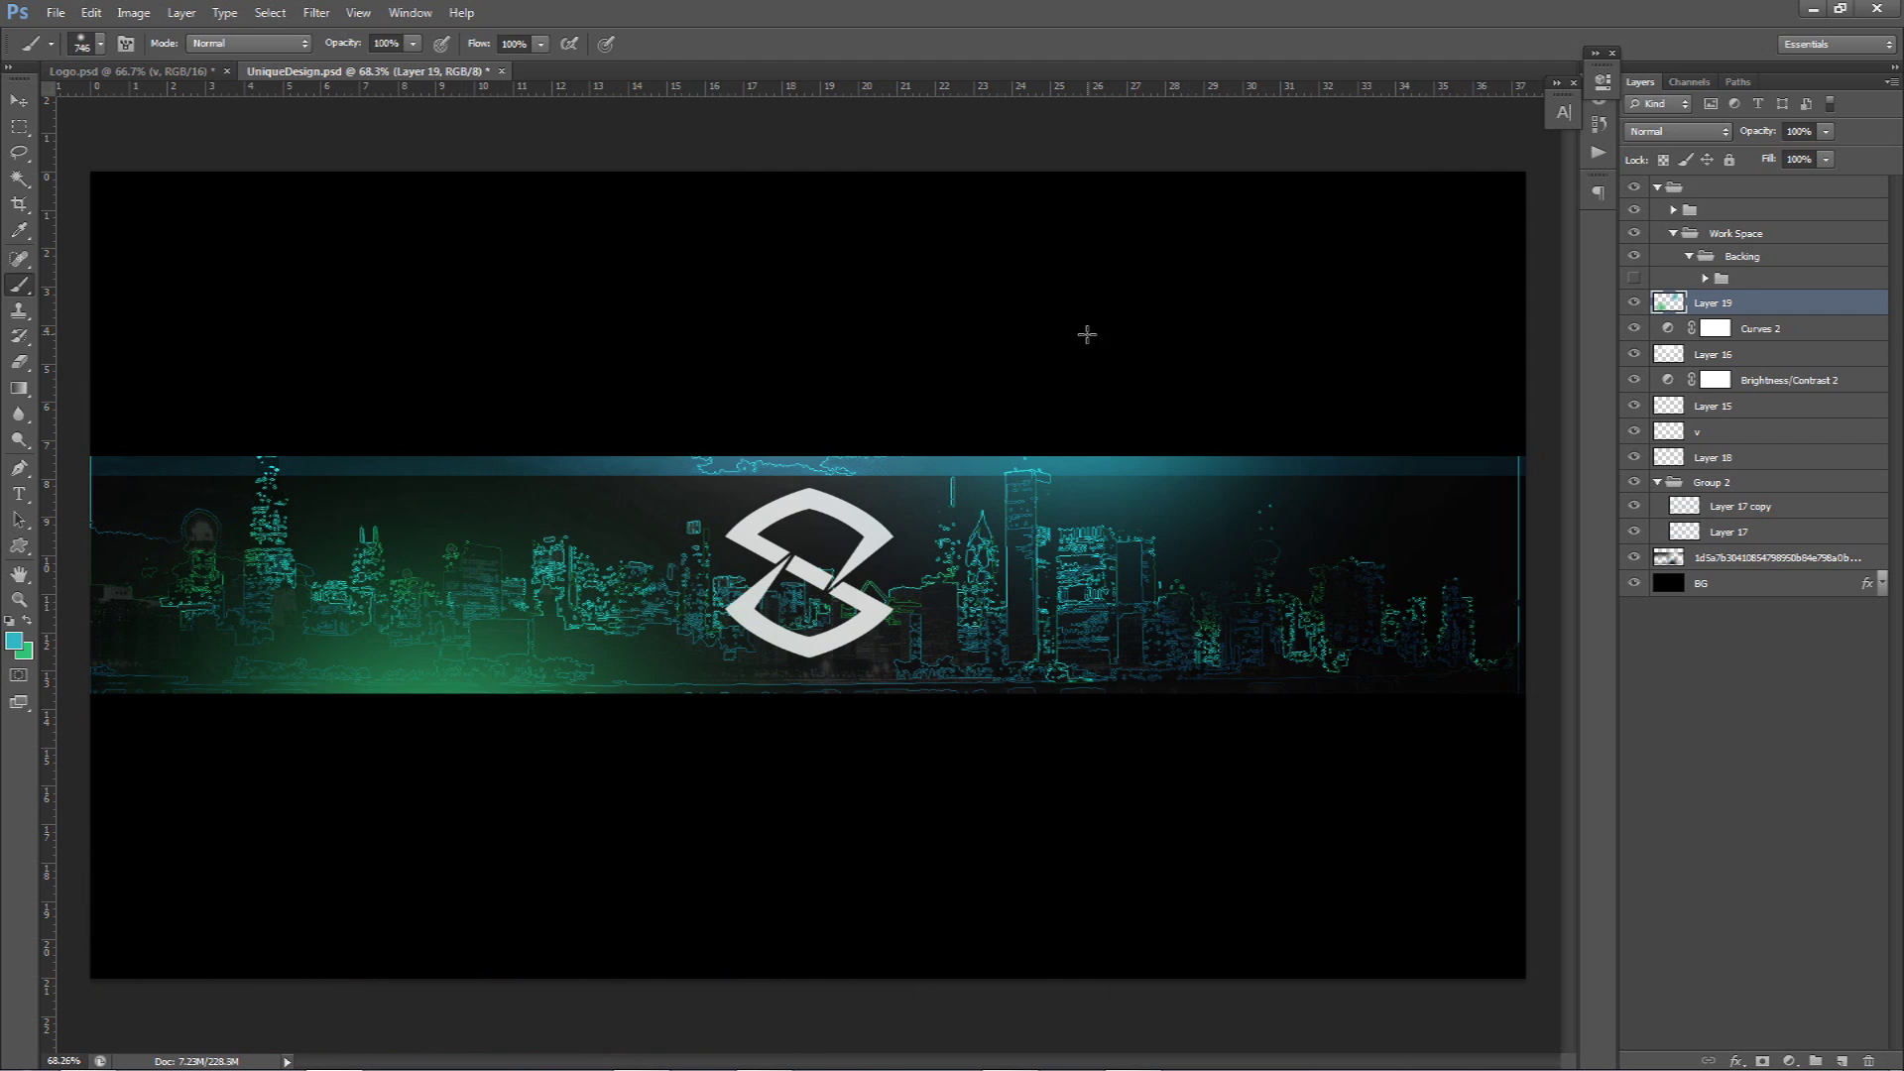
- Blend Layer 19 as Screen at 14% opacity and compare it on and off
key(v)
click(1687, 131)
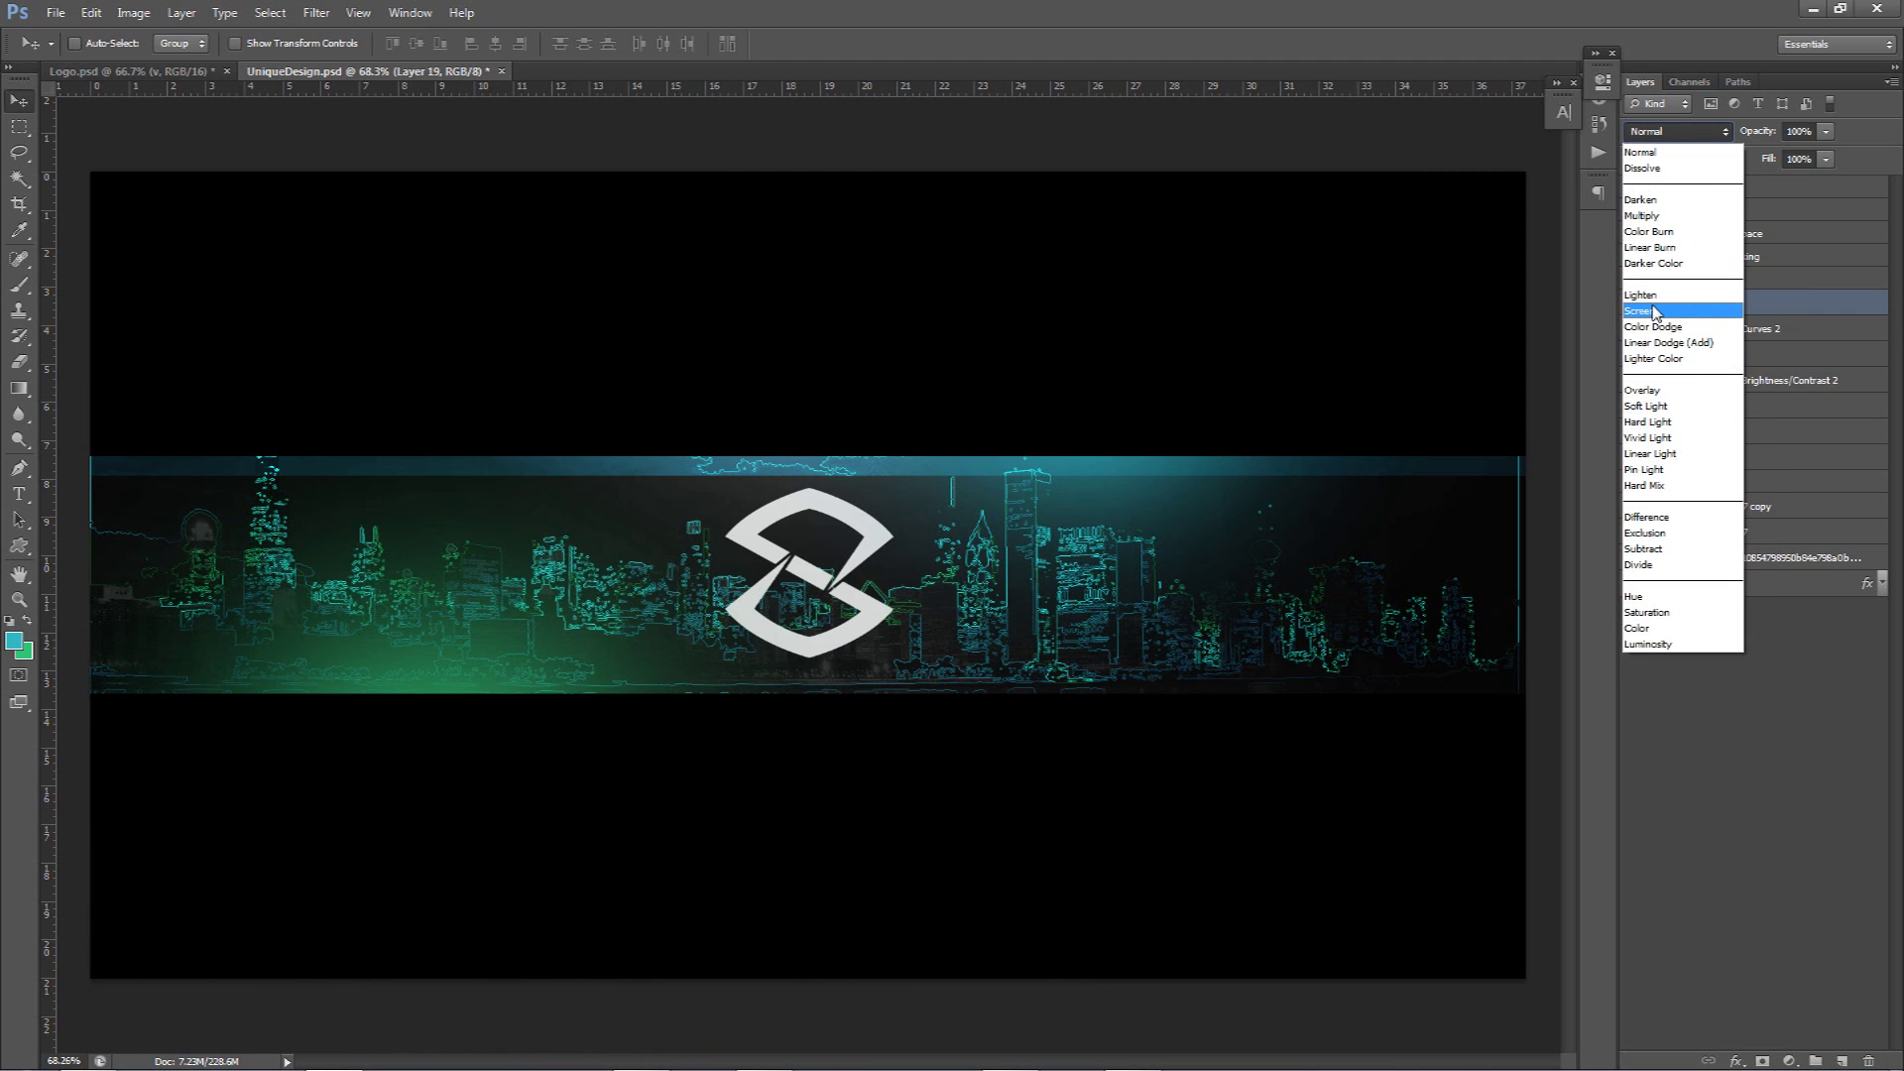
click(1670, 325)
click(1825, 130)
drag(1828, 153, 1740, 158)
click(1637, 301)
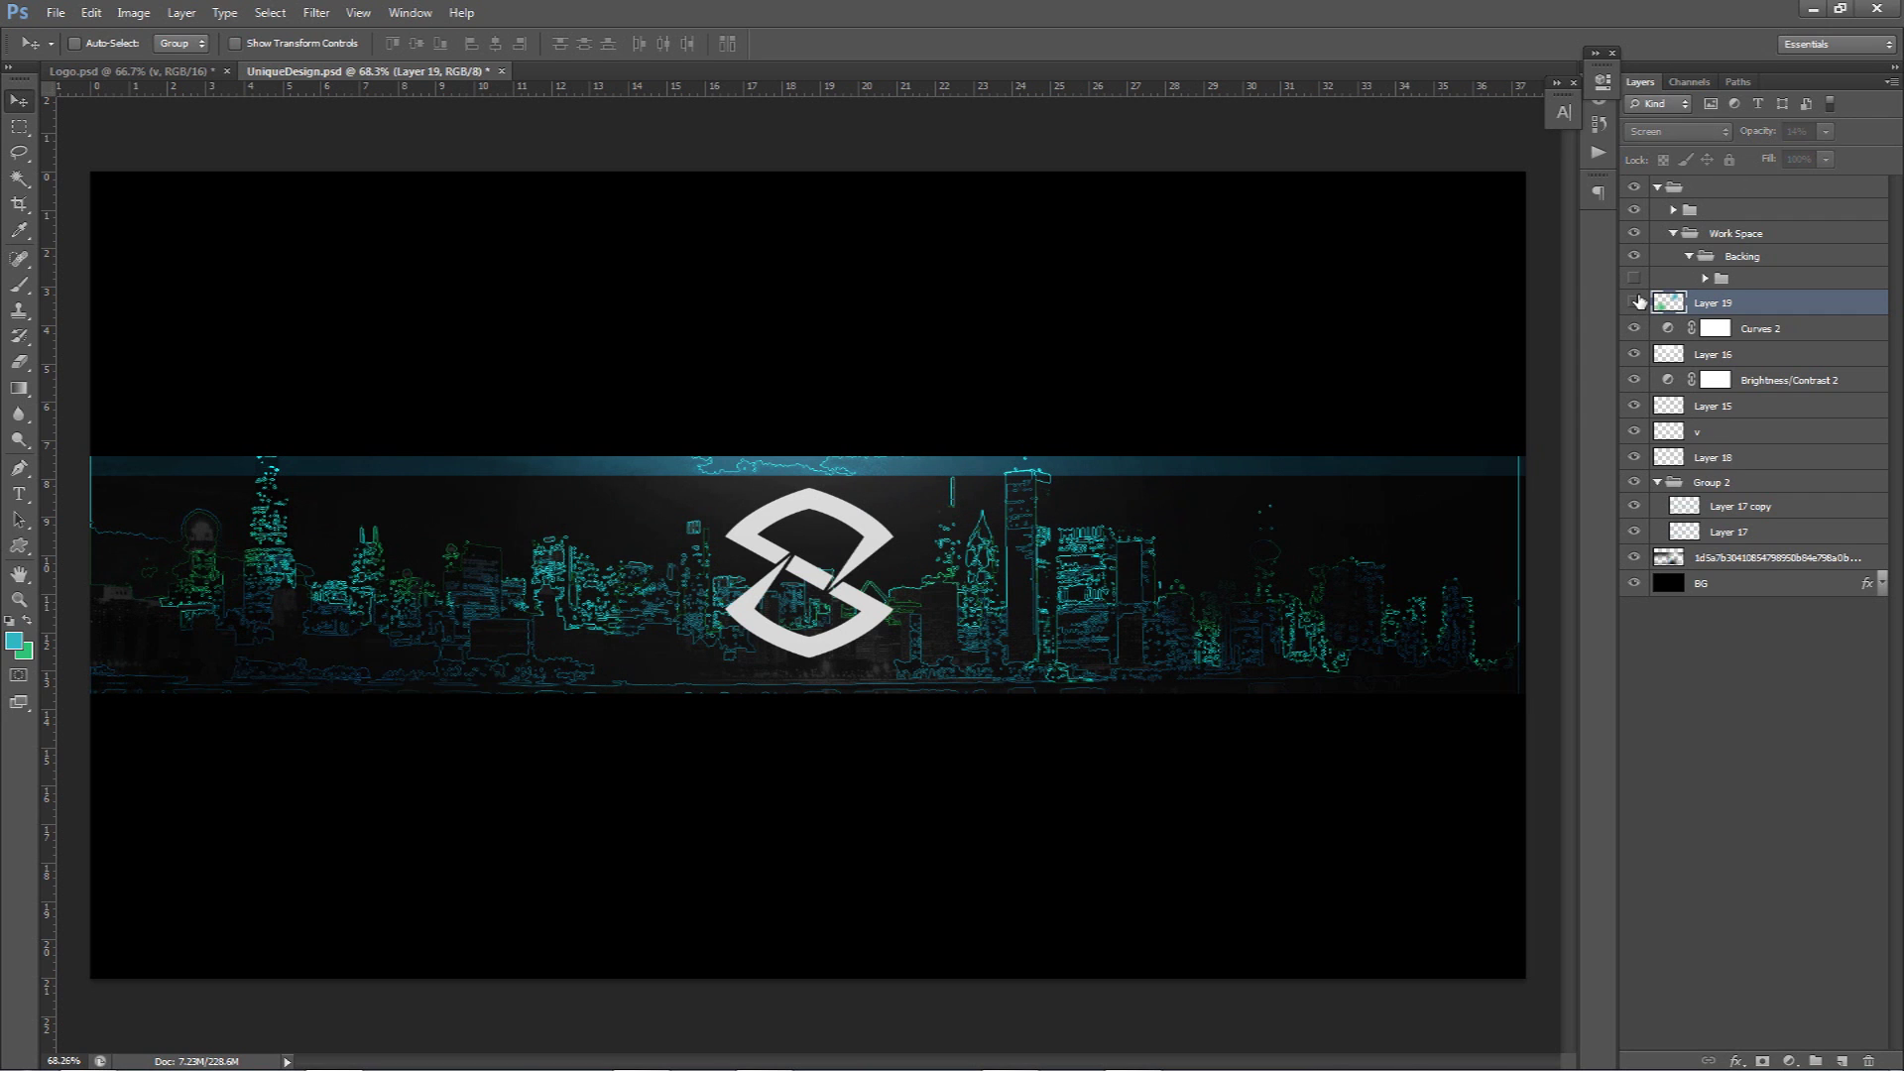
click(1636, 301)
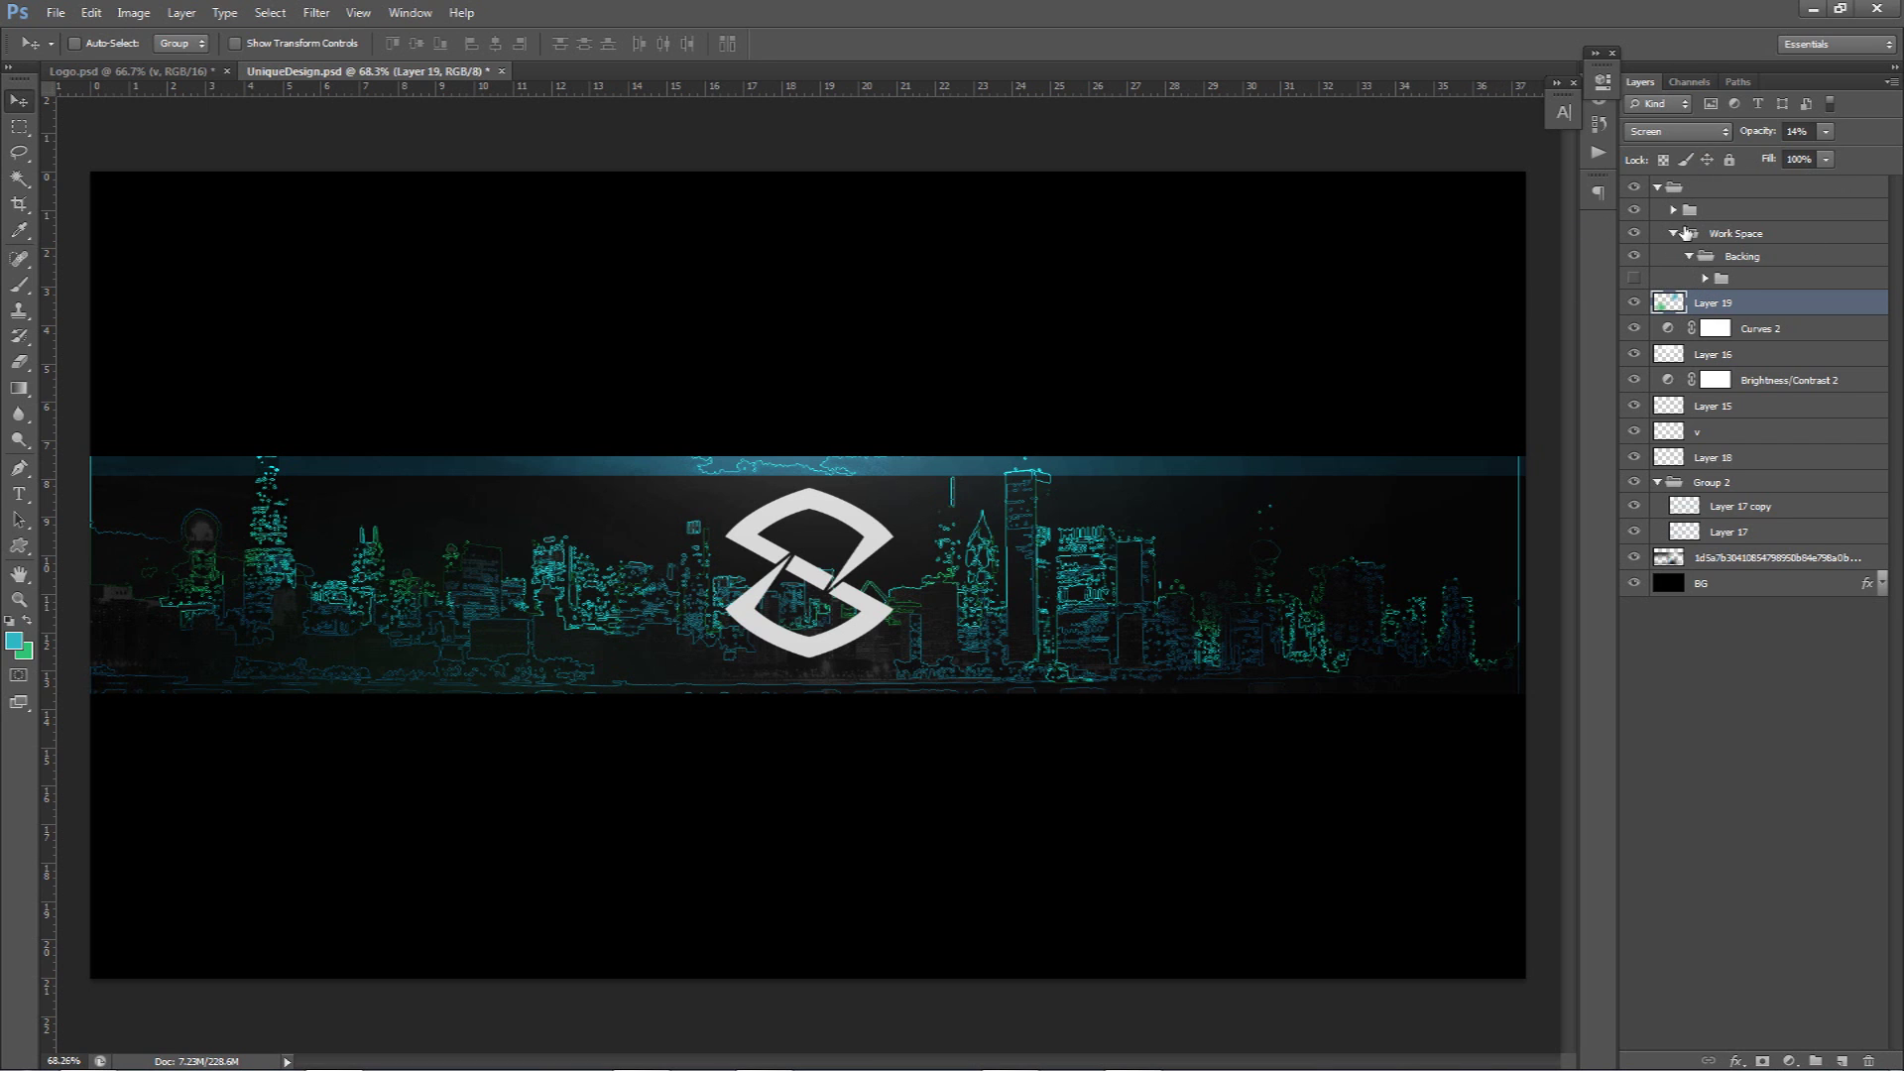
- Expand the top group and toggle the Borders layer's colour overlay effect
click(1690, 209)
click(1673, 209)
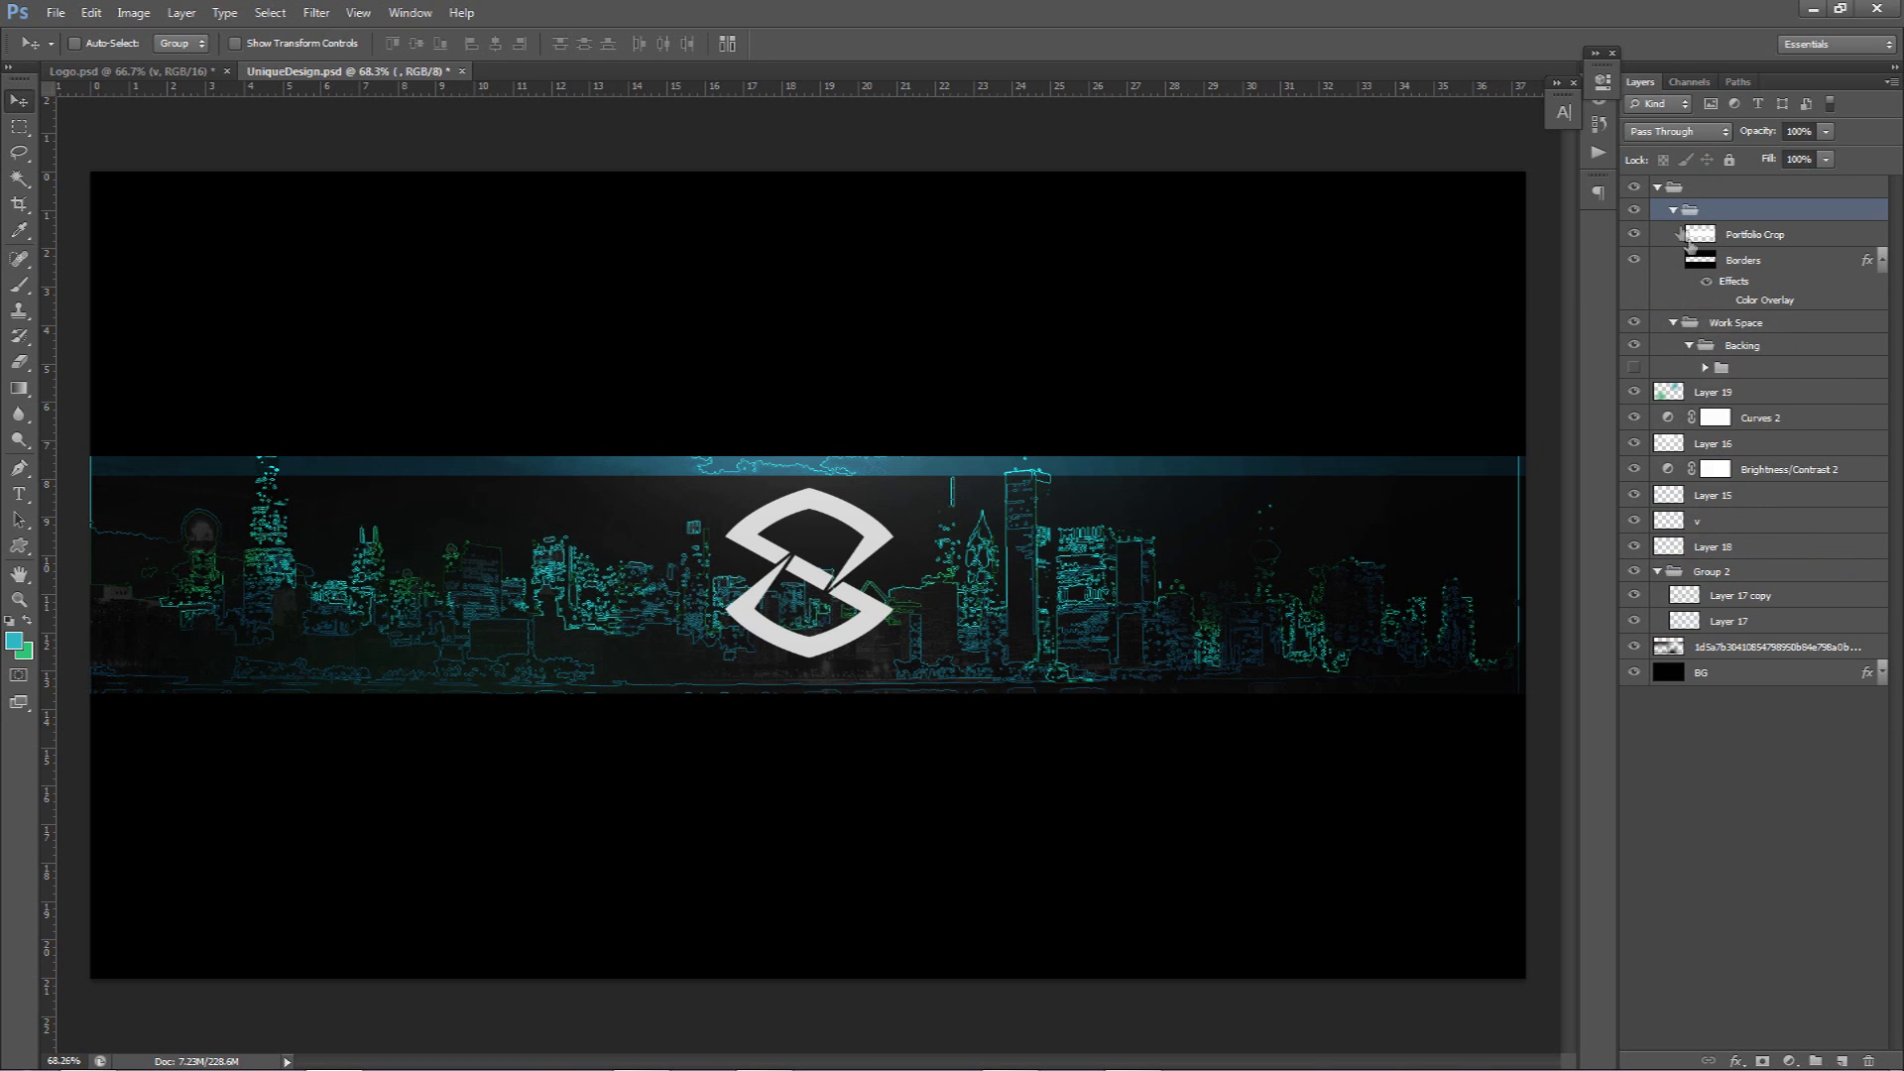
click(1723, 300)
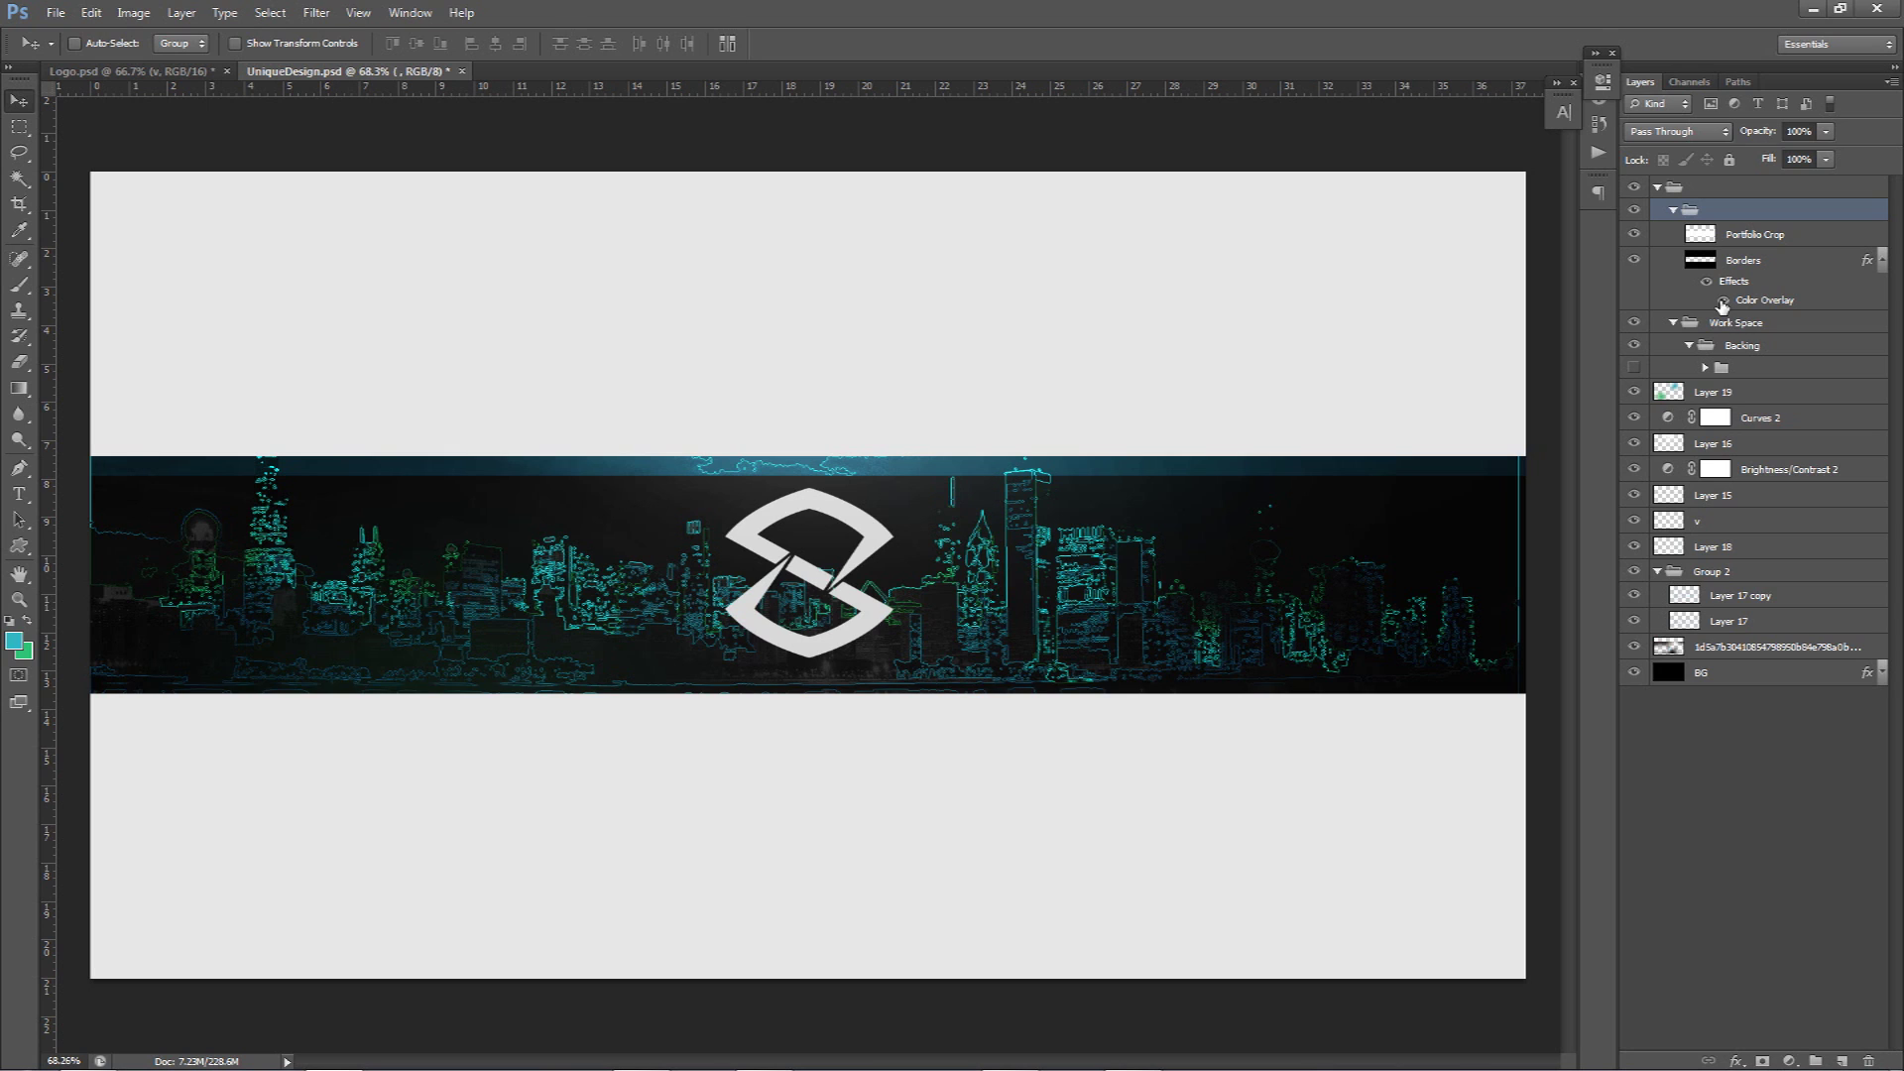
click(1723, 302)
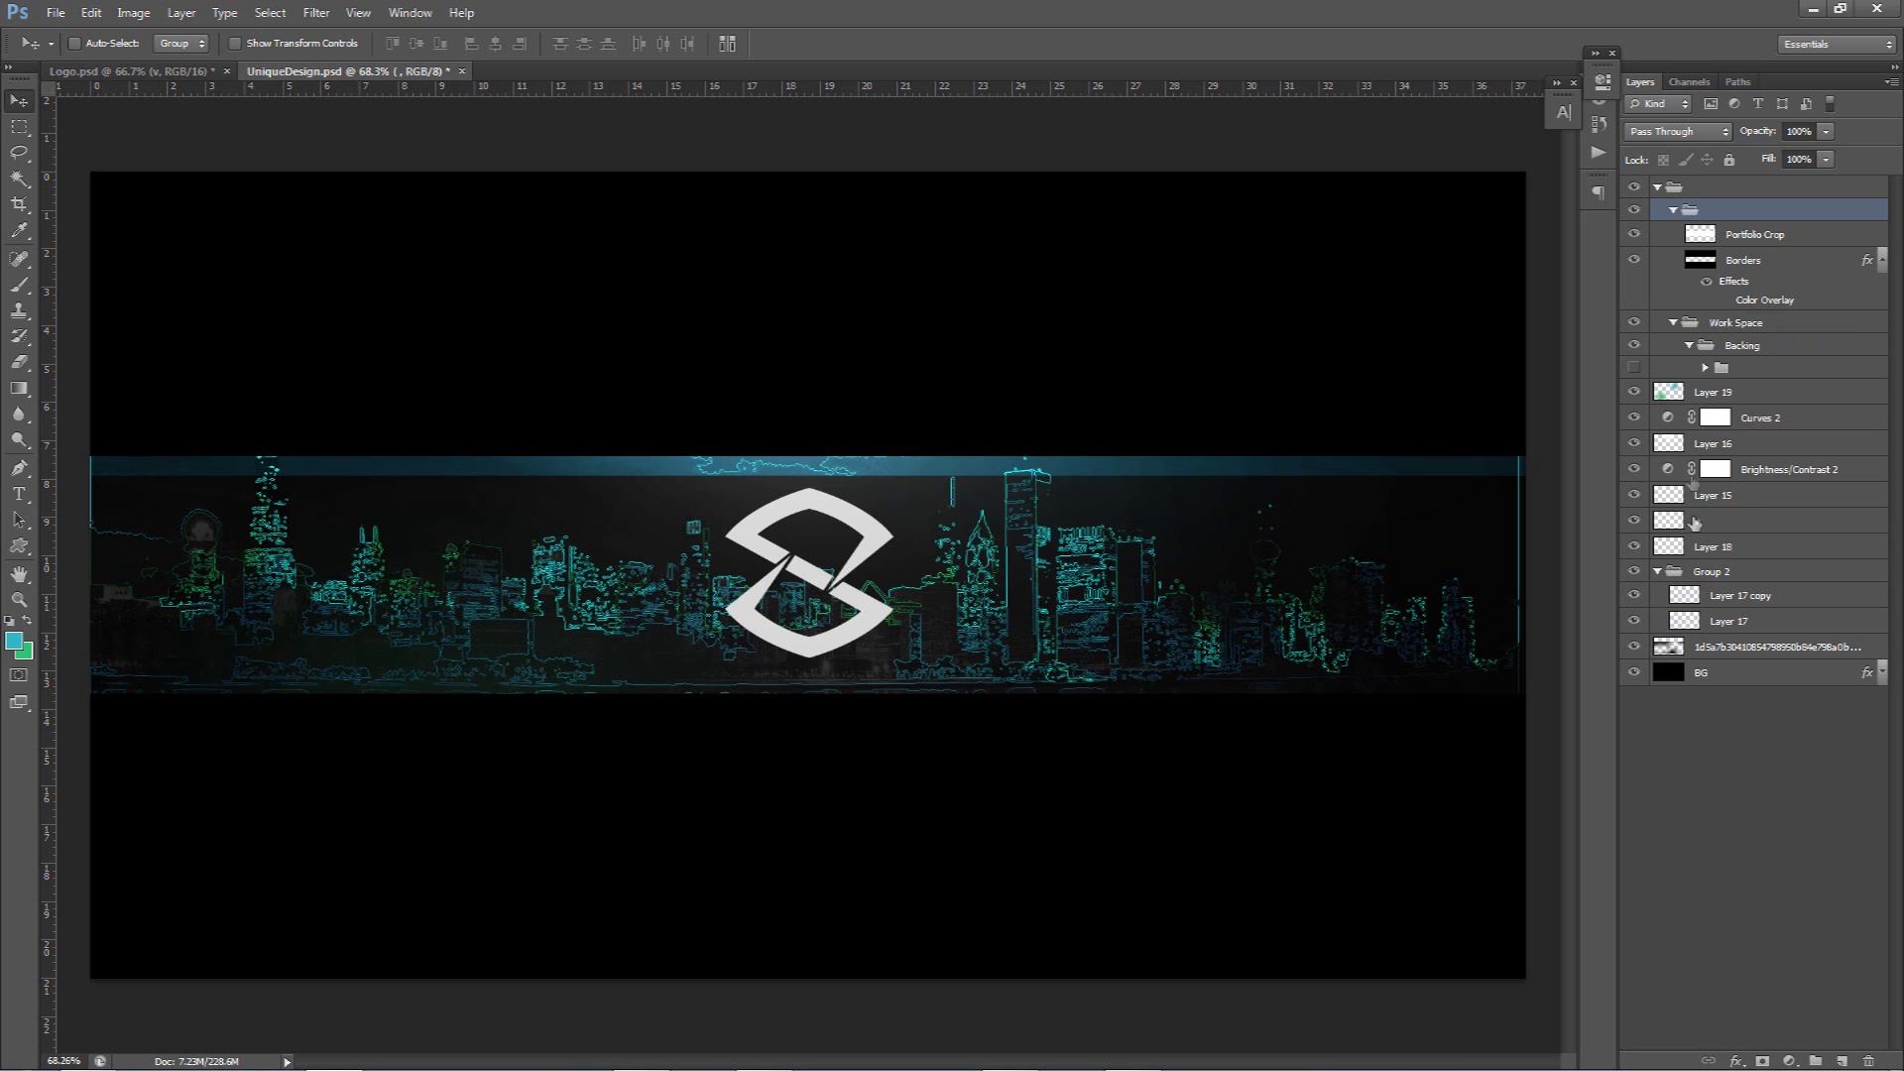
- Nudge Group 2 and Layer 18 together about 0.12 cm right, then select Layer 19
click(1650, 575)
click(1657, 572)
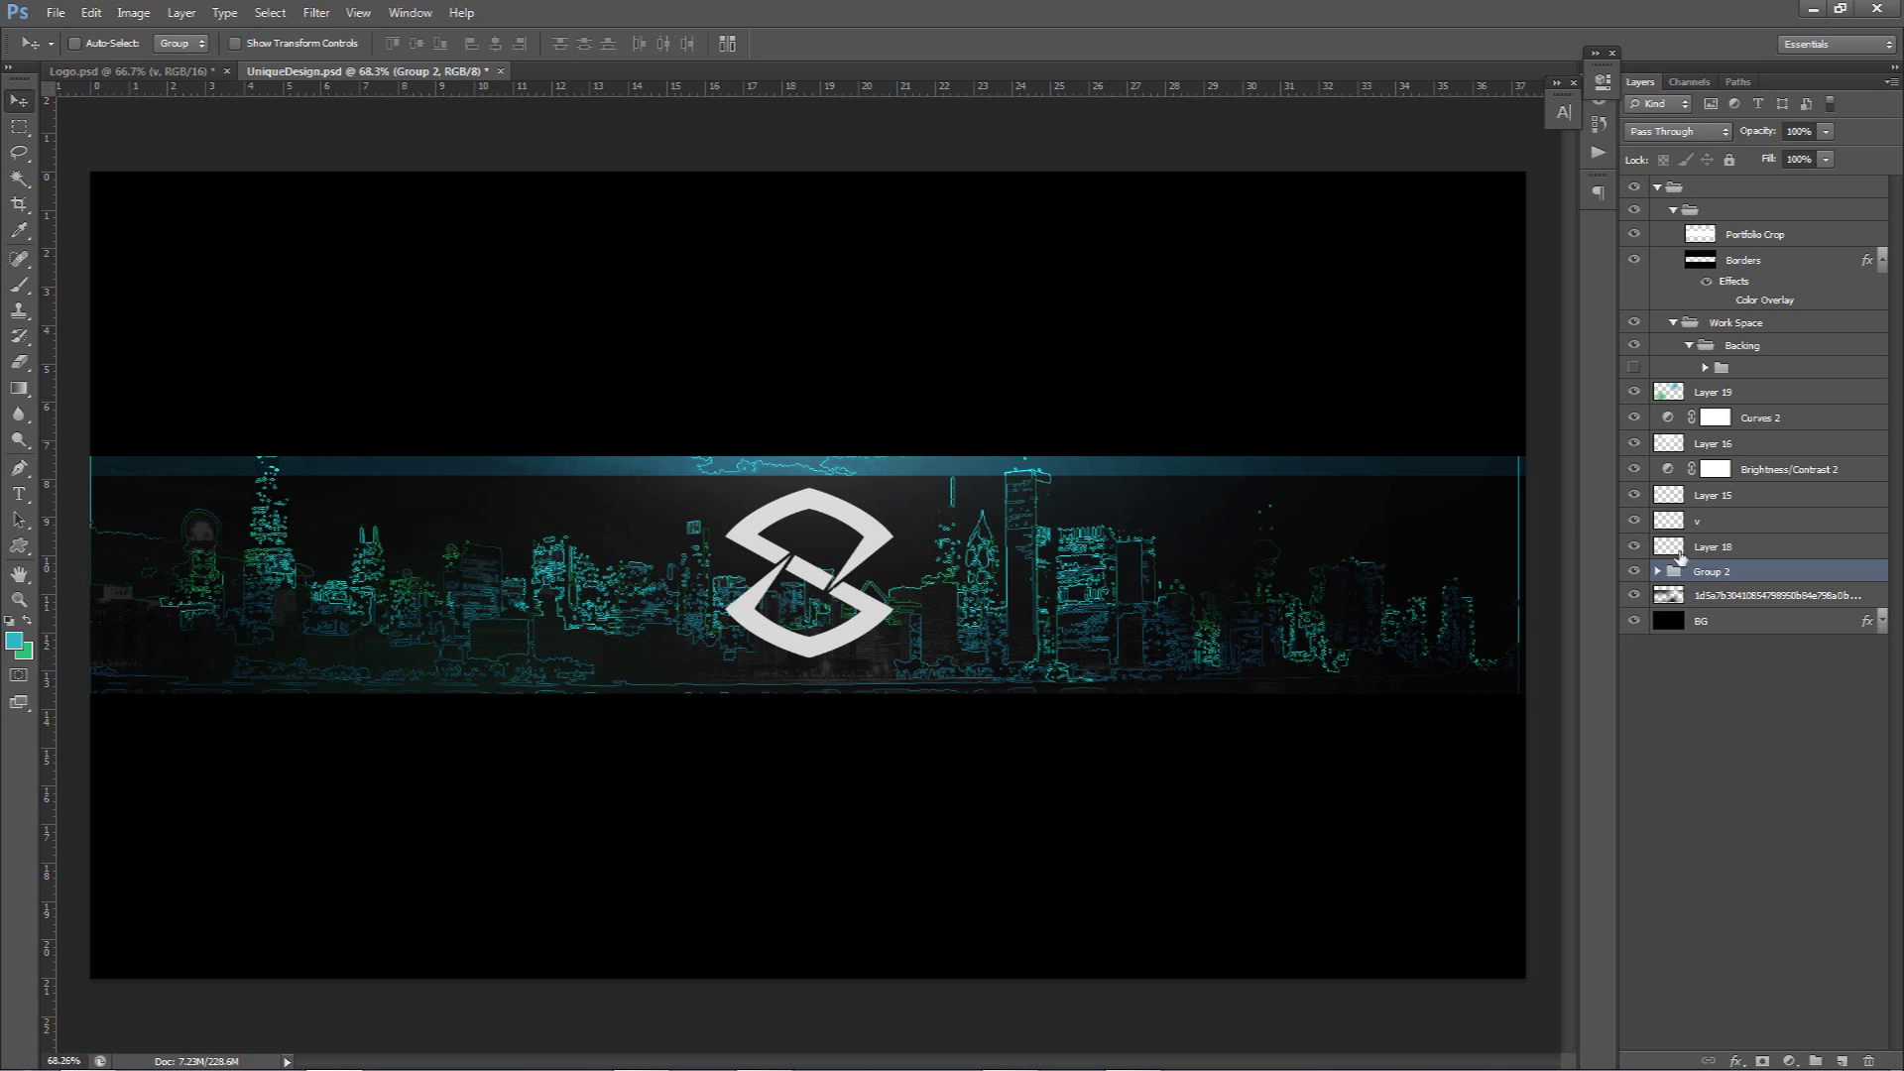
shift+click(1680, 557)
drag(1338, 552, 1341, 551)
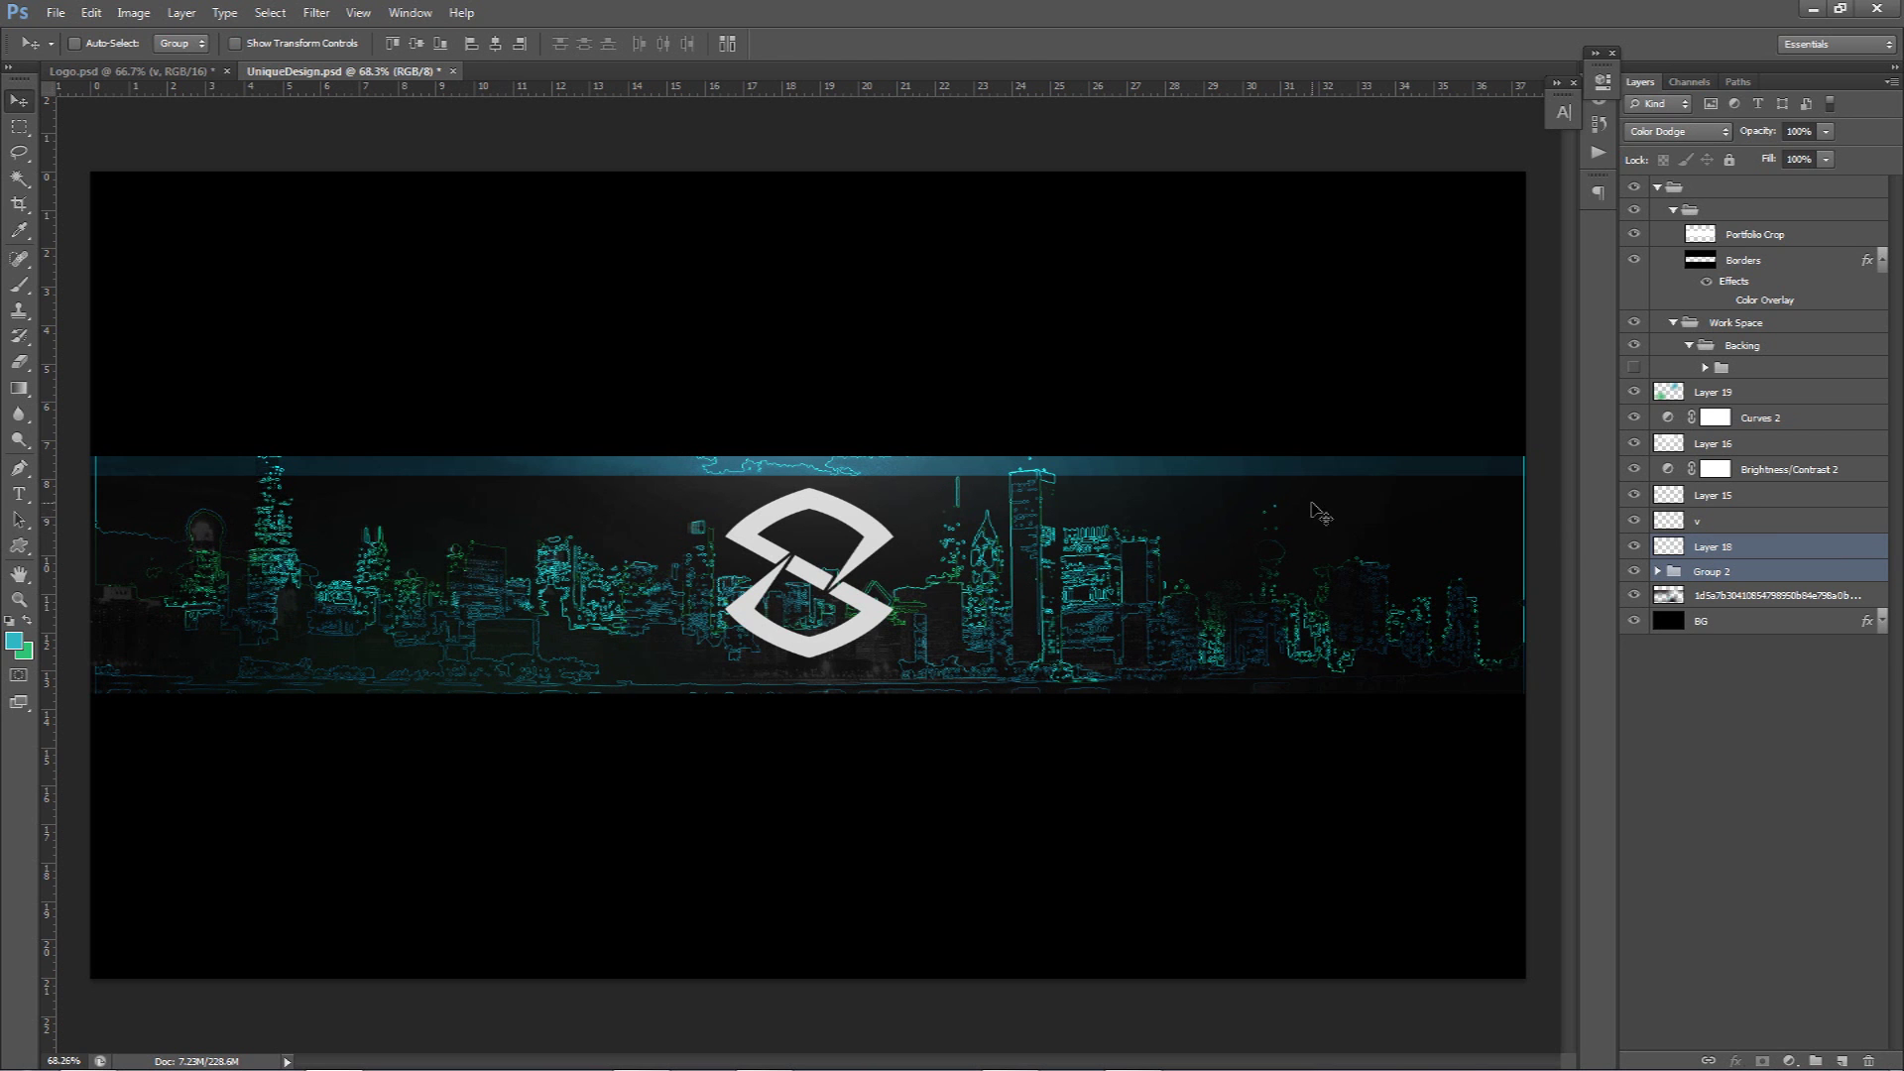
click(1726, 393)
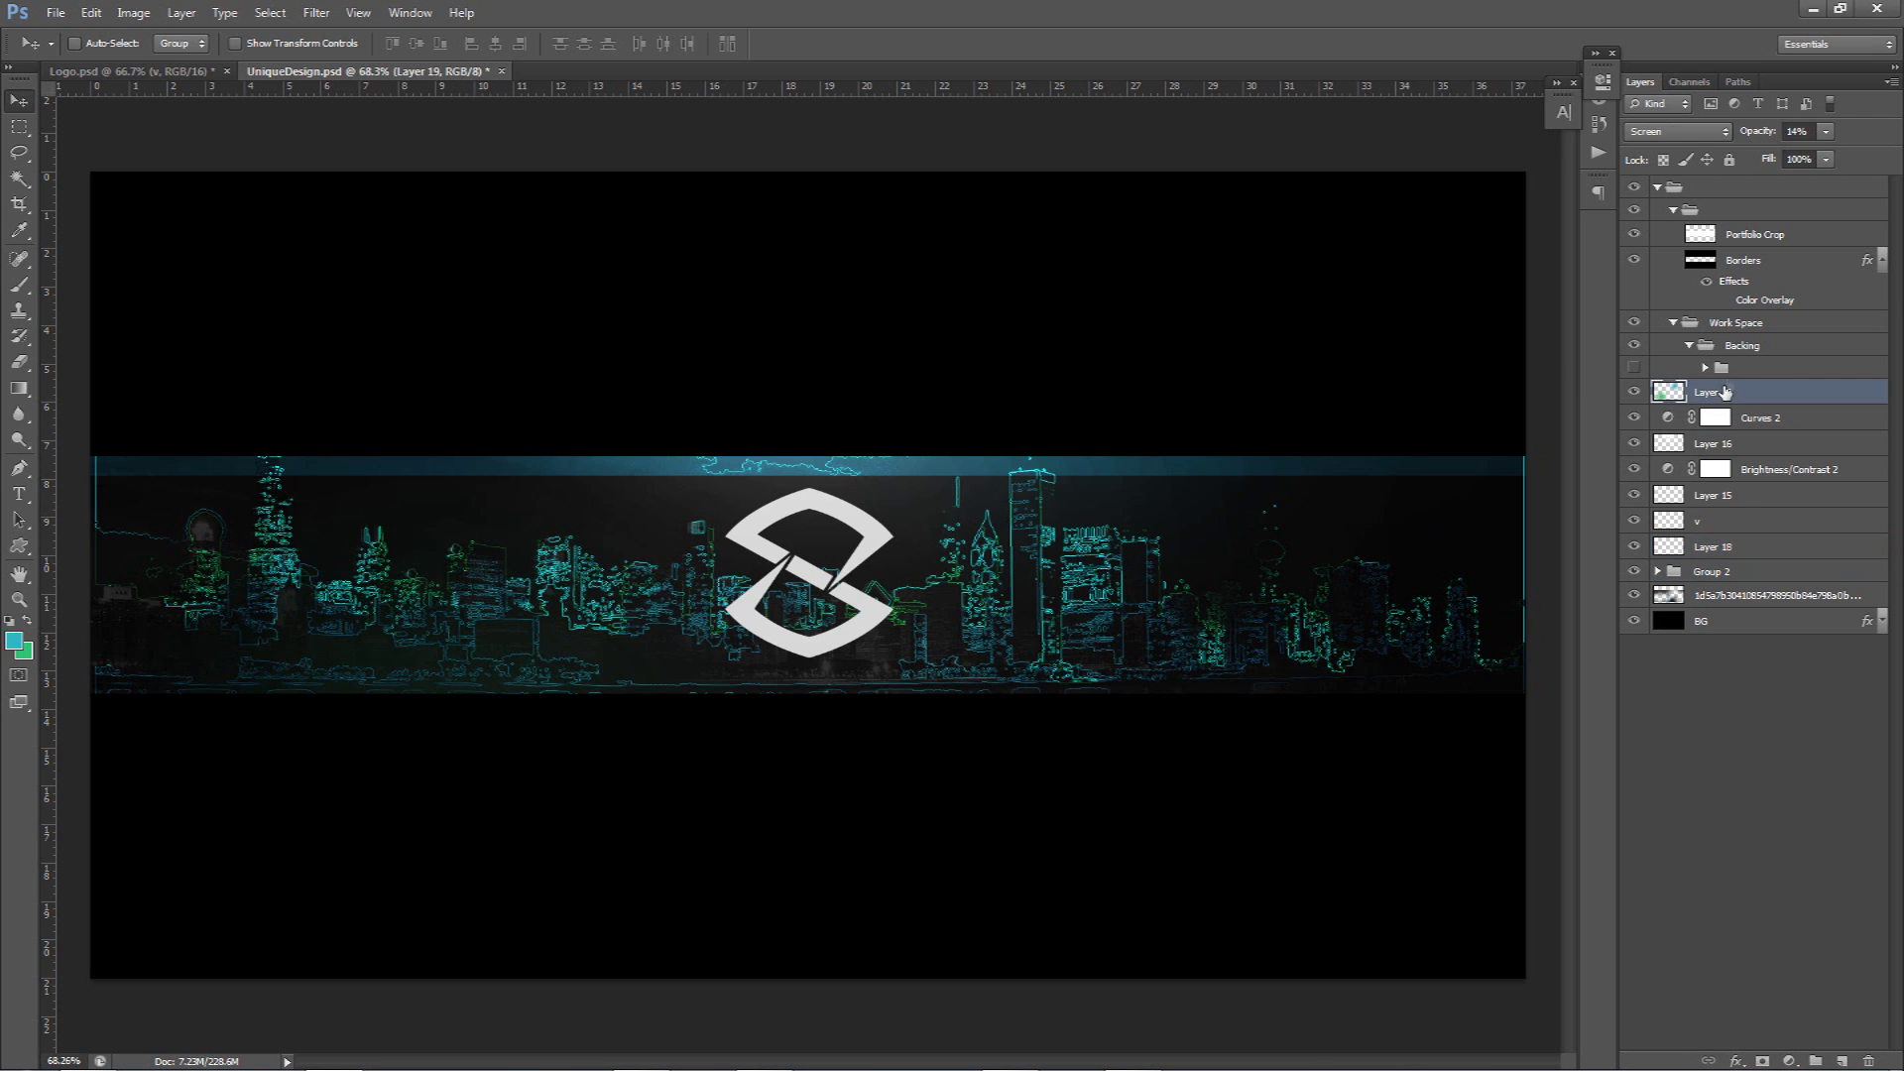
- Add a Hue/Saturation adjustment with Hue shifted to -119
click(1790, 1062)
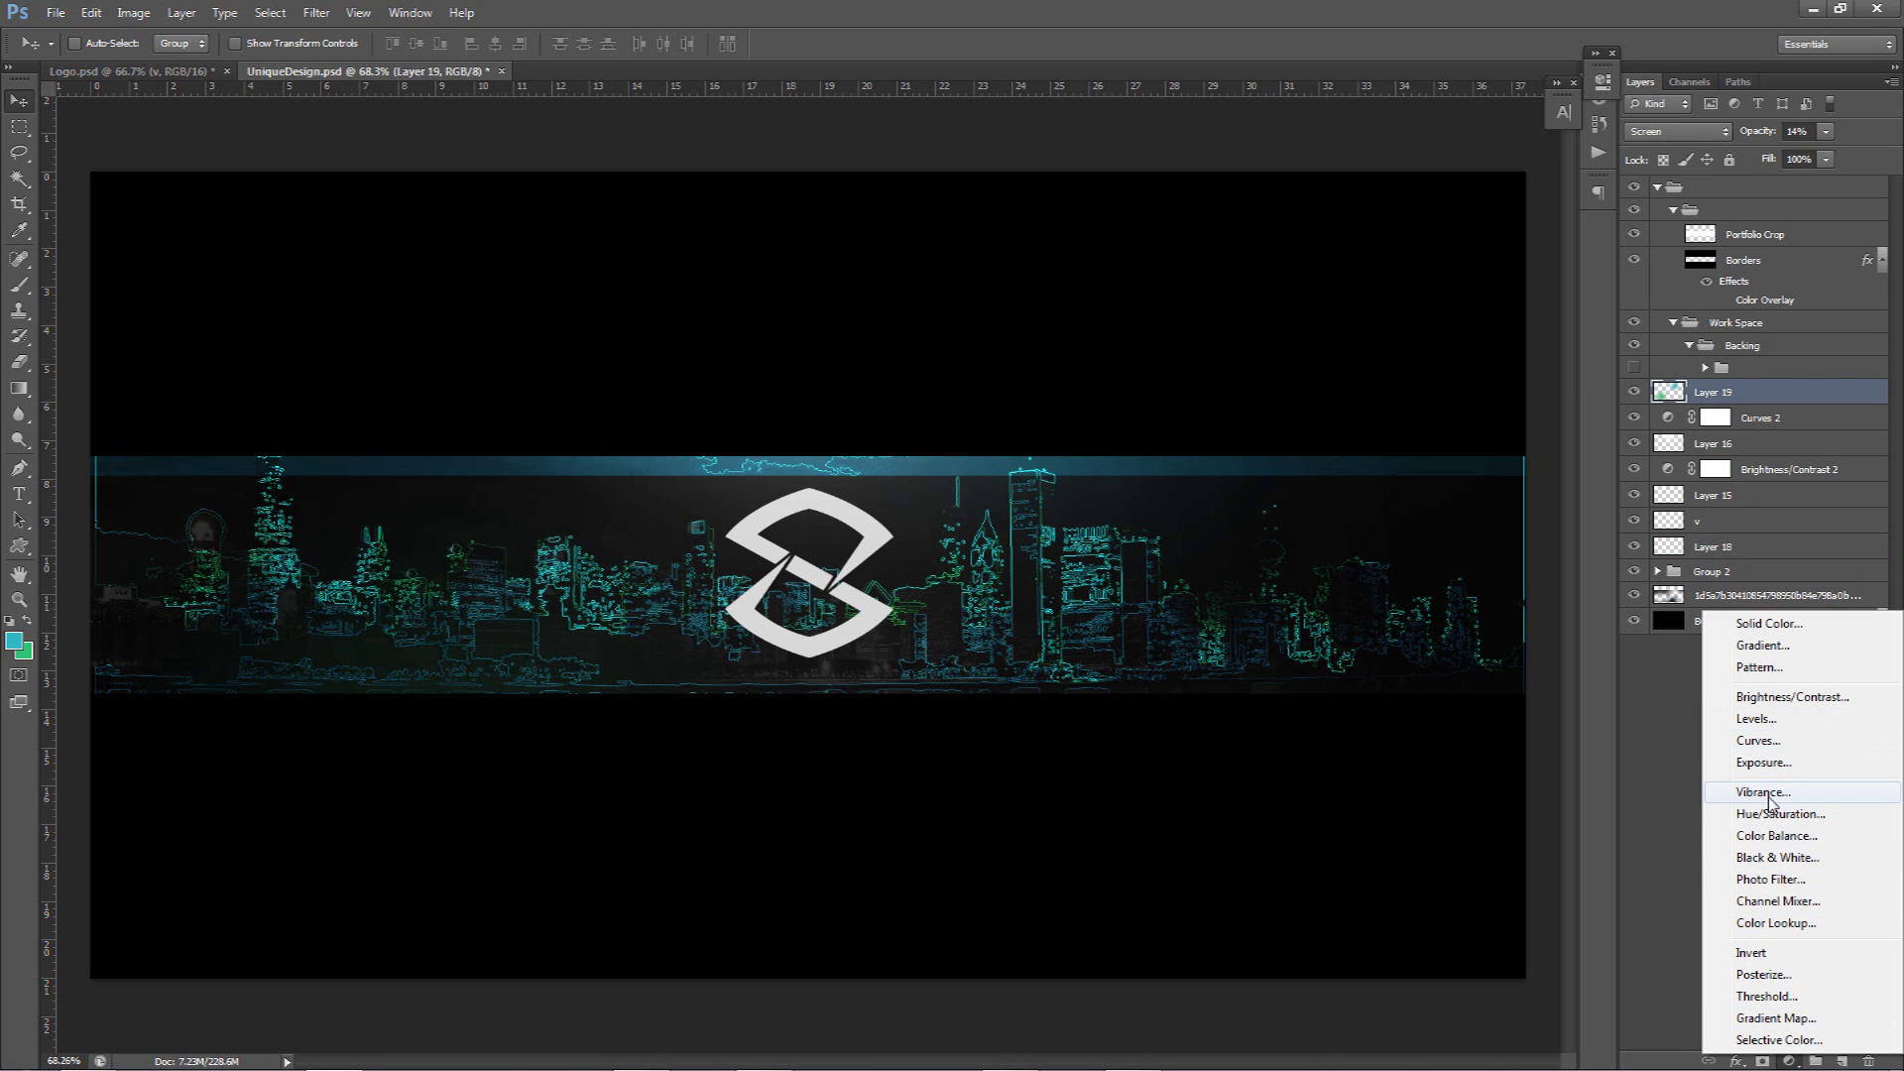
click(1771, 815)
click(1385, 200)
drag(1383, 199, 1325, 203)
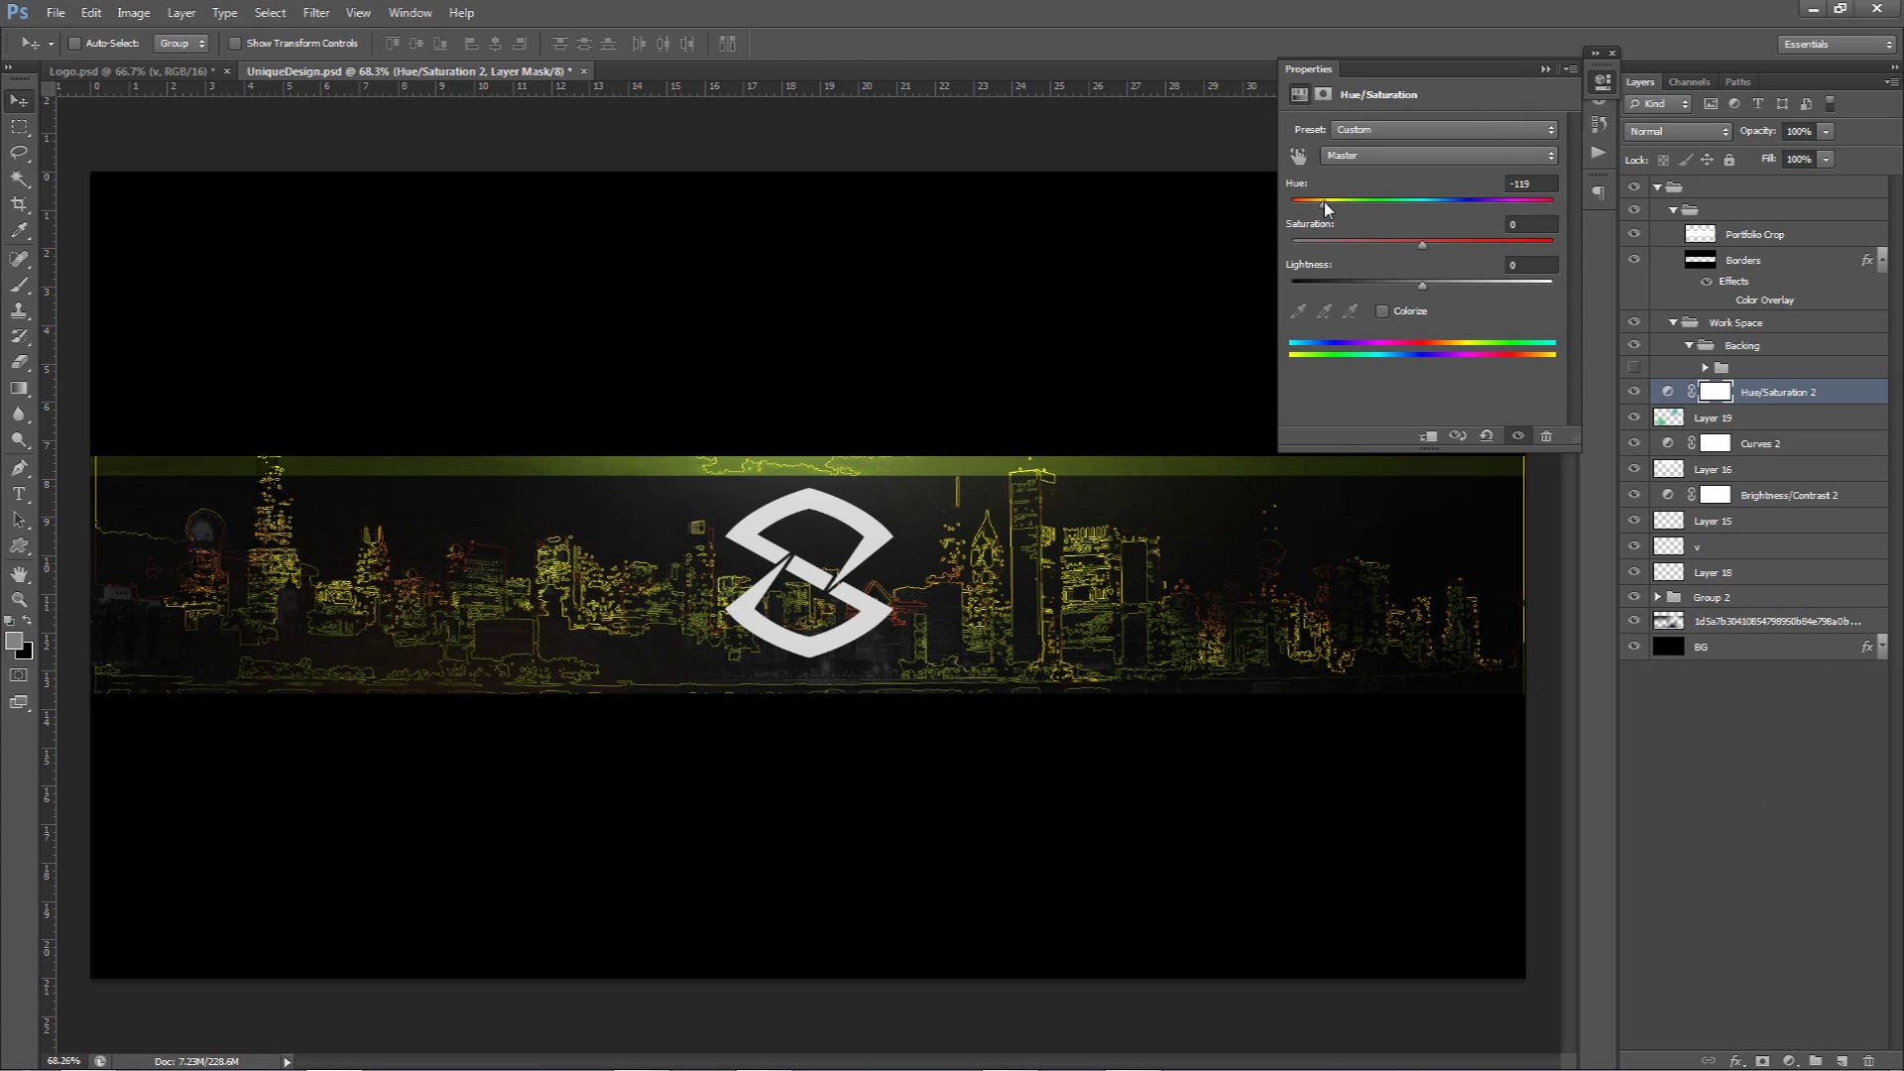
- Fill a marquee band across the top stripe black on the Hue/Saturation 2 mask
click(1708, 390)
key(e)
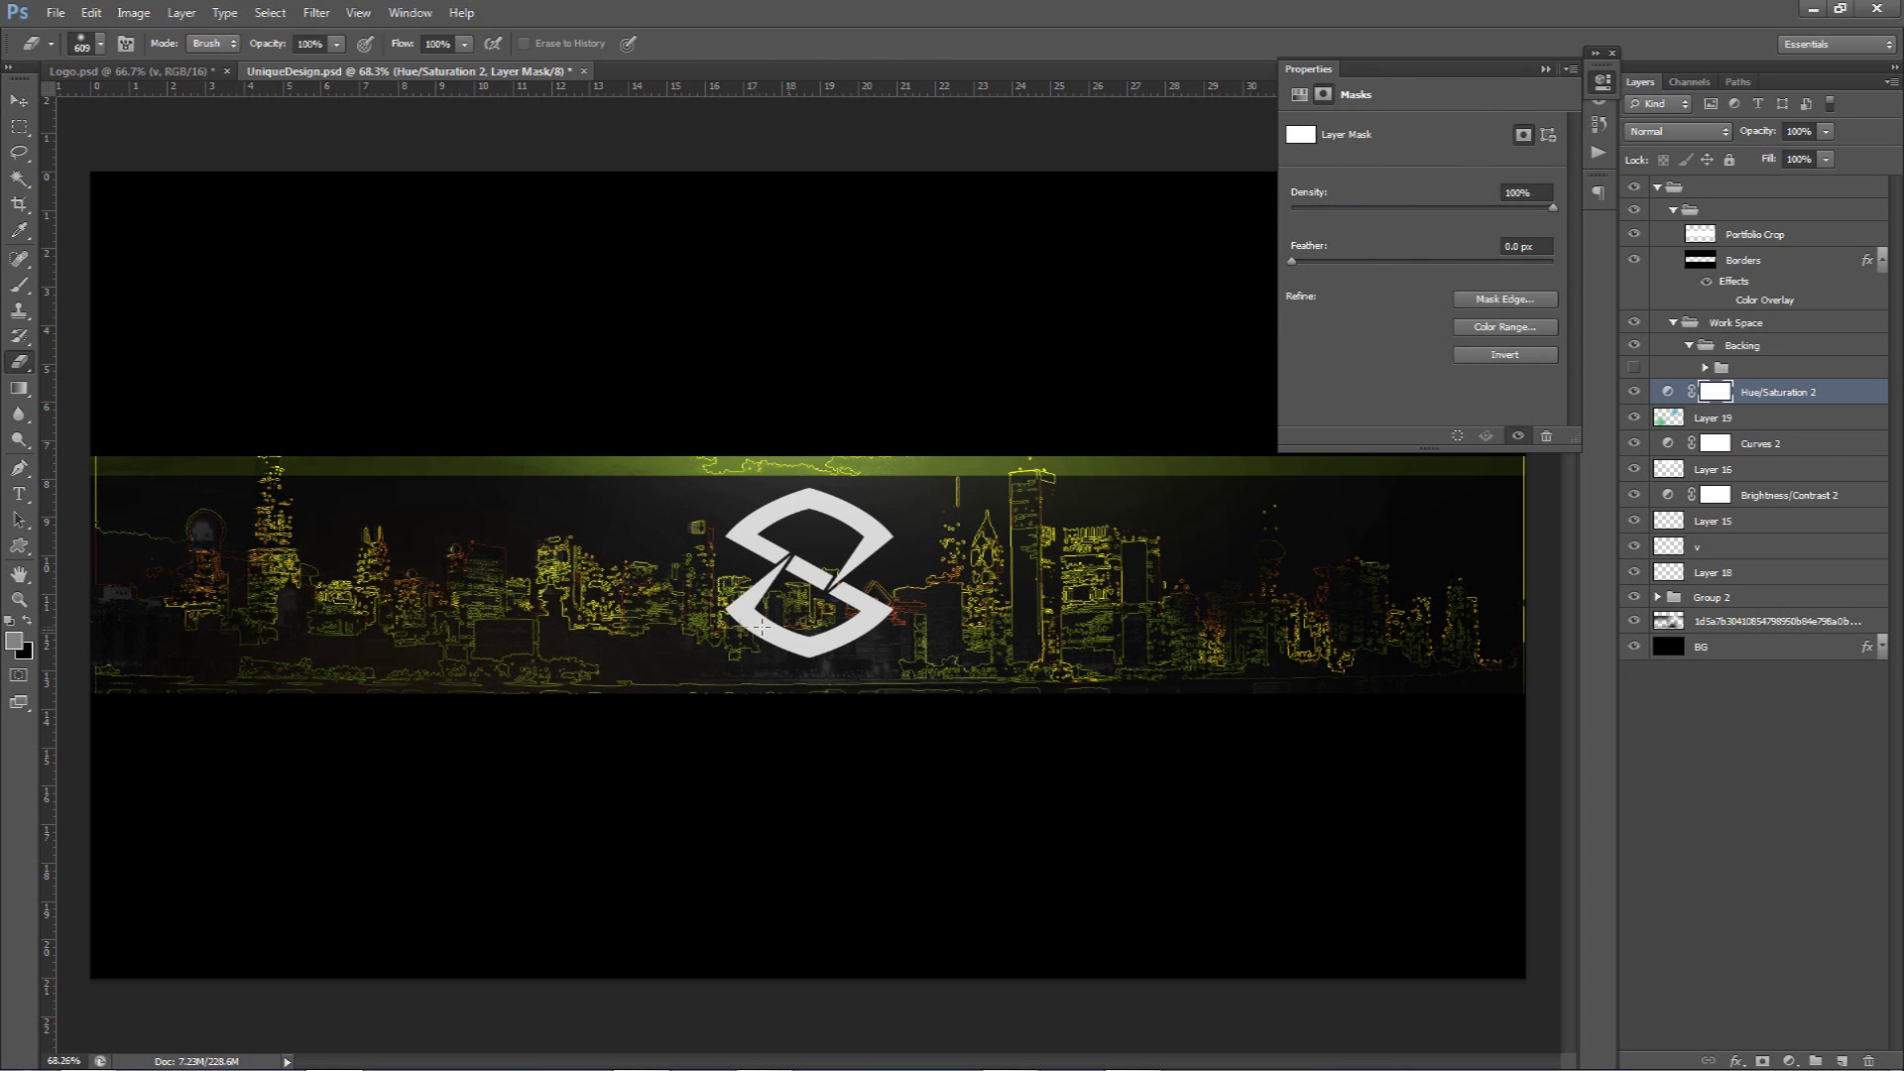
mouse_move(710, 607)
mouse_down()
mouse_move(644, 607)
mouse_move(373, 695)
mouse_move(251, 605)
mouse_move(739, 561)
mouse_up()
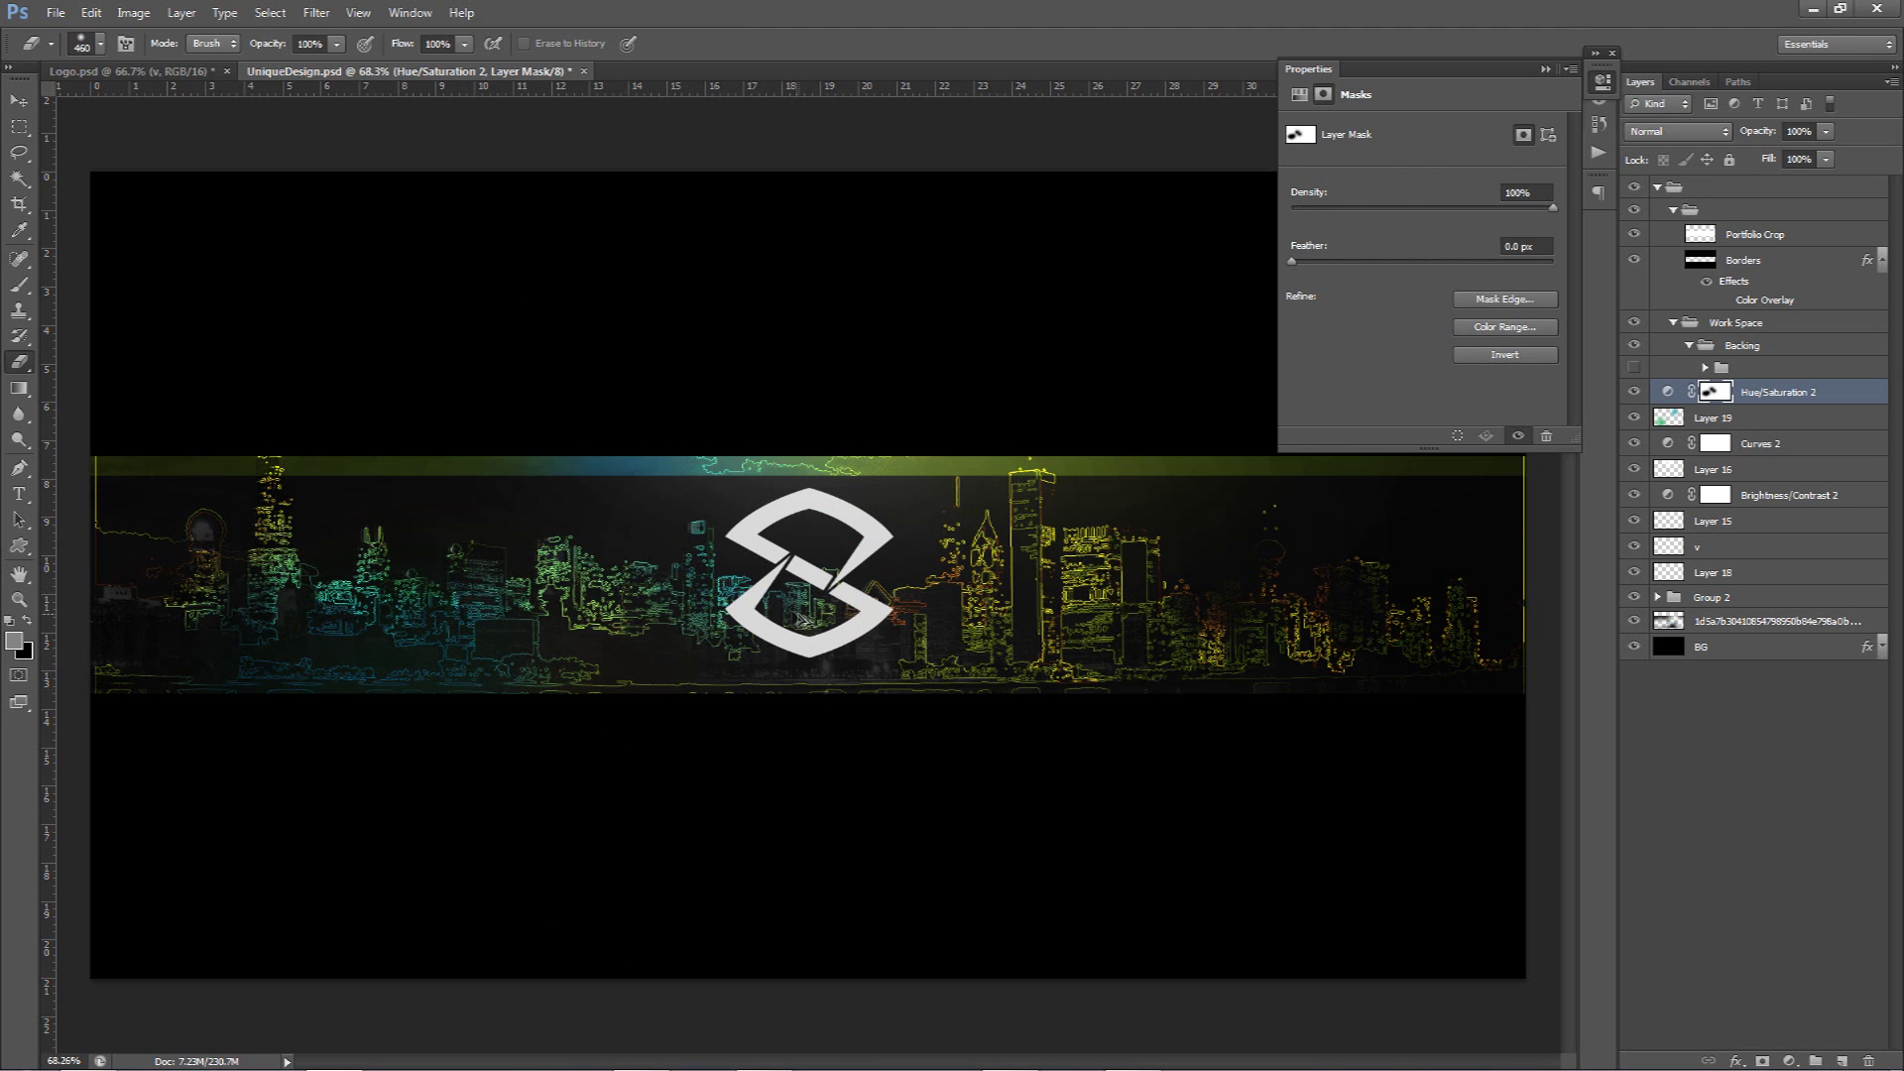
key(m)
drag(90, 405, 1525, 486)
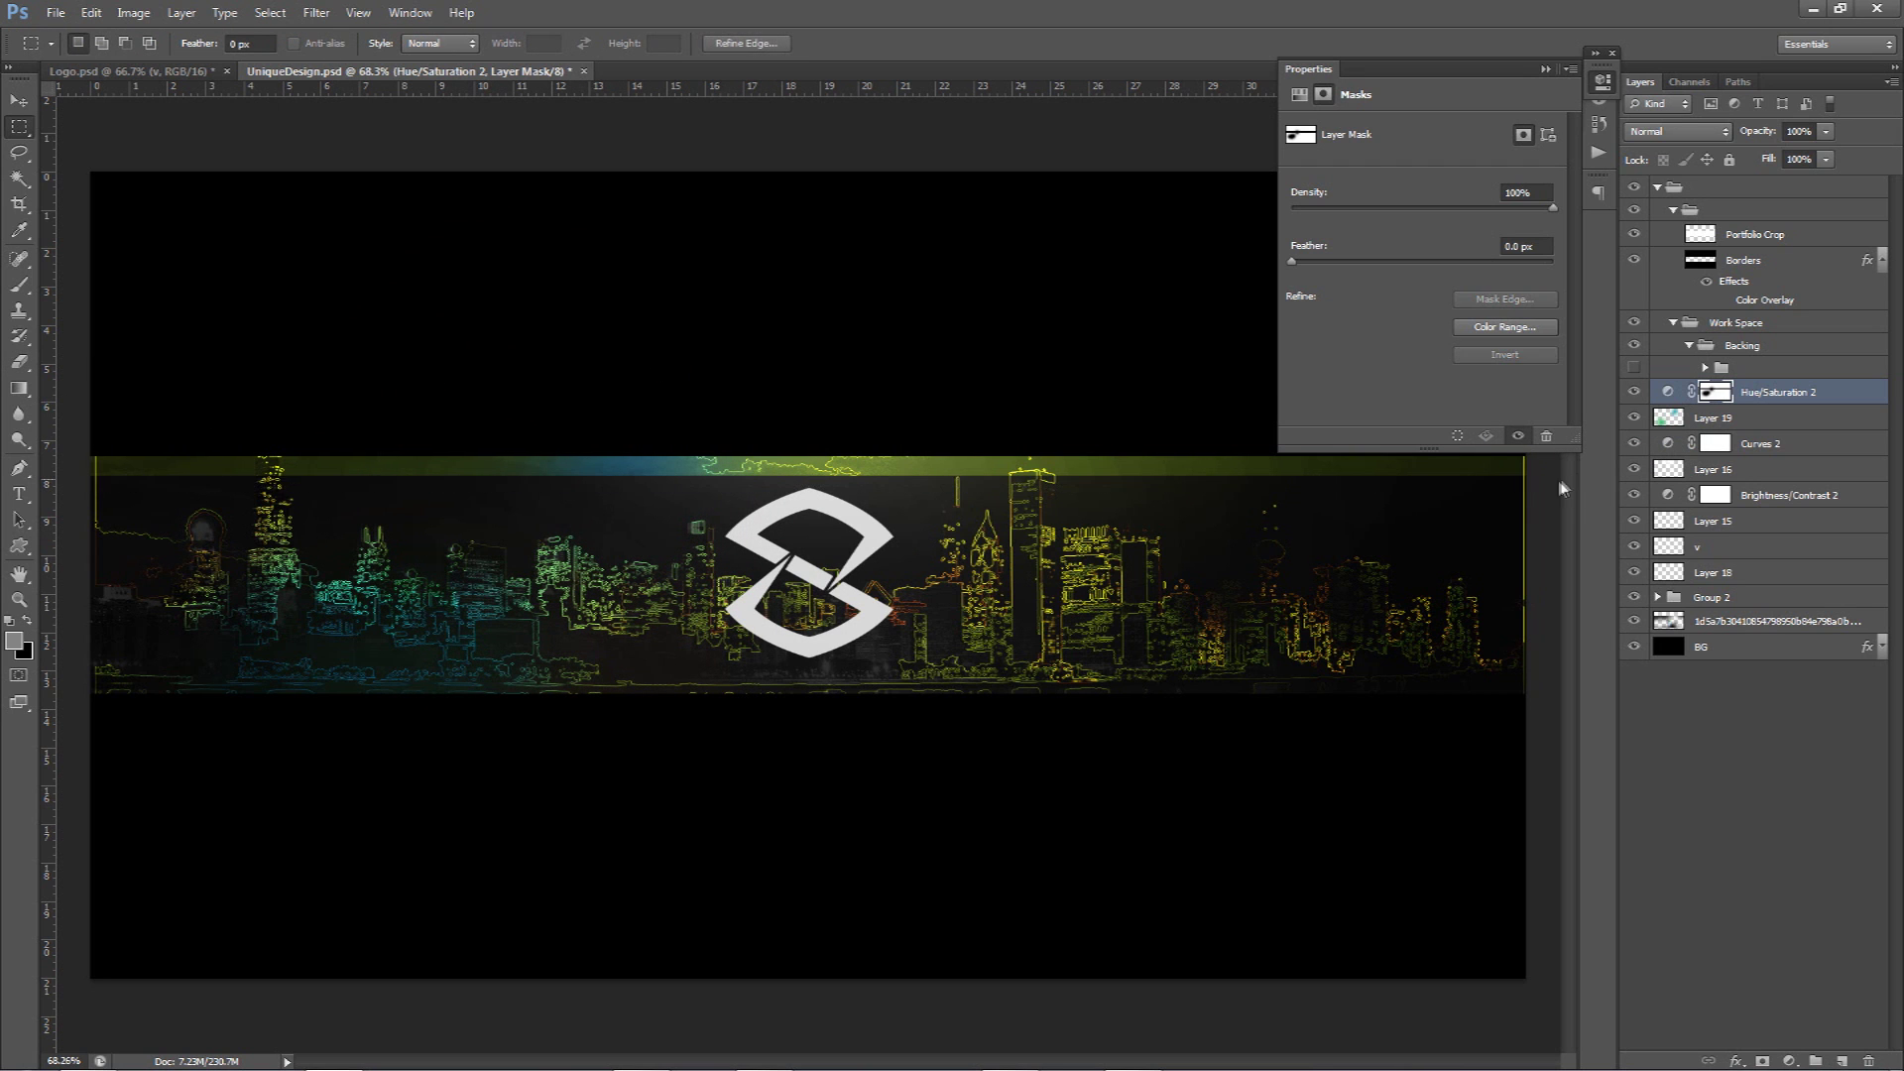
key(Delete)
key(ctrl+d)
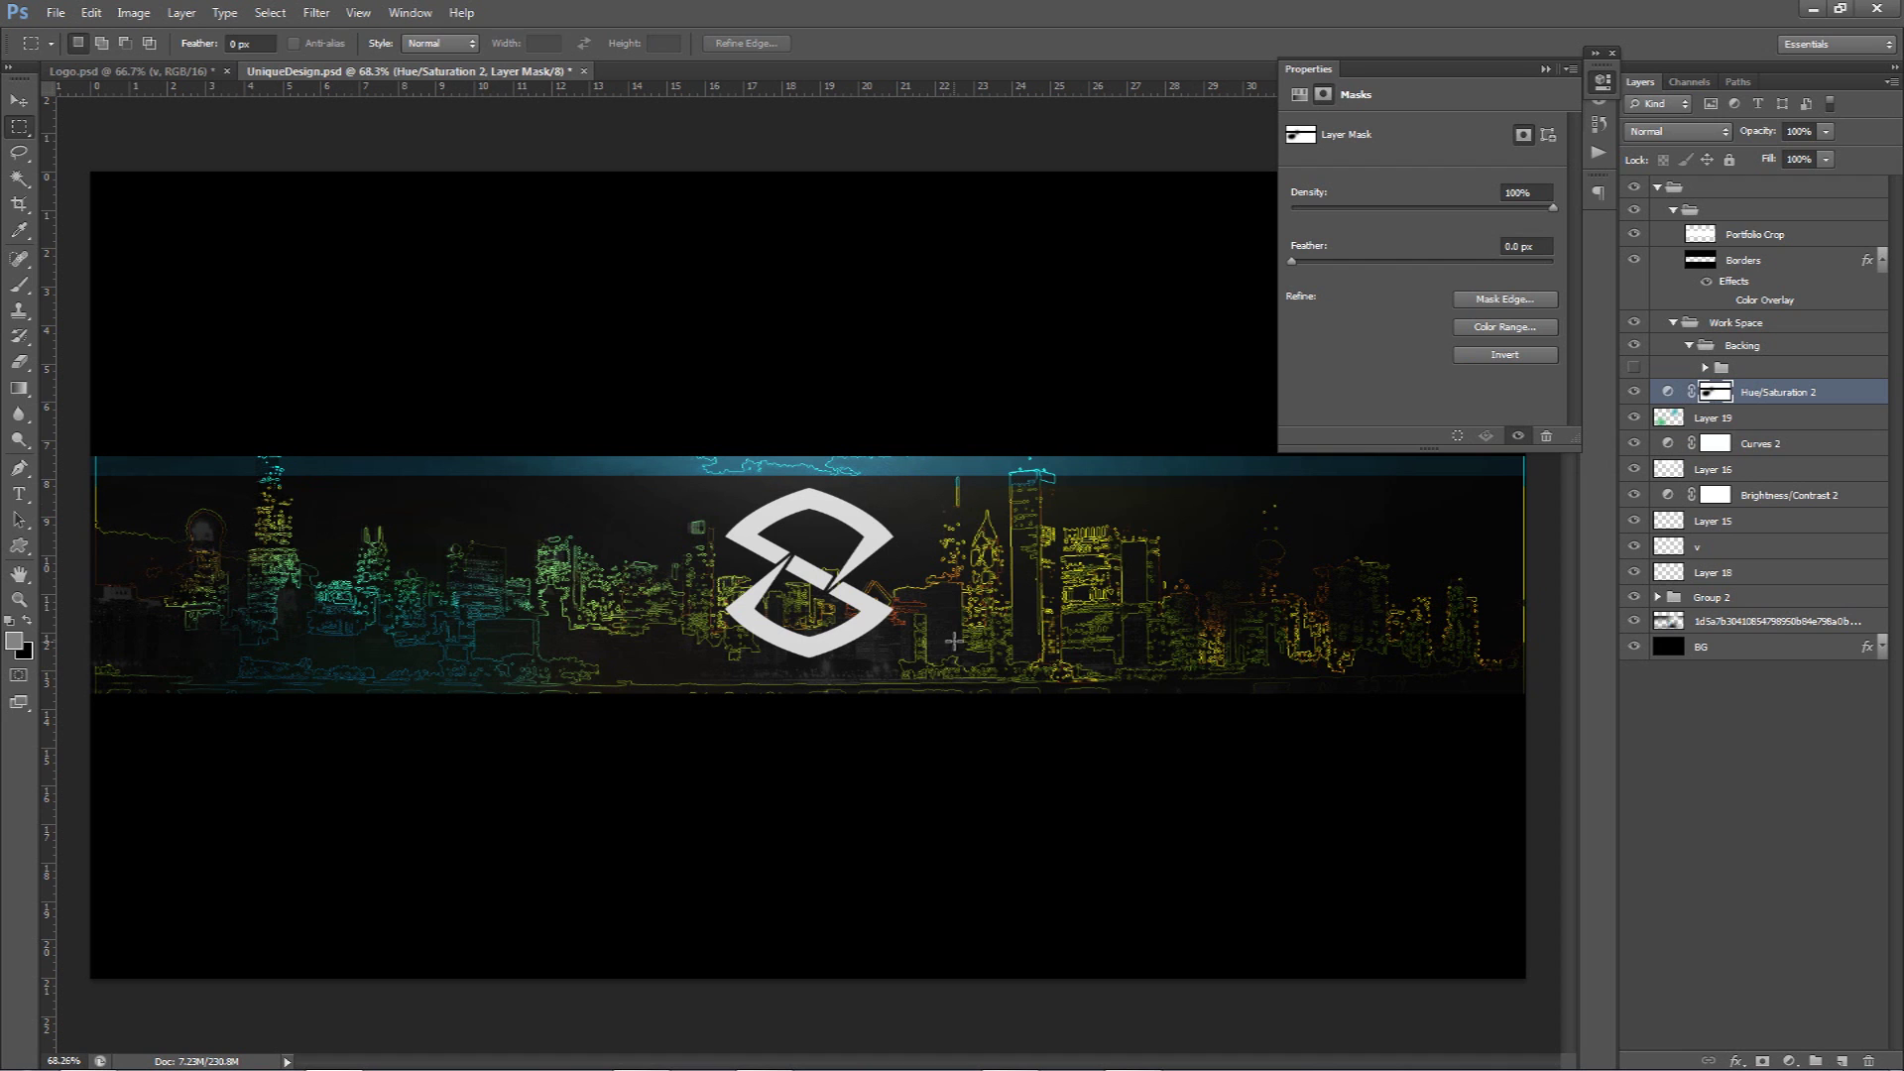
- Erase on the mask with a smaller eraser to restore cyan on some skyline buildings
key(e)
alt+right_click(1022, 638)
click(1101, 580)
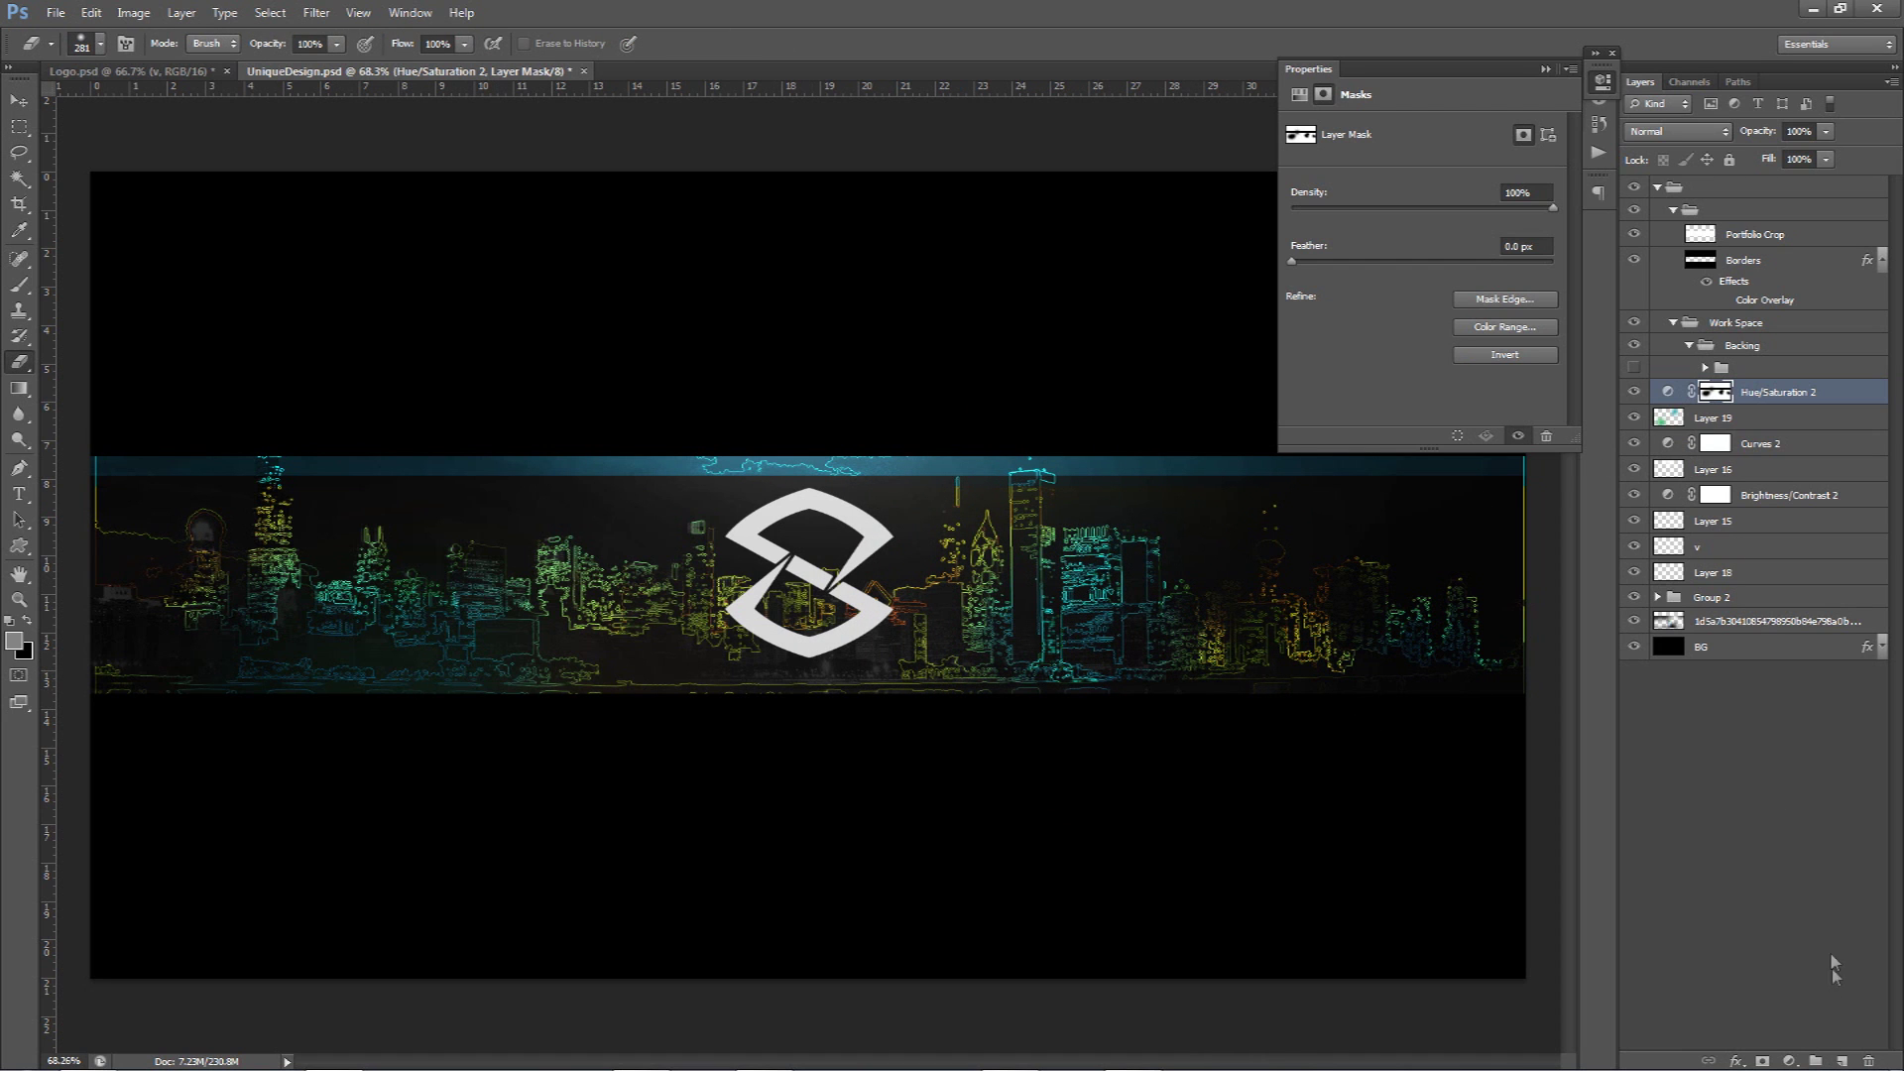
click(1790, 1060)
- Add Hue/Saturation 3 with its hue shifted to recolour the skyline
click(1756, 820)
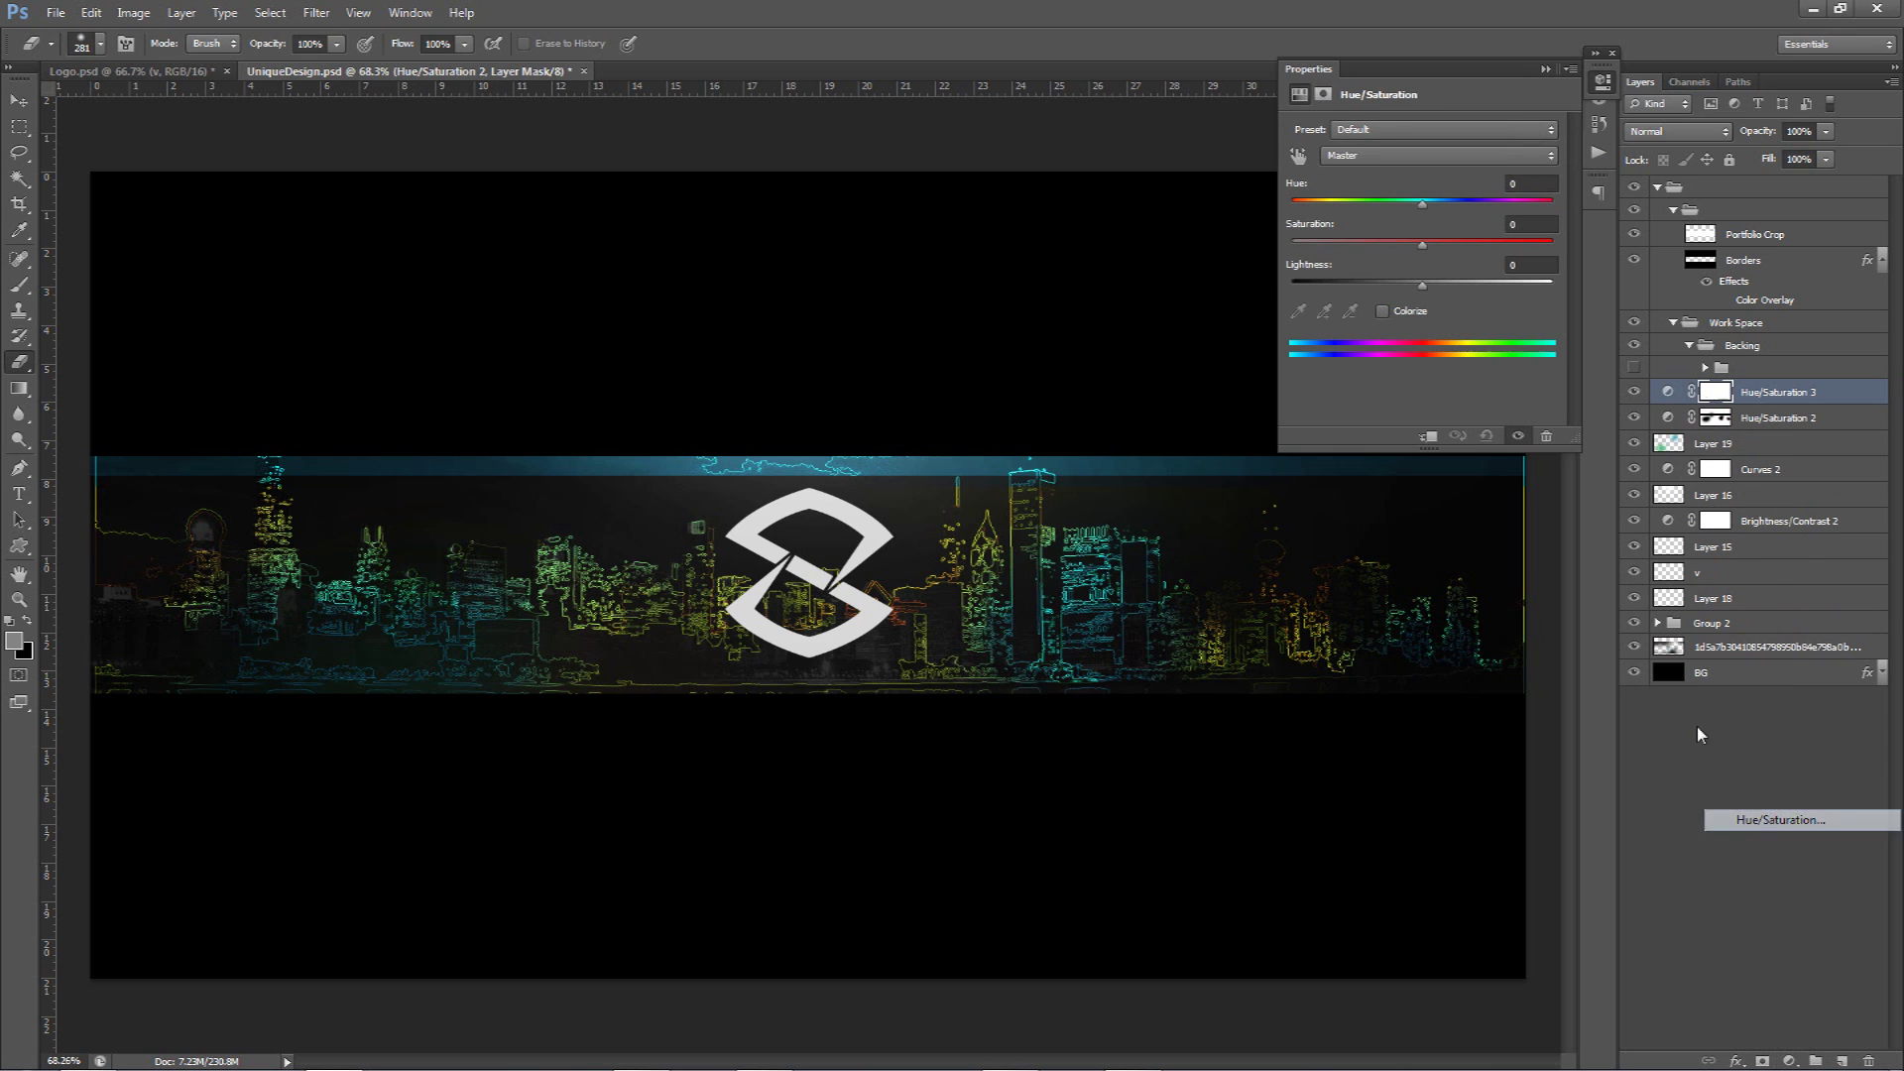
drag(1393, 205, 1305, 210)
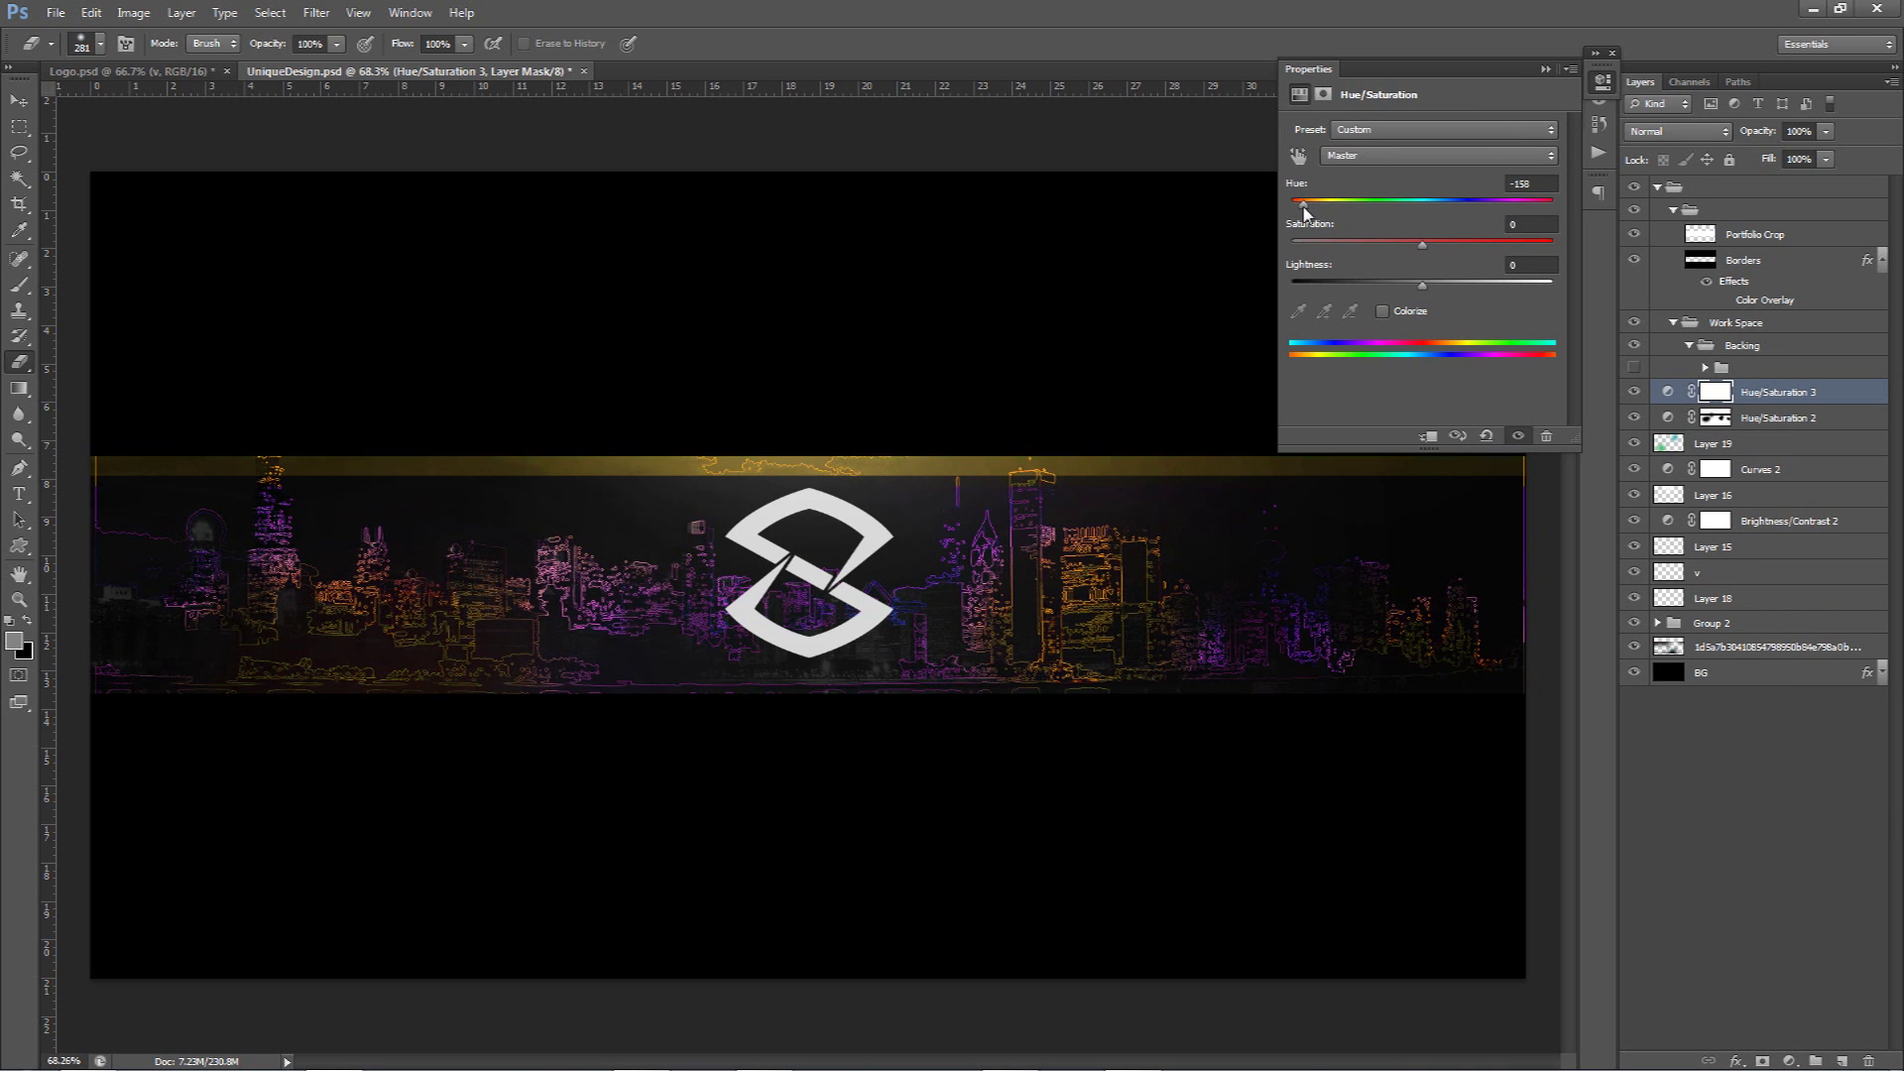
click(1604, 85)
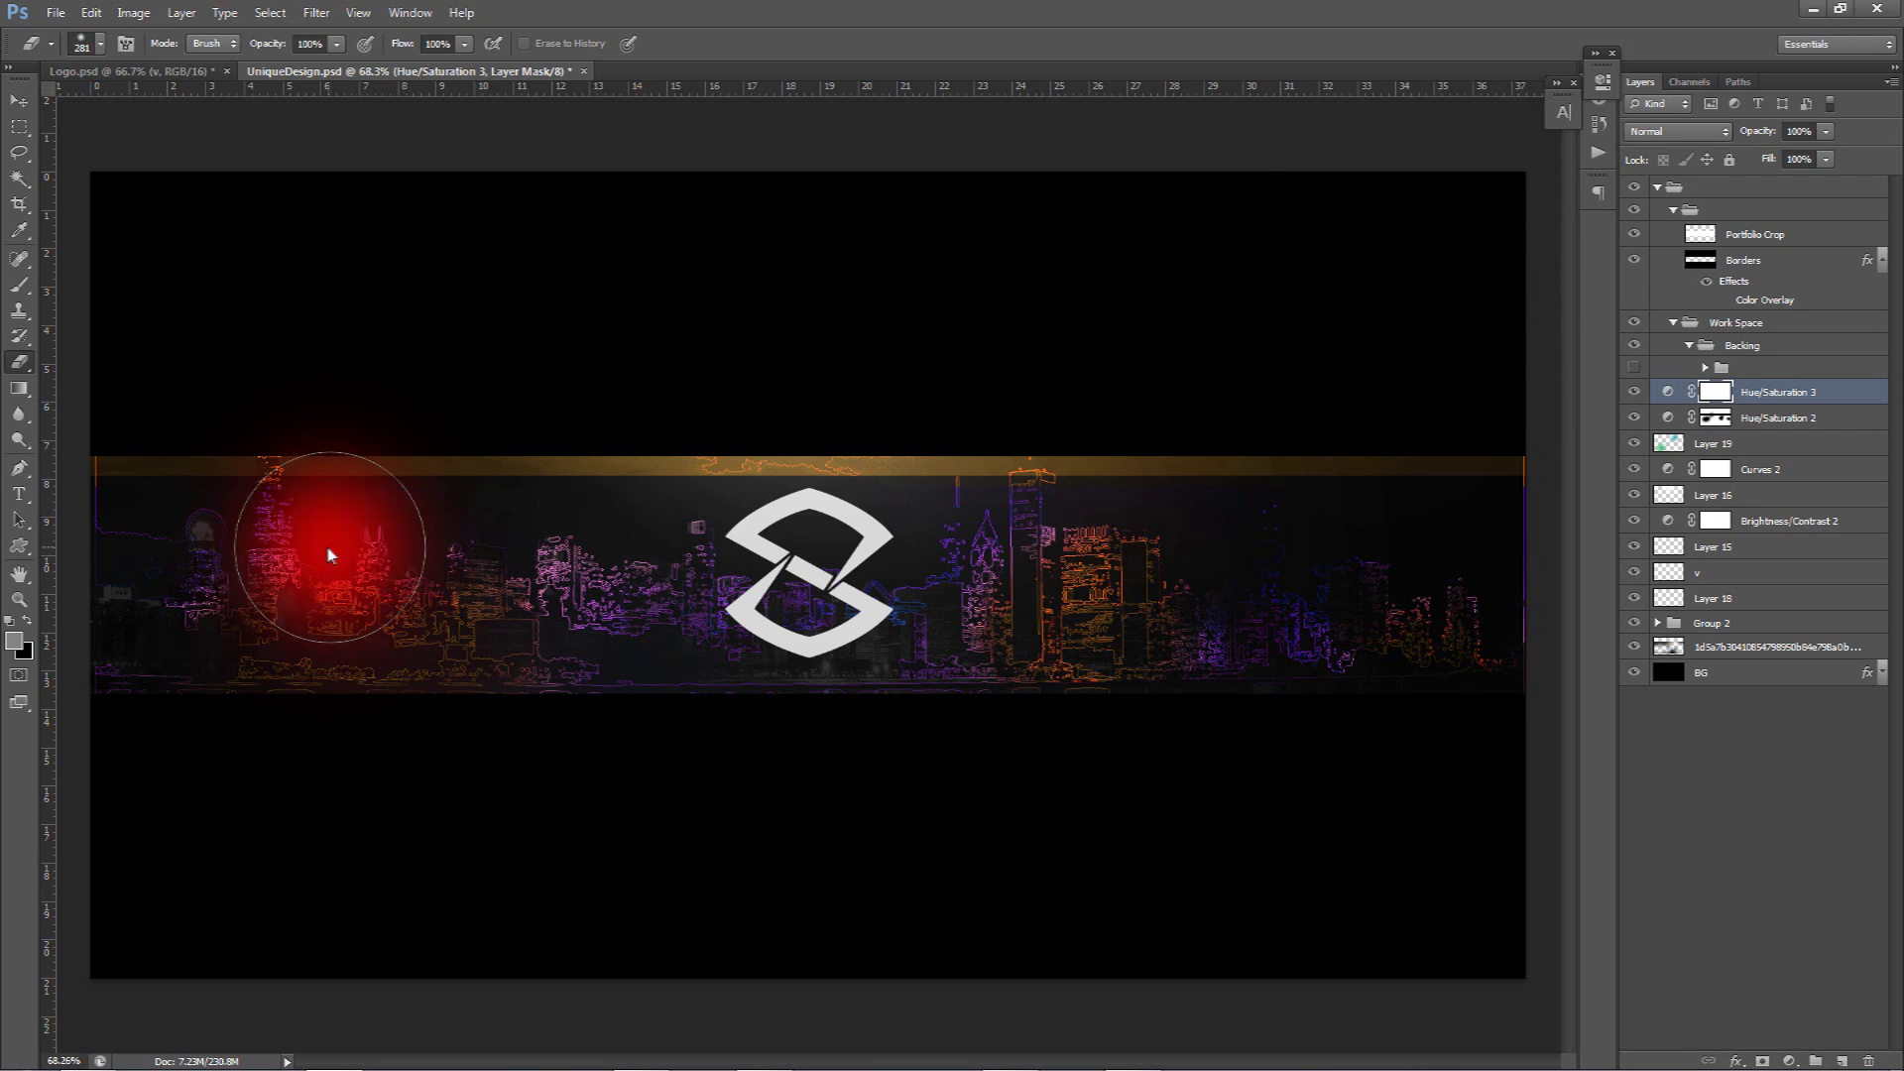
- Fill a thin band on its mask black and erase across the skyline to turn buildings teal-green
key(m)
mouse_move(91, 422)
mouse_down()
mouse_move(149, 451)
mouse_move(1627, 436)
mouse_move(1587, 484)
mouse_move(1560, 481)
mouse_up()
key(Delete)
key(ctrl+d)
key(e)
drag(221, 618, 315, 626)
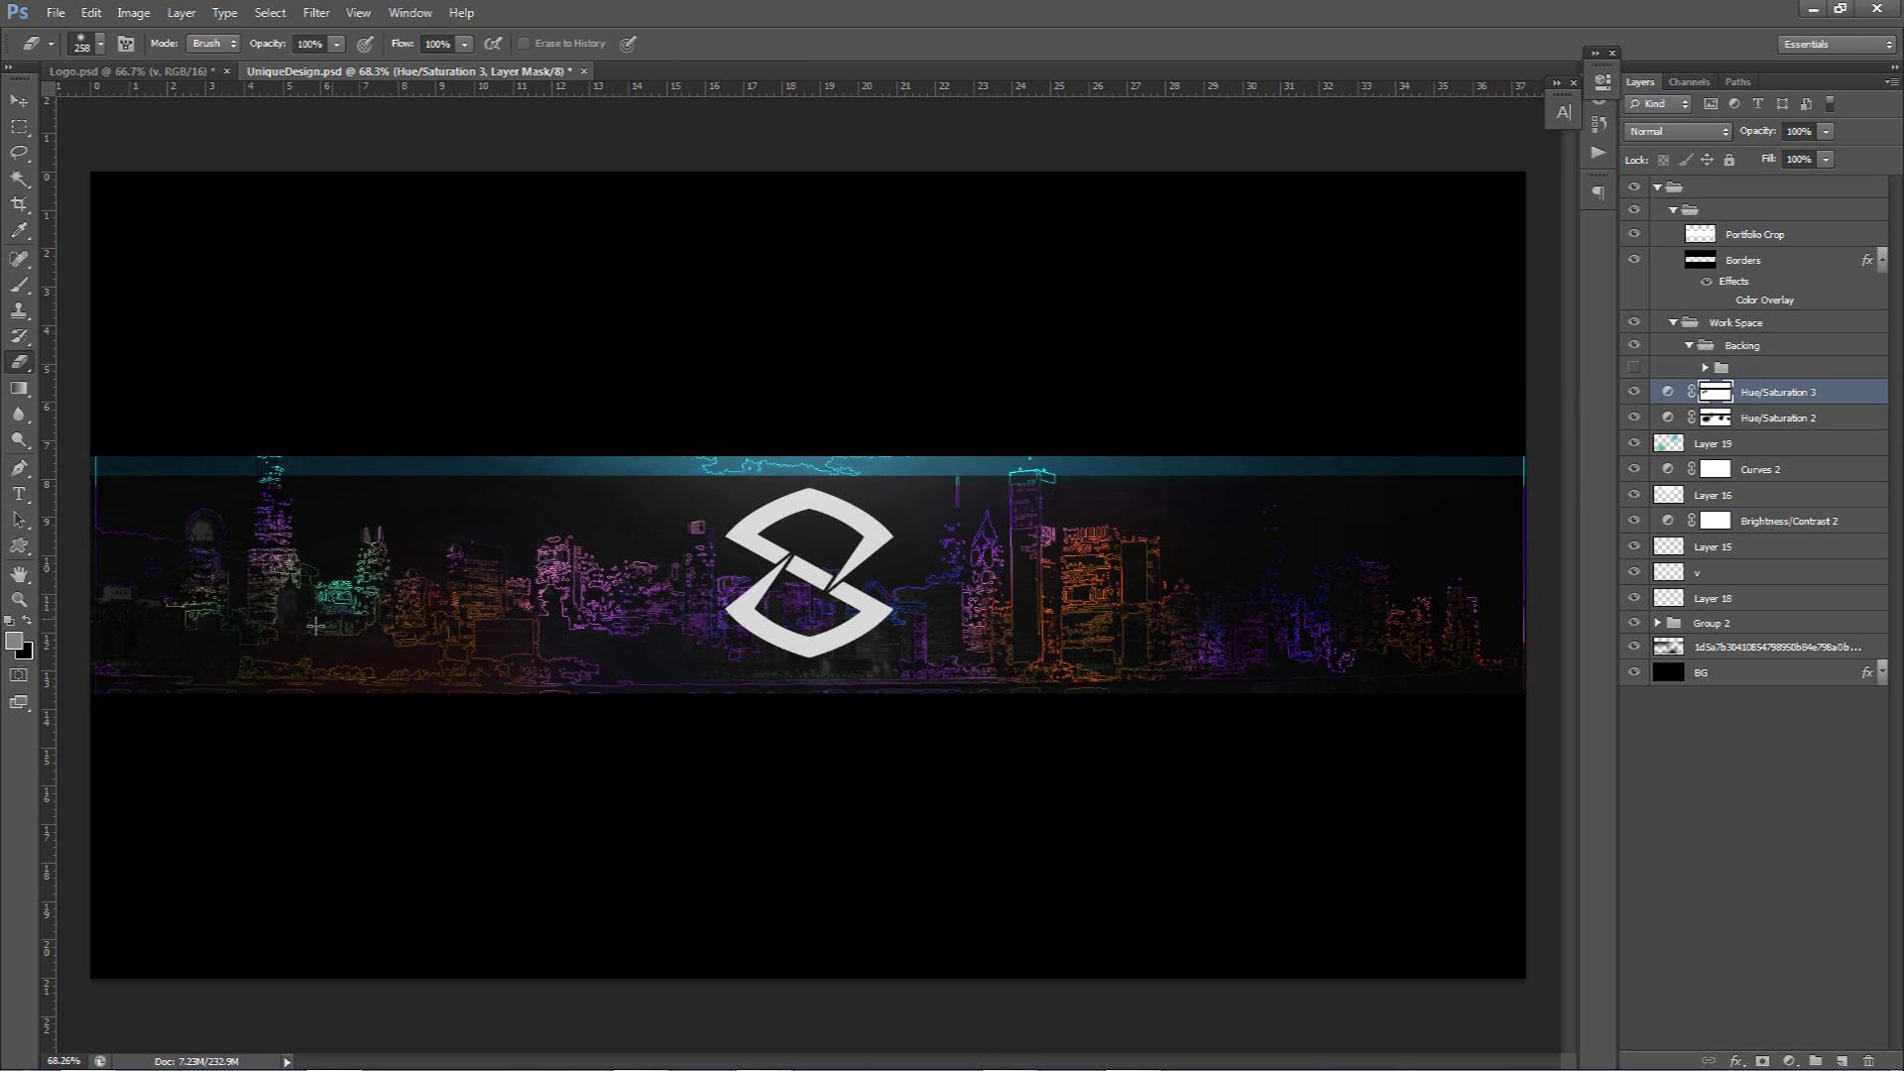
mouse_move(186, 640)
mouse_down()
mouse_move(196, 682)
mouse_move(953, 637)
mouse_move(957, 676)
mouse_move(1204, 675)
mouse_move(1470, 583)
mouse_move(1470, 675)
mouse_up()
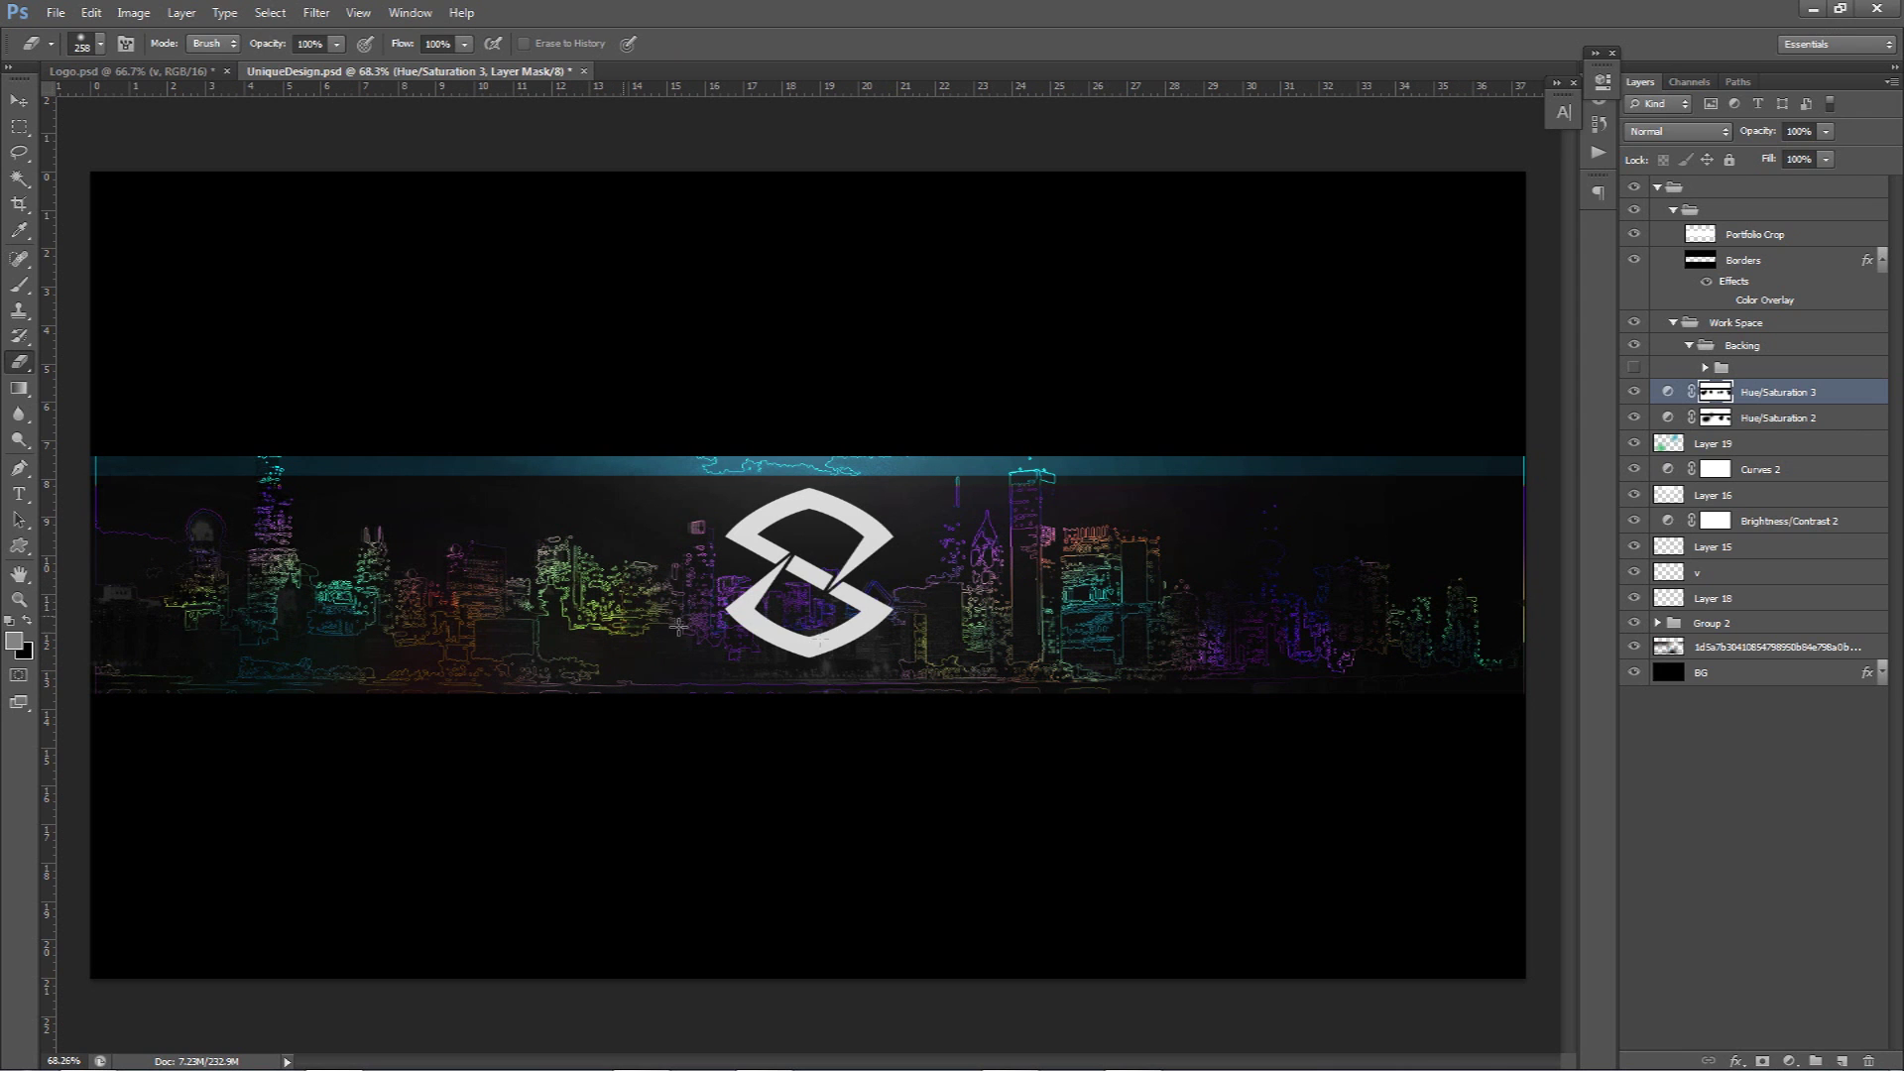
key(v)
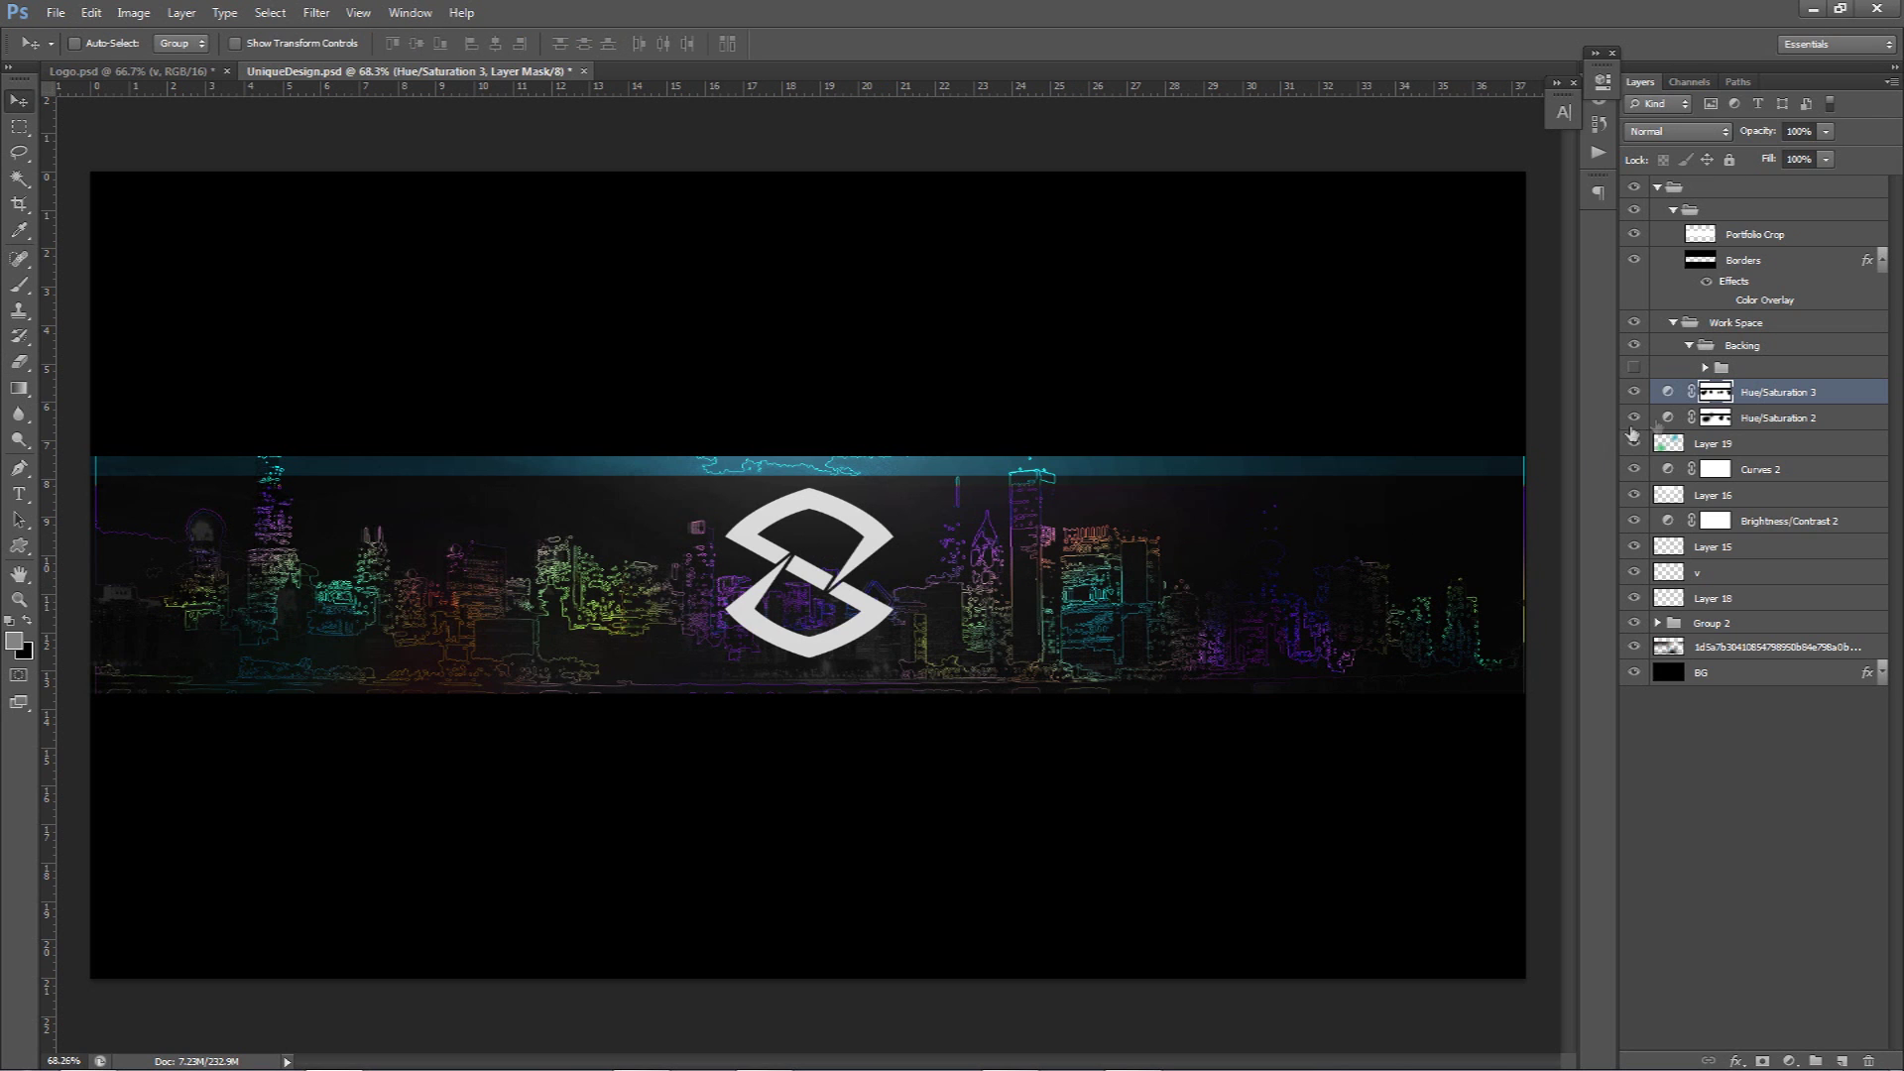
- Compare Hue/Saturation 3 on and off, then select the logo layer v
click(1633, 393)
click(1634, 391)
click(1635, 600)
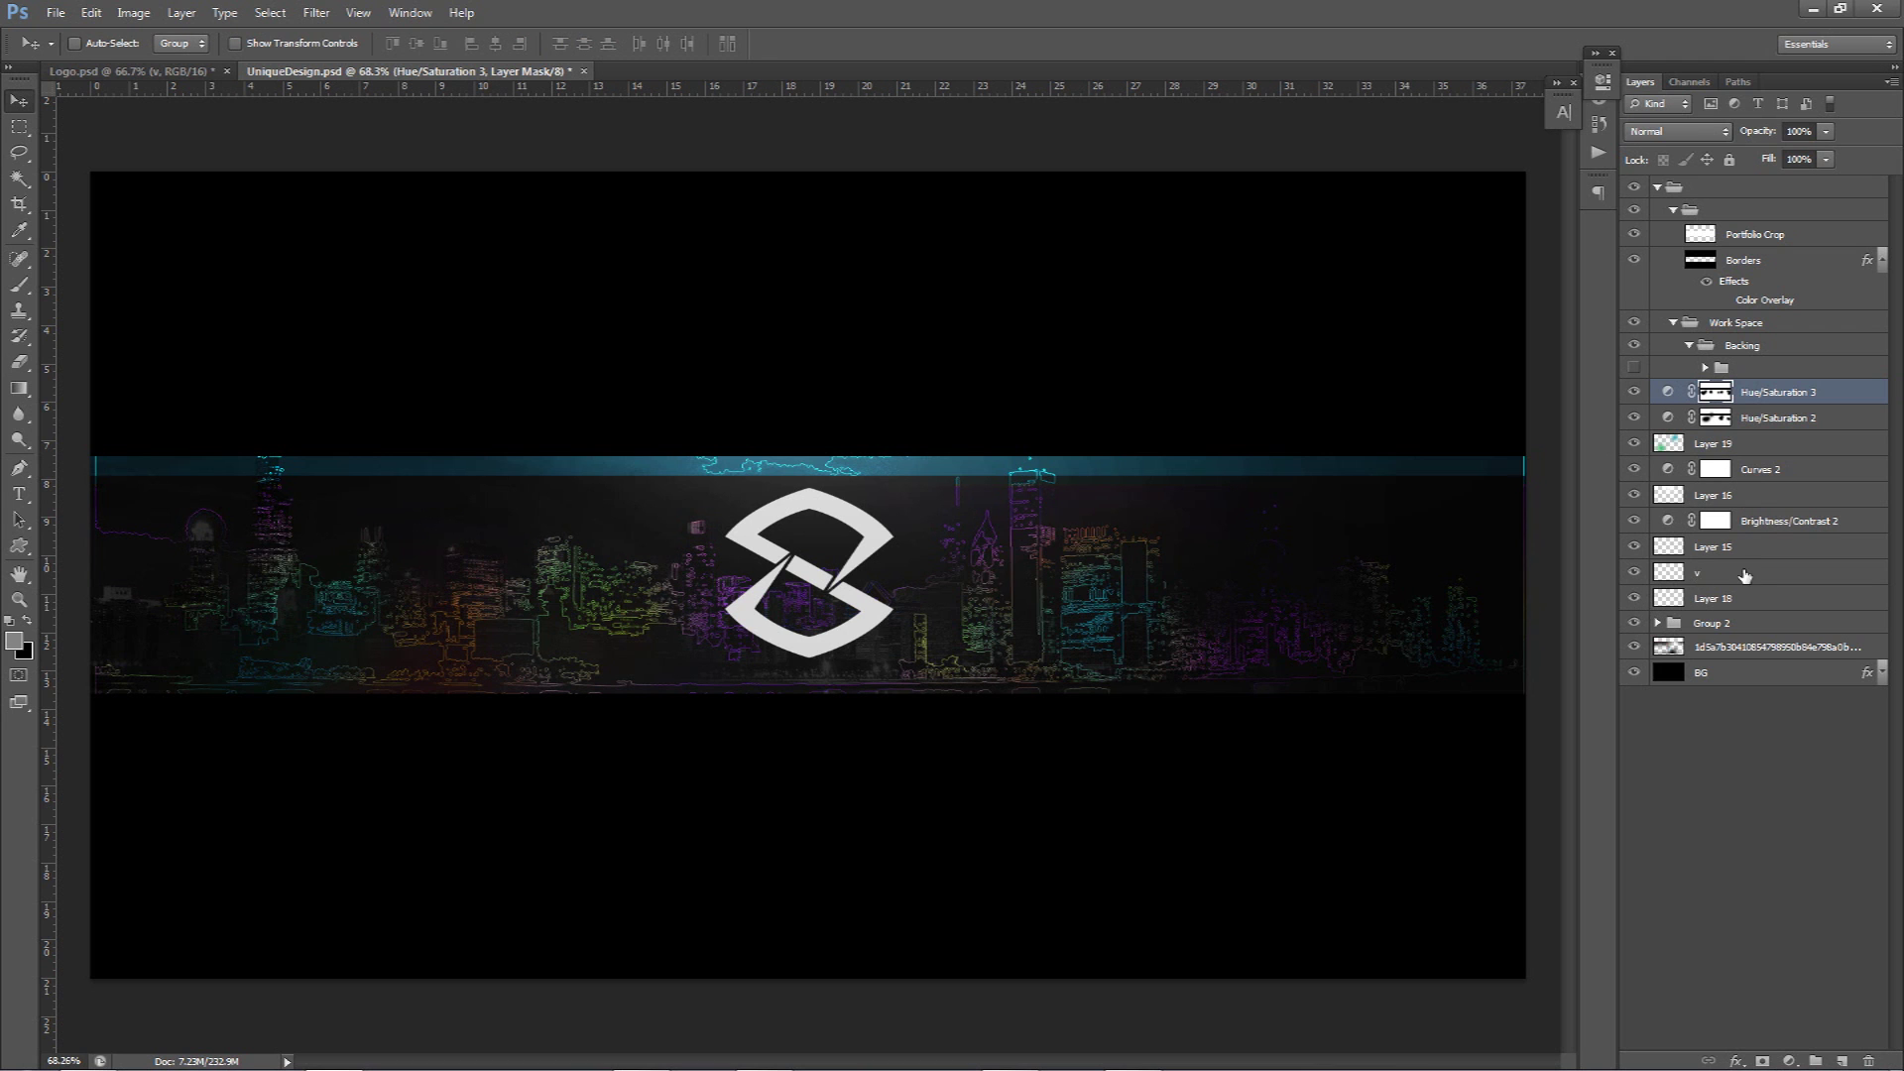
click(1635, 599)
- Give the logo layer v a white Inner Glow
double_click(1746, 572)
click(1168, 628)
click(1364, 570)
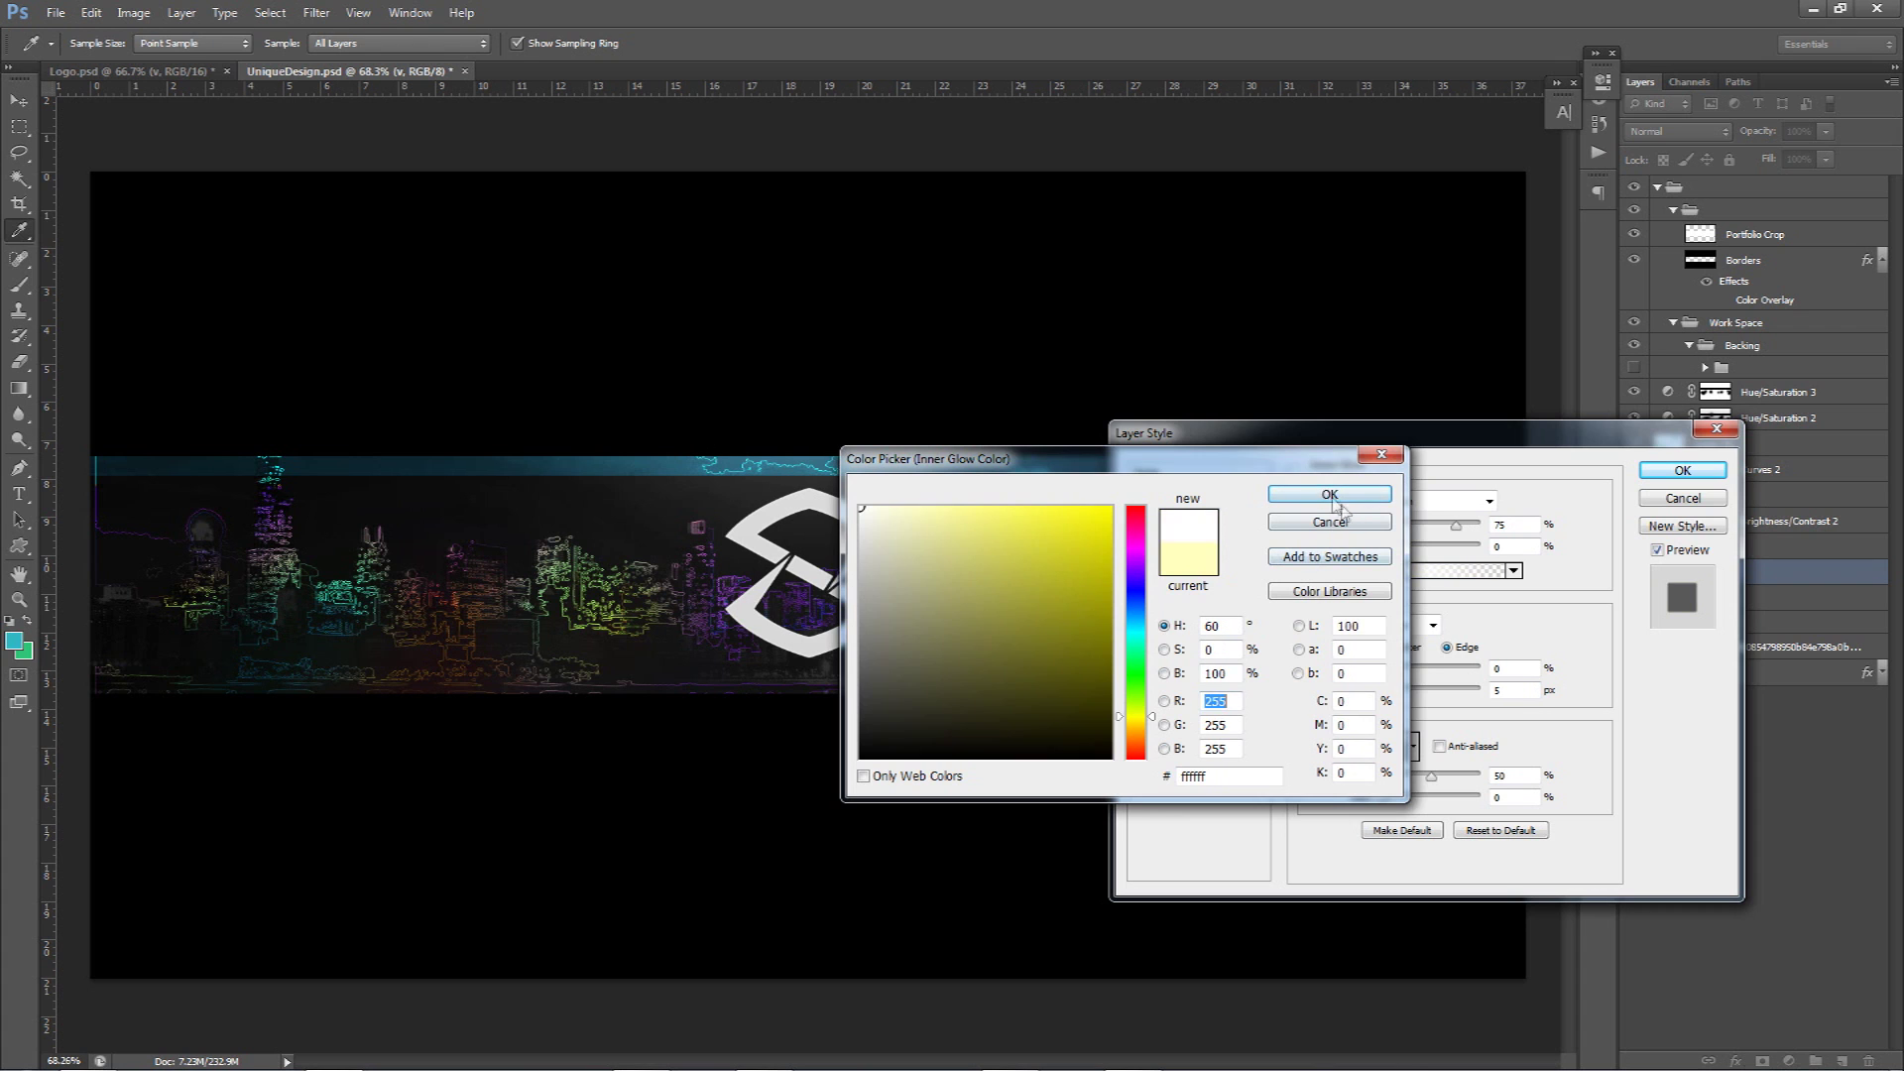
click(1329, 494)
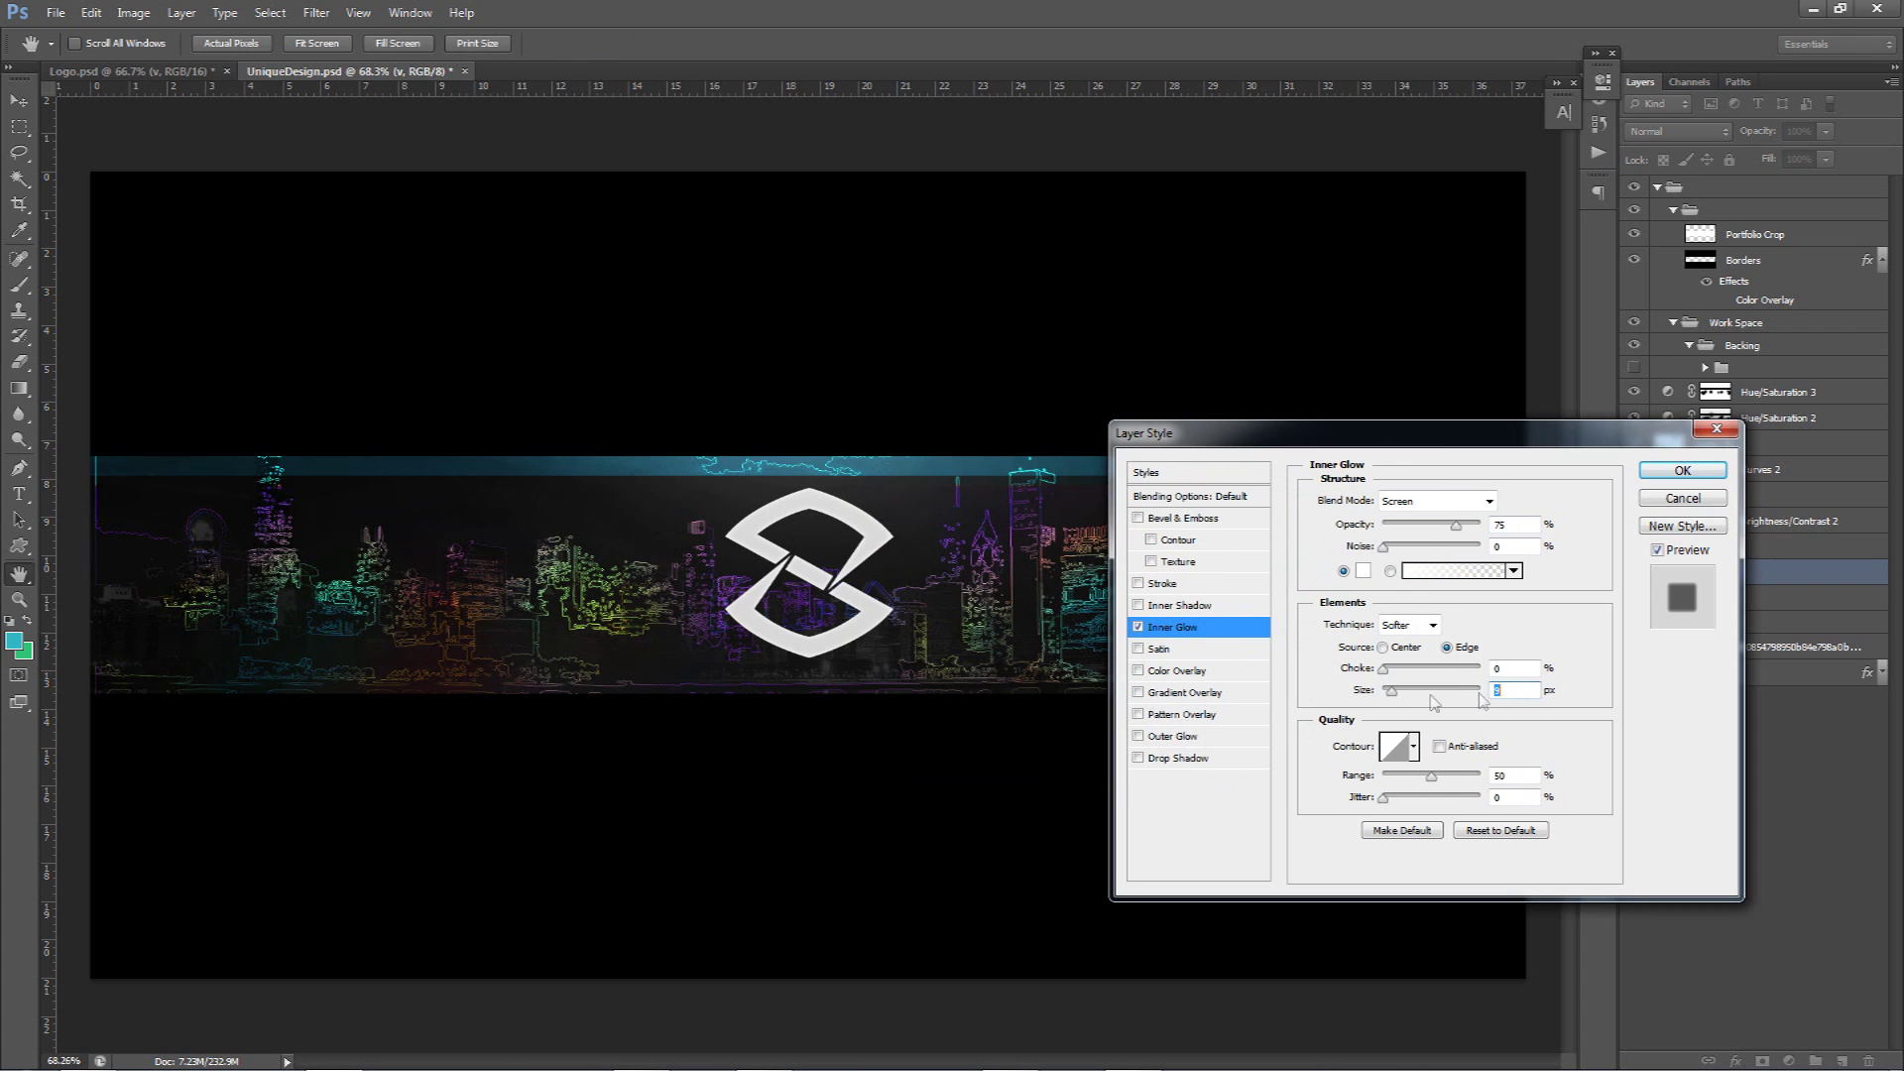
- Add a Drop Shadow to the logo at 90° angle, size 0, 31% opacity
click(1179, 757)
click(1482, 555)
double_click(1445, 556)
text(90)
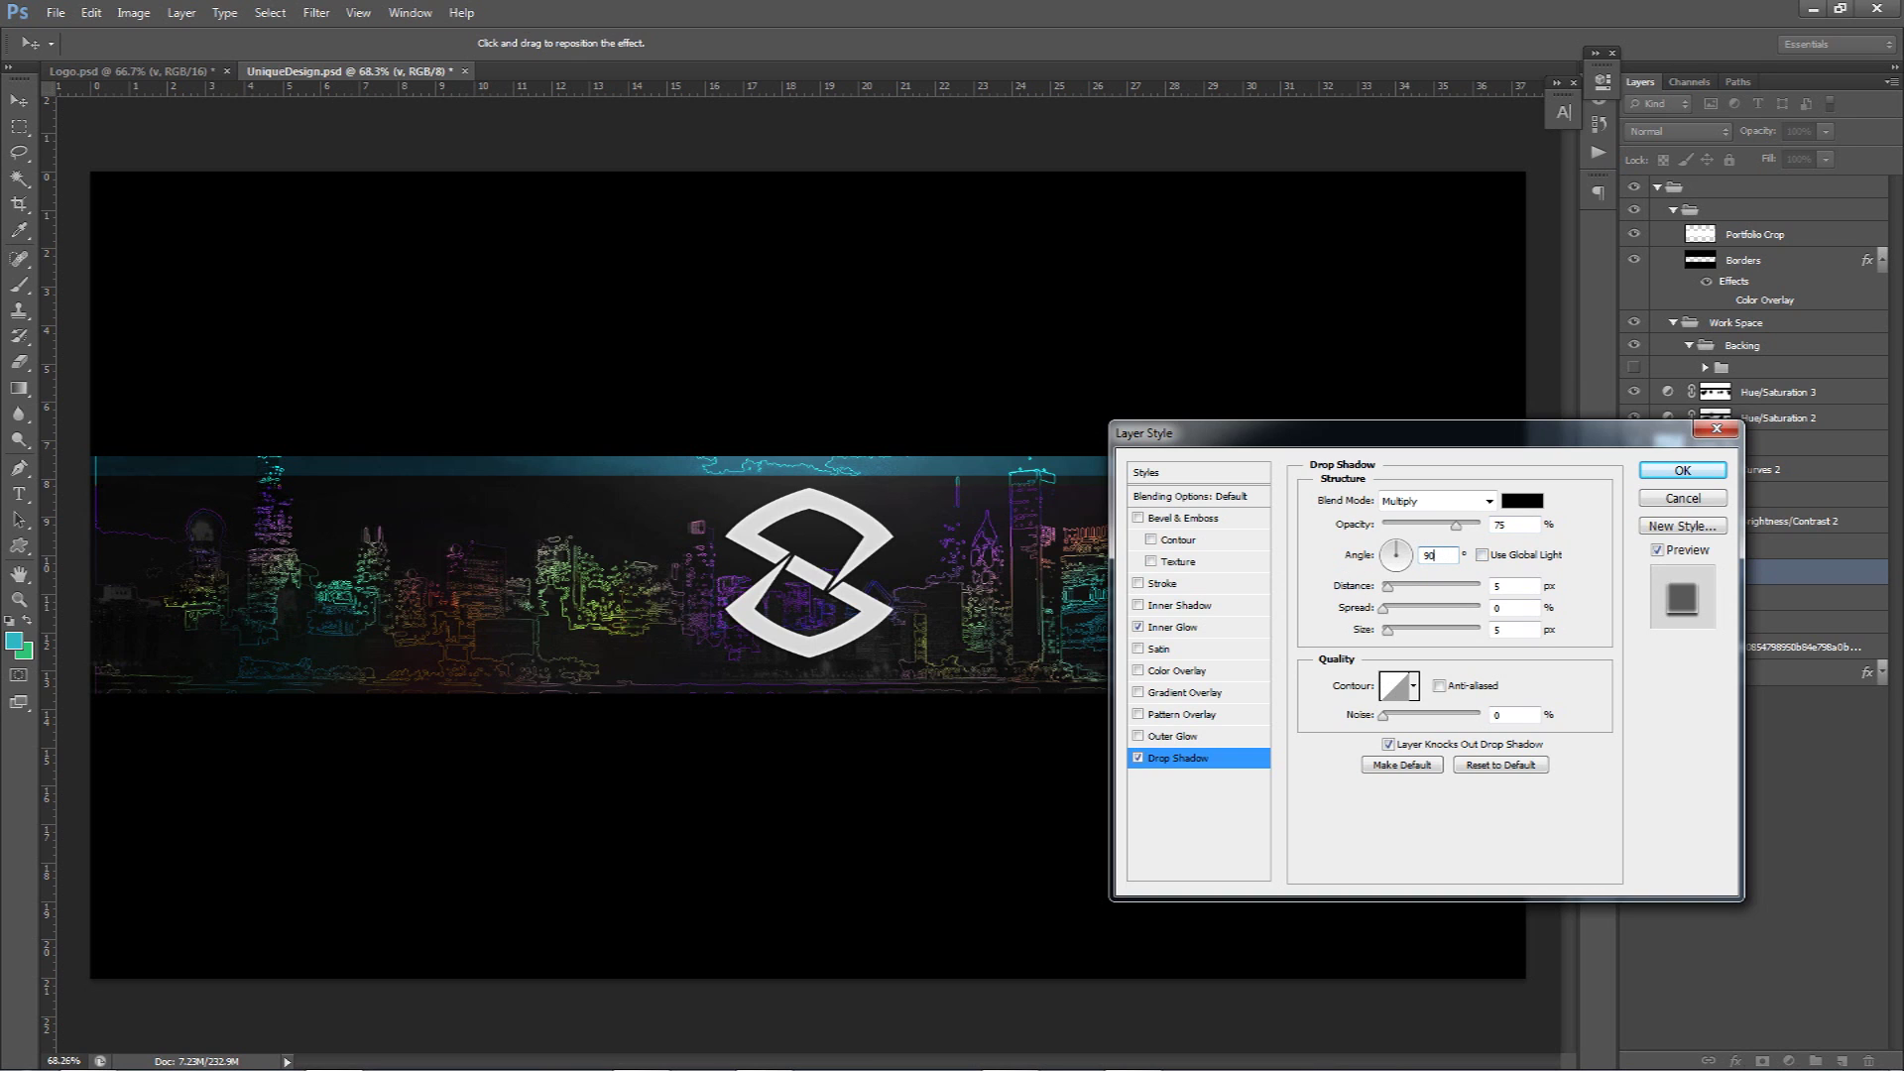
drag(1399, 636, 1389, 639)
drag(1438, 527, 1415, 533)
click(1676, 466)
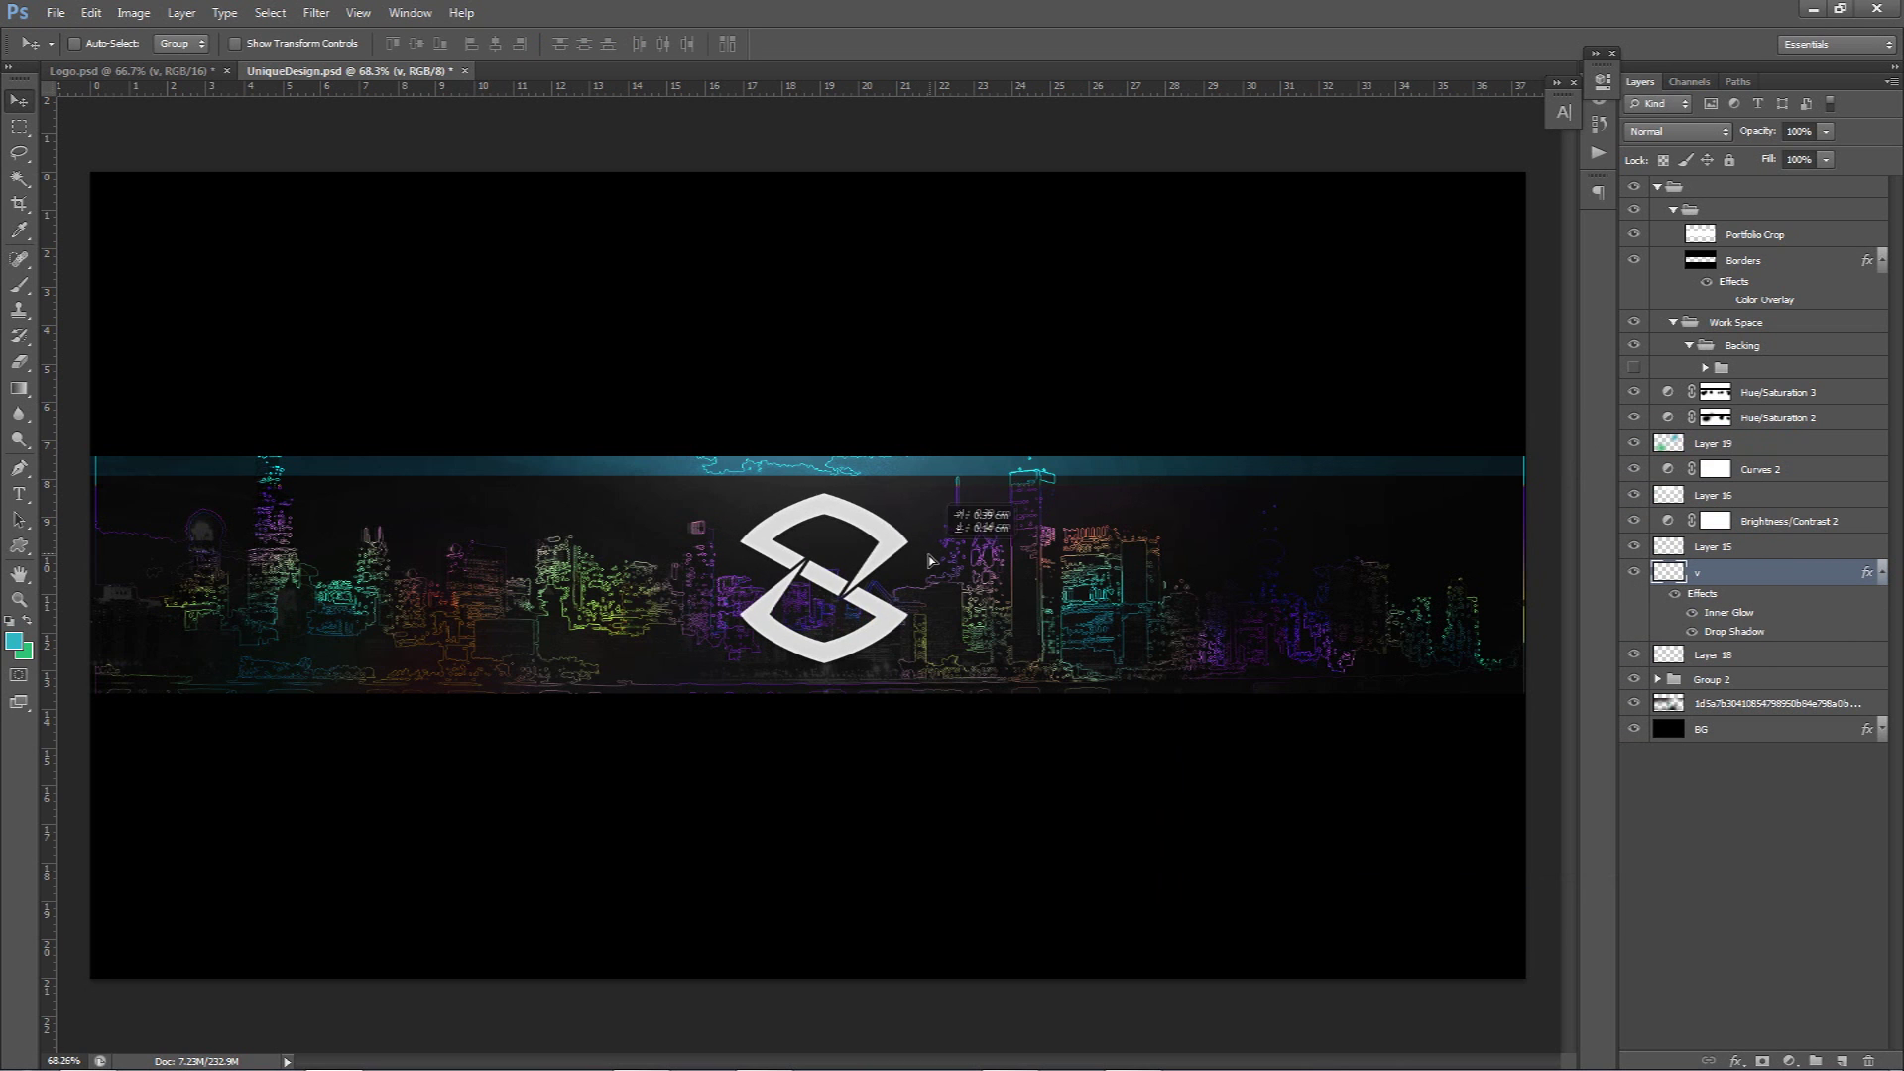
- Nudge the logo down slightly and hide Hue/Saturation 3 and 2
drag(903, 561, 901, 567)
click(1635, 393)
click(1642, 418)
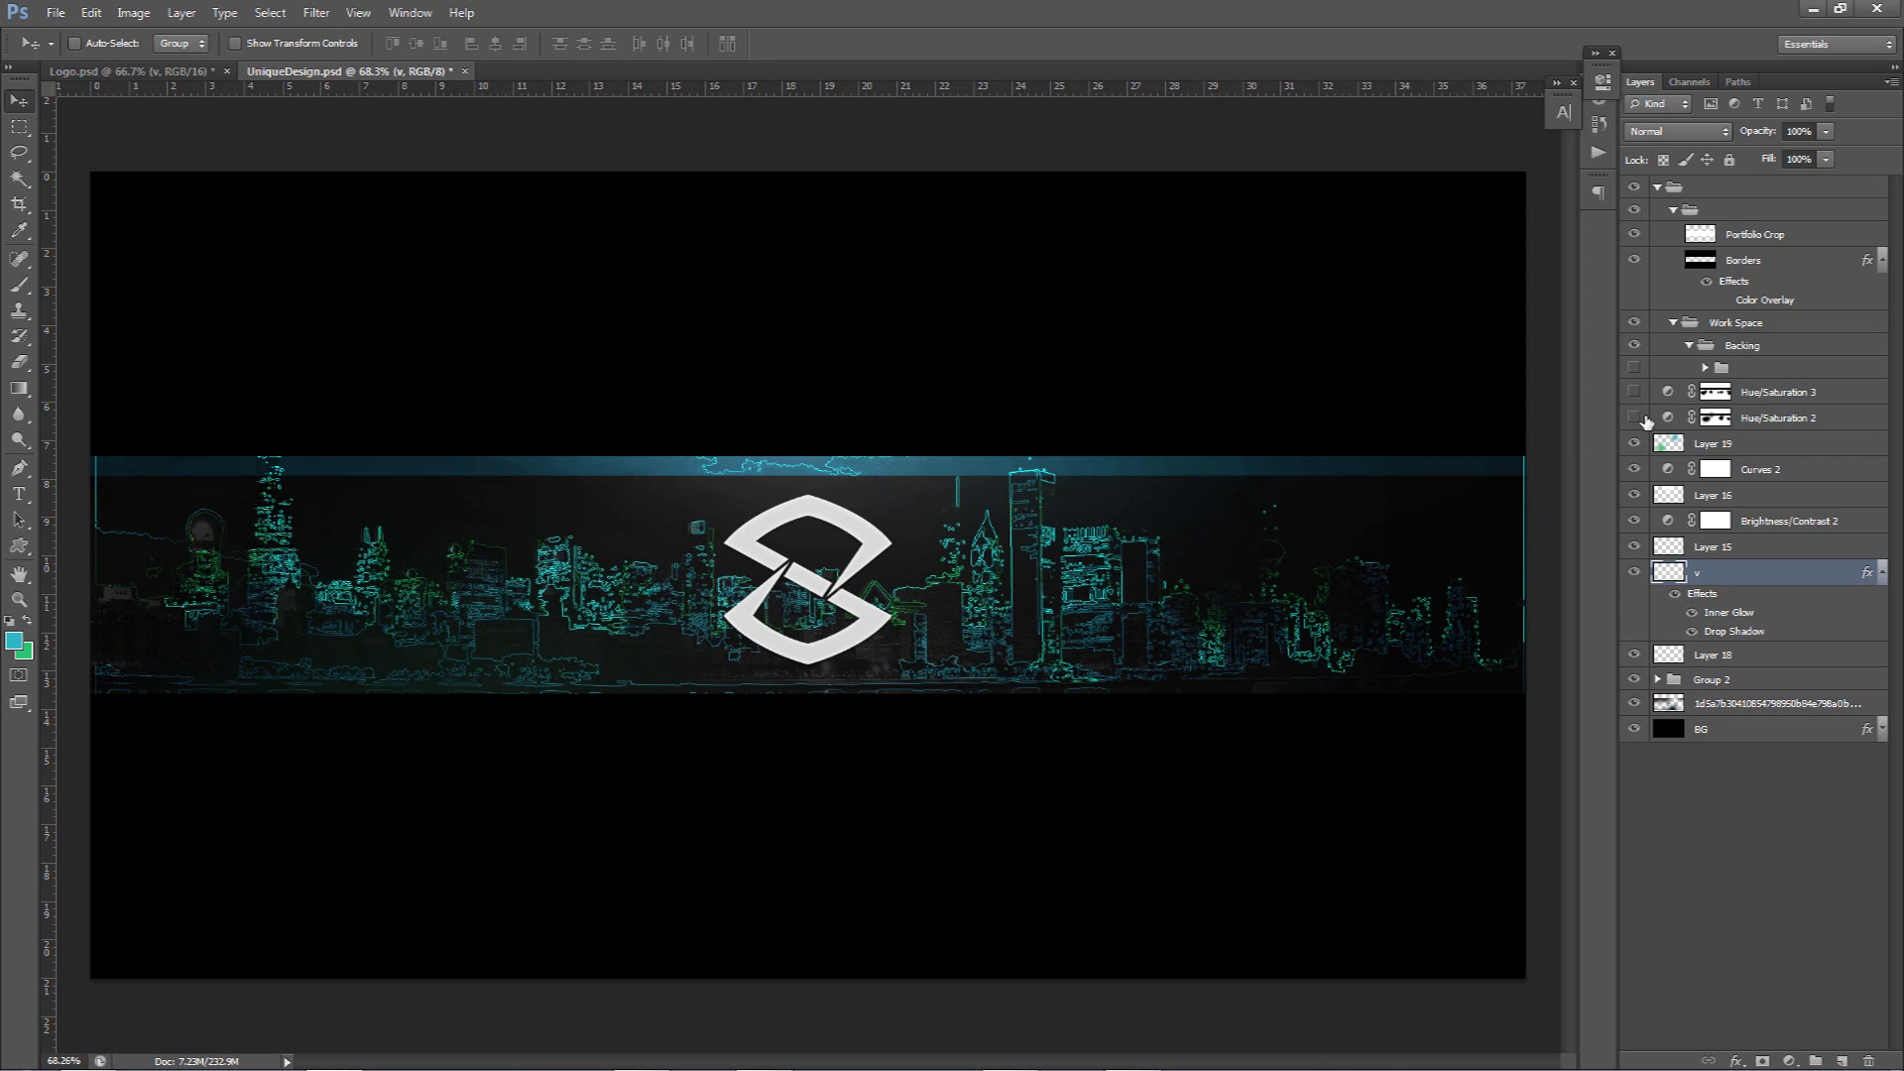
- On a new layer in Backing, fill a small bar left of the logo with the logo's off-white colour
click(1787, 374)
click(1842, 1062)
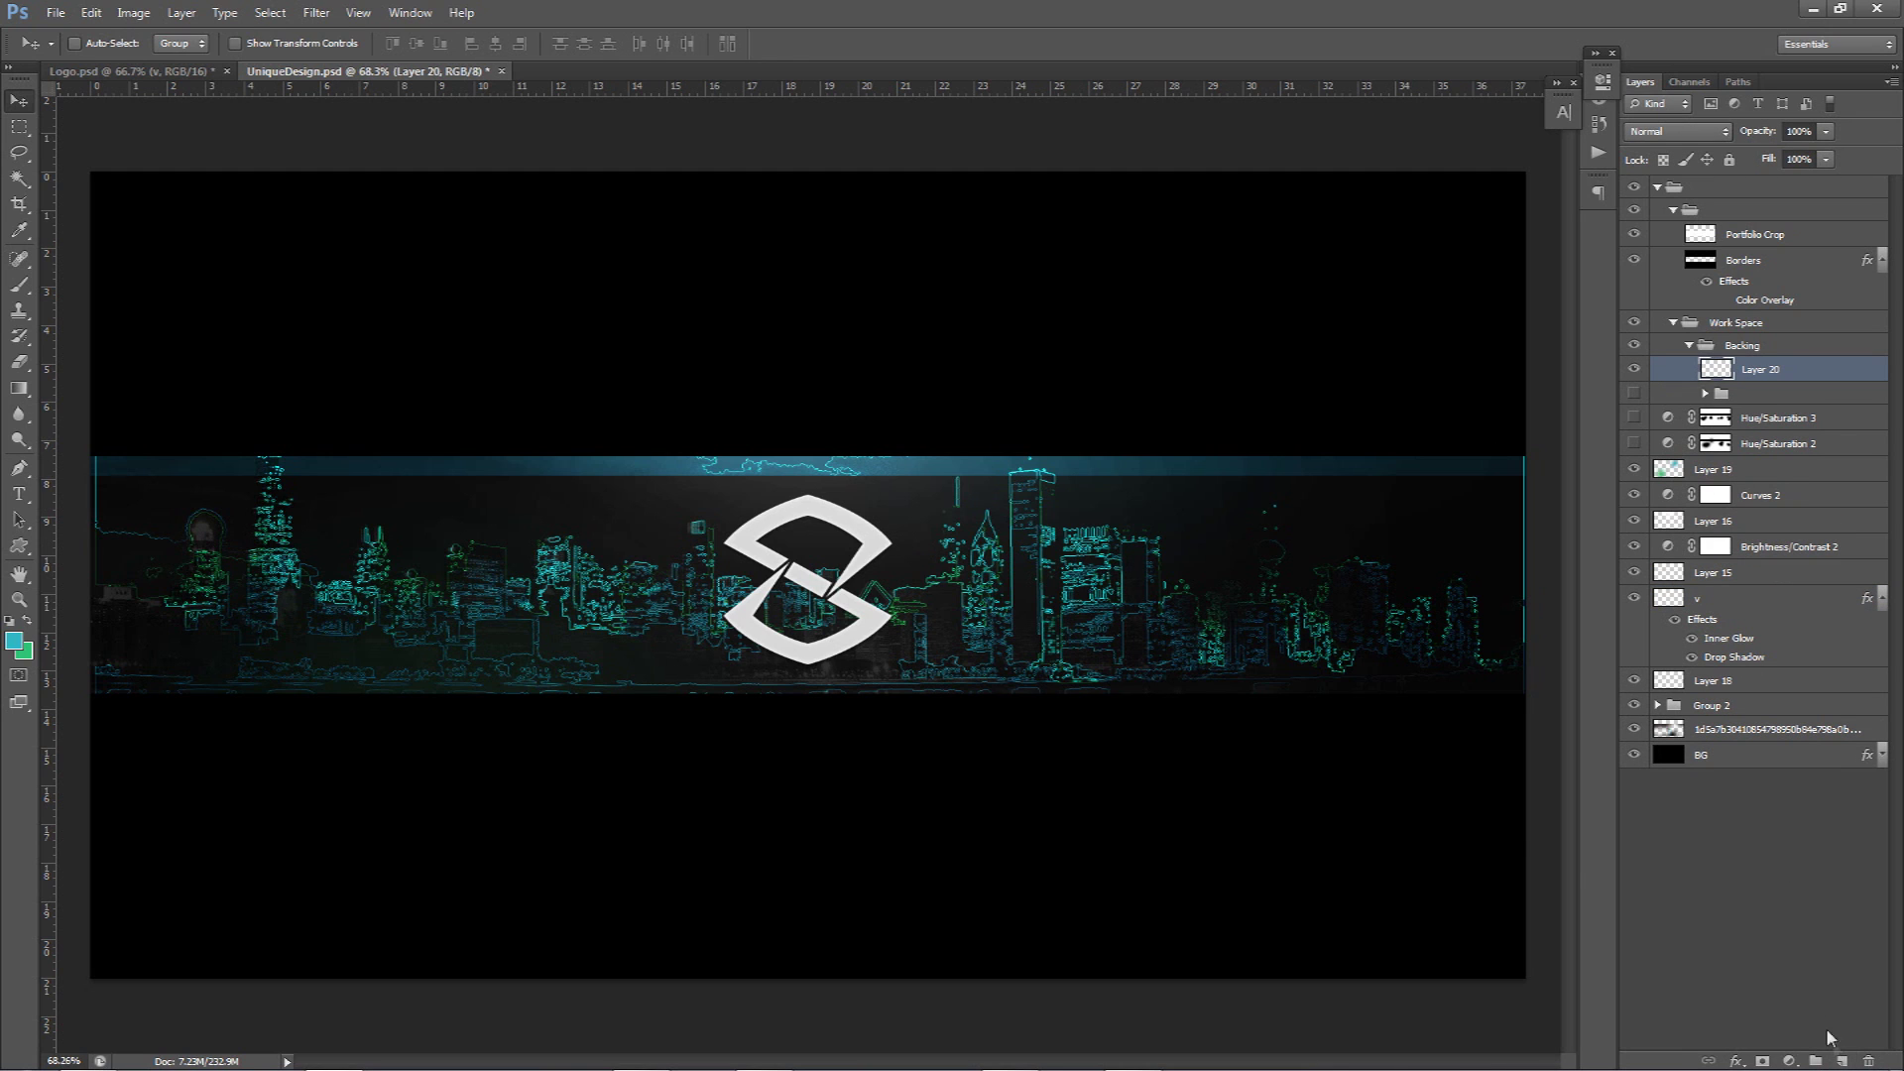
key(m)
drag(621, 590, 703, 605)
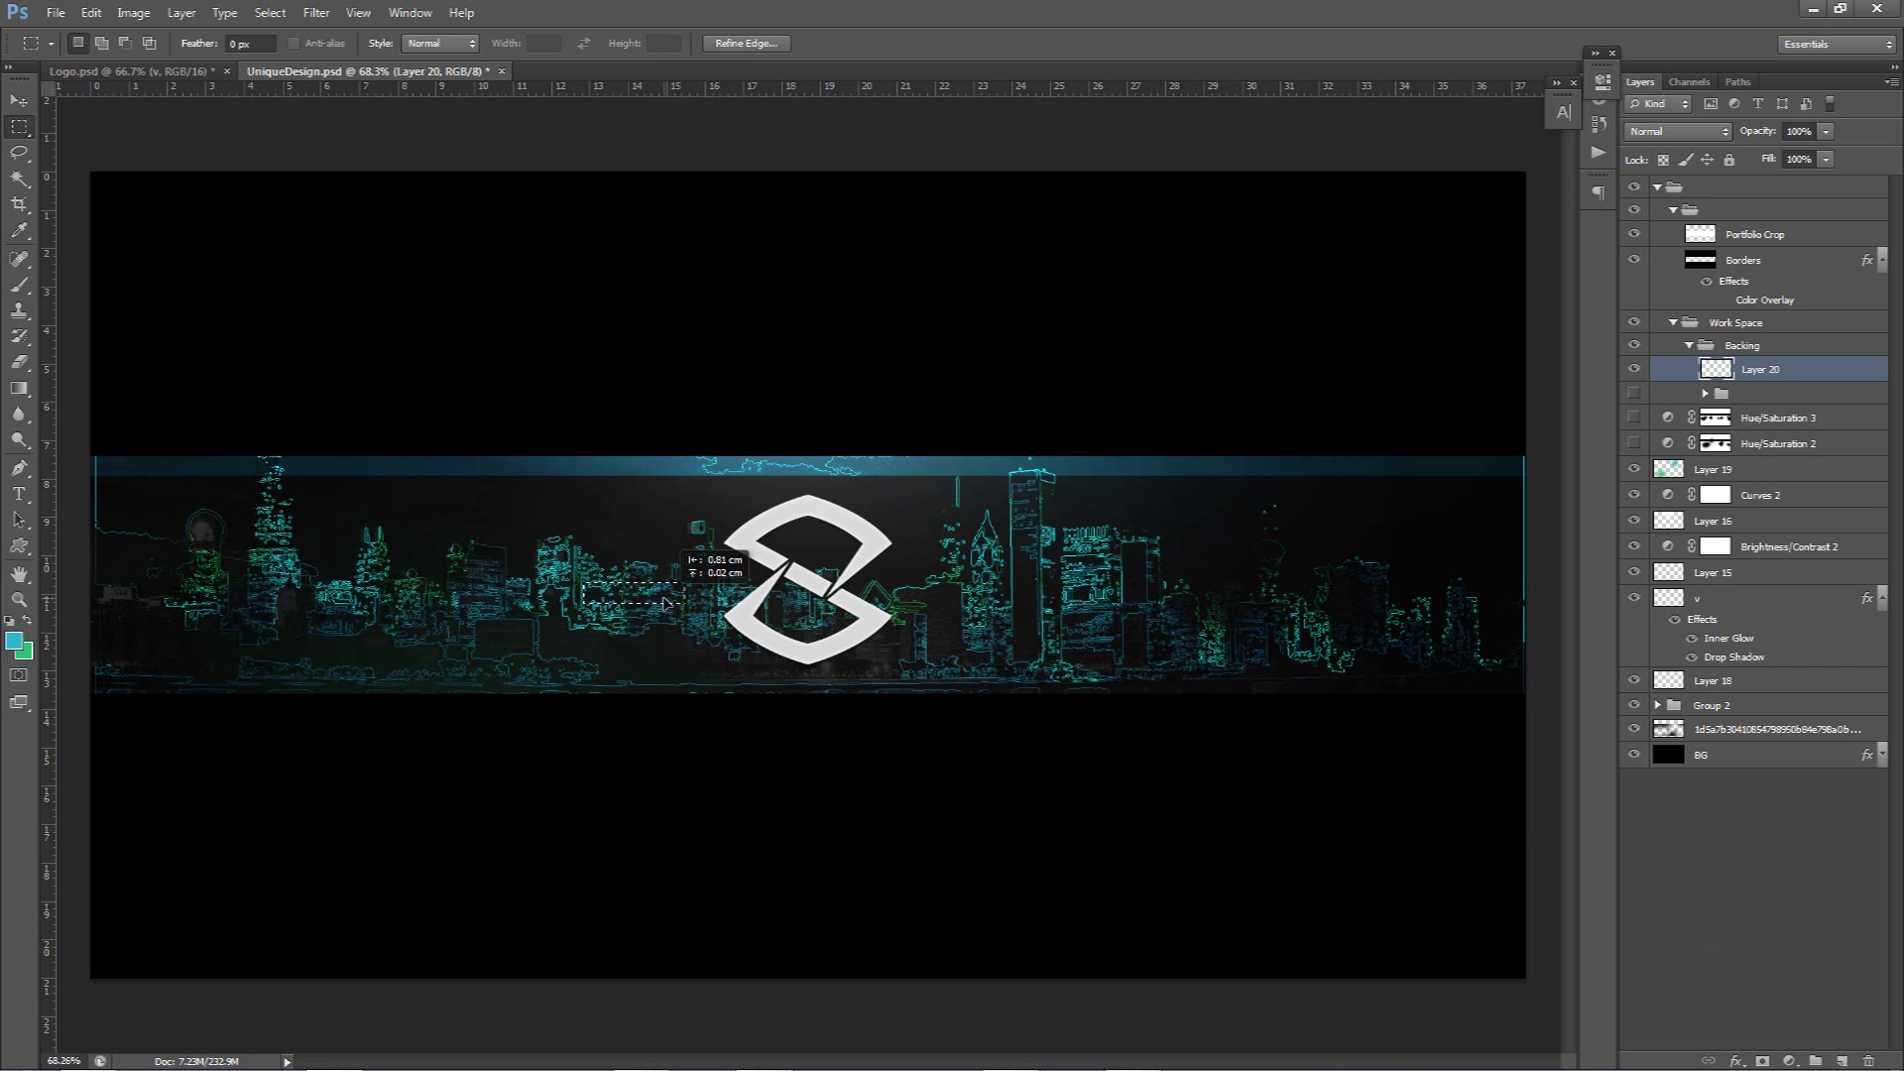
click(15, 642)
click(750, 532)
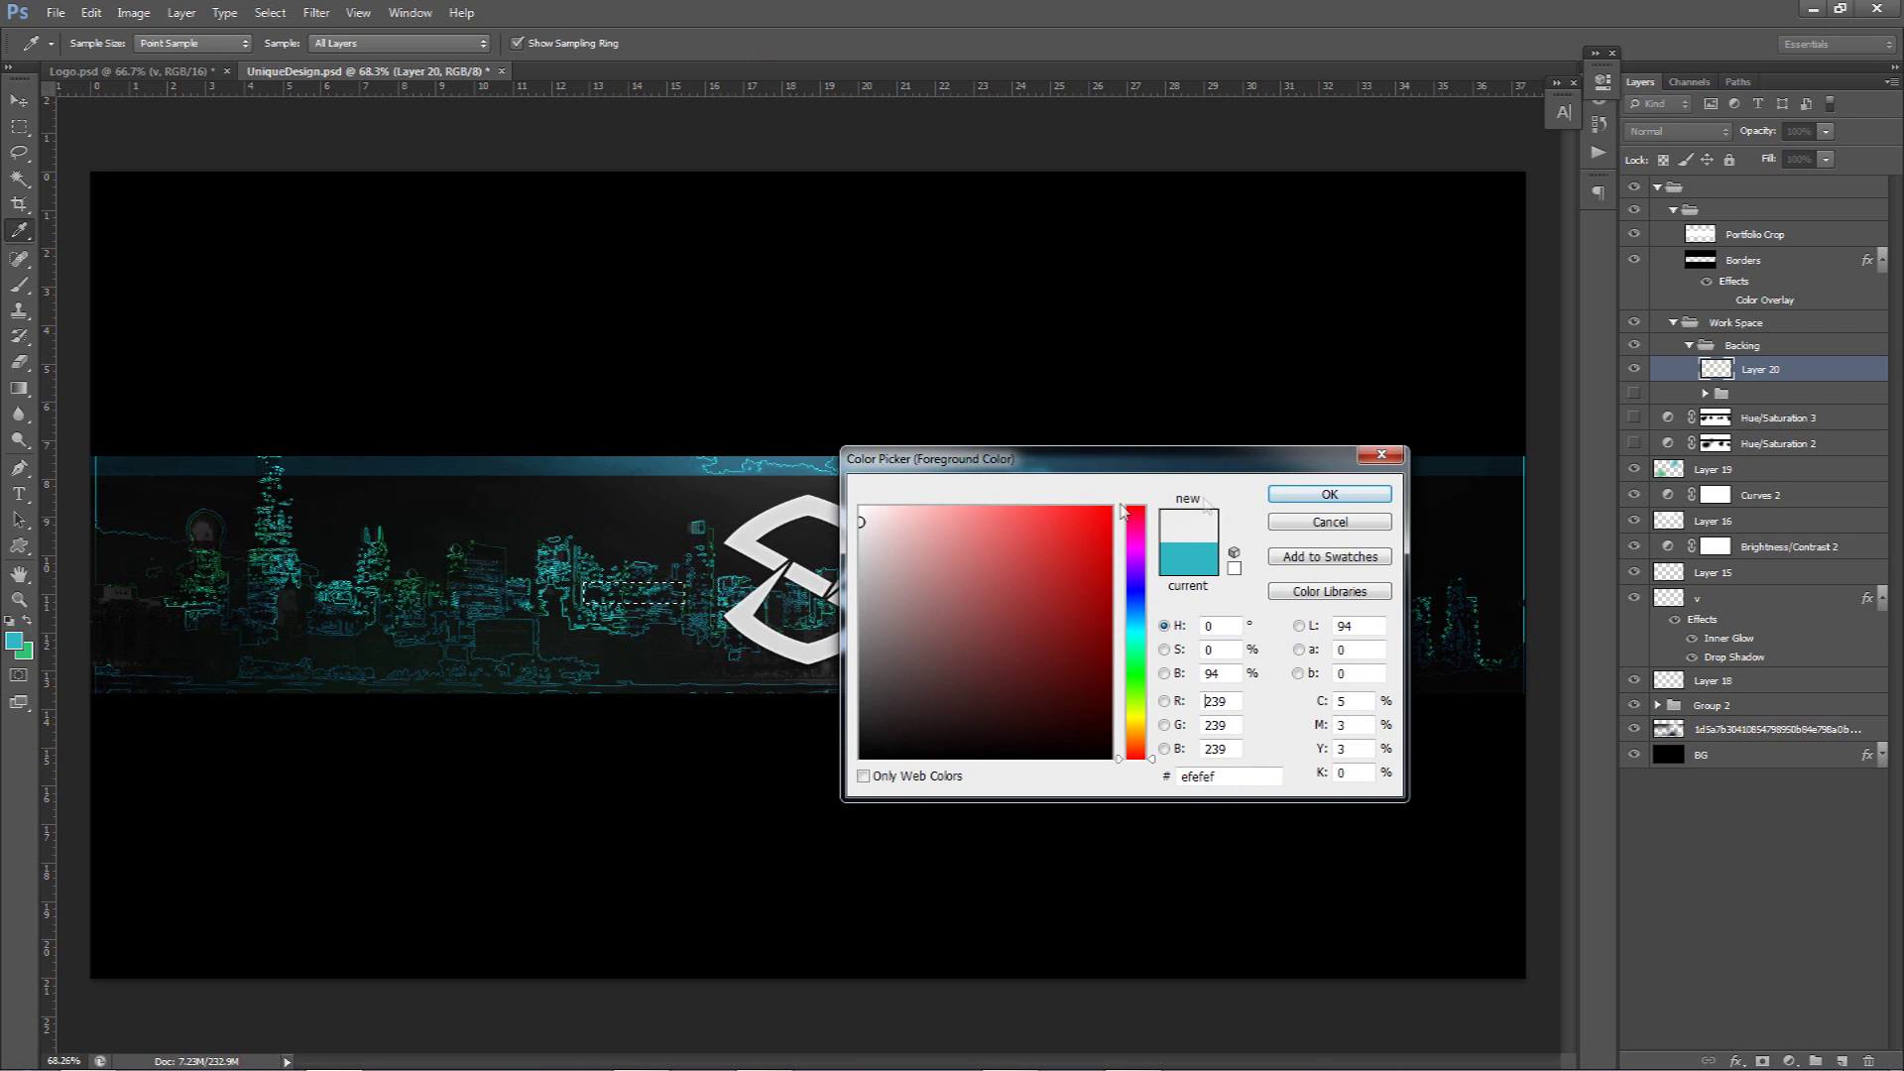
click(1329, 494)
key(ctrl+BackSpace)
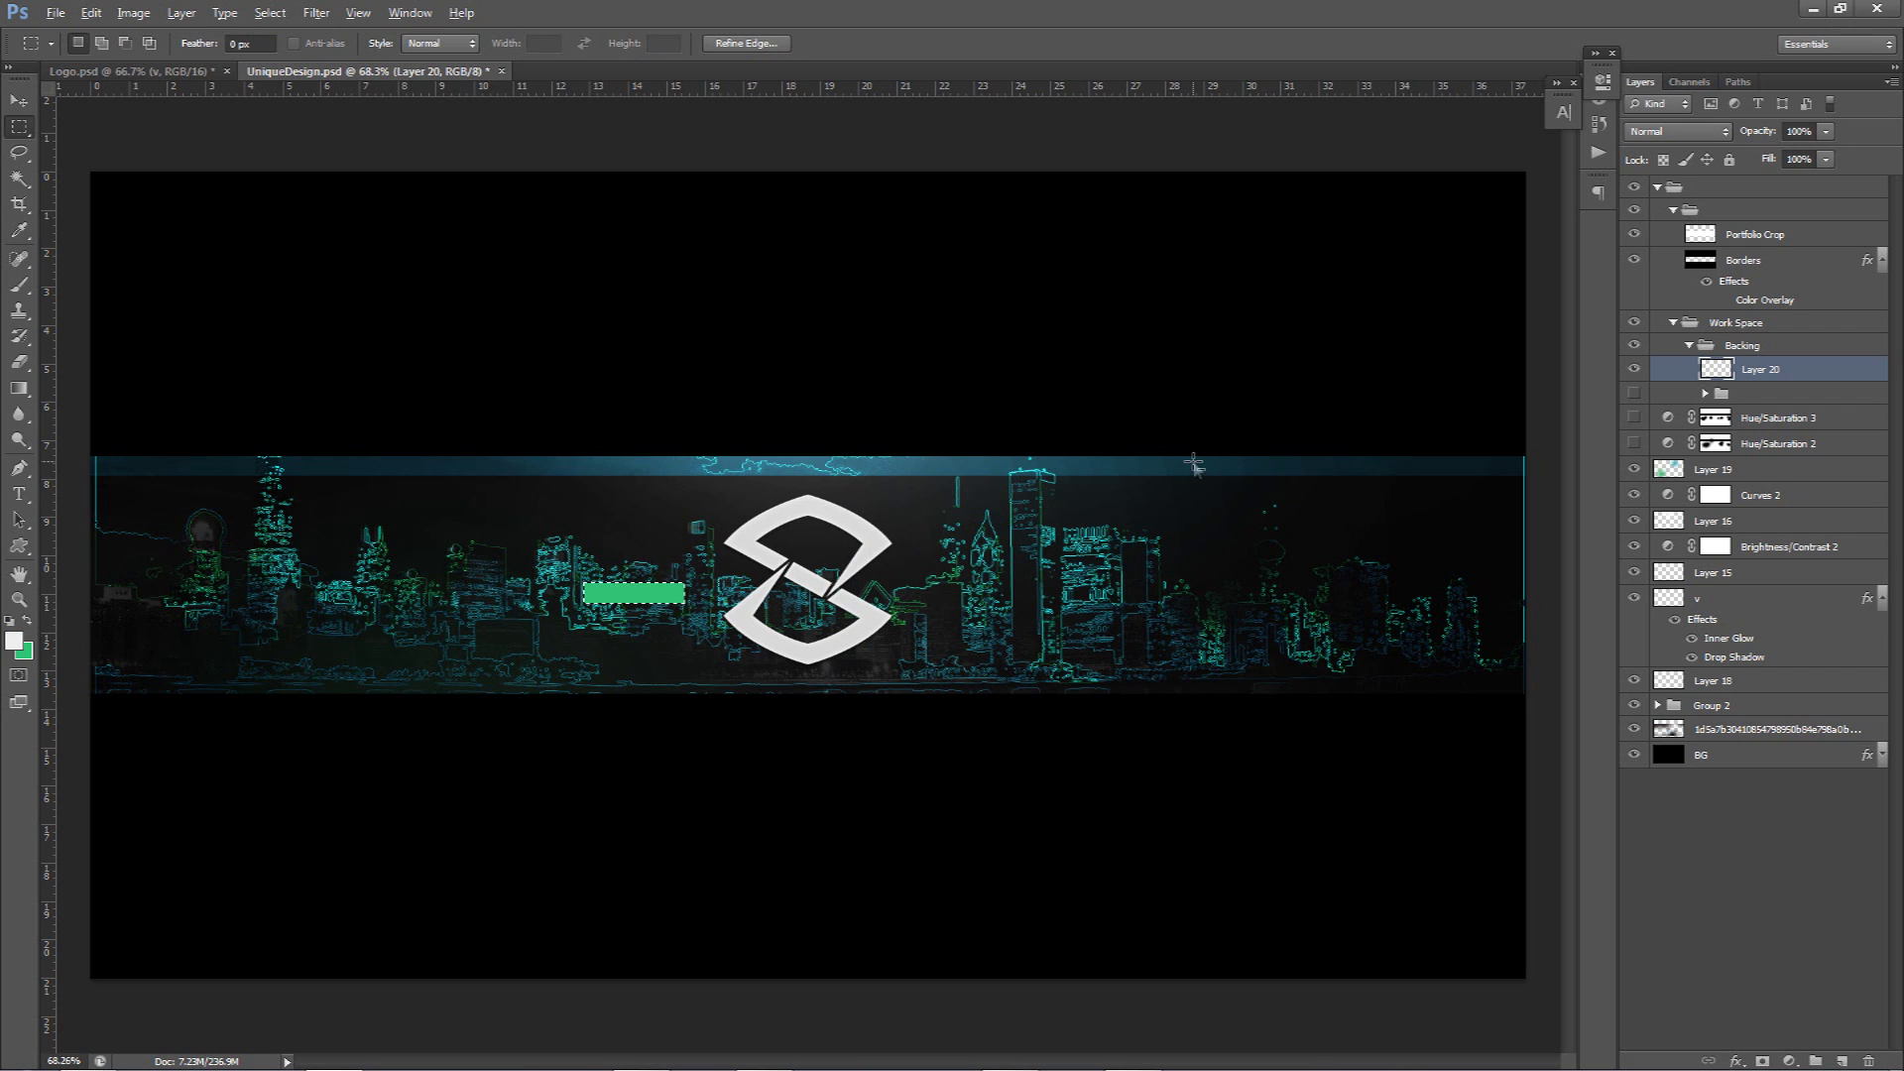
key(ctrl+d)
- Add the label text inside the bar and colour it near-black 1c1c1c
key(t)
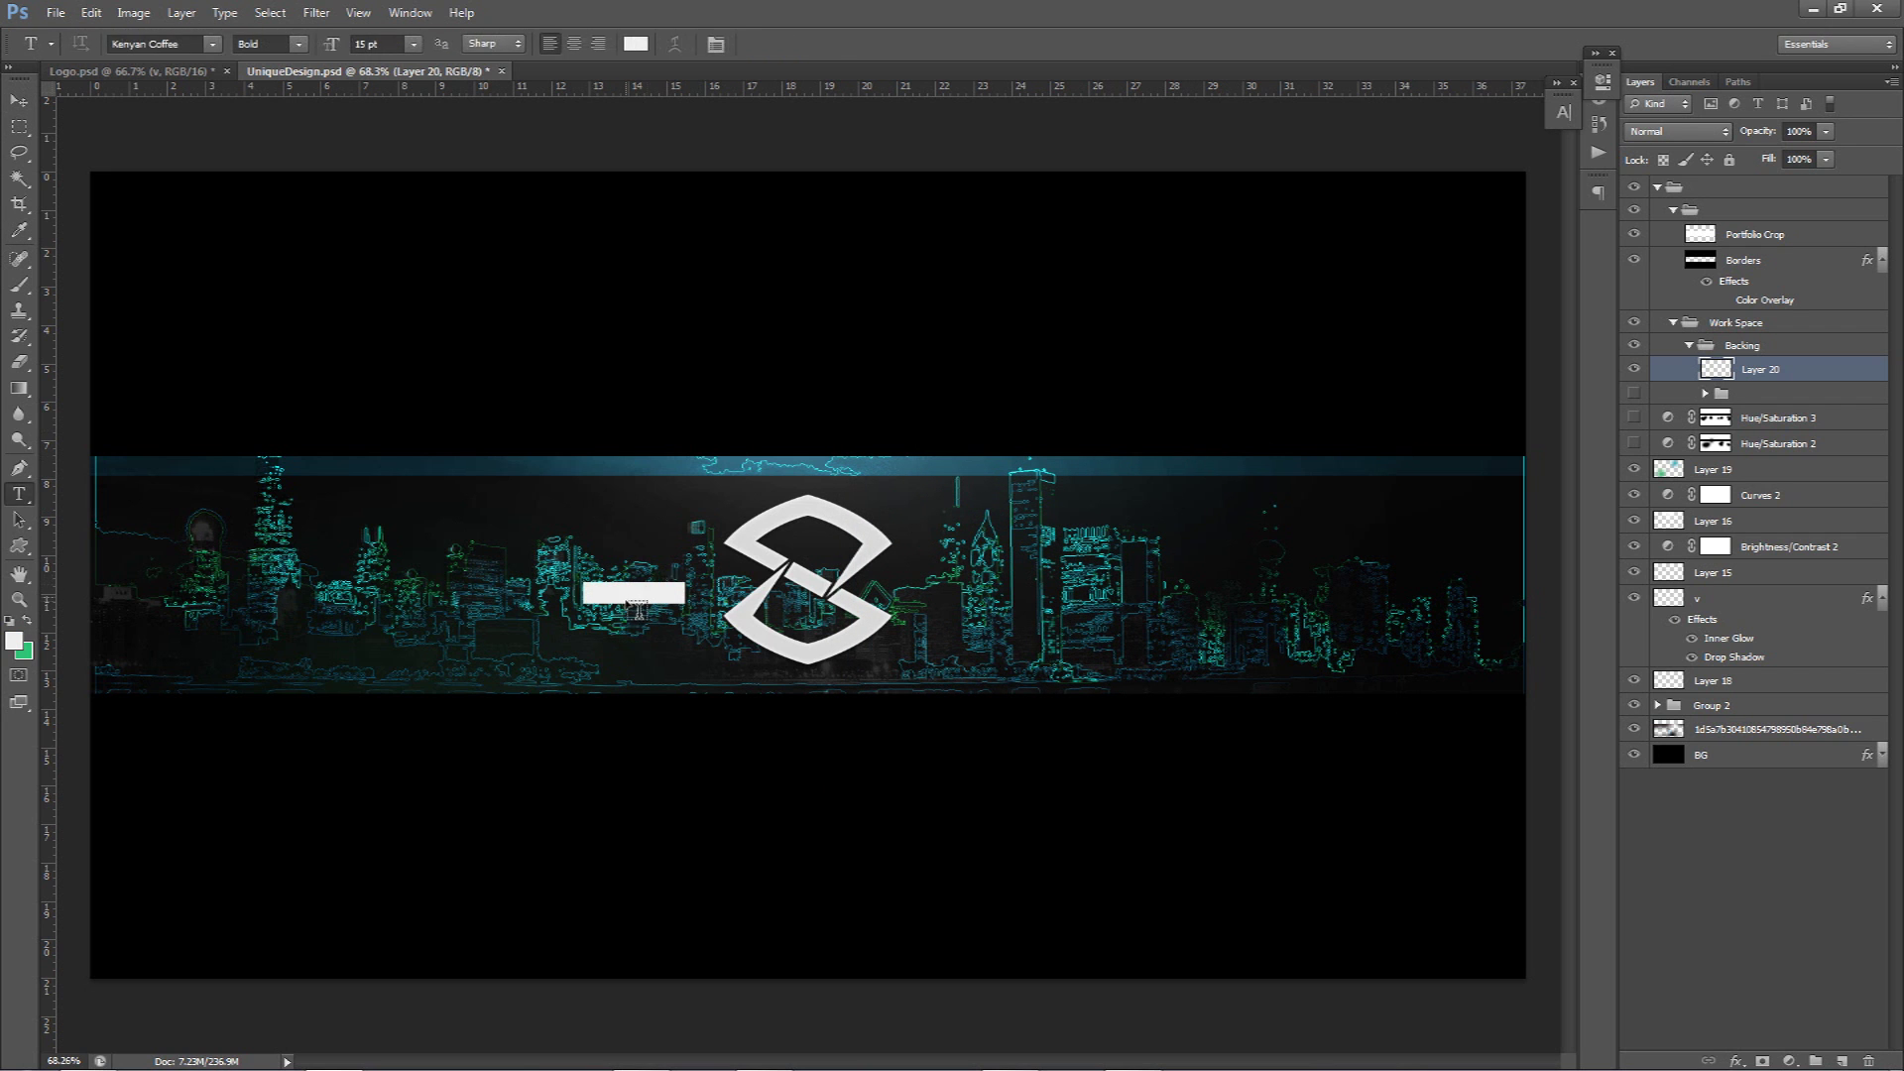
click(625, 596)
text(Design)
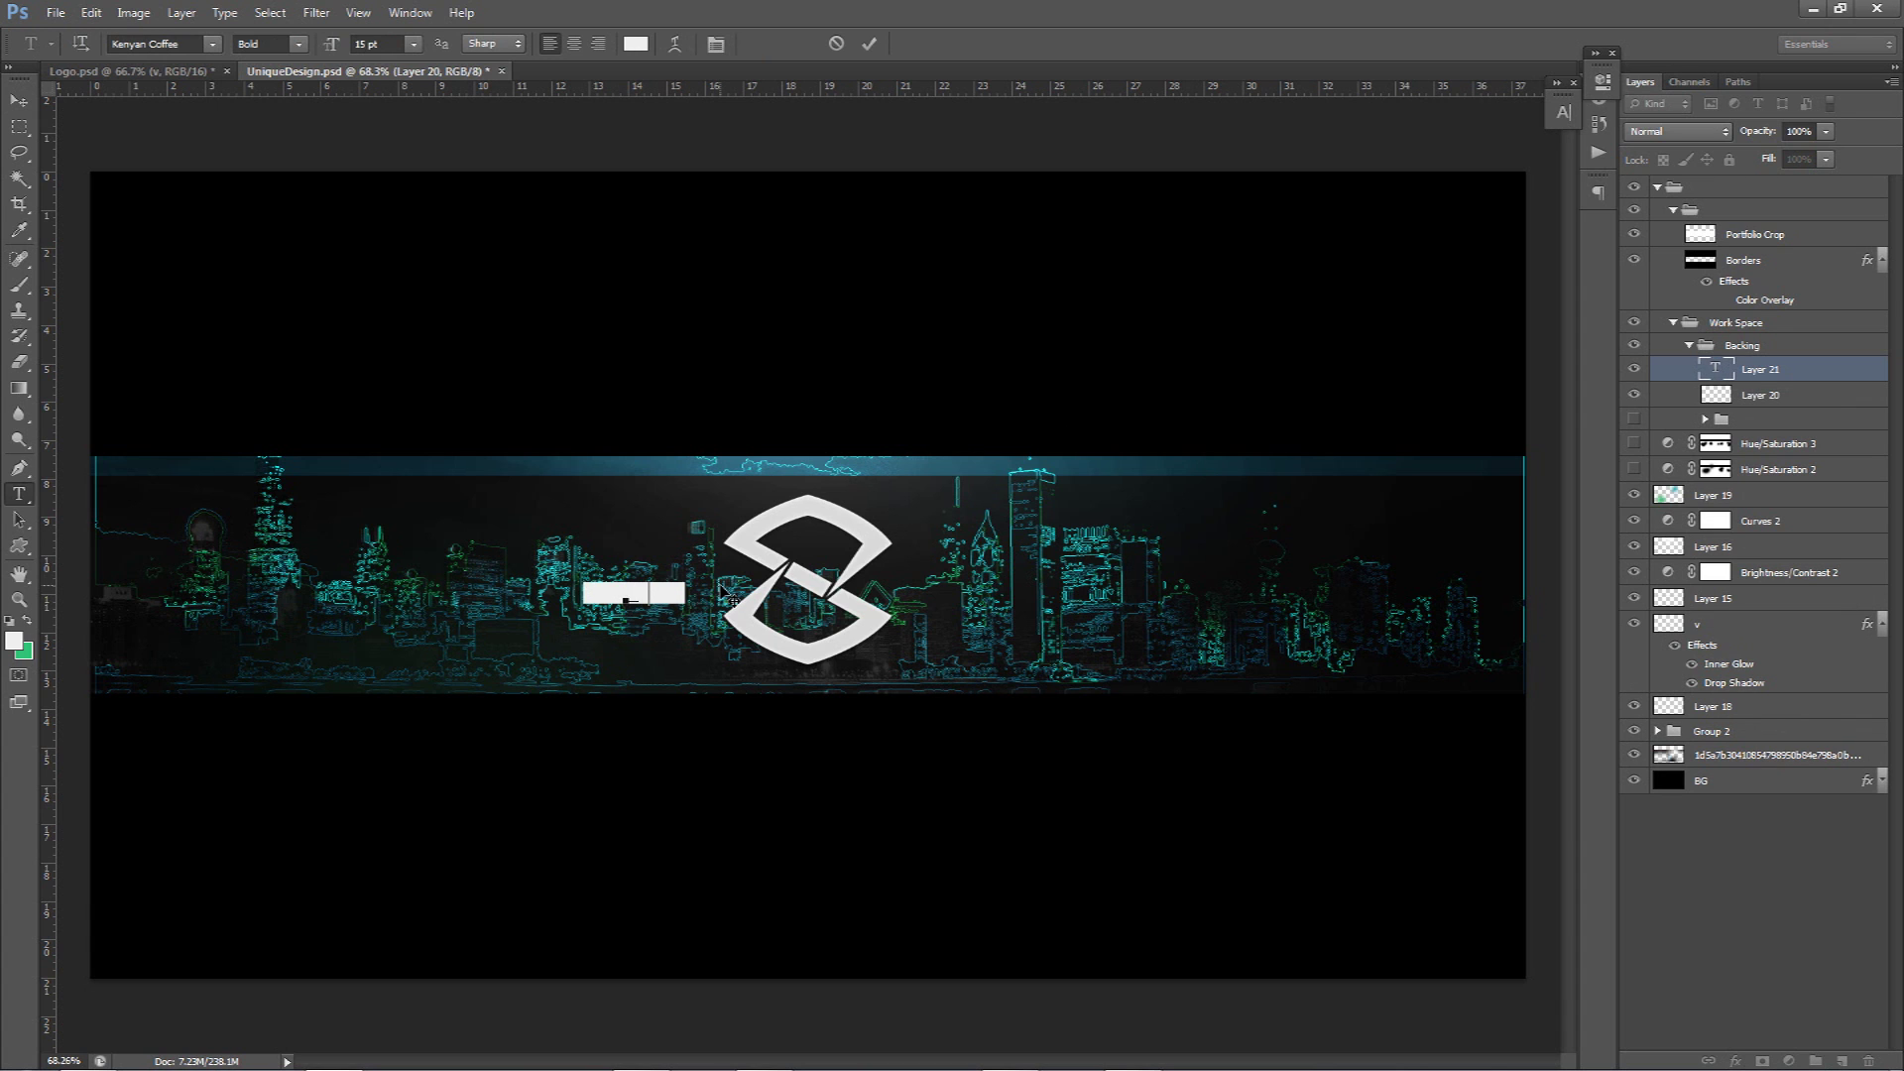
key(ctrl+a)
click(636, 43)
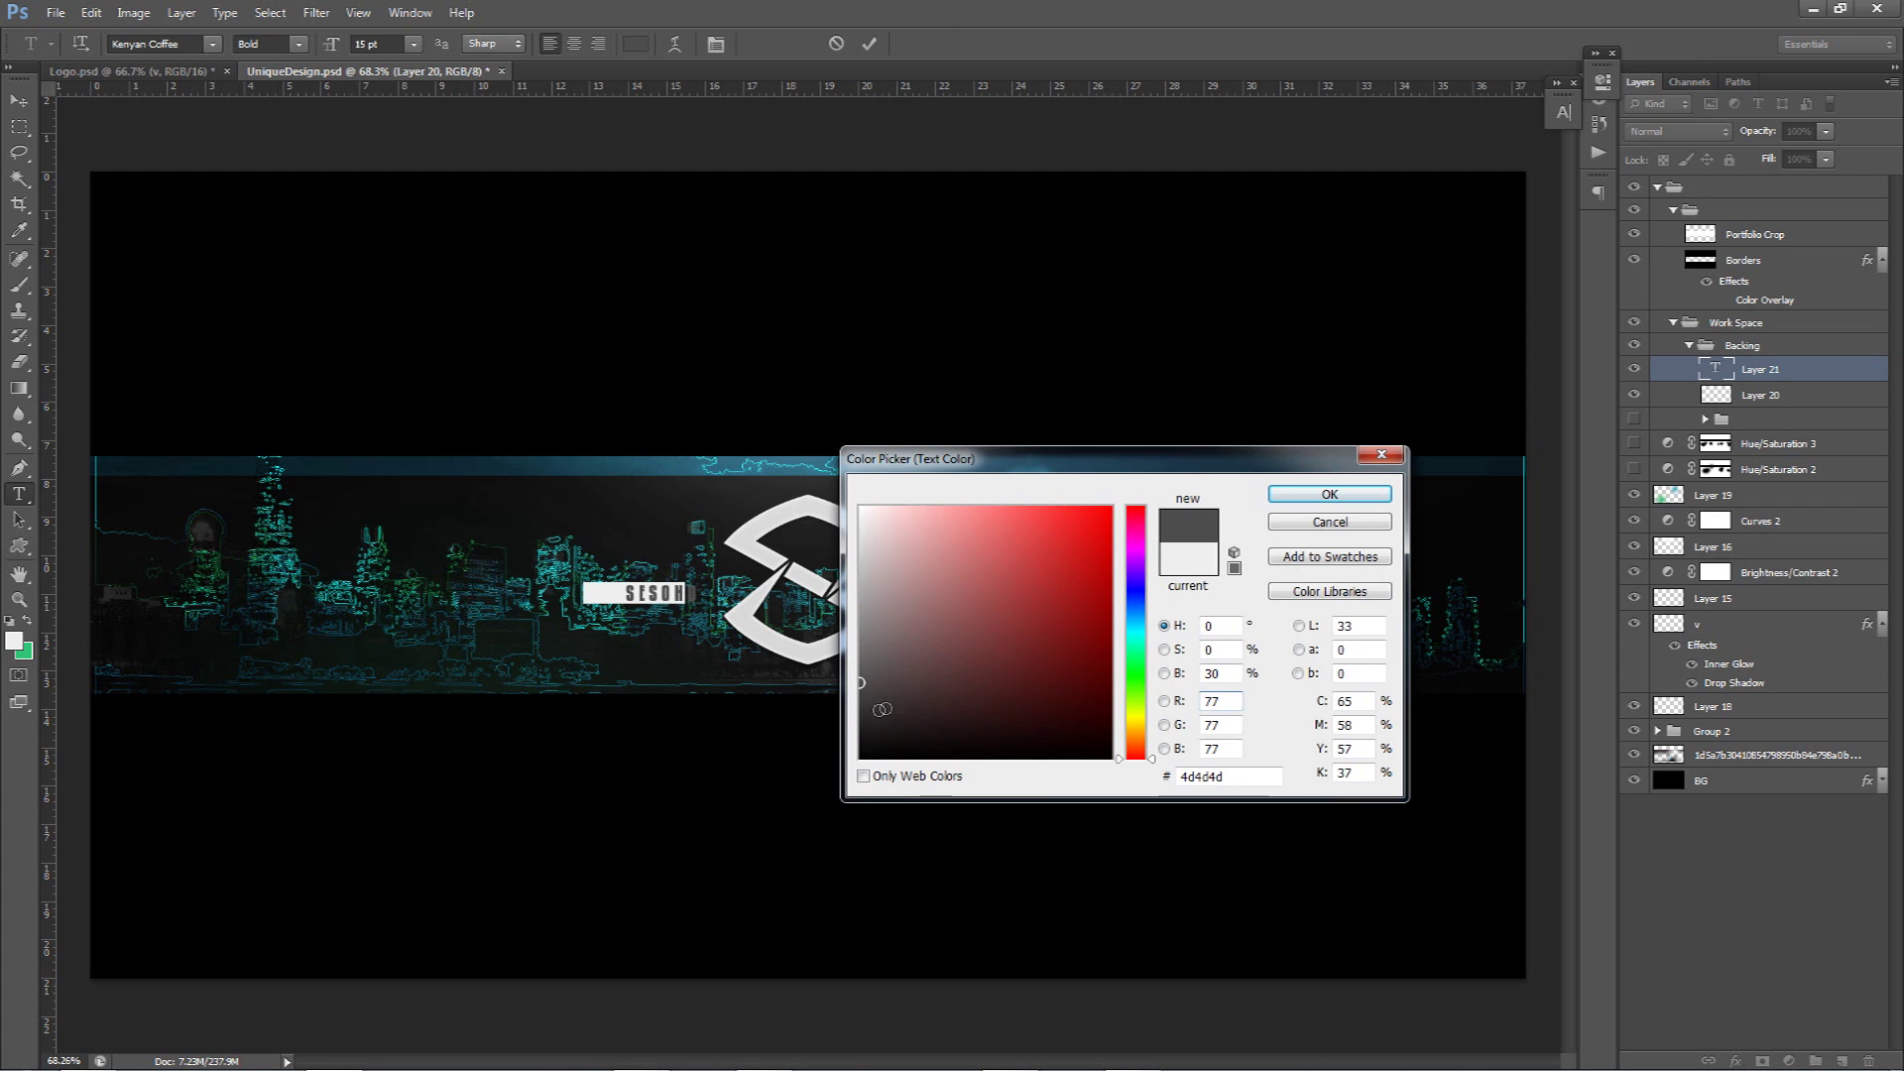
click(861, 732)
click(1330, 494)
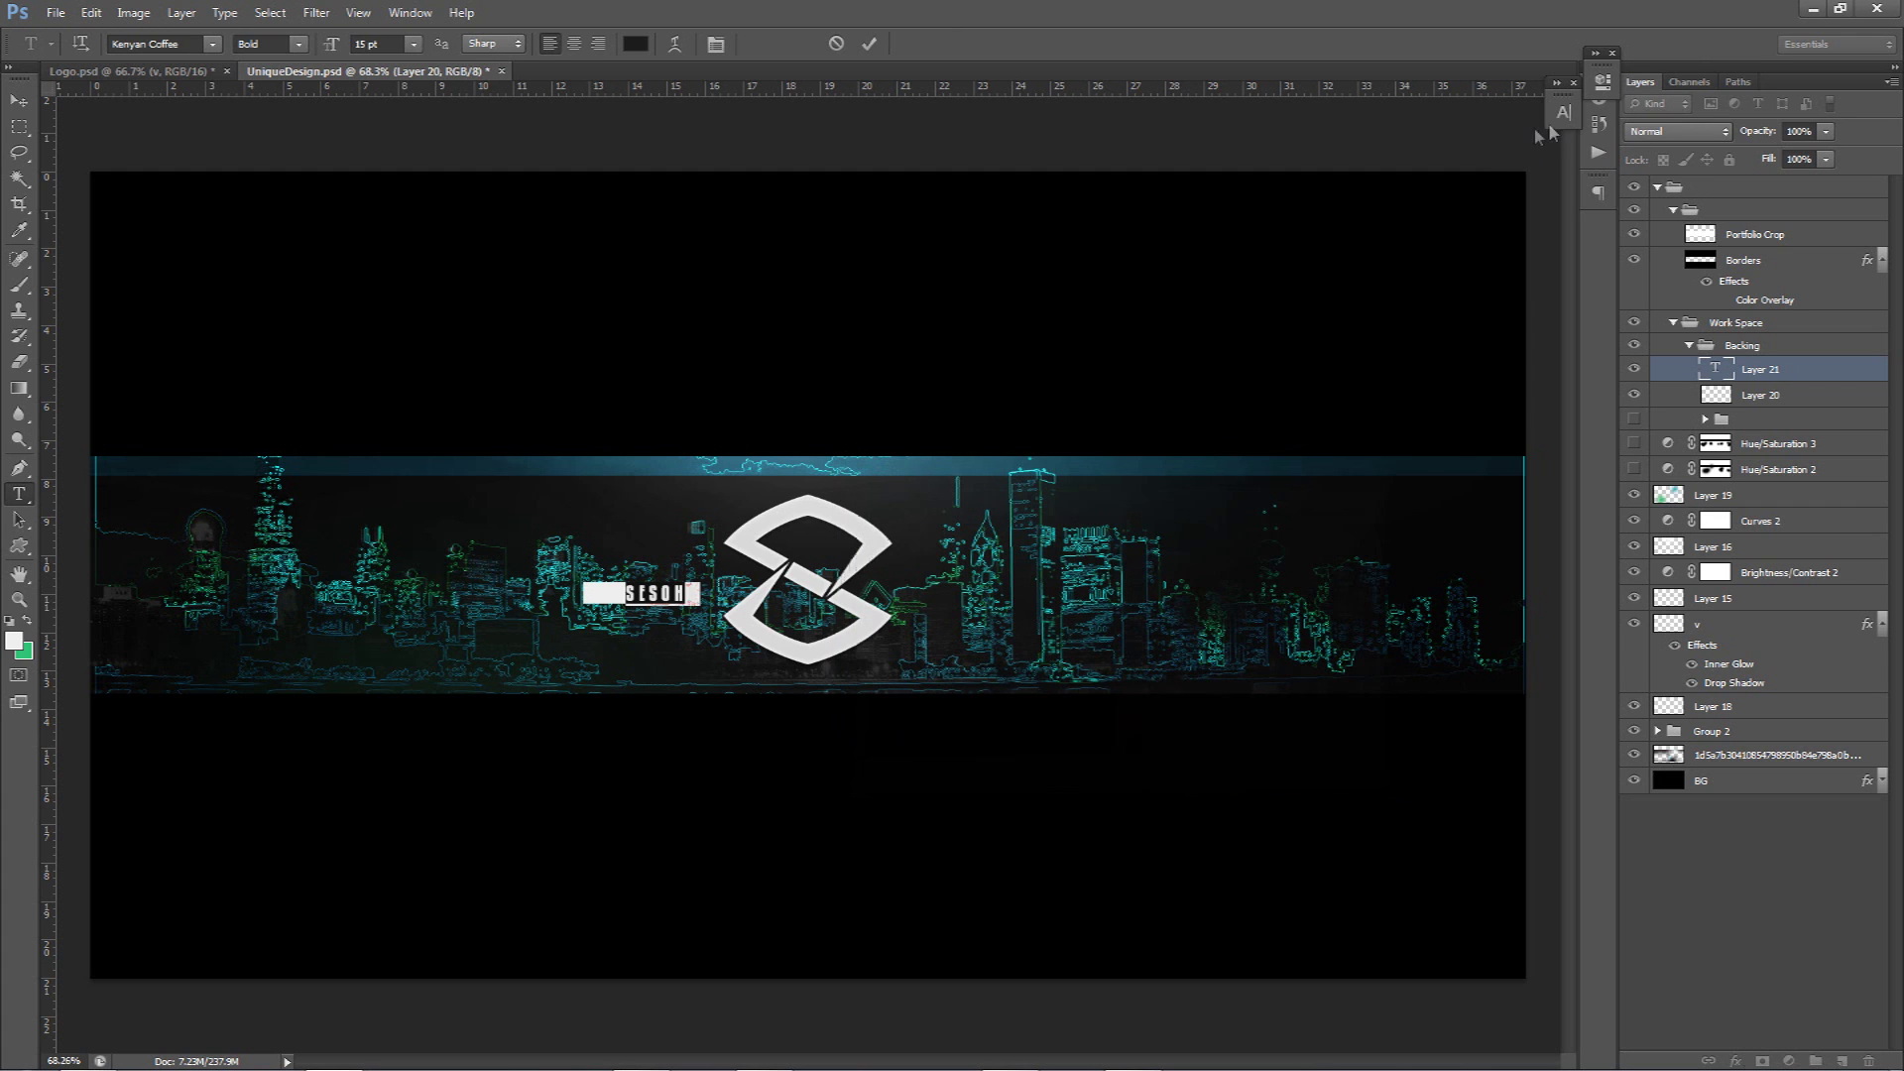
- Set the SESOHQ text to tracking 0 and Regular weight, then nudge it slightly left
click(1565, 112)
click(1502, 177)
text(0)
key(Return)
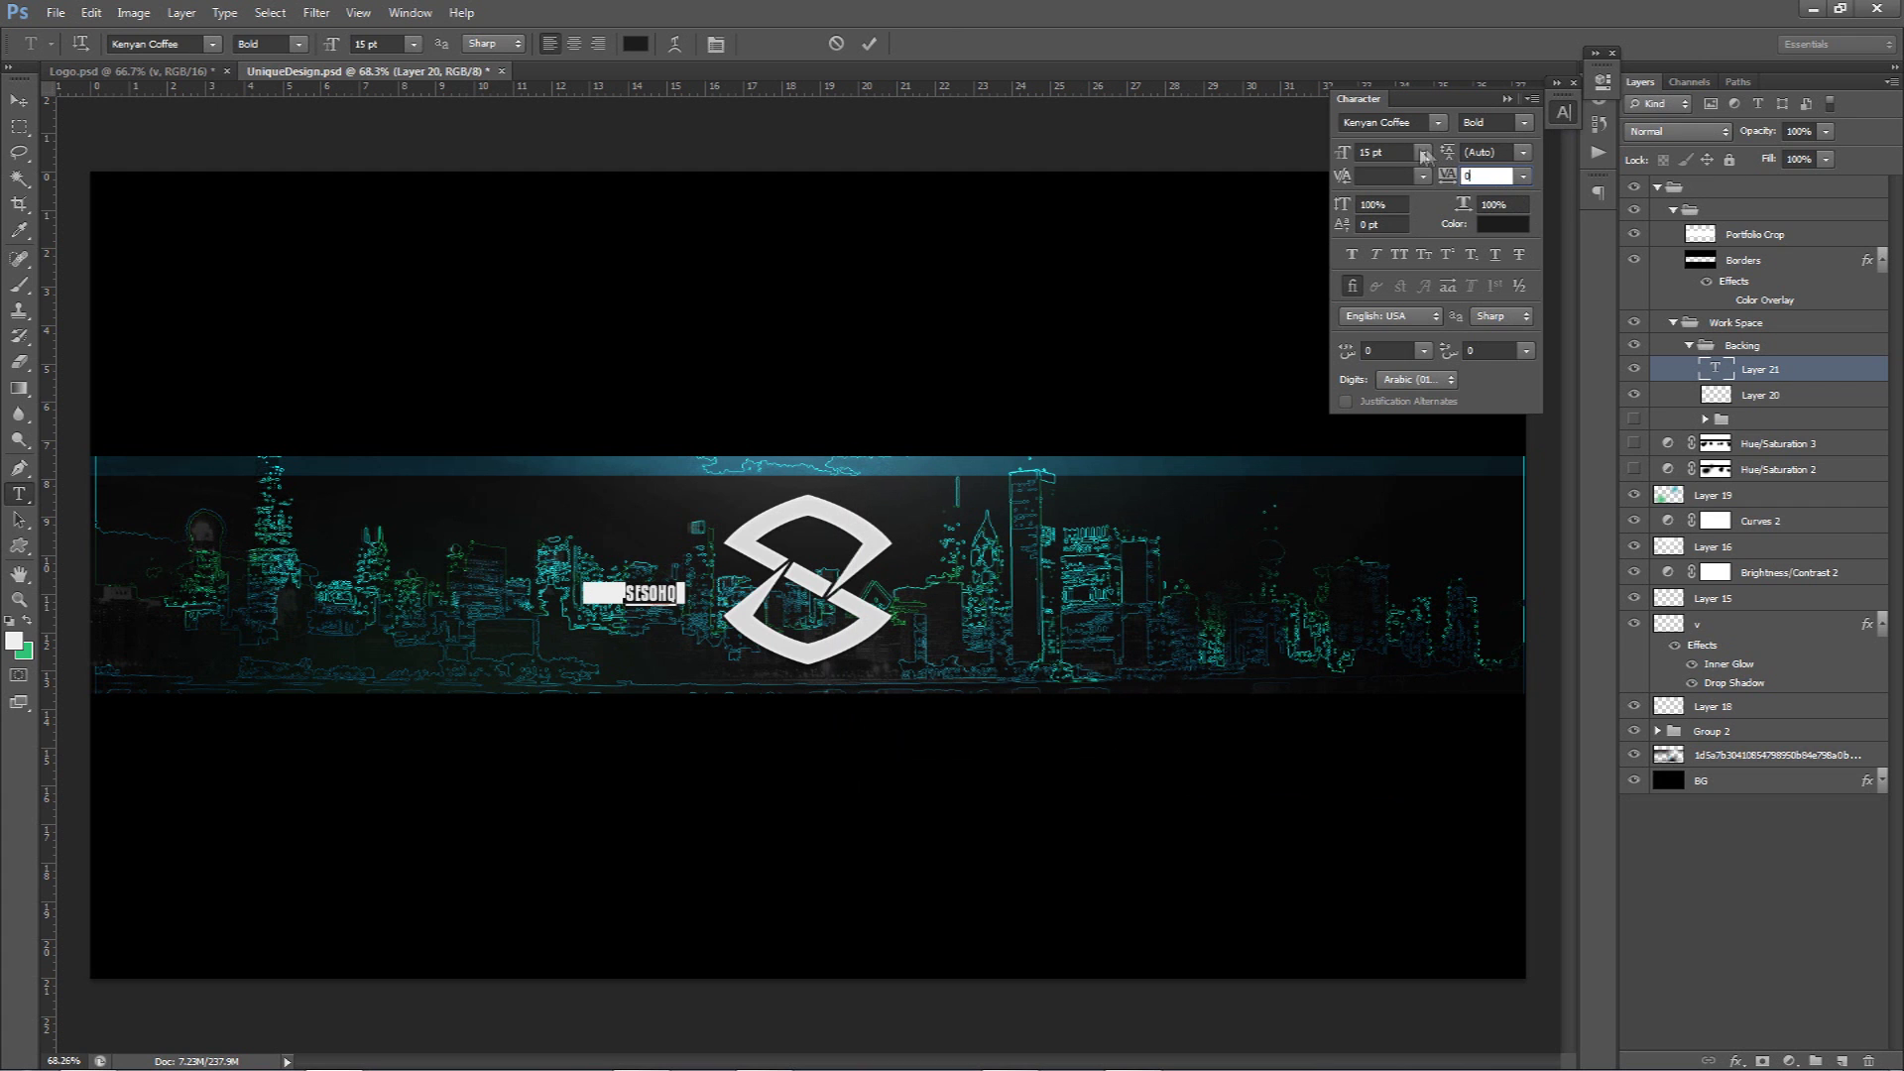
click(1492, 122)
click(1493, 142)
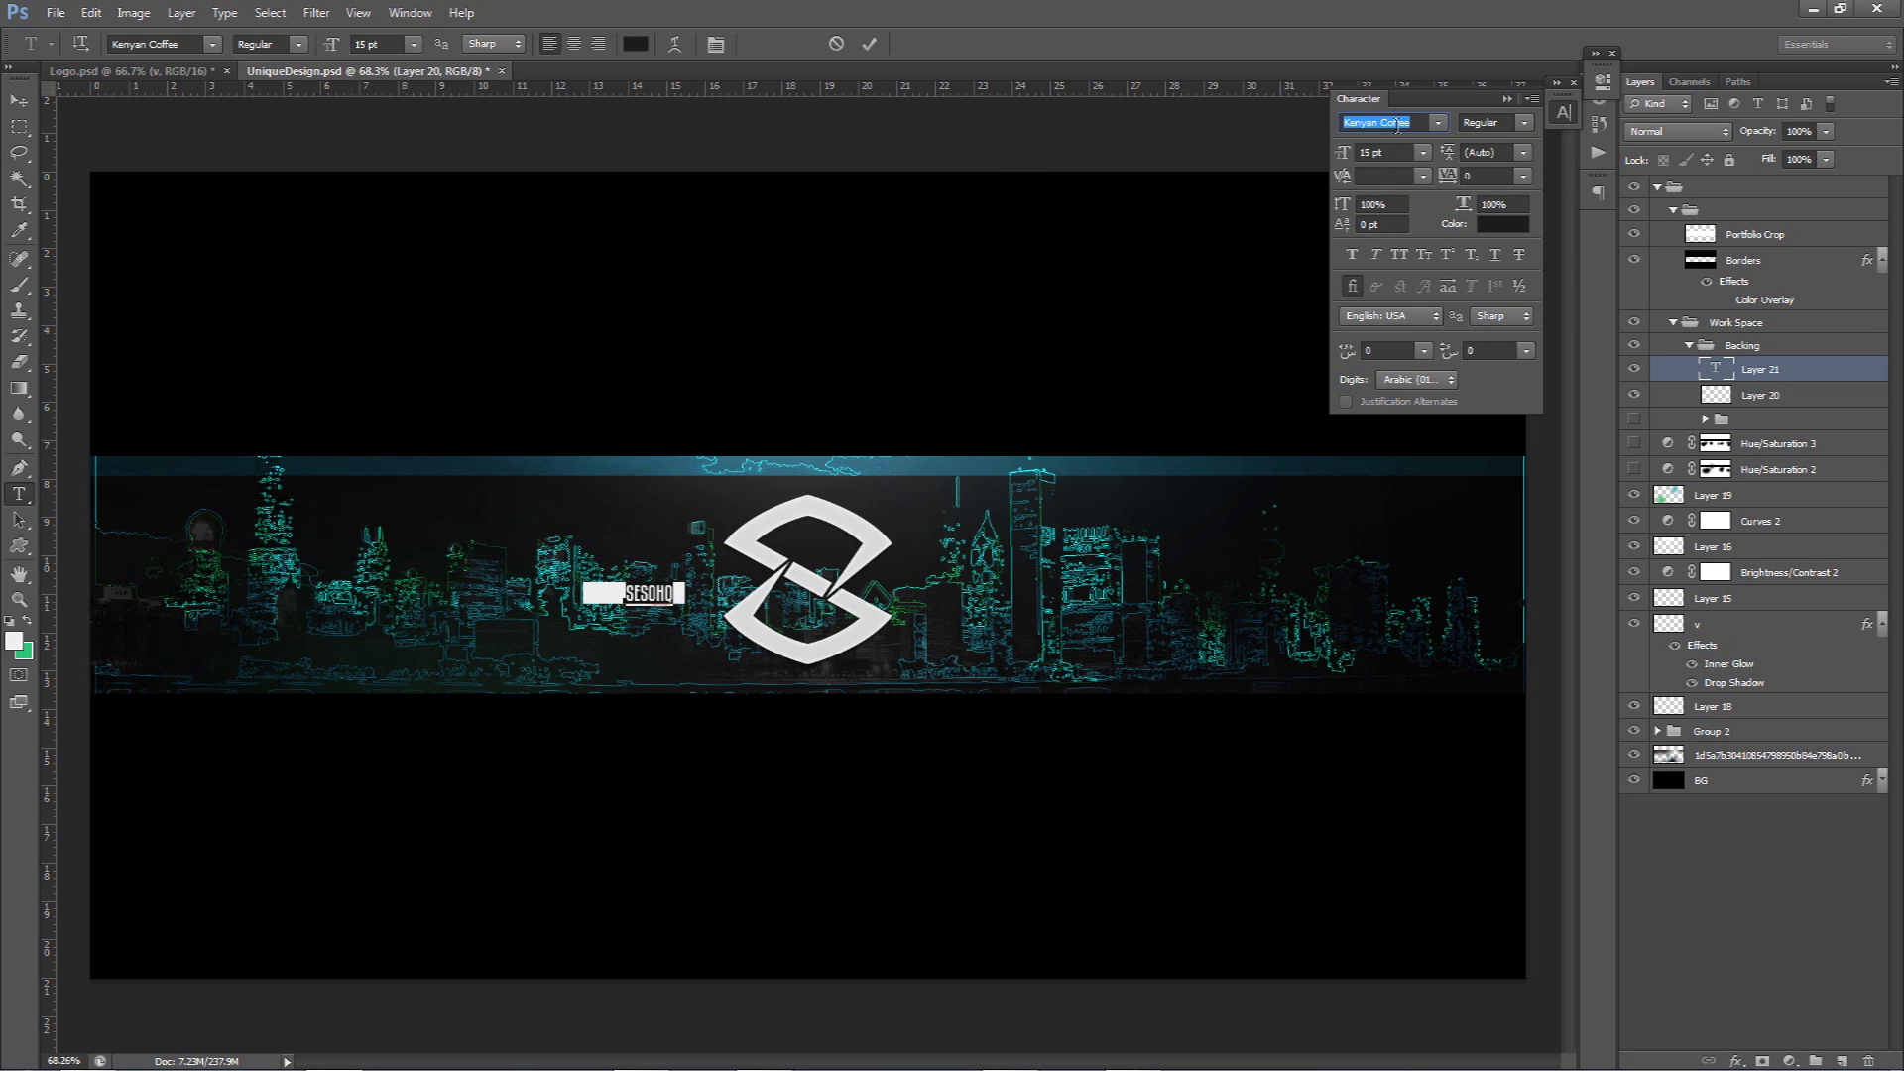
click(869, 44)
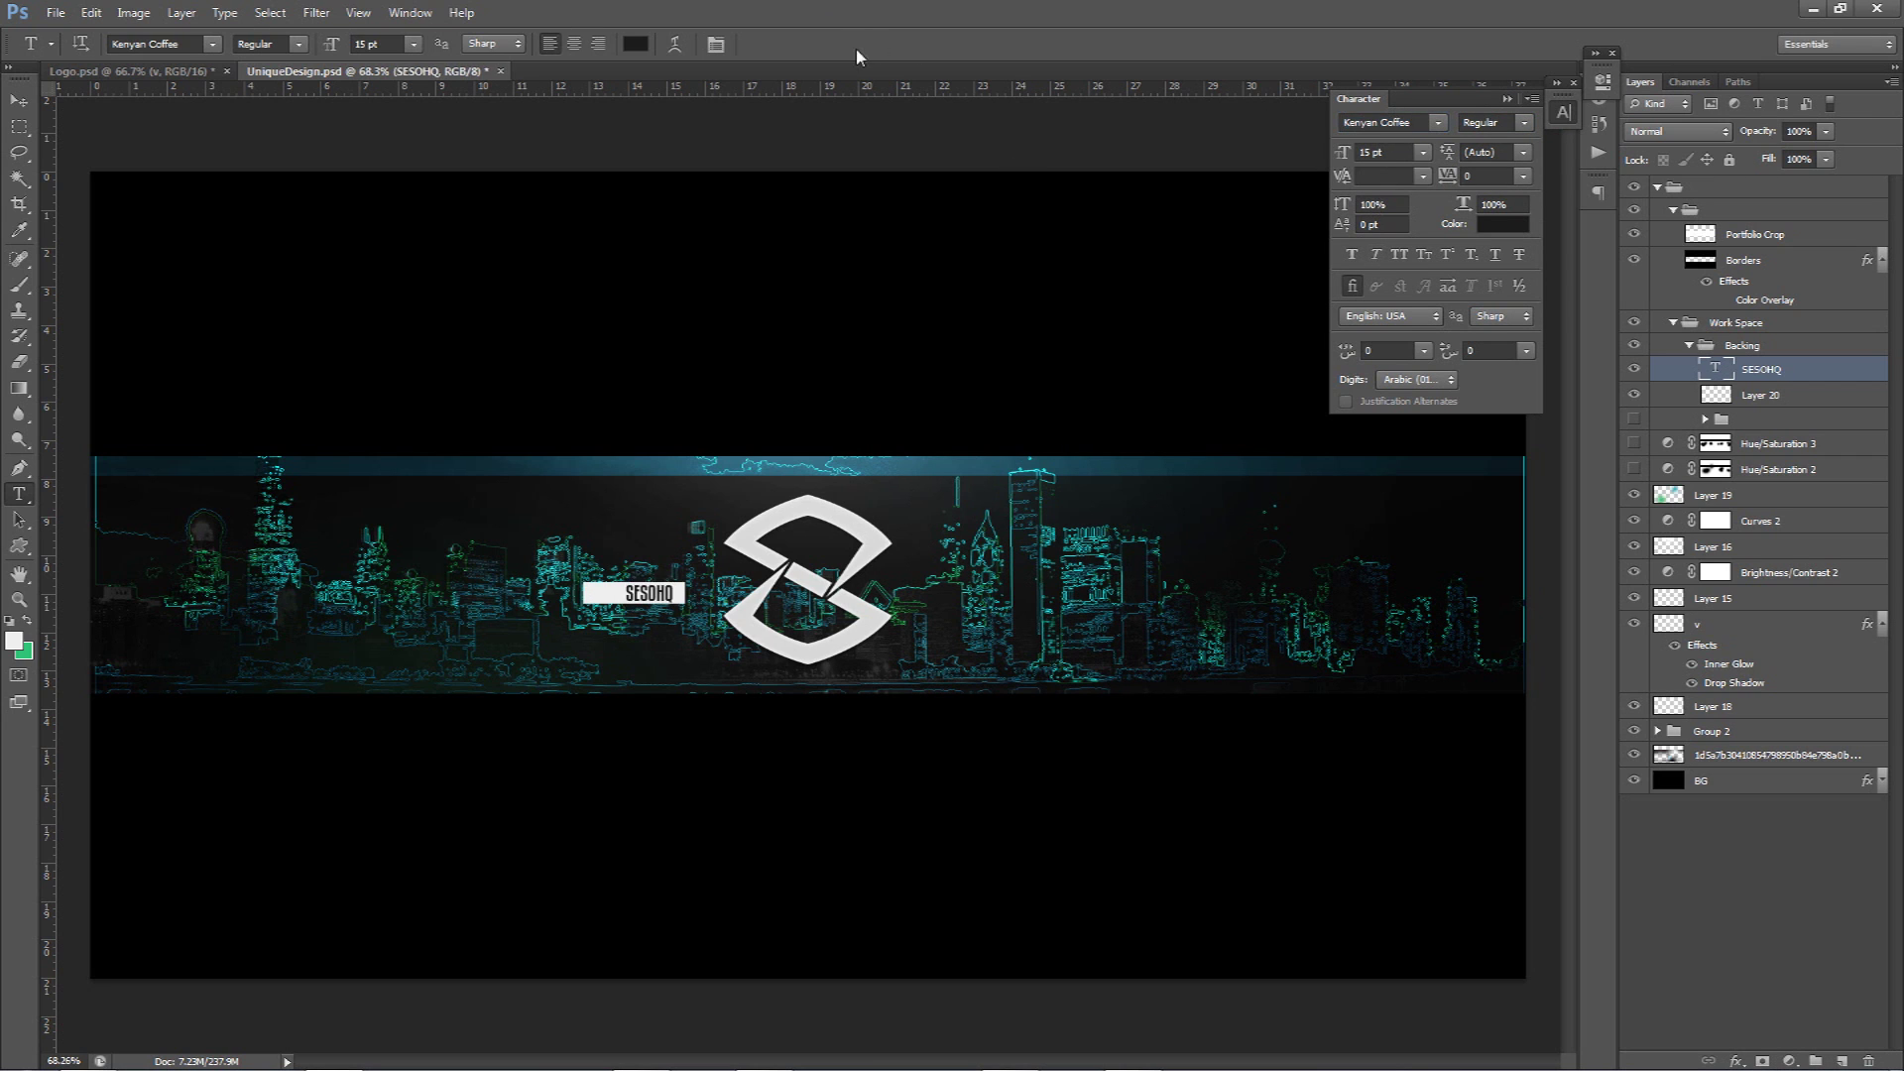
key(v)
drag(813, 506, 783, 535)
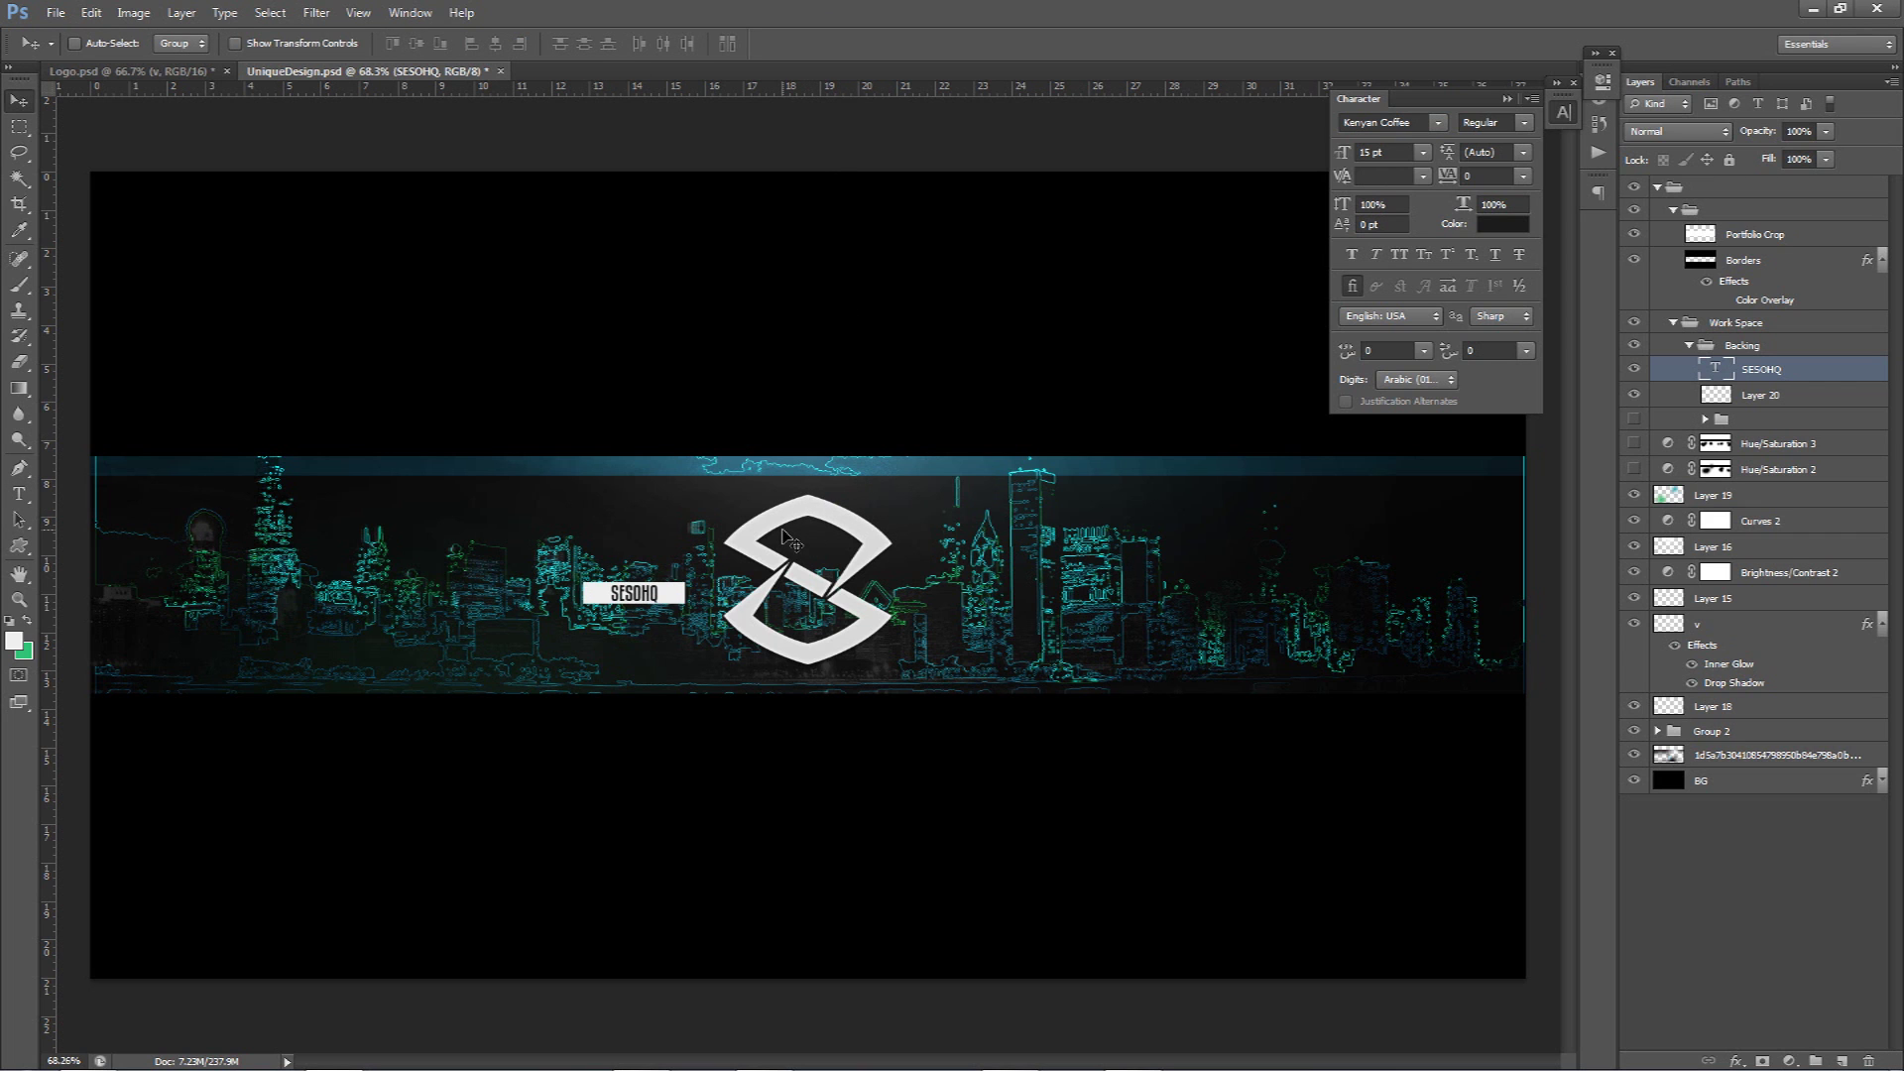
- Add a drop shadow to Layer 20 with 10 px size and 90% opacity
double_click(1795, 397)
drag(1176, 441, 945, 301)
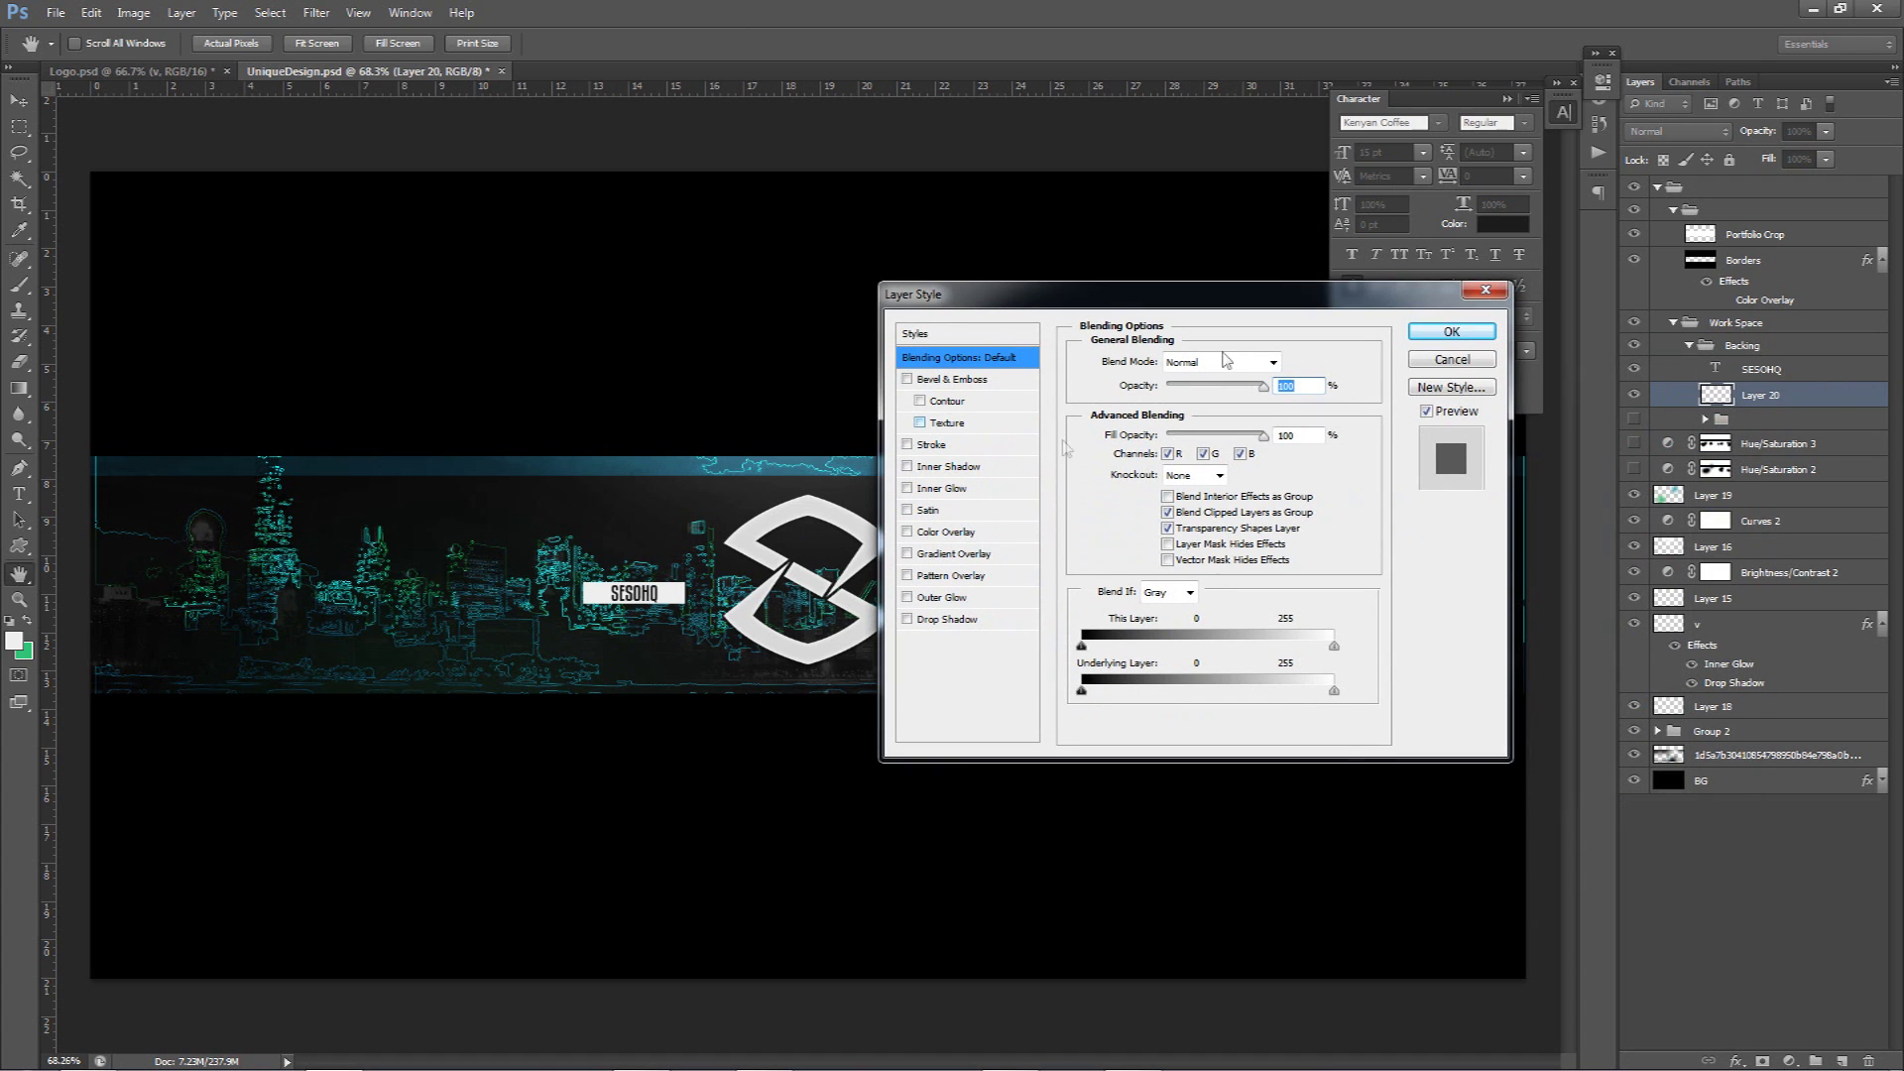
click(948, 620)
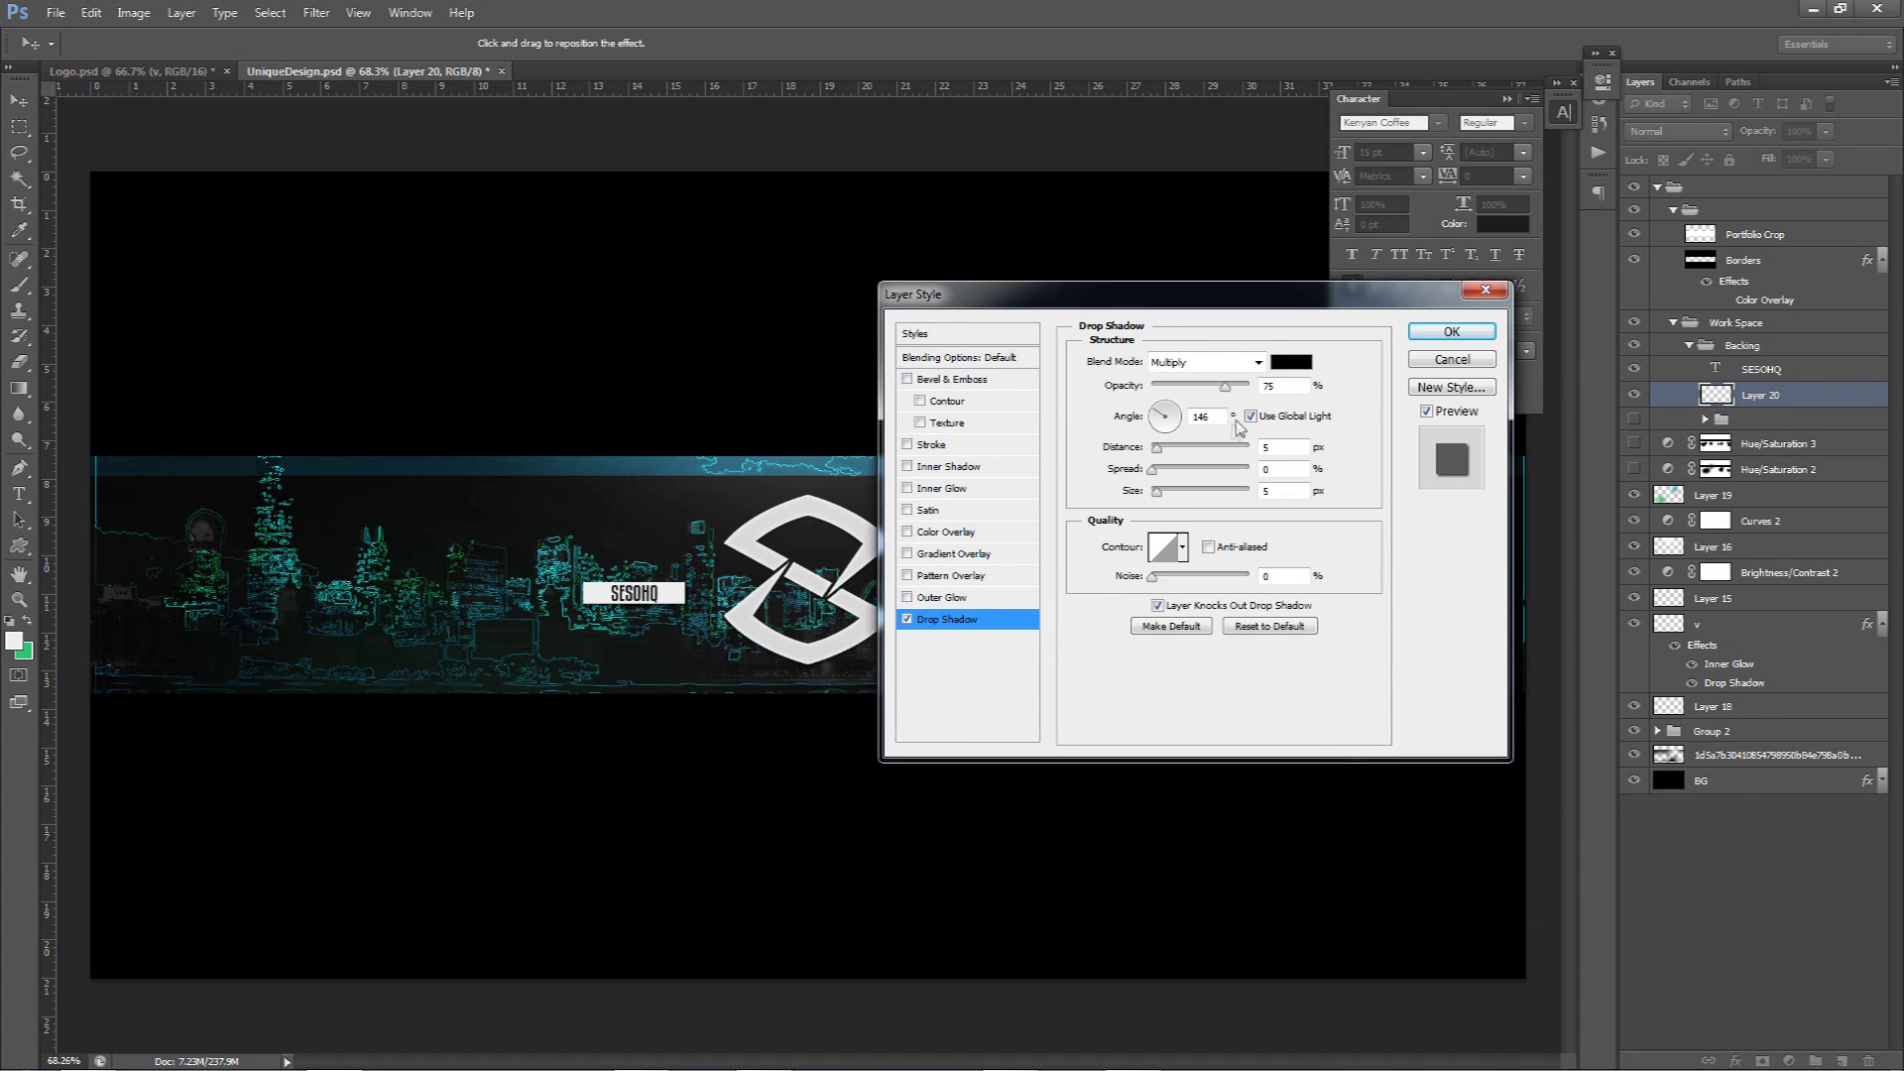
drag(1156, 492, 1164, 501)
drag(1244, 391, 1237, 394)
text(90)
click(1451, 331)
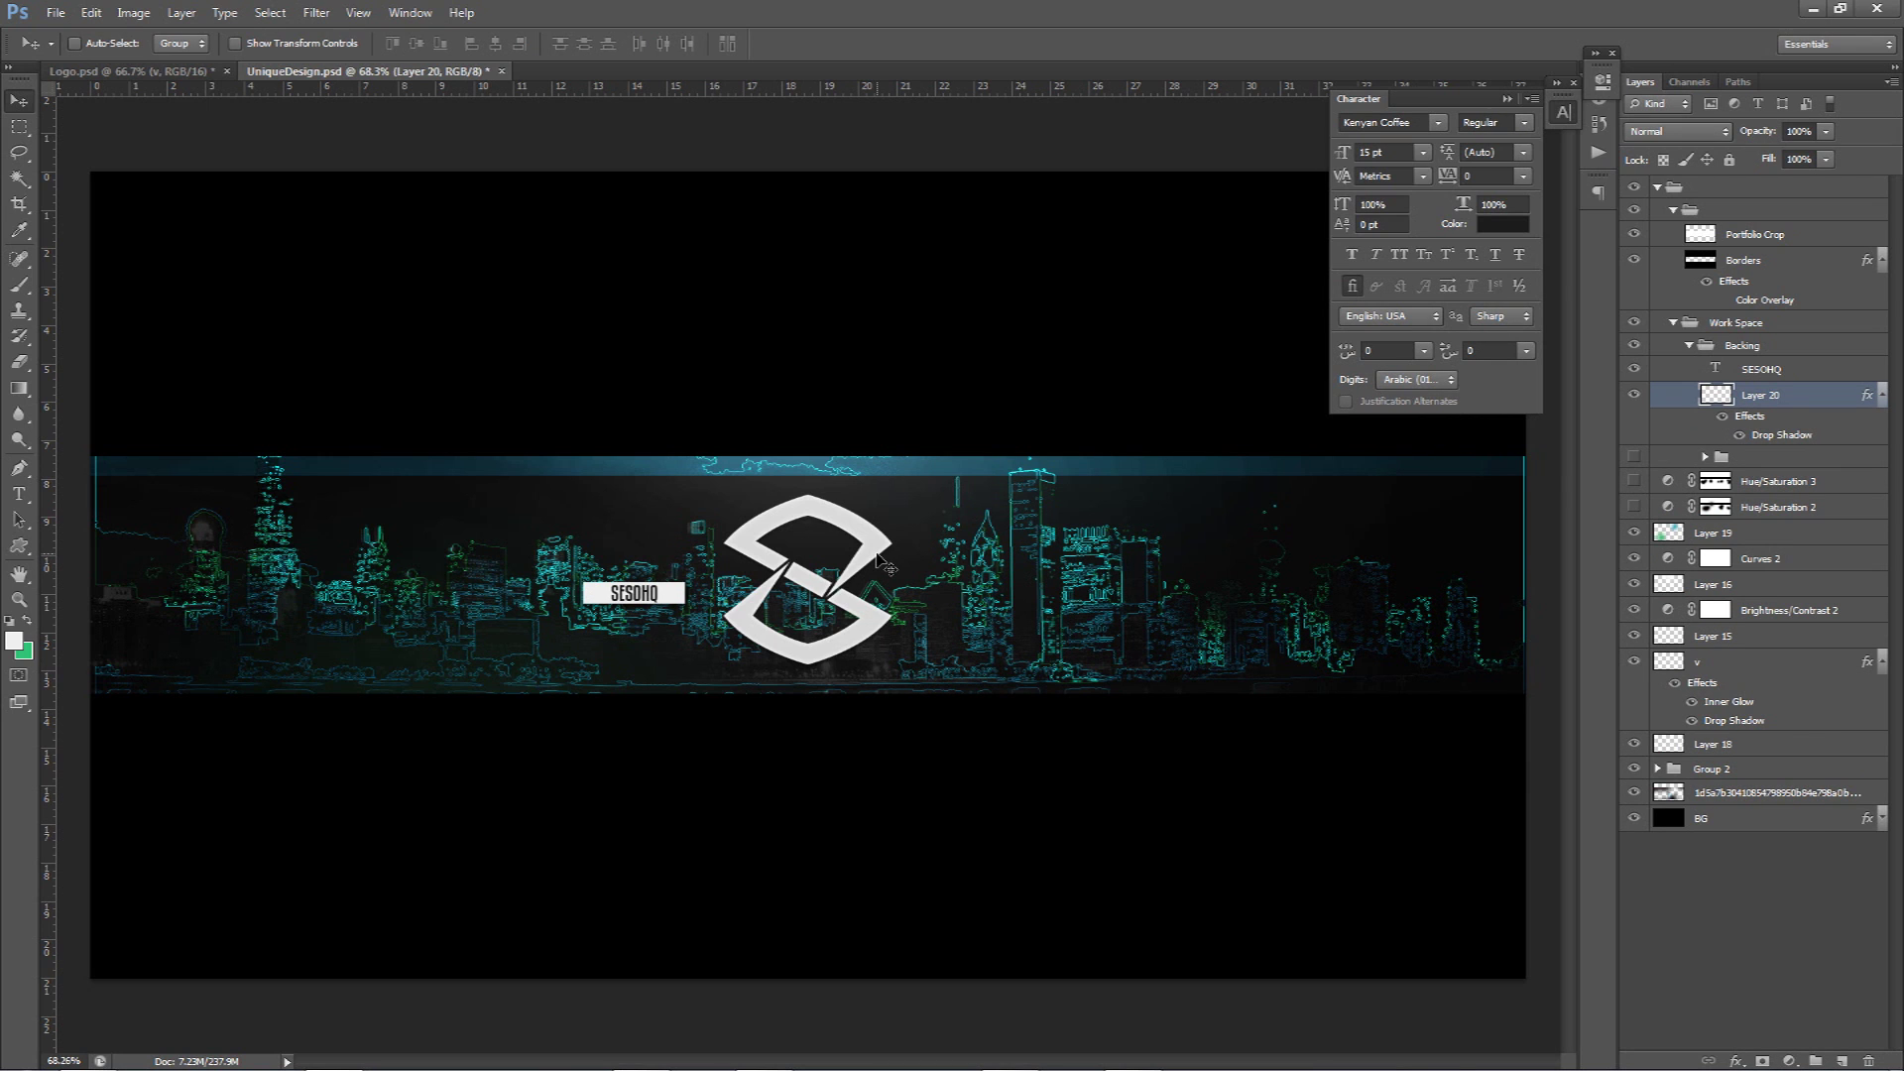
click(1882, 395)
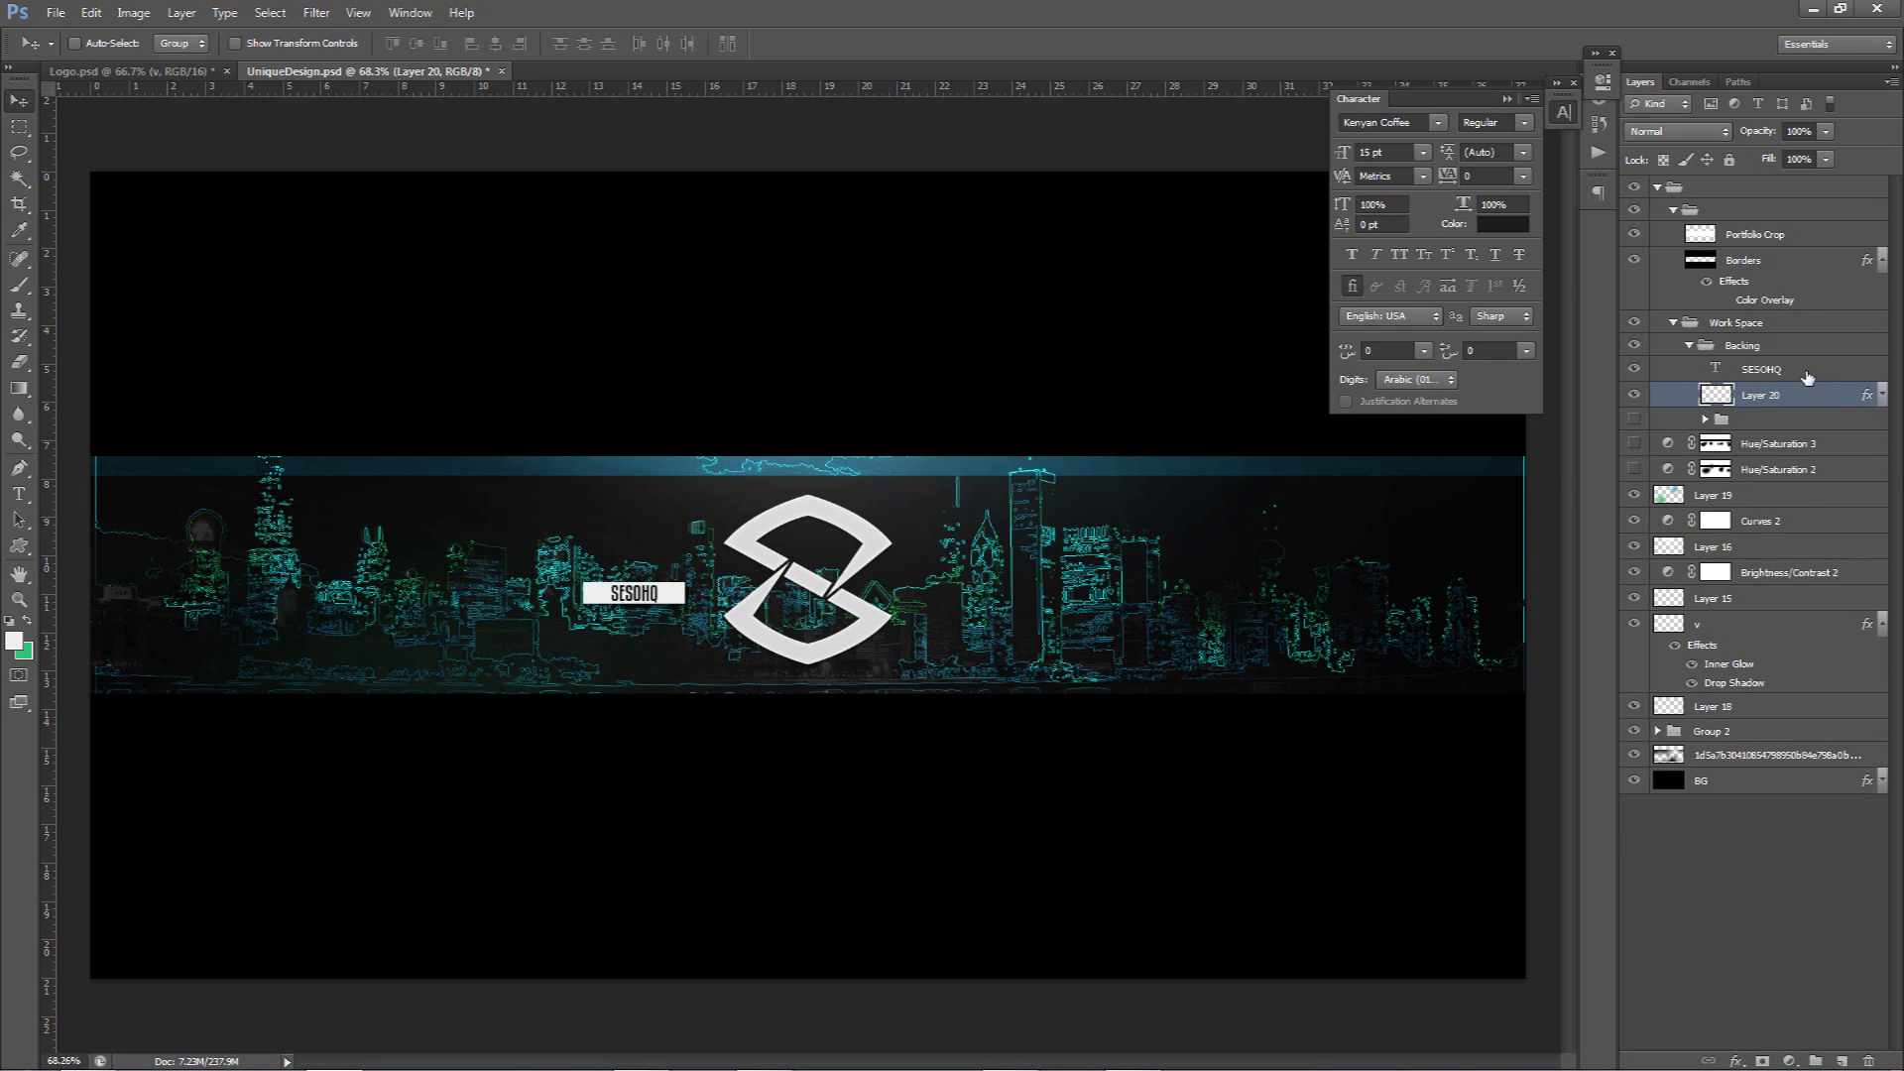
- Select the SESOHQ text along with Layer 20 and drag both to the right of the logo
shift+click(1808, 375)
drag(899, 615, 1223, 605)
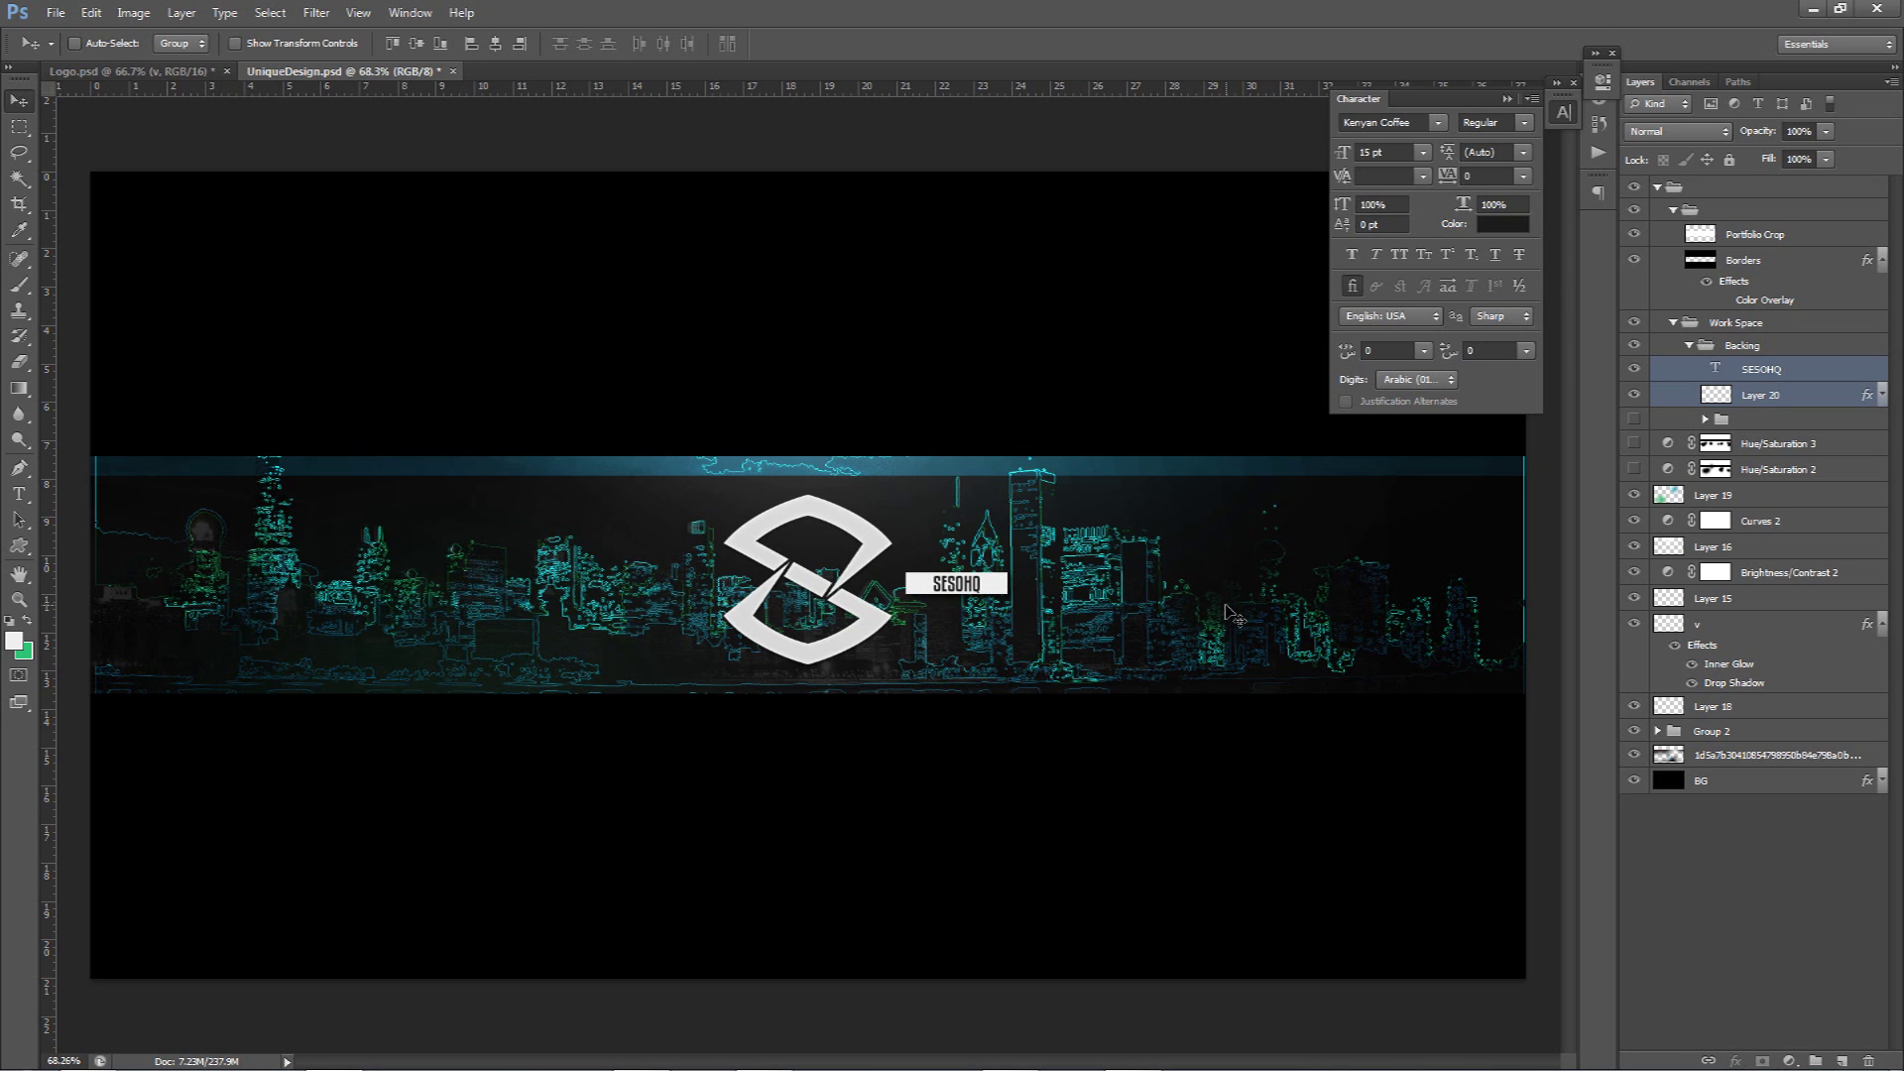